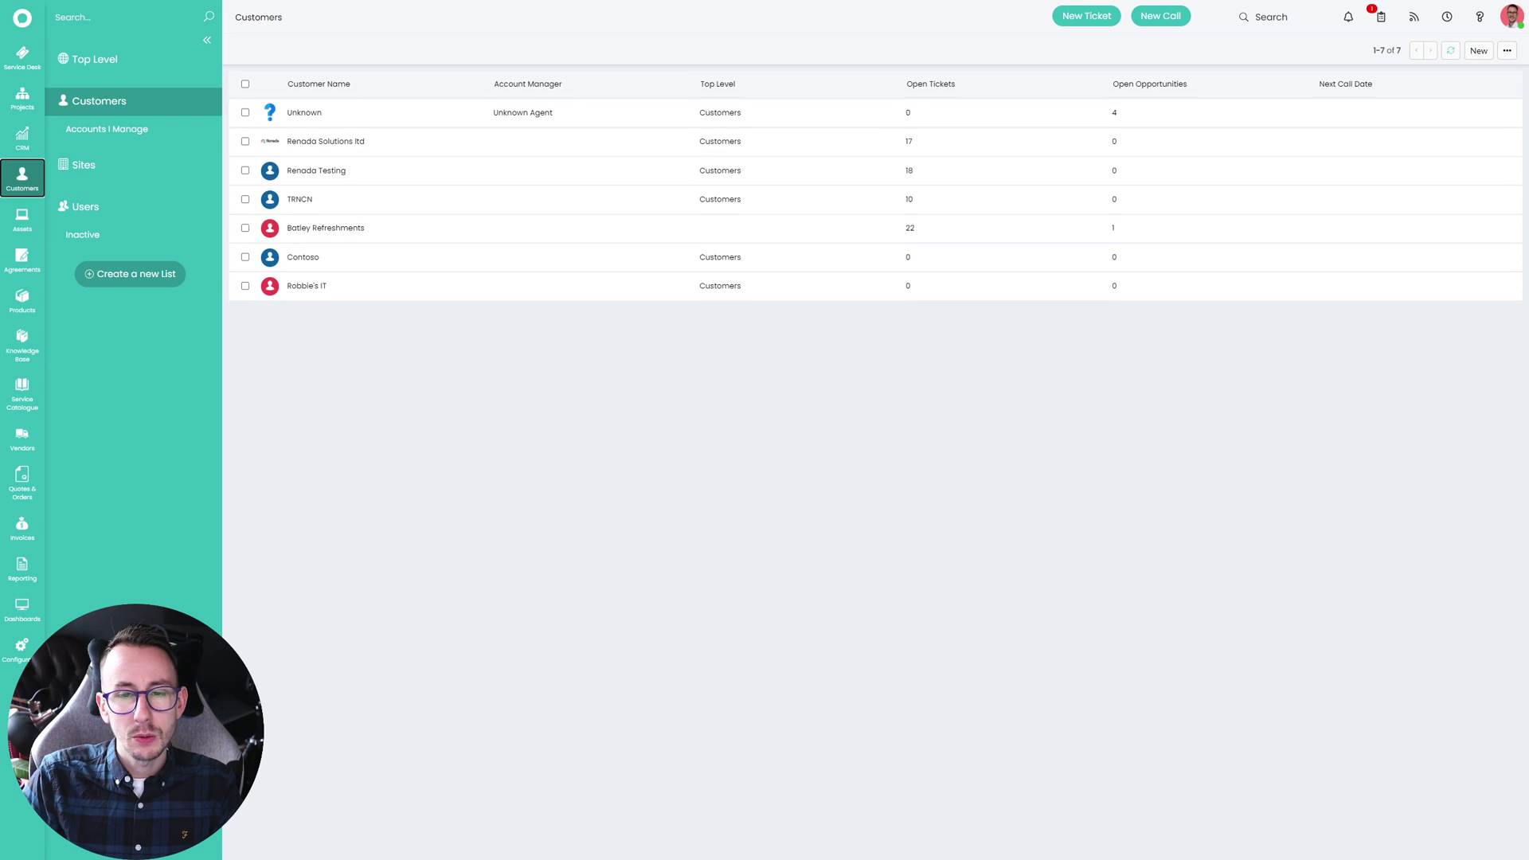
Open the Batley Refreshments customer record and start a new scheduled ticket from its Scheduled Tickets section.
click(399, 241)
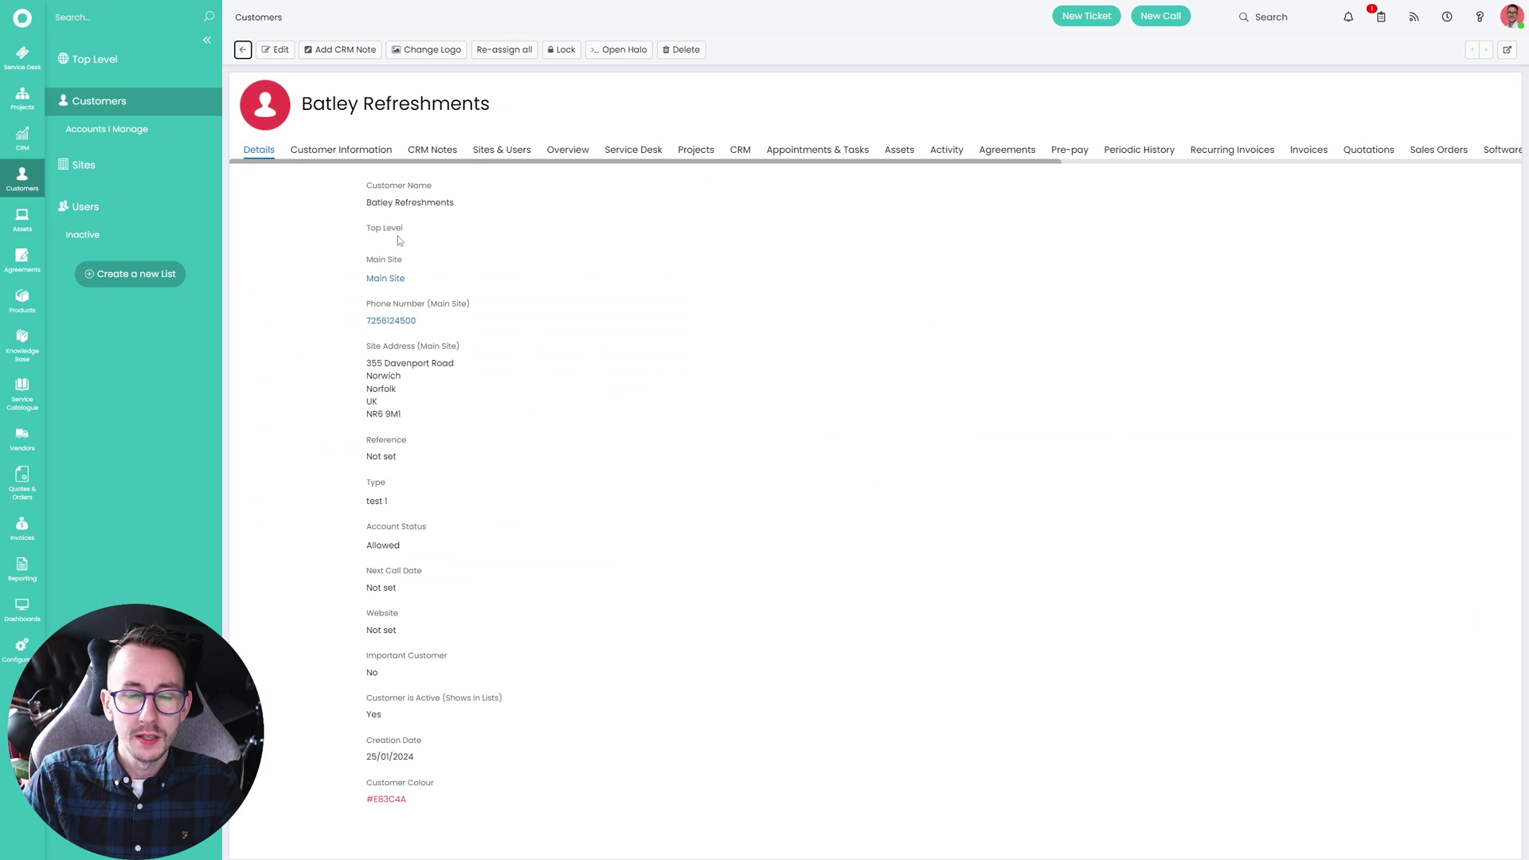
drag(539, 167, 1161, 180)
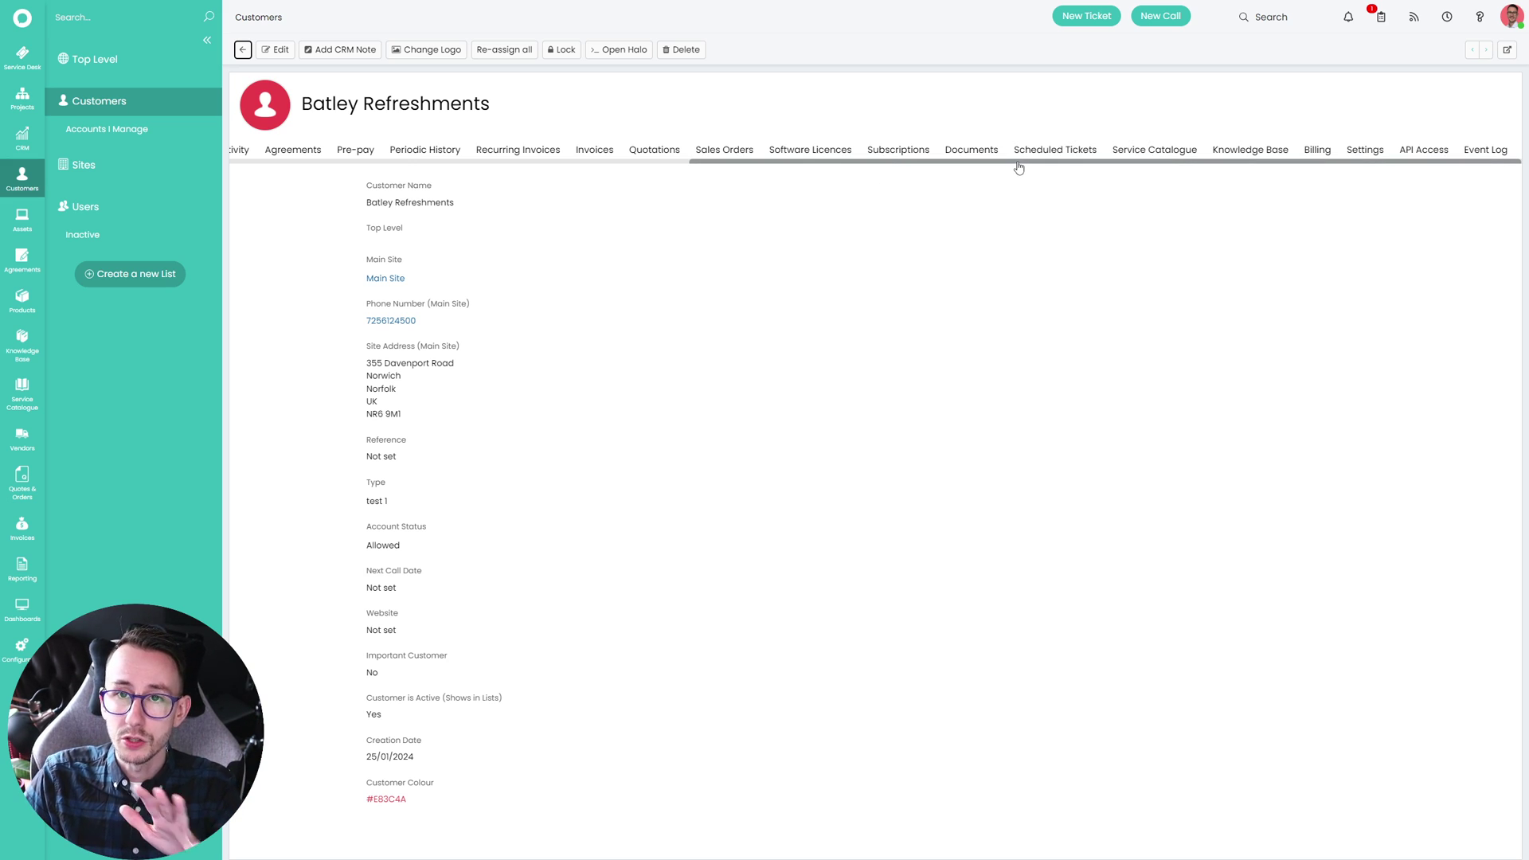
drag(1020, 167, 559, 171)
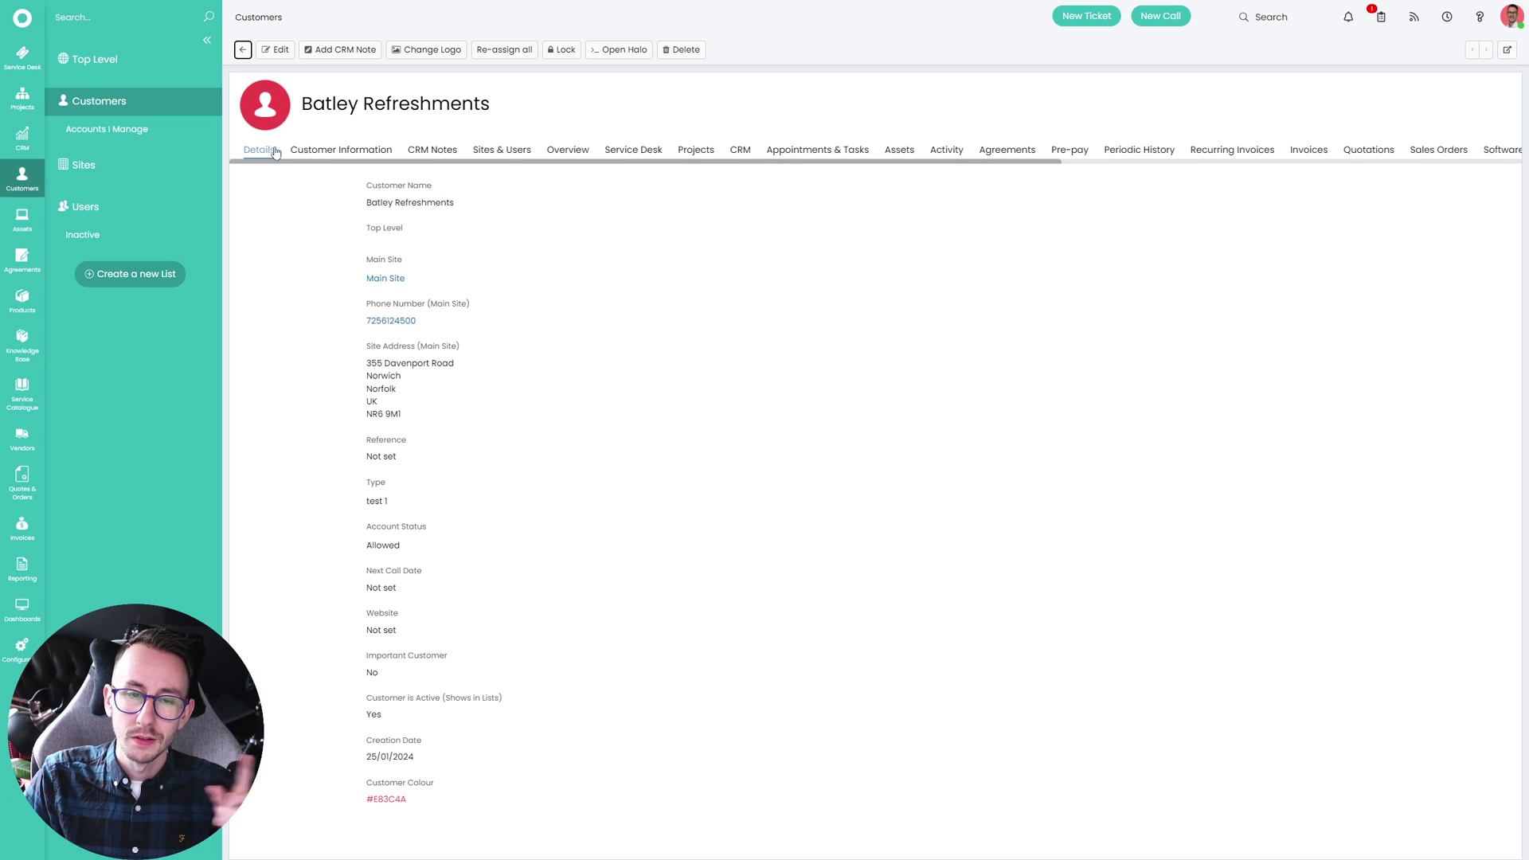
drag(354, 166, 808, 174)
click(1132, 158)
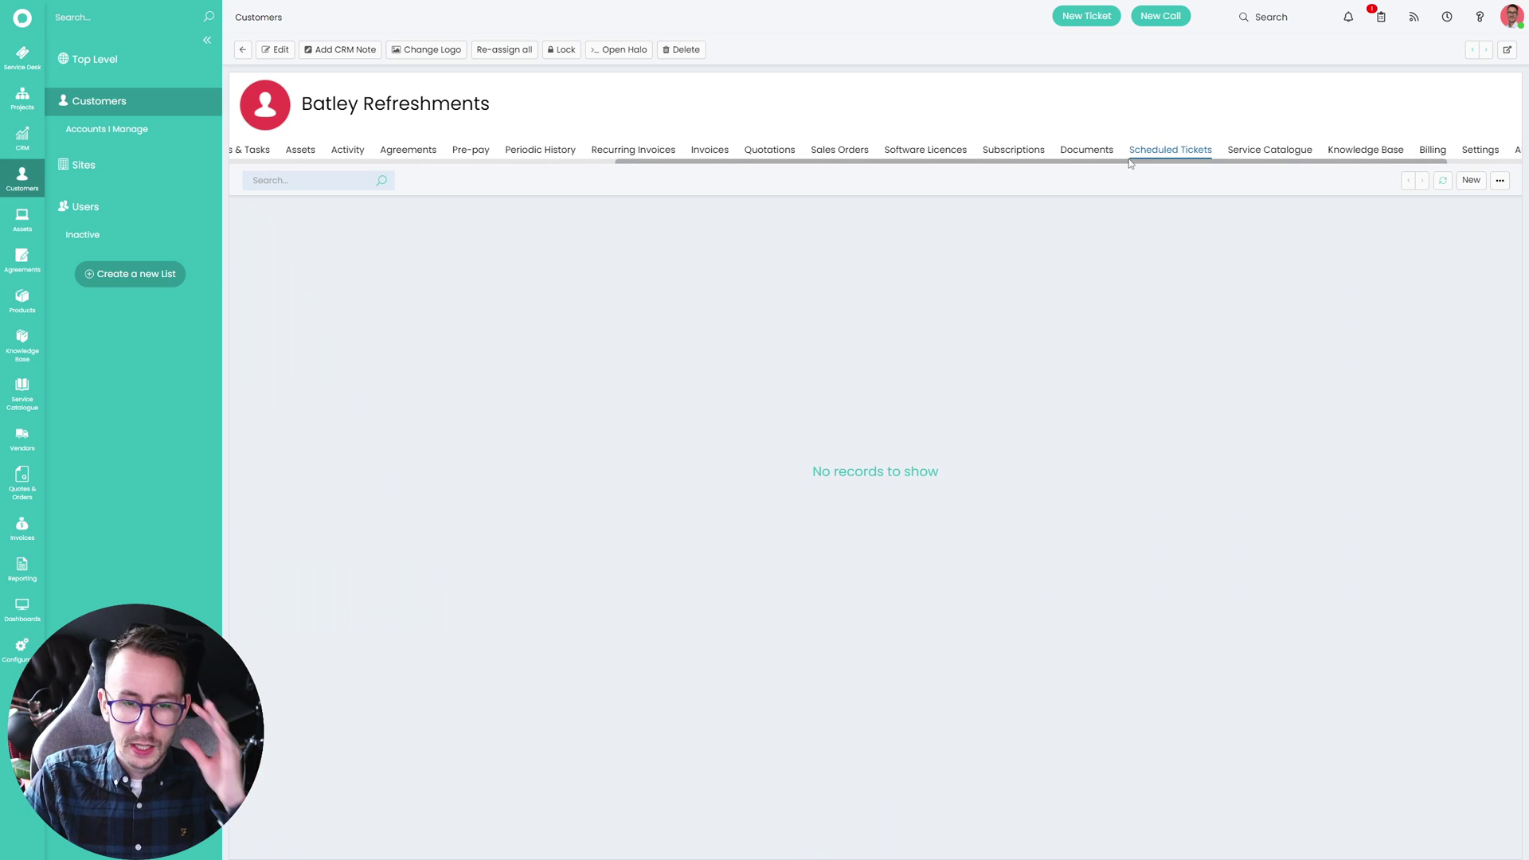
click(1472, 180)
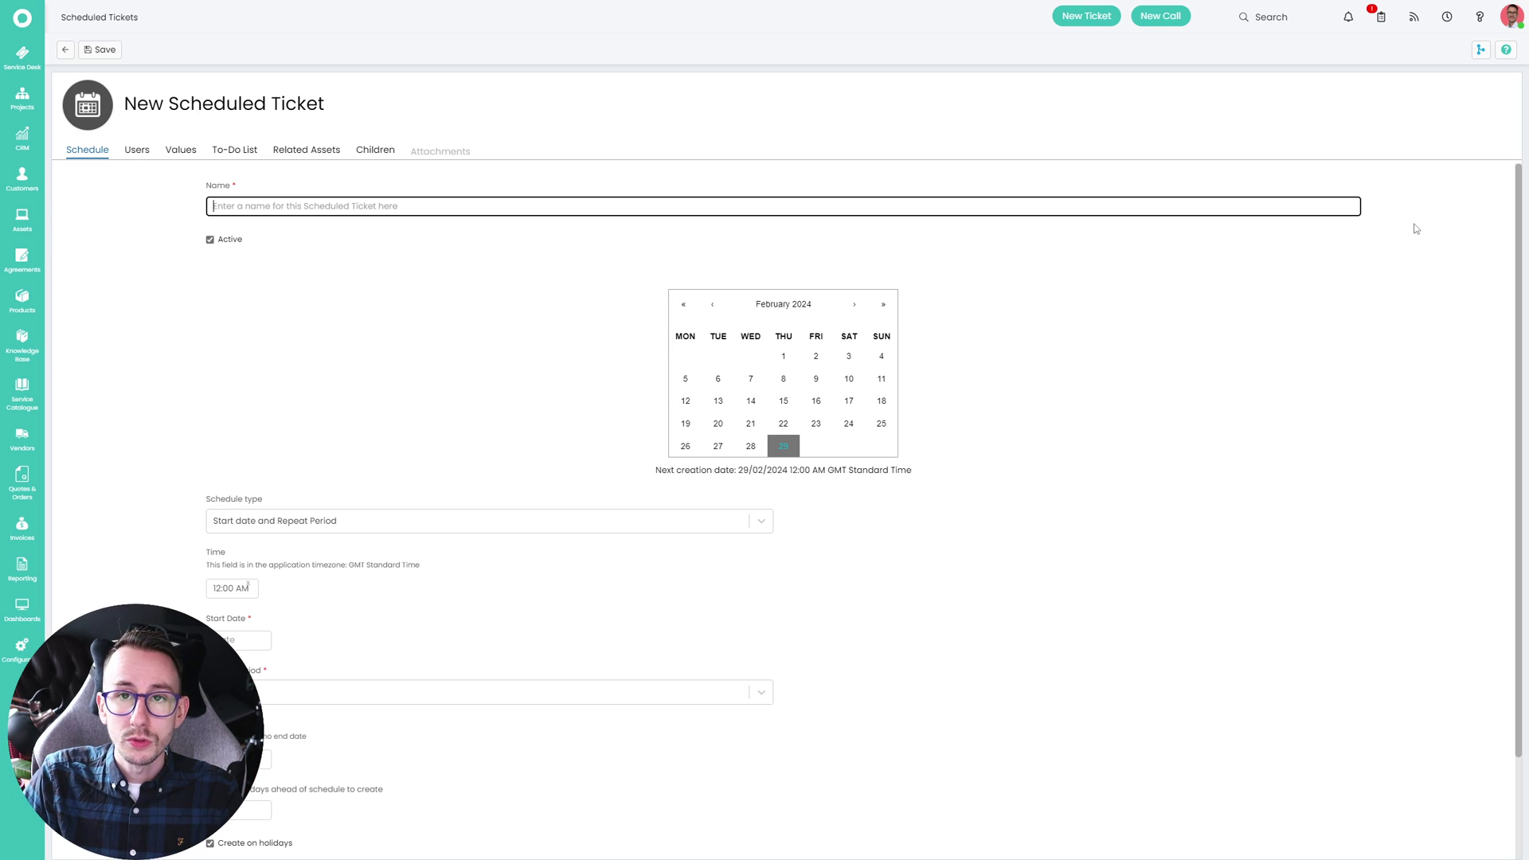
Name the scheduled ticket CONNORS BUSINESS and check its schedule type options.
click(751, 213)
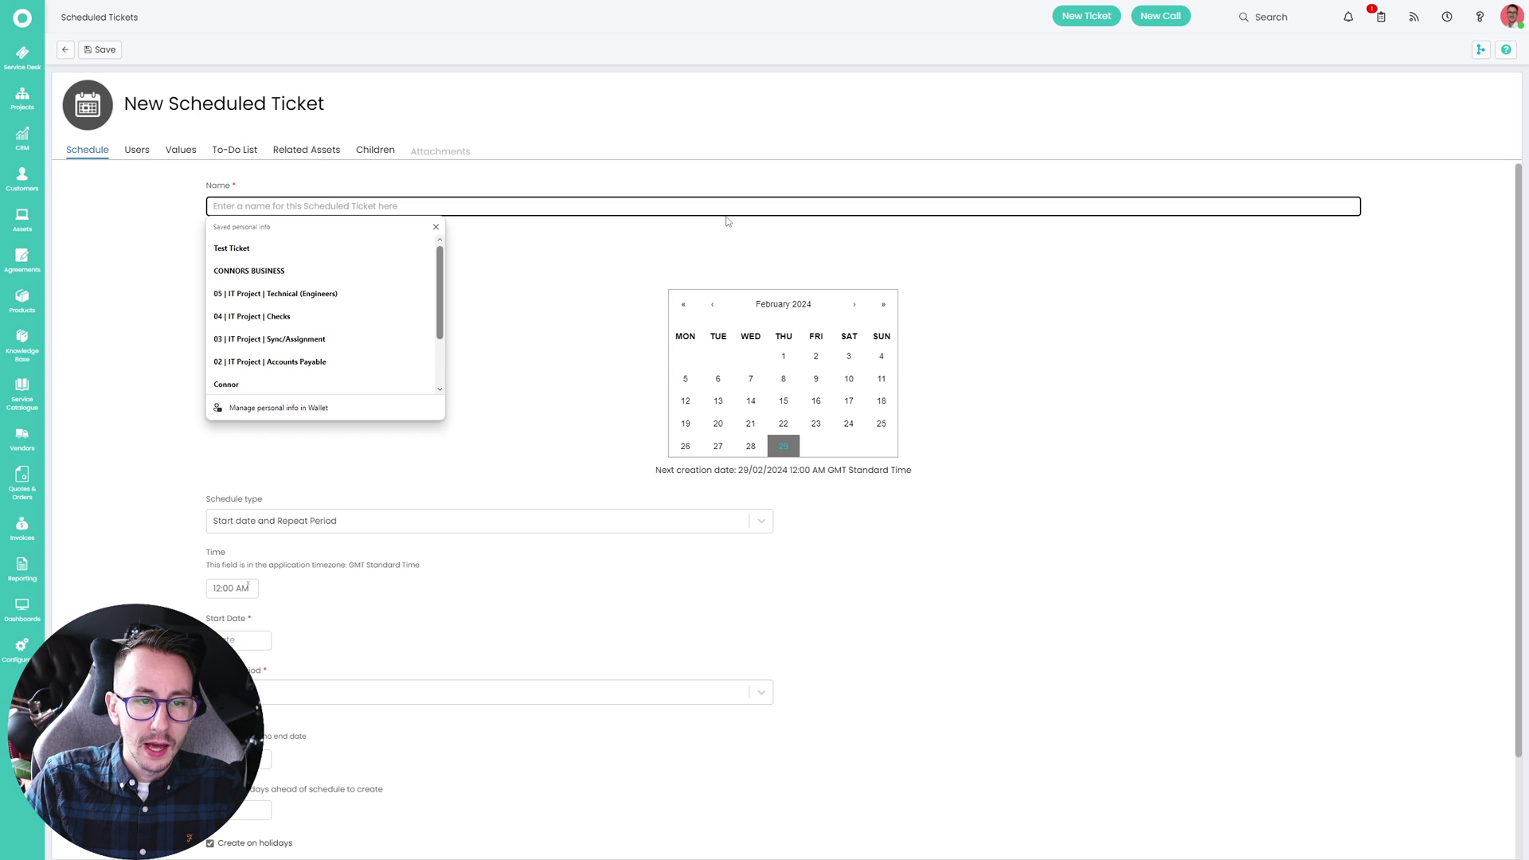
click(309, 271)
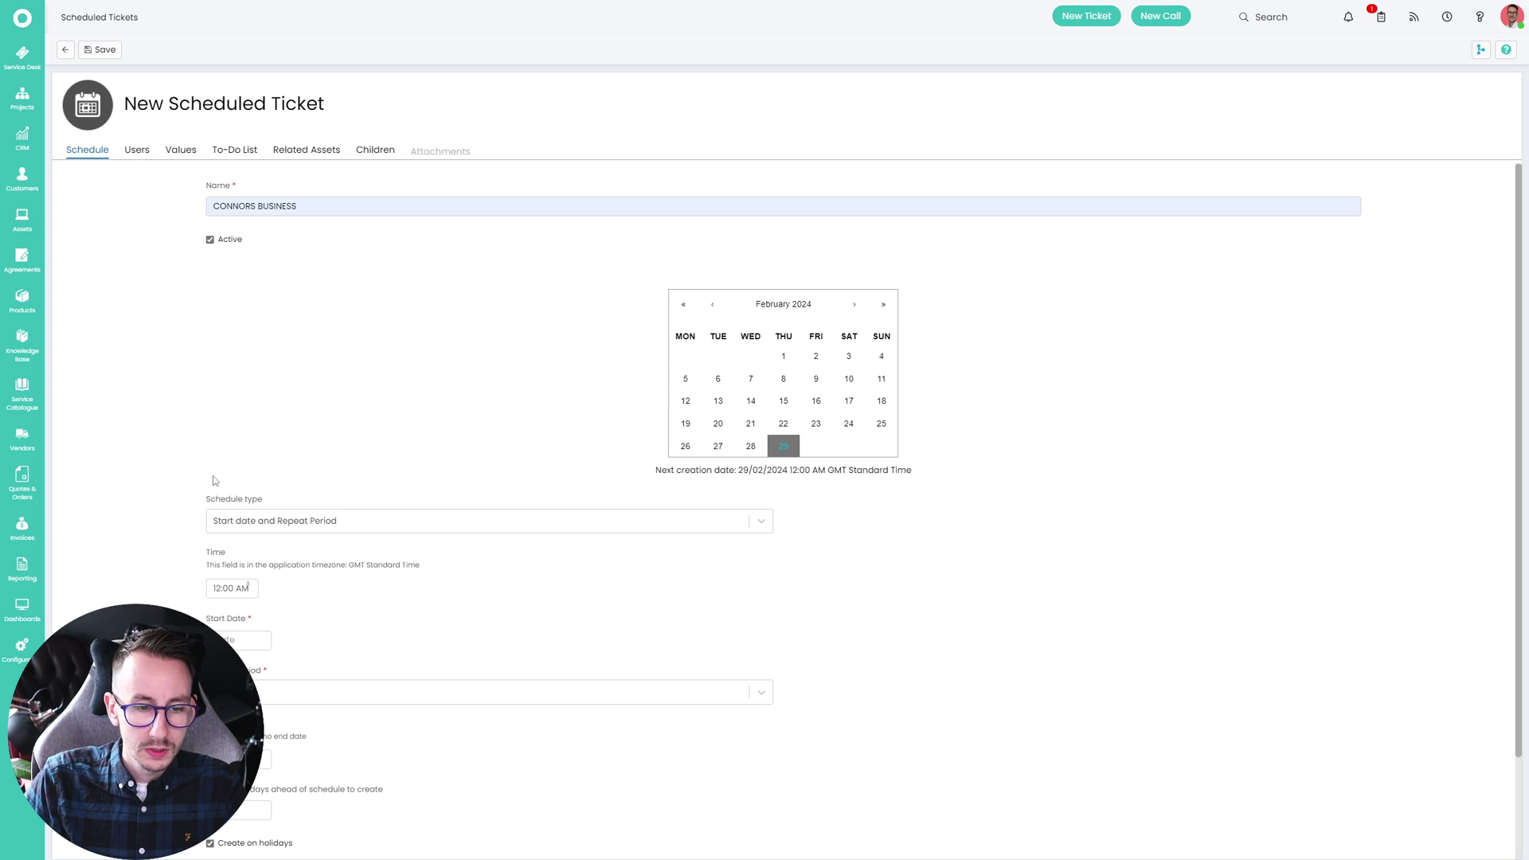
click(248, 522)
click(211, 542)
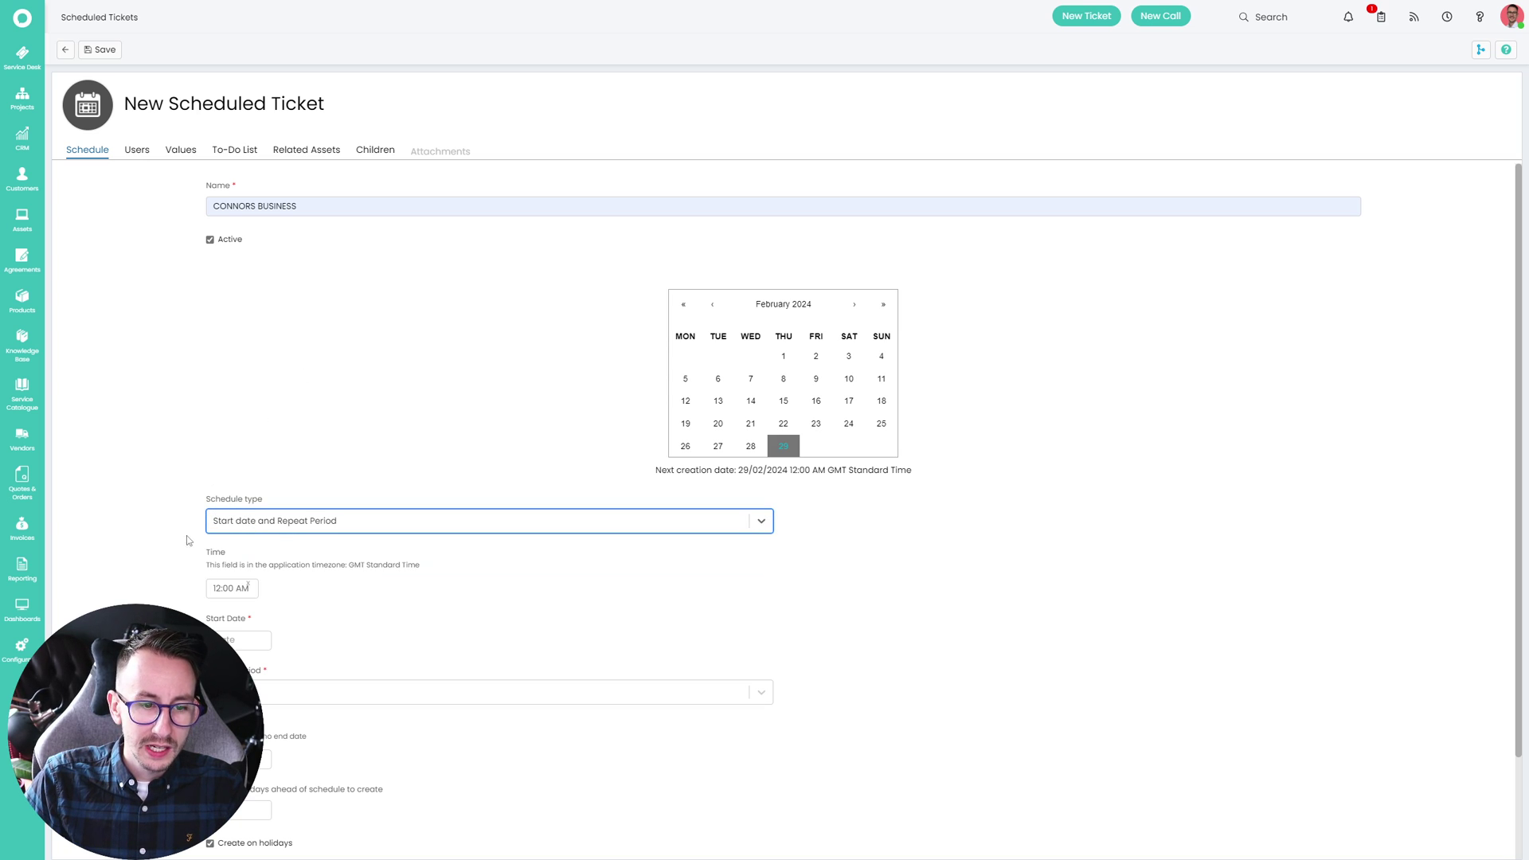
Set the scheduled ticket's start date to 01/03/2024.
scroll(183, 539, down, 1)
drag(205, 460, 420, 461)
click(239, 536)
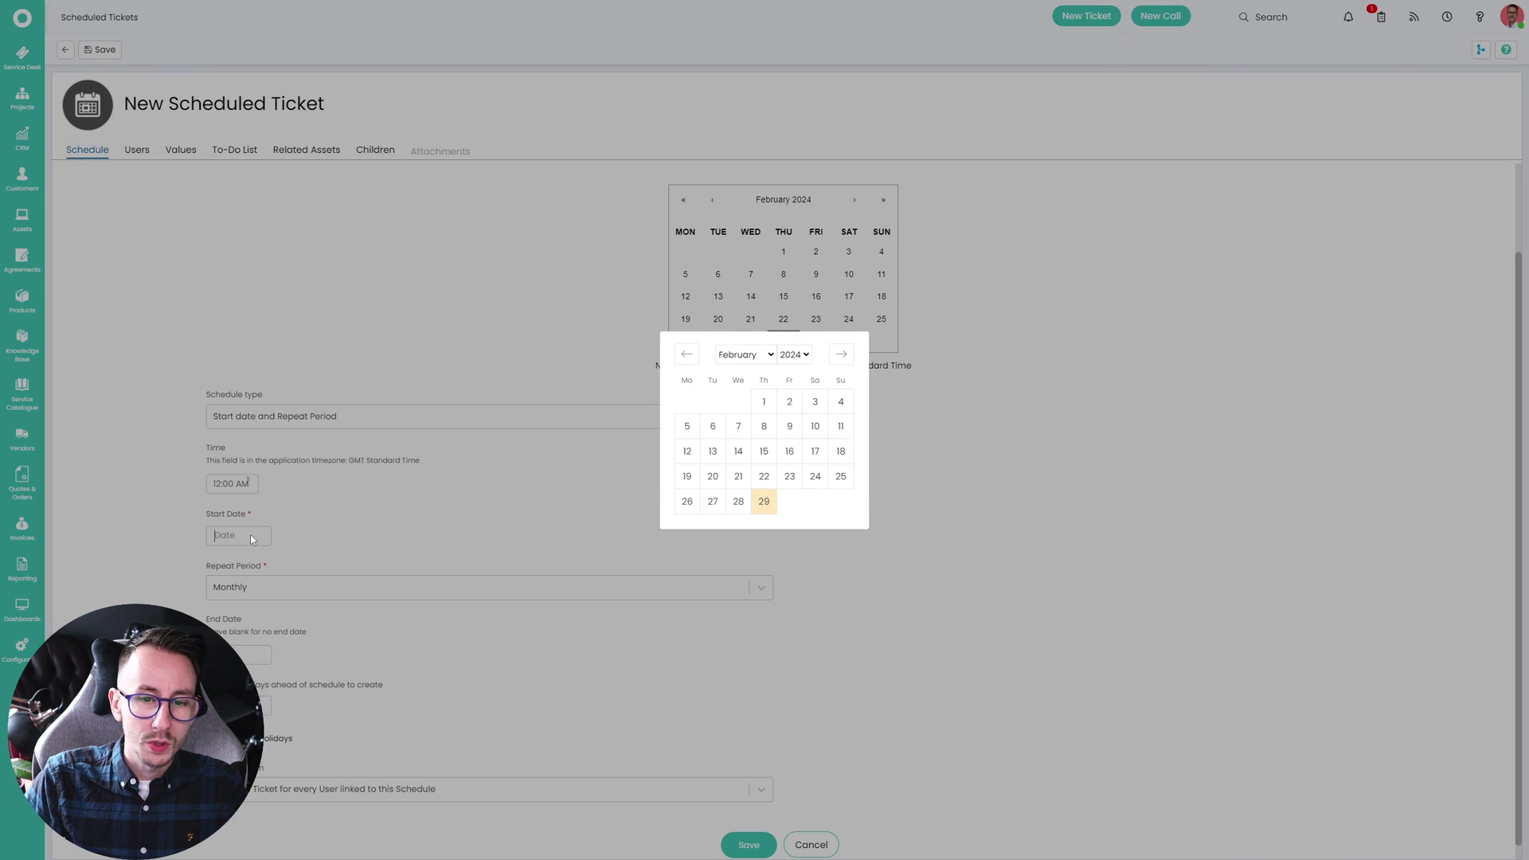
click(841, 353)
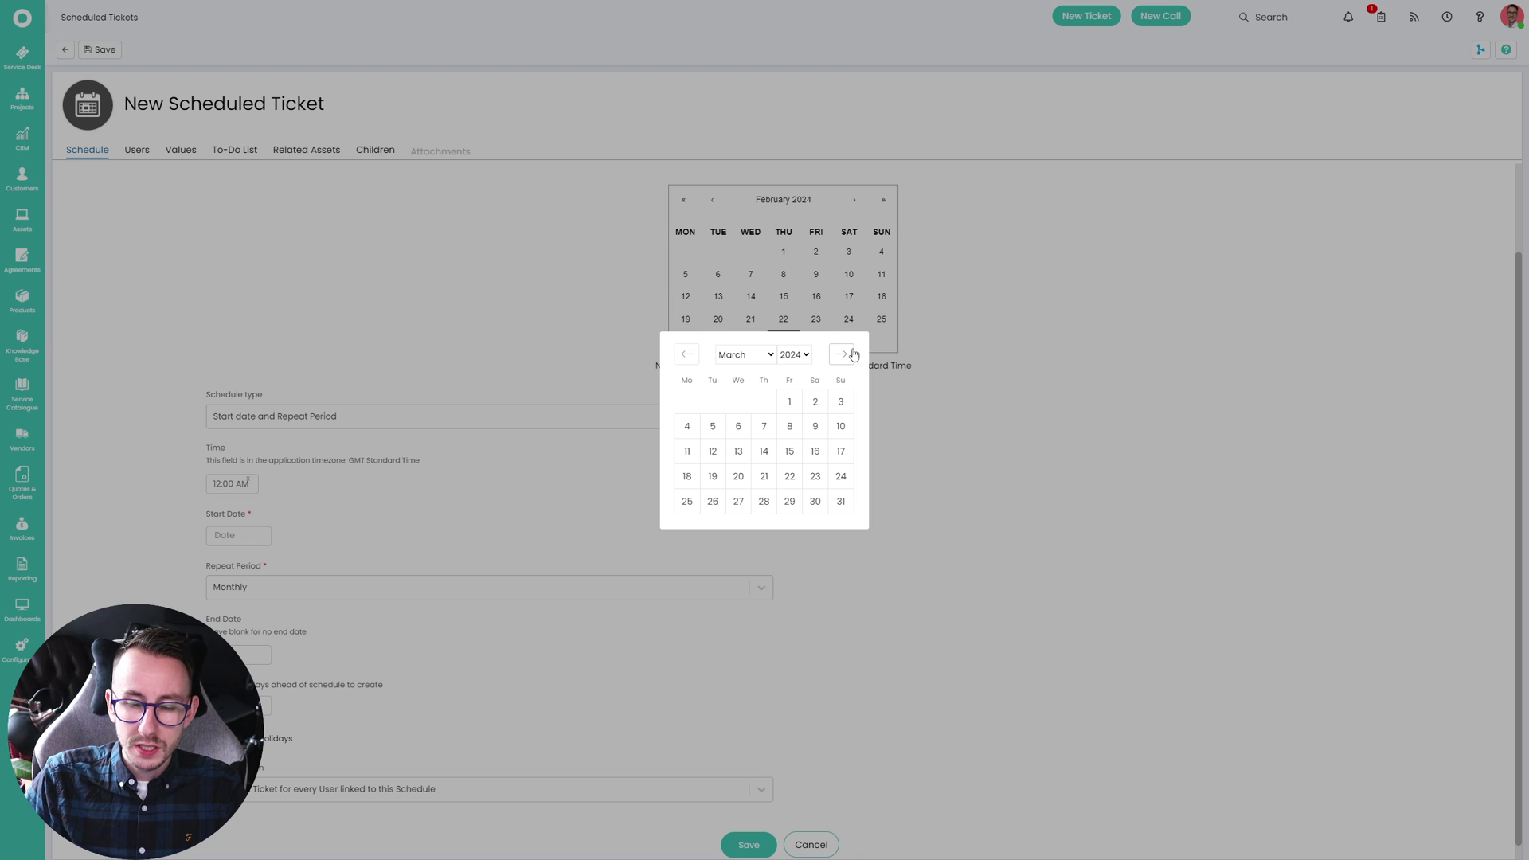
click(789, 402)
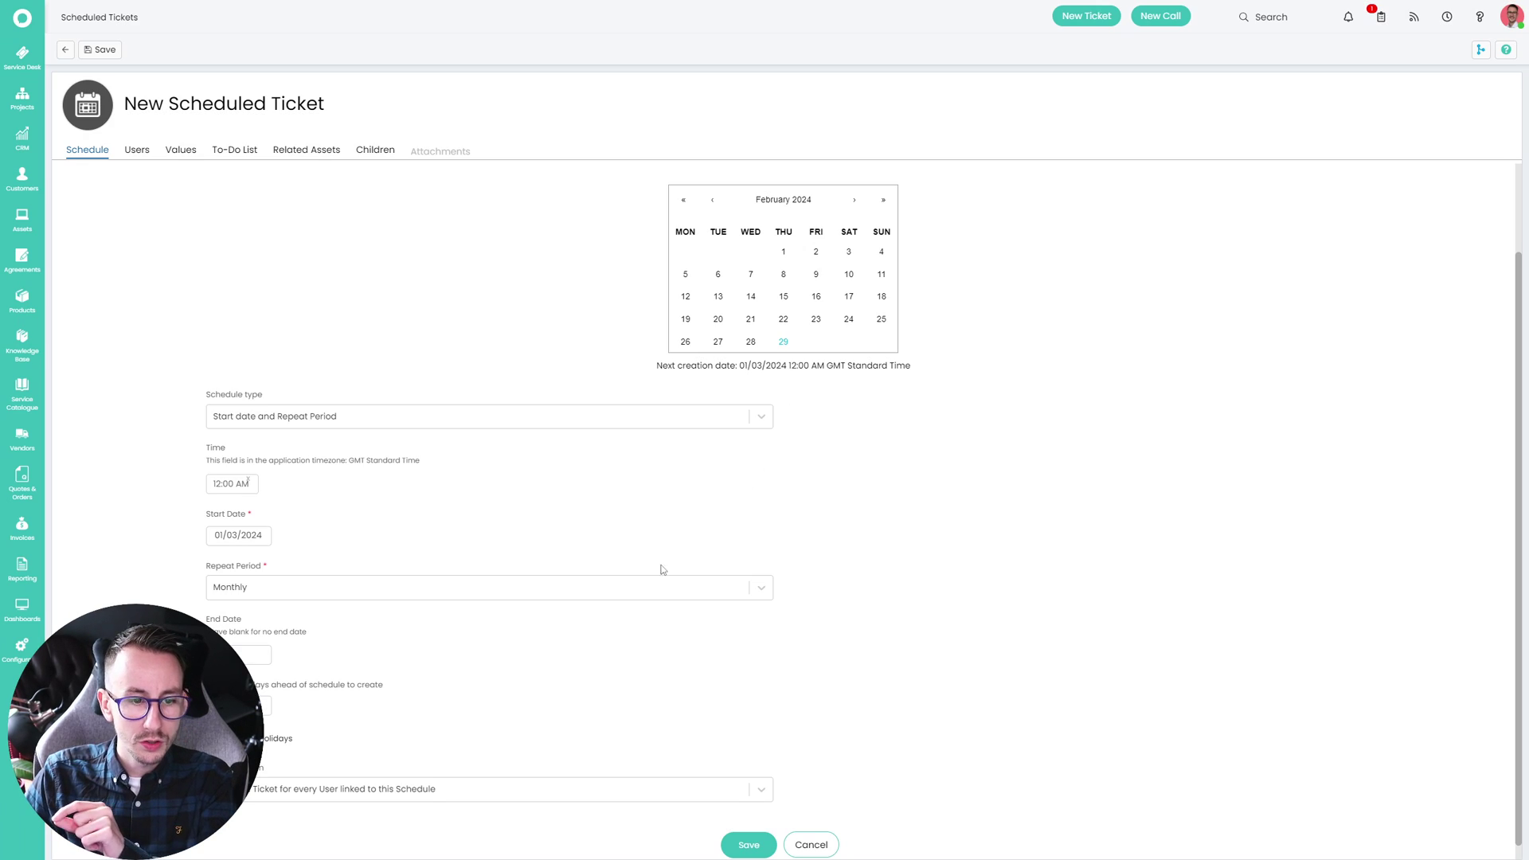
Review the repeat period and end date, and choose to create a ticket for every User linked to this Schedule.
drag(204, 567, 379, 561)
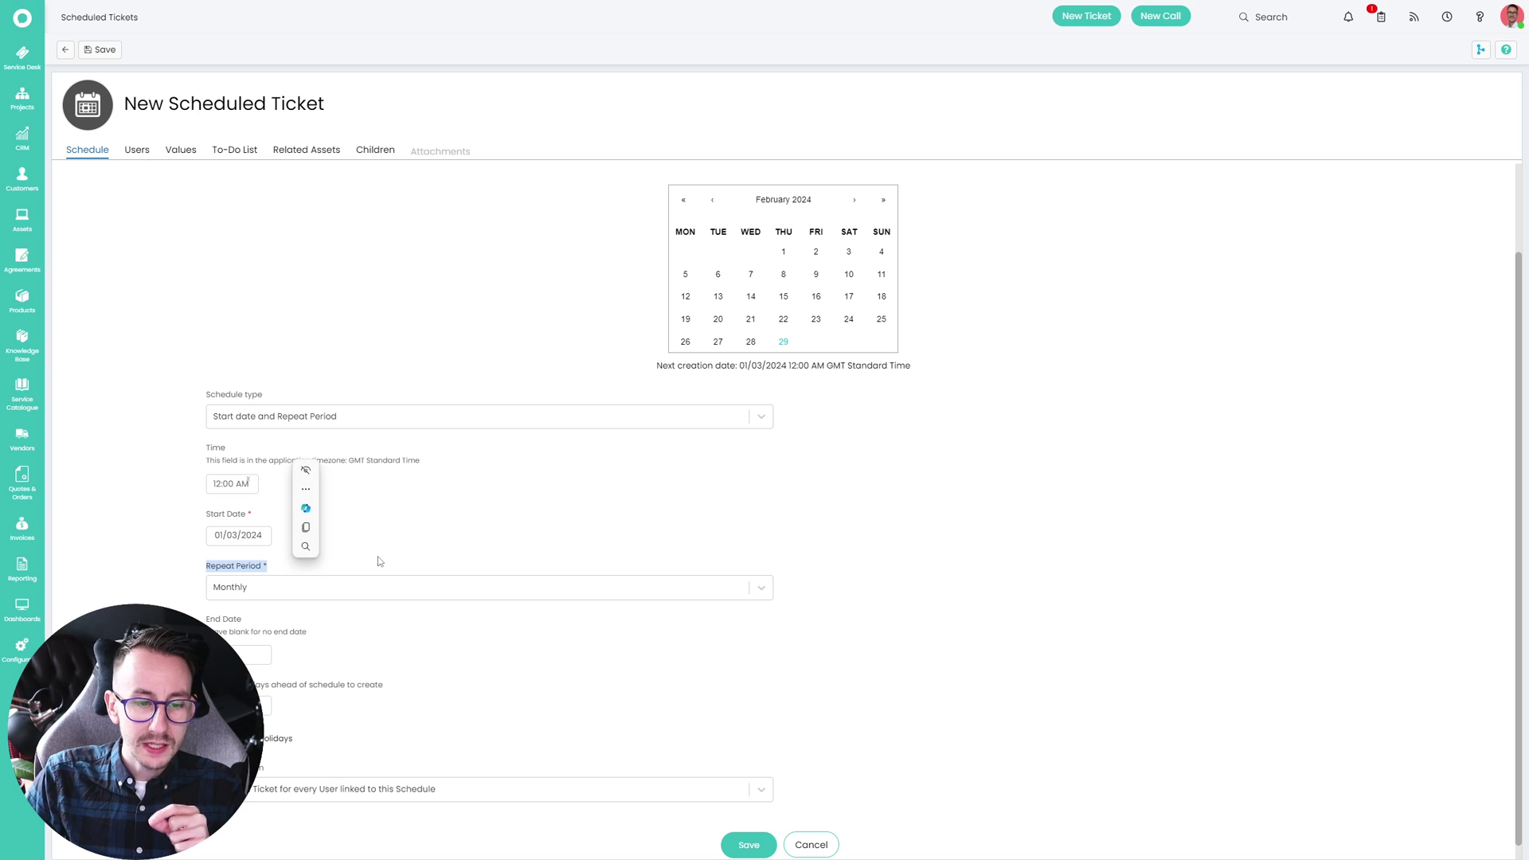
triple_click(1083, 630)
scroll(1059, 641, down, 1)
click(441, 653)
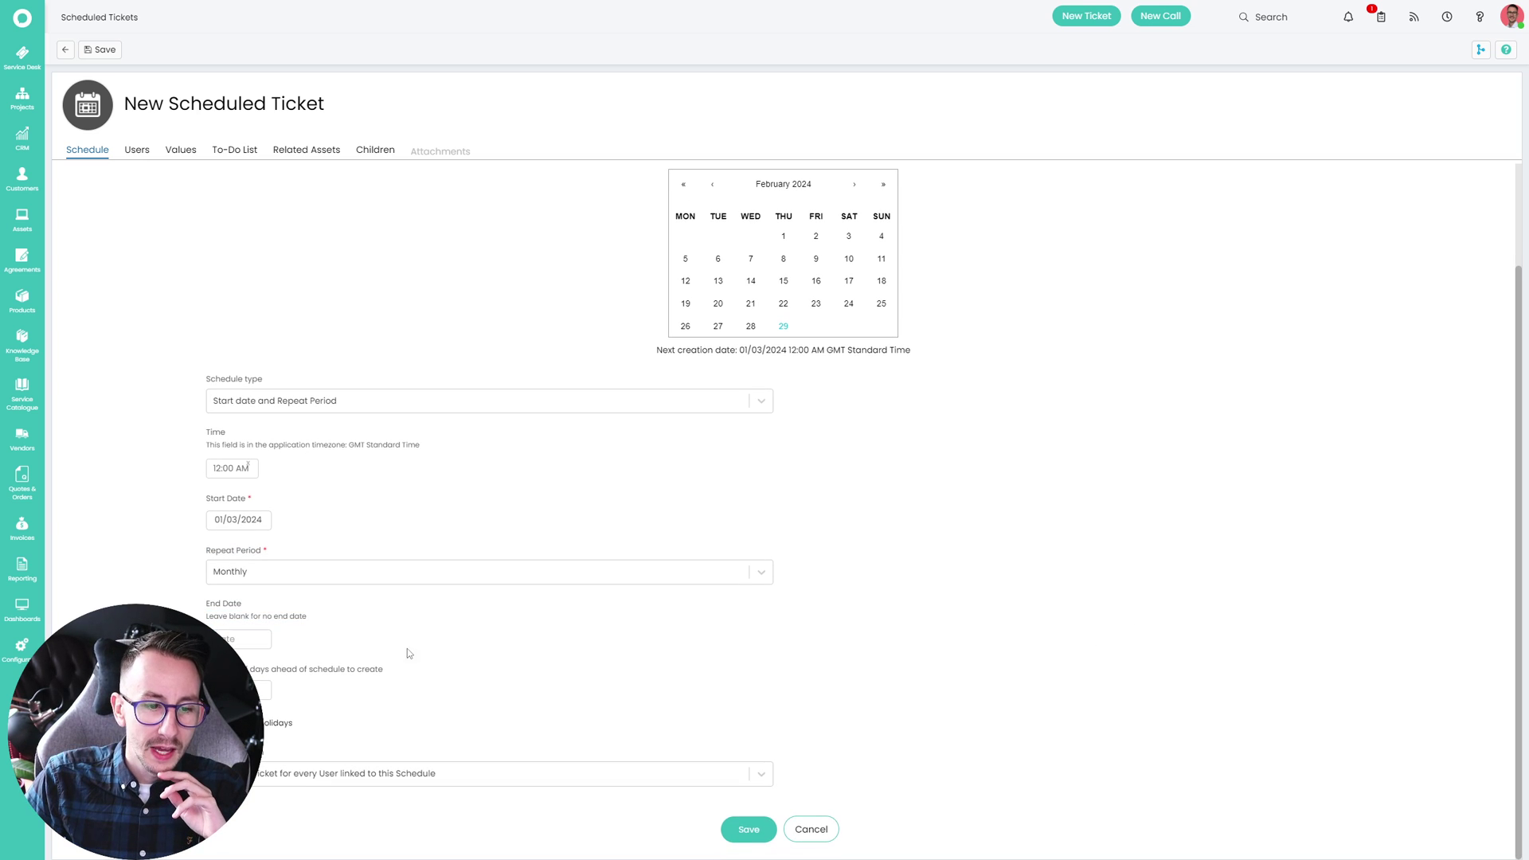
click(239, 639)
click(992, 537)
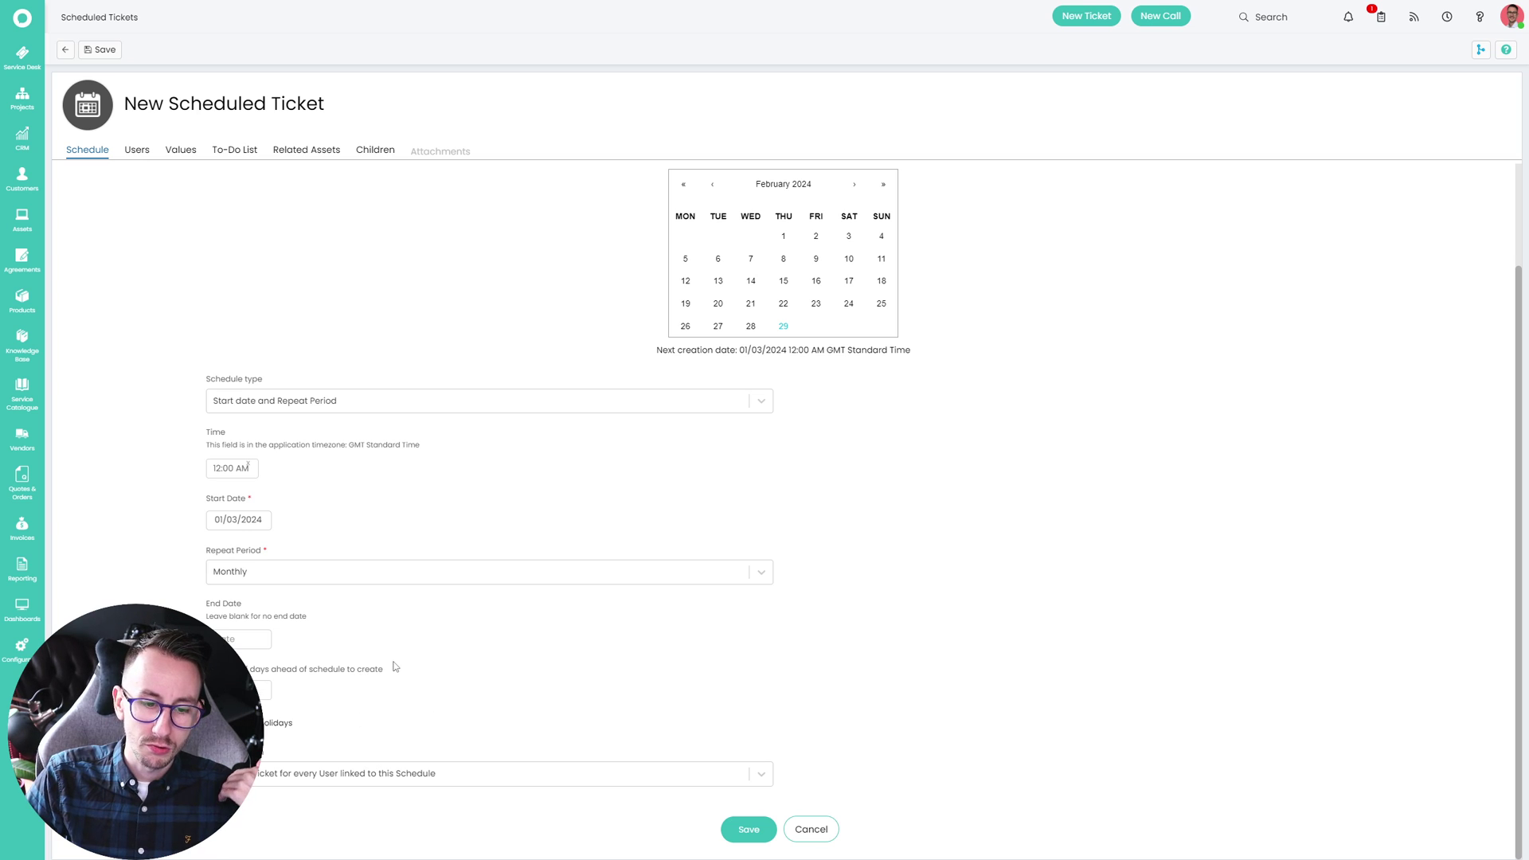
click(340, 783)
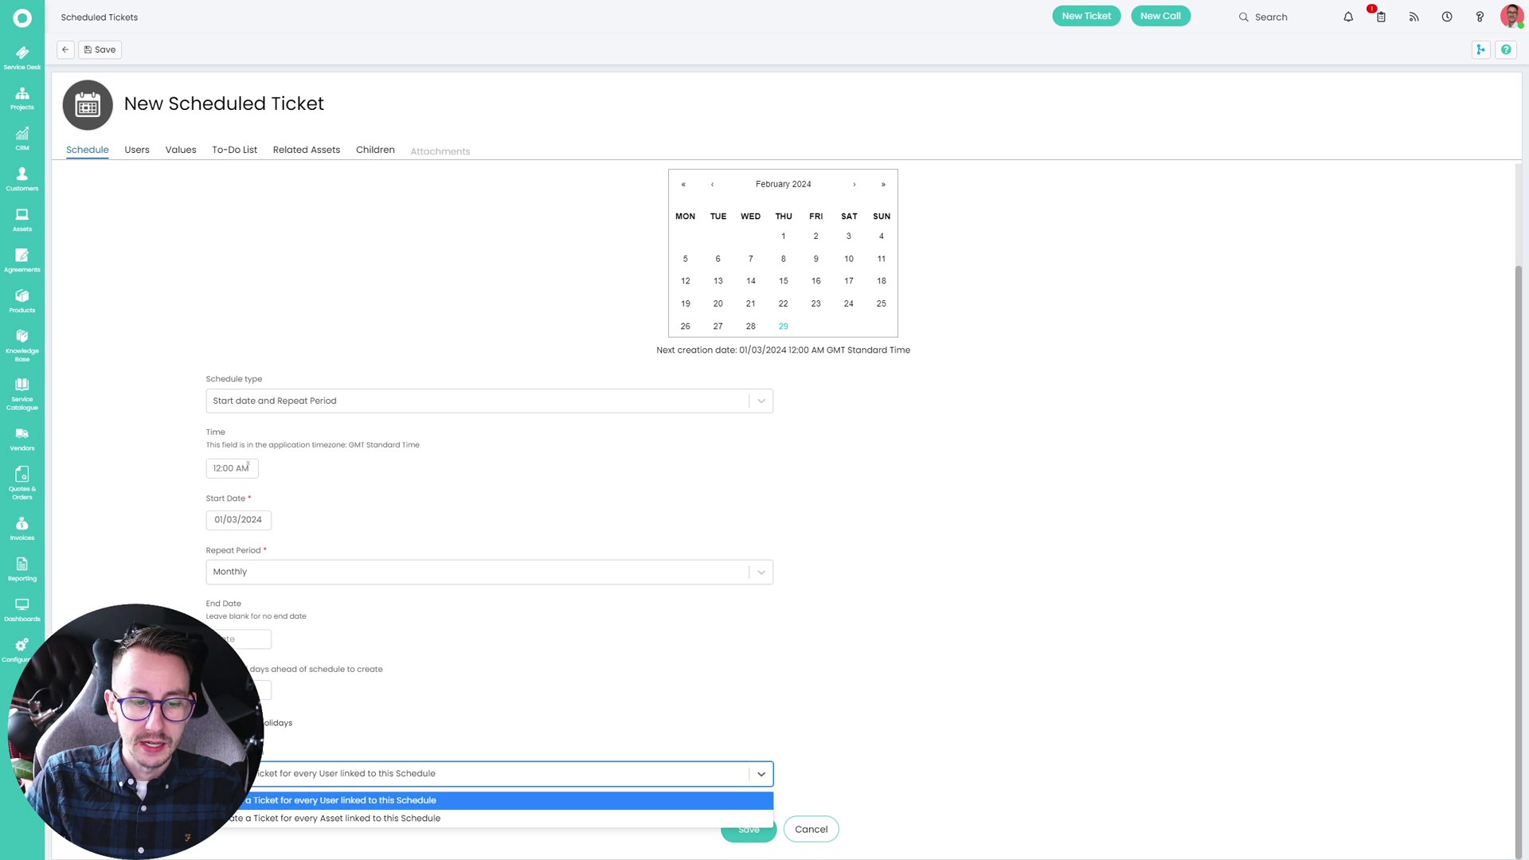
click(469, 802)
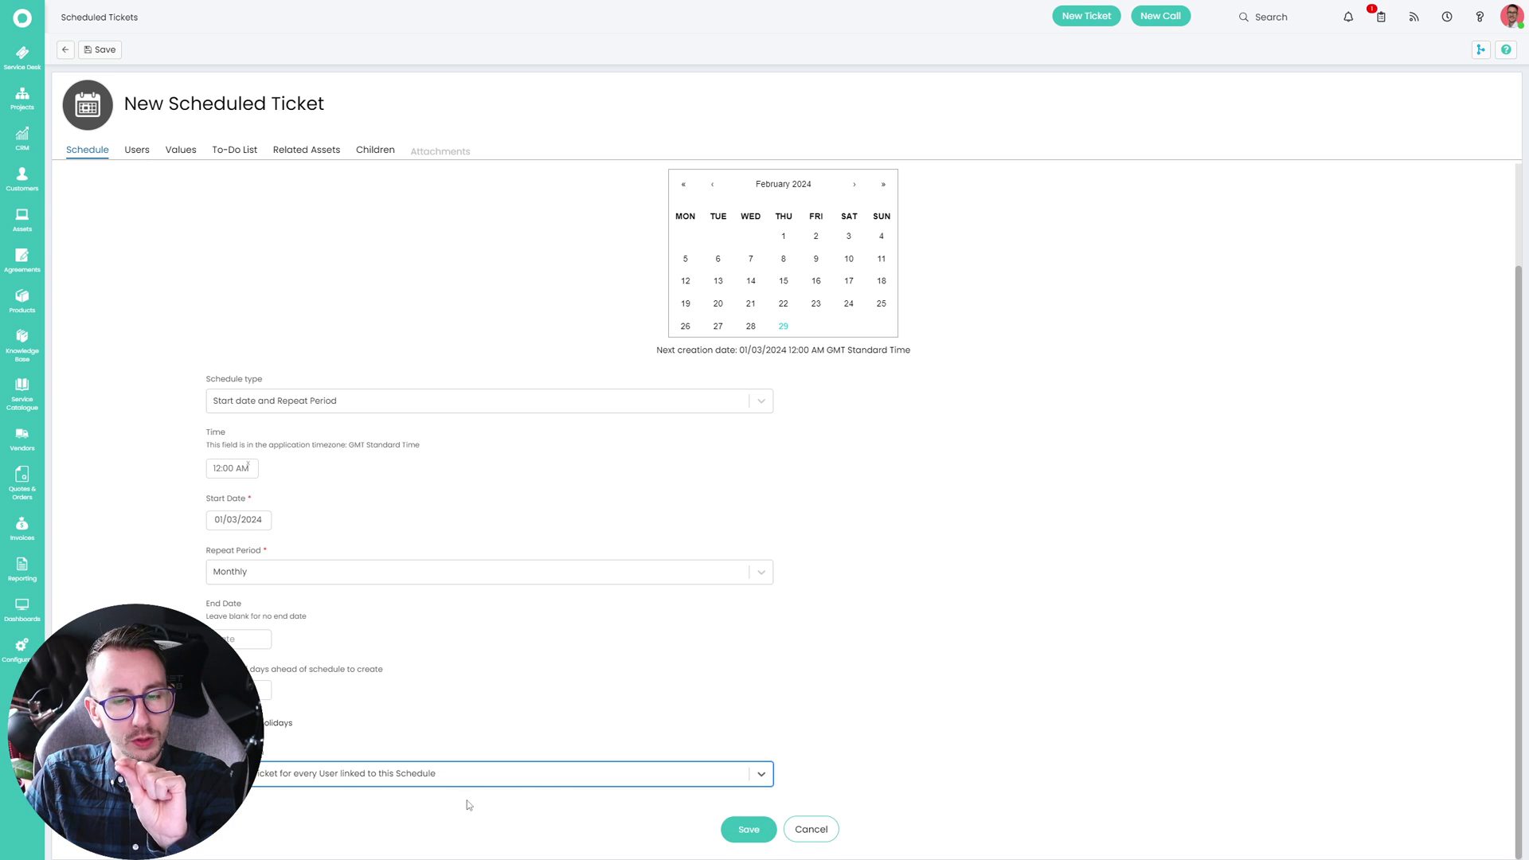
Open the scheduled ticket's user settings and browse the list of all users available to add.
click(134, 151)
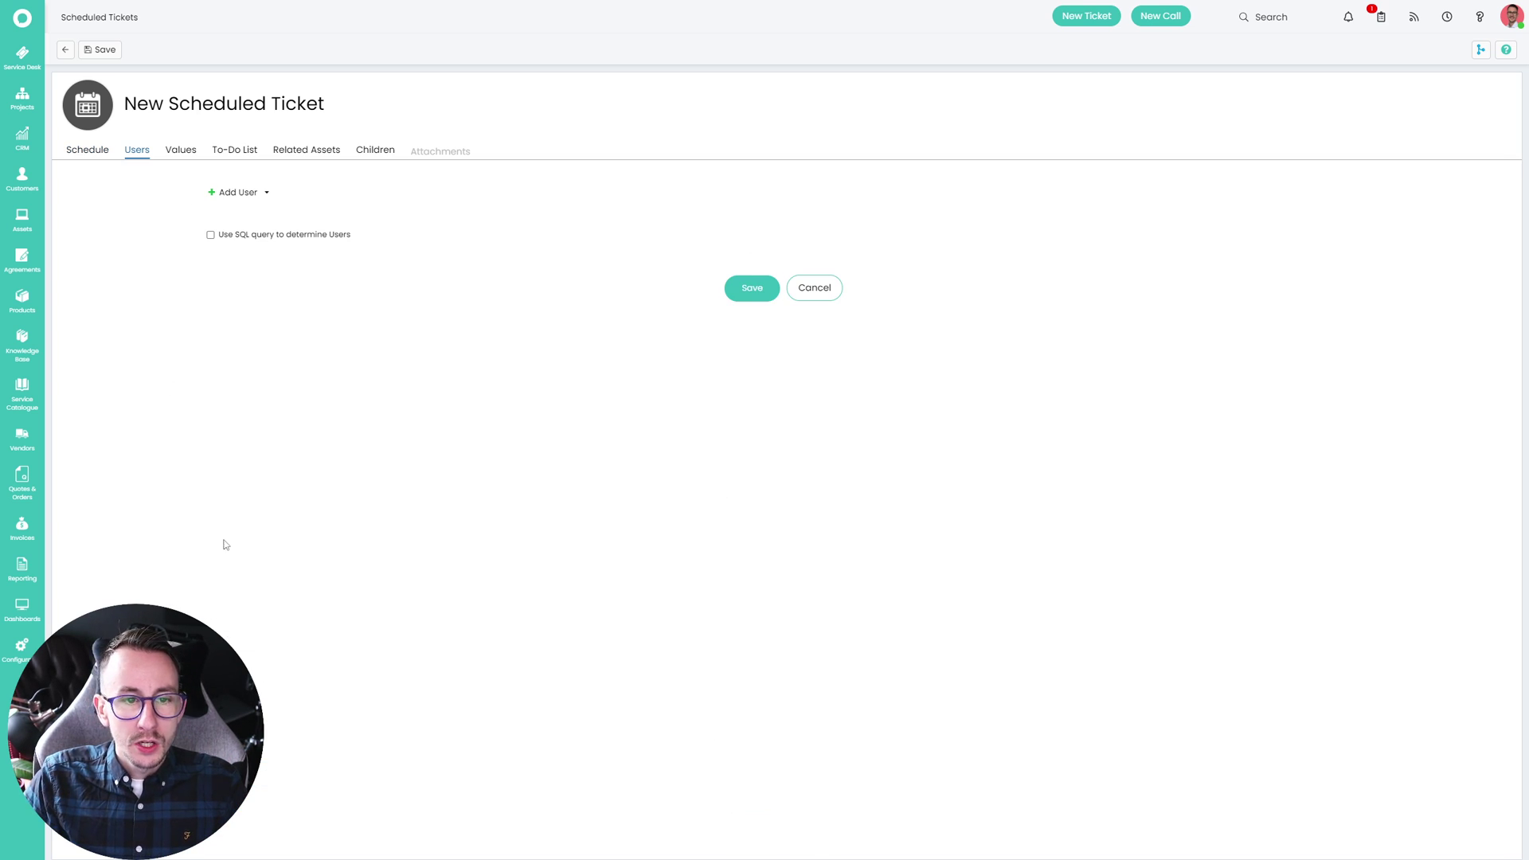
click(266, 193)
click(272, 213)
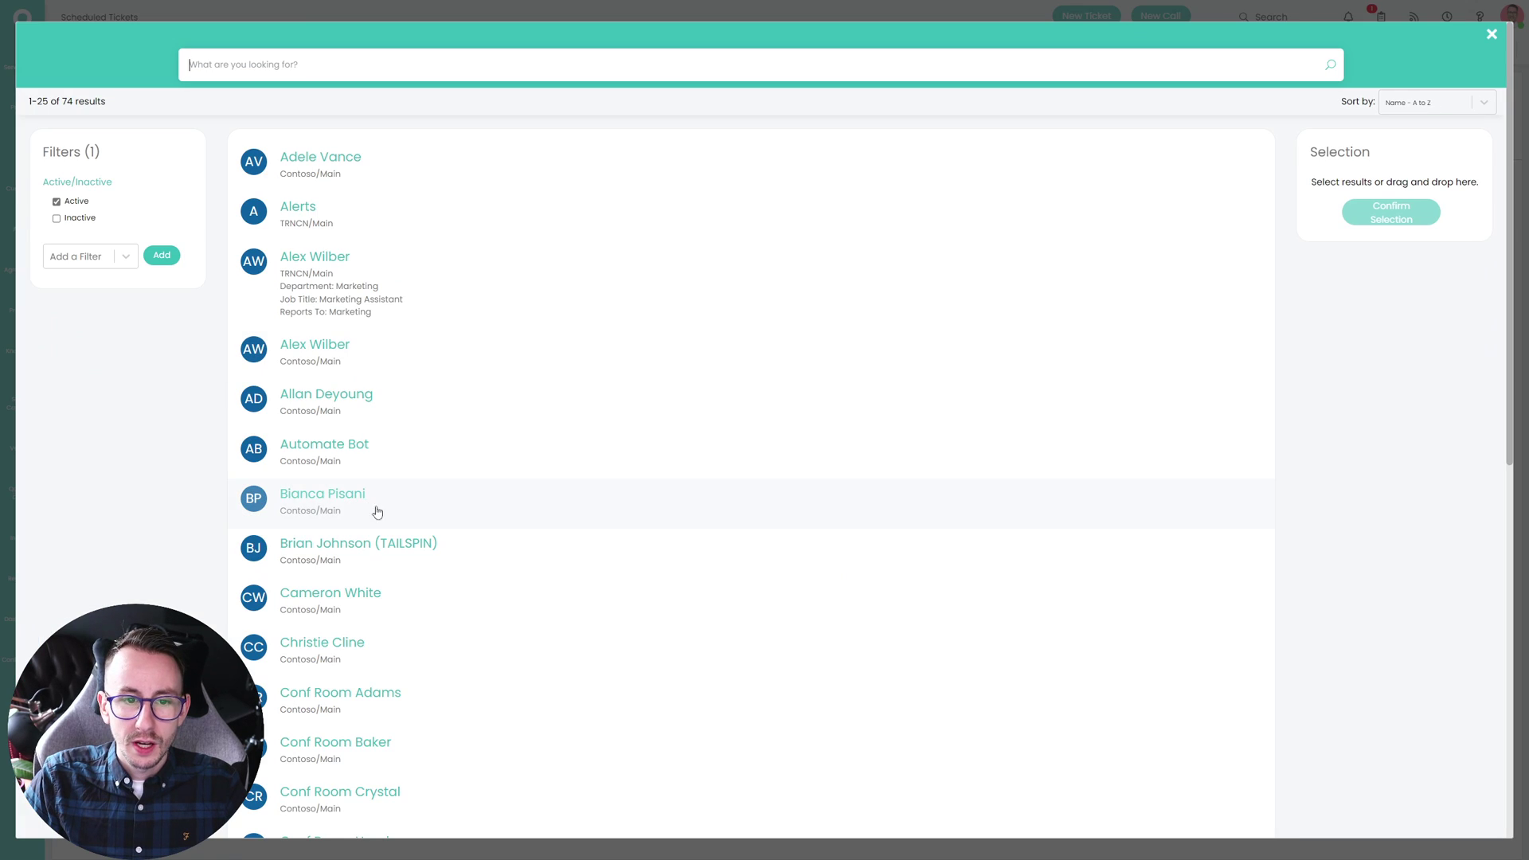
scroll(606, 686, down, 9)
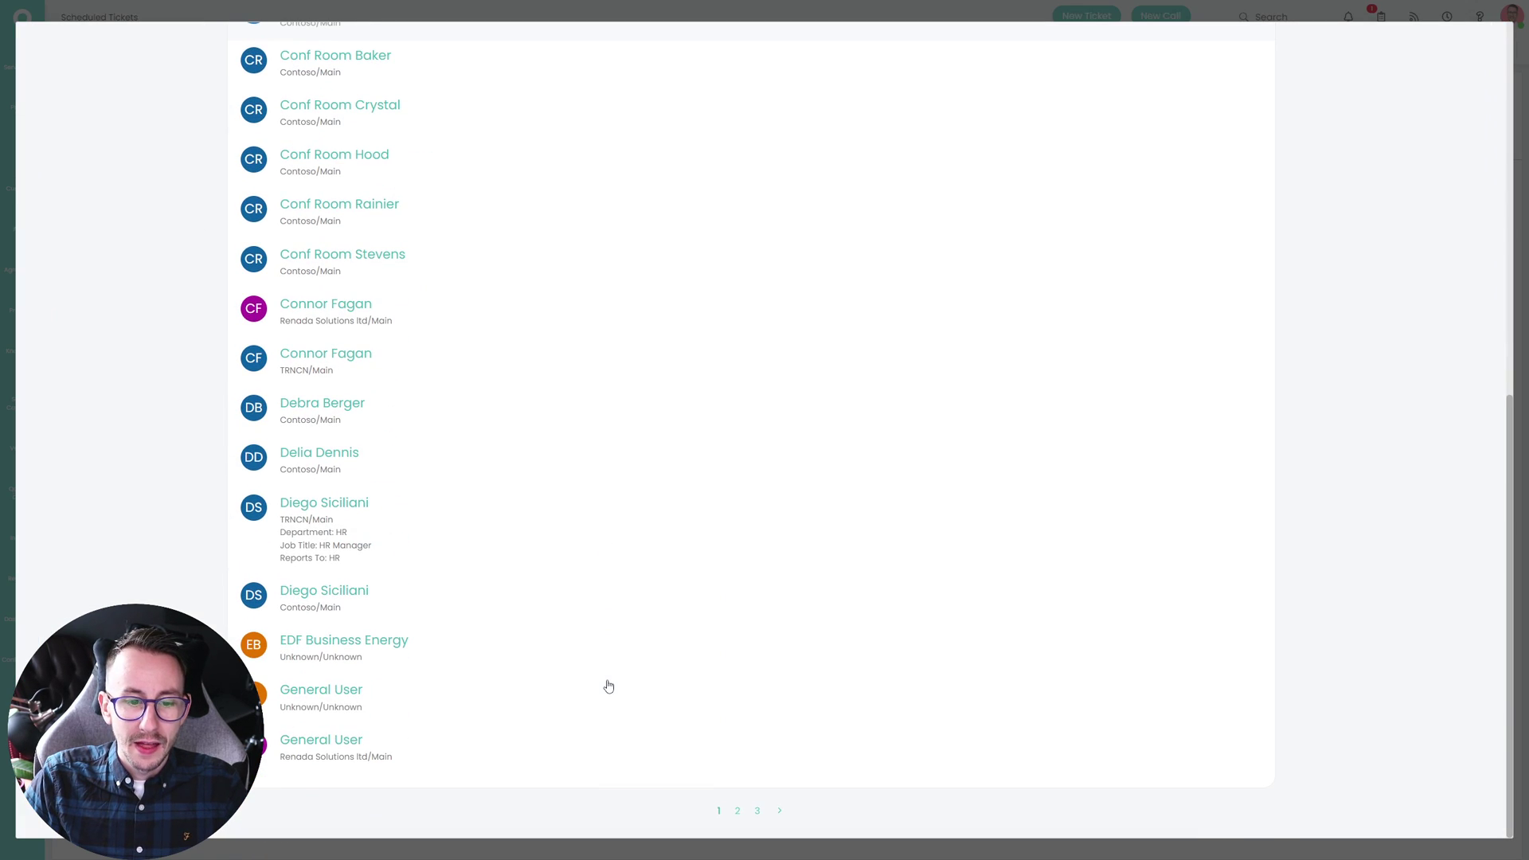
scroll(608, 686, up, 2)
scroll(609, 685, up, 7)
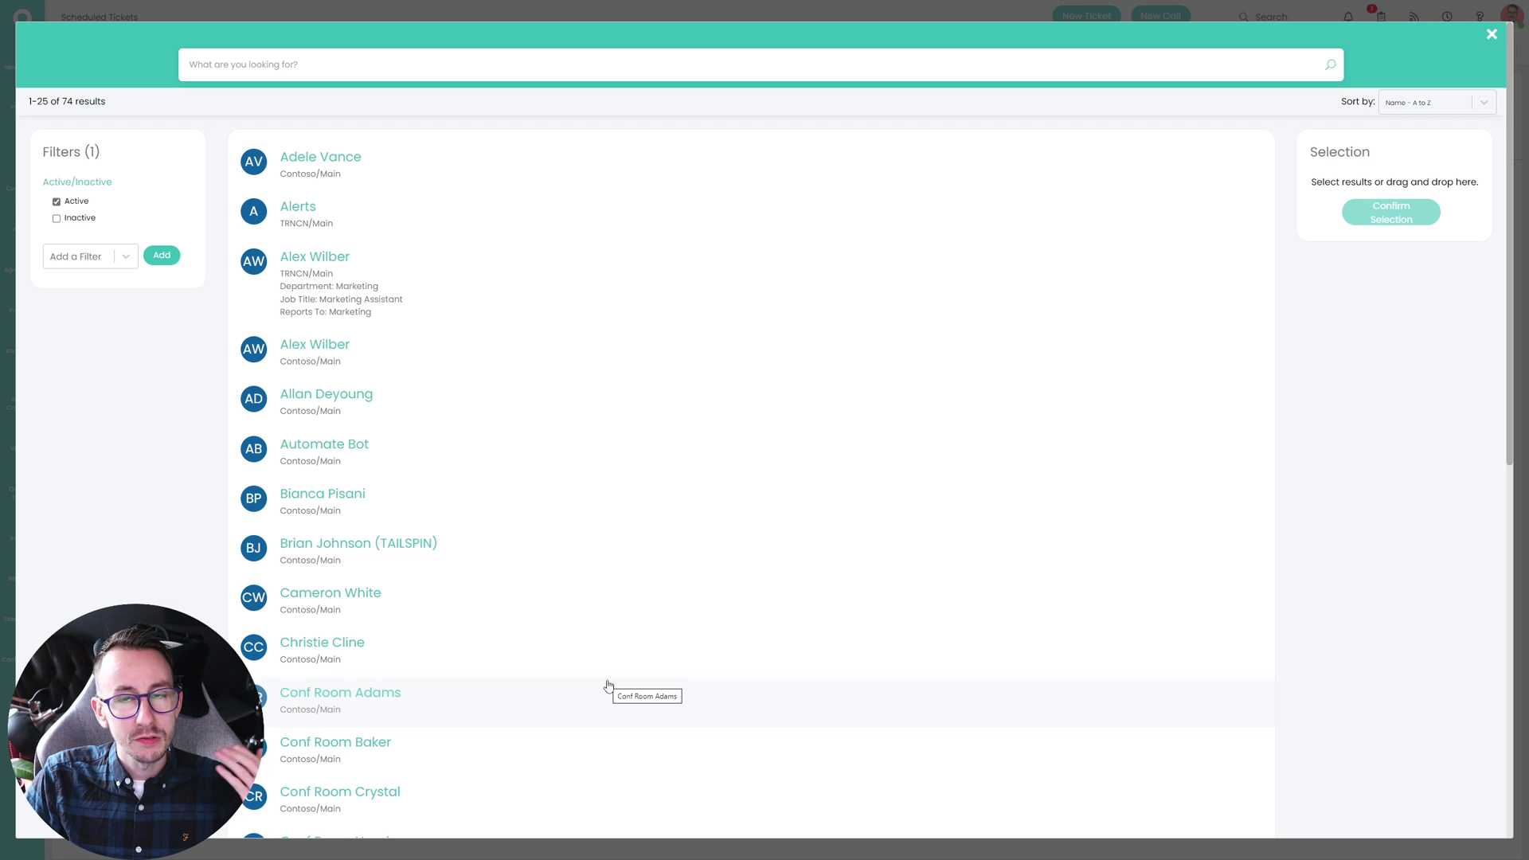
click(1492, 34)
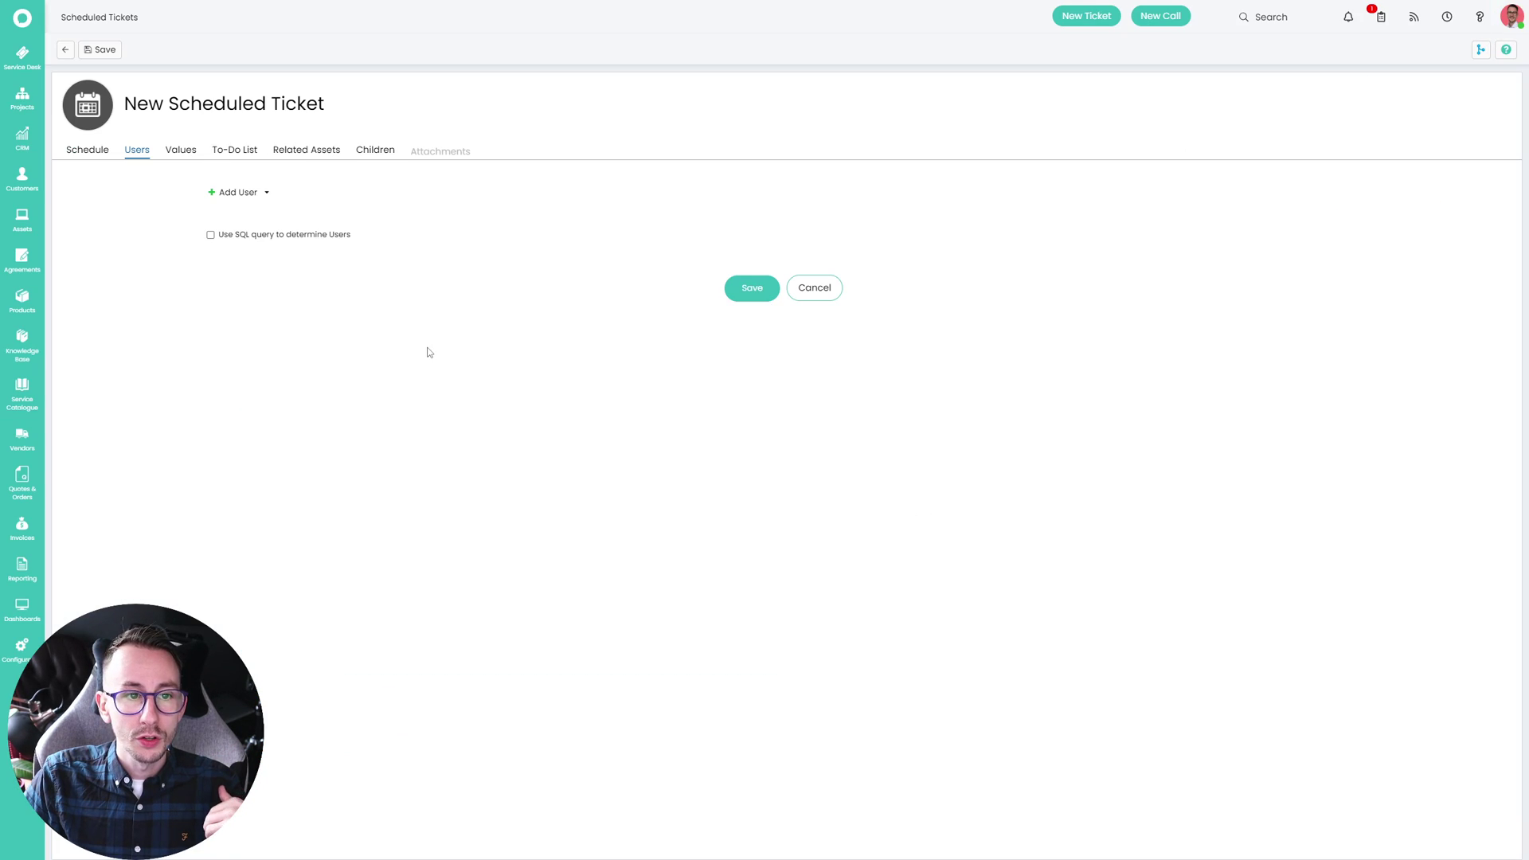
mouse_move(371, 4)
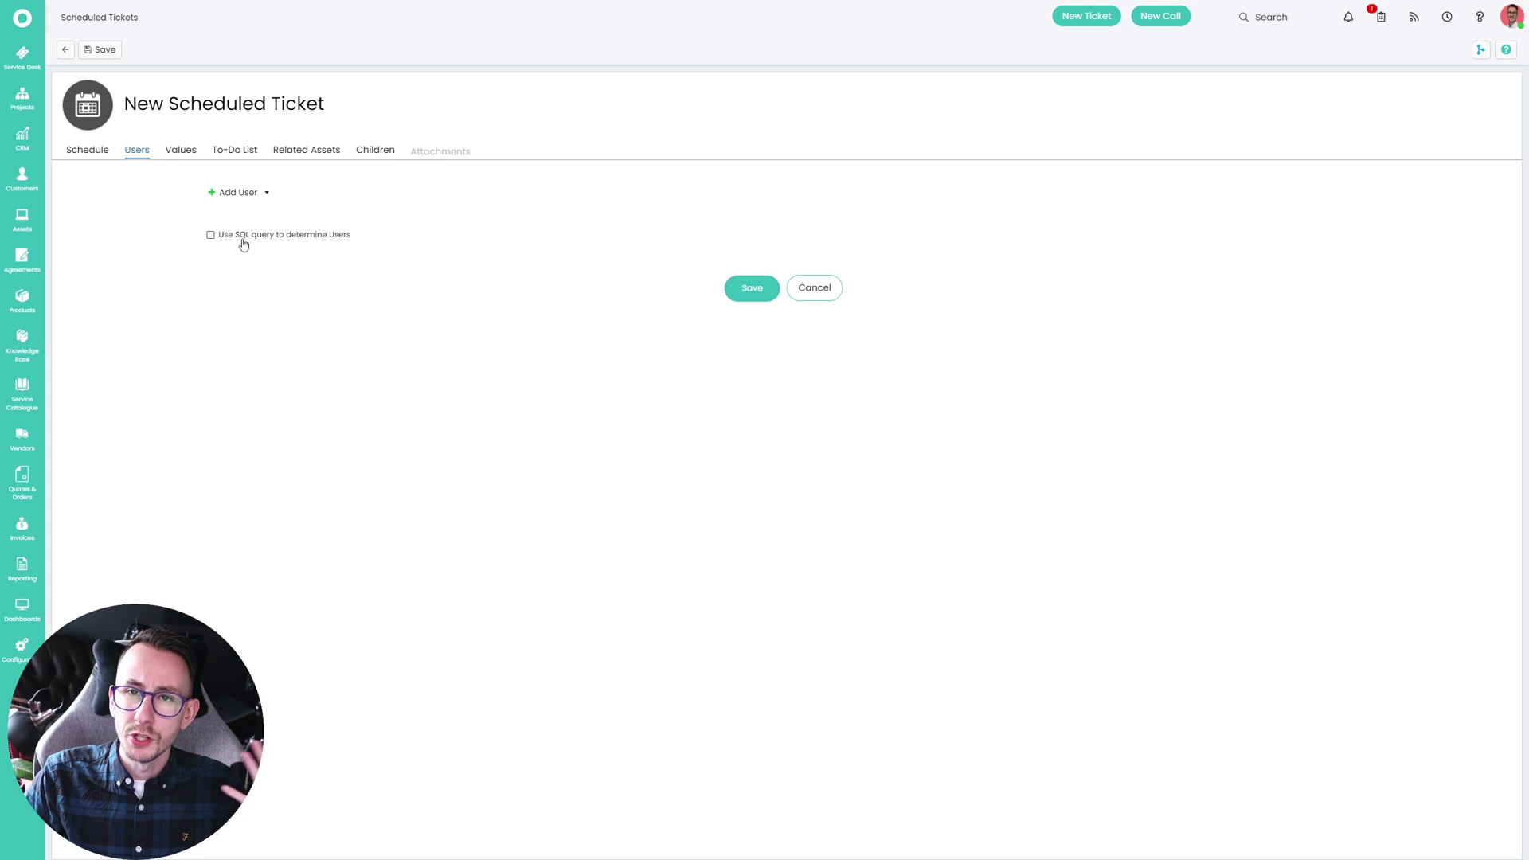
mouse_move(547, 2)
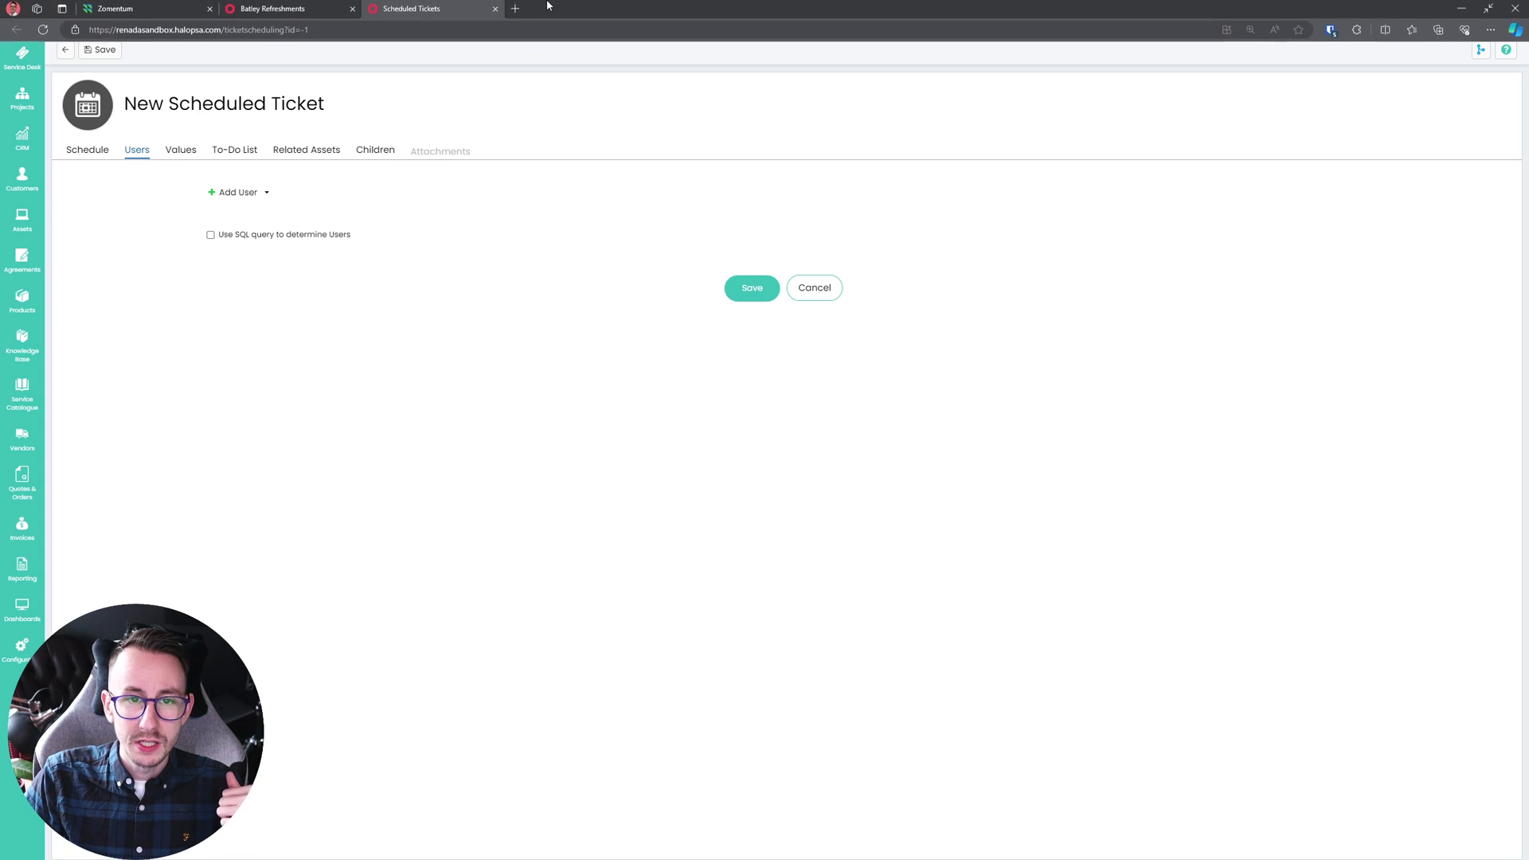
drag(309, 30, 225, 81)
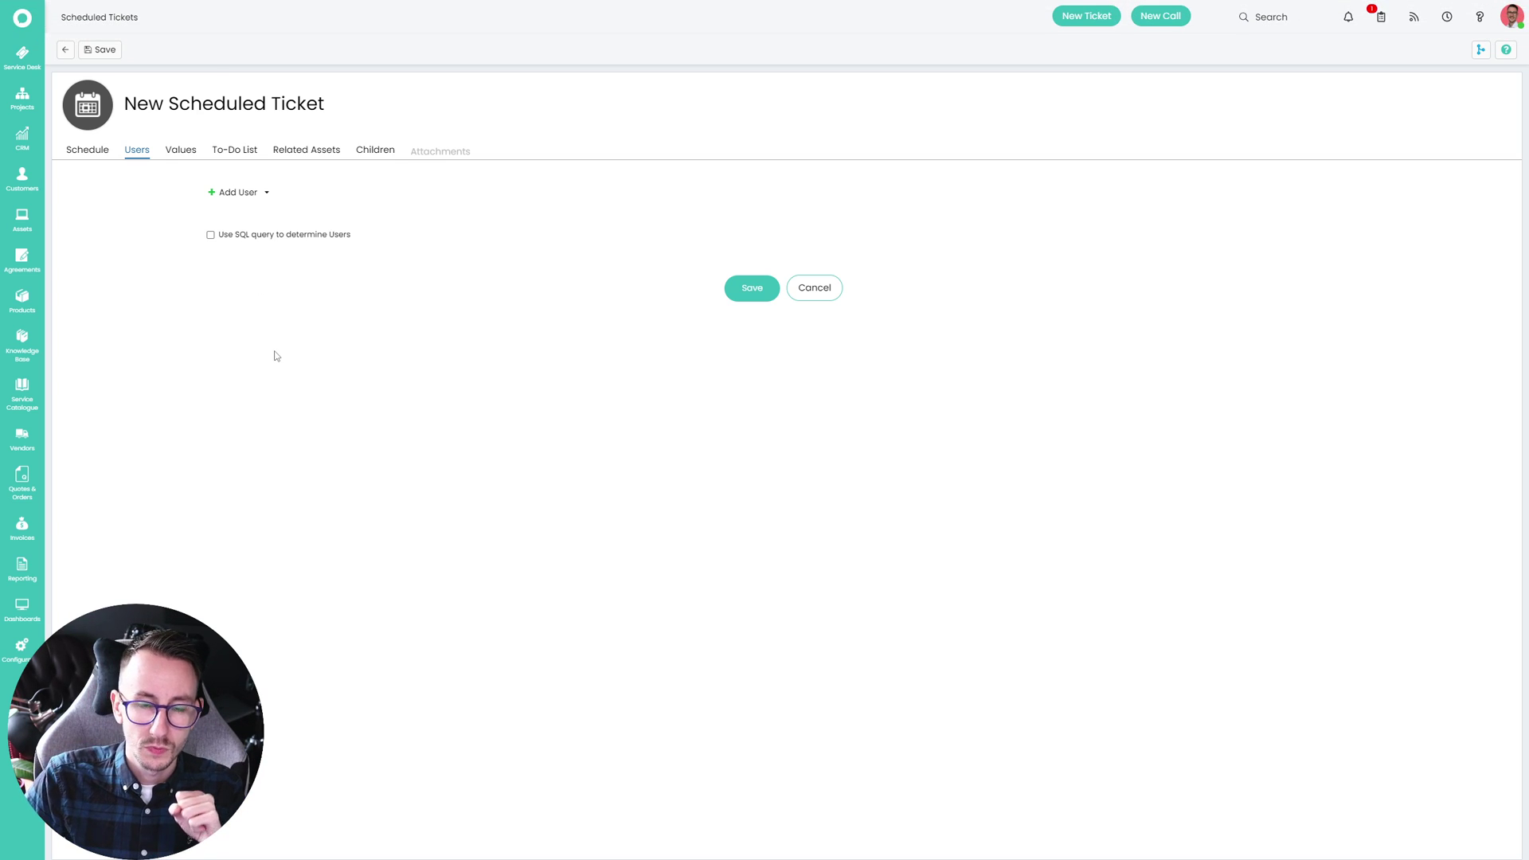
Search all users for "general" and add the General User of Renada Solutions ltd/Main and of Batley Refreshments/Main Site to the schedule.
click(239, 195)
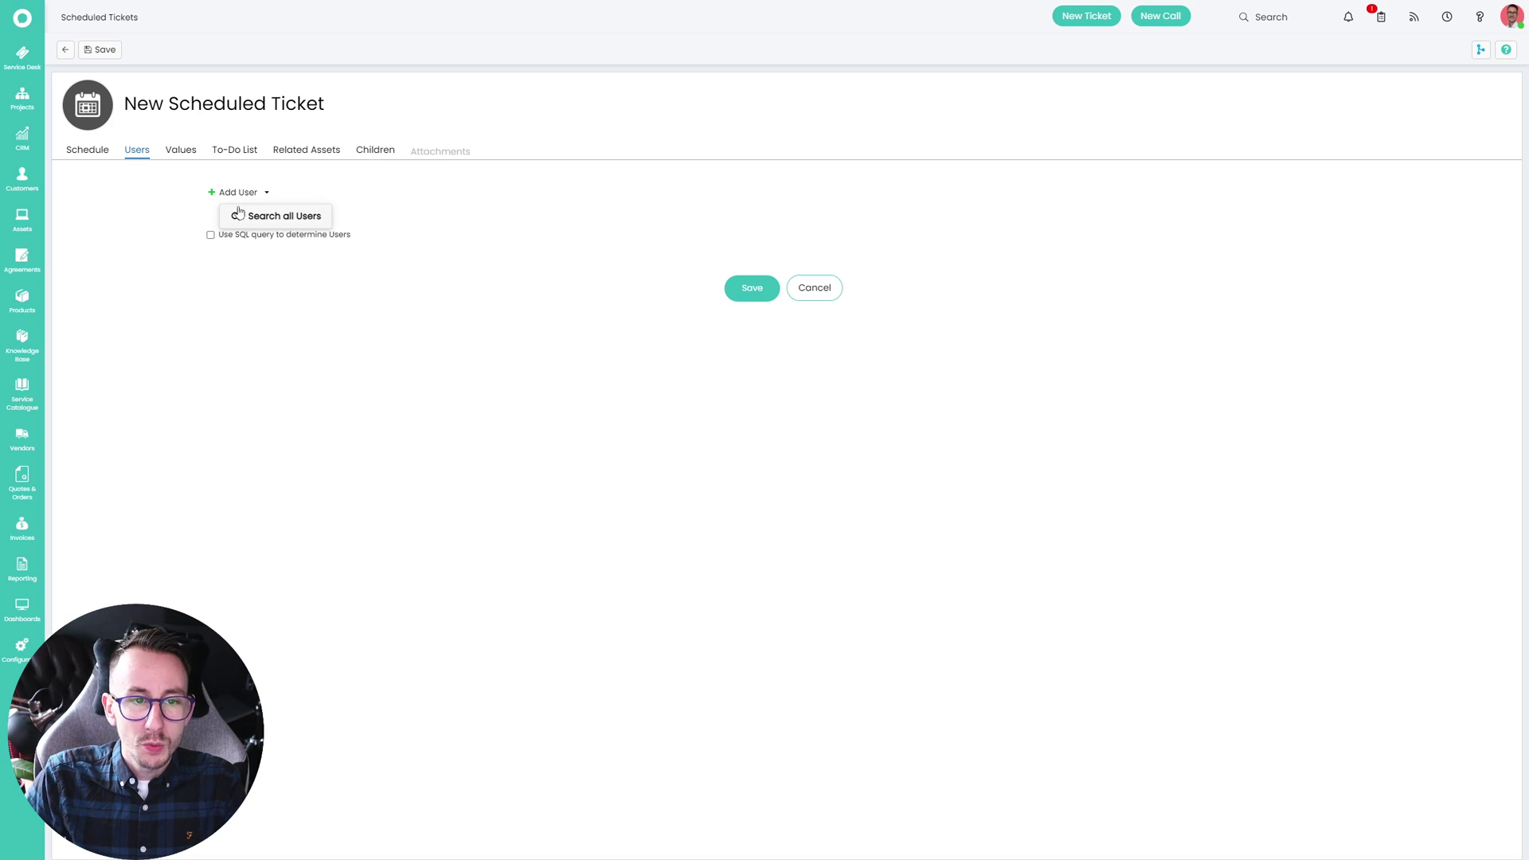
click(241, 215)
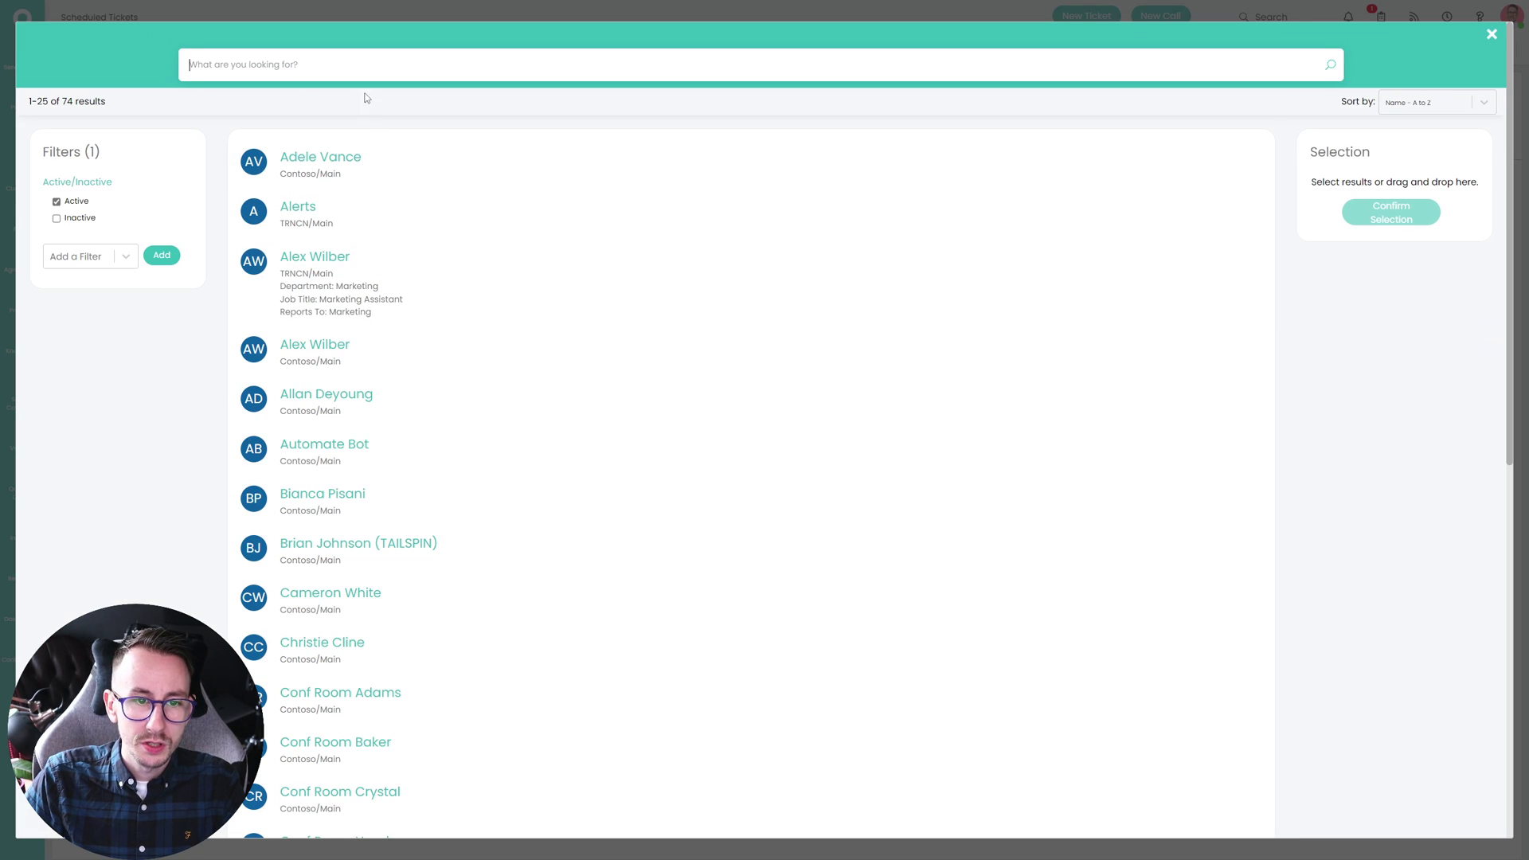
text(genb)
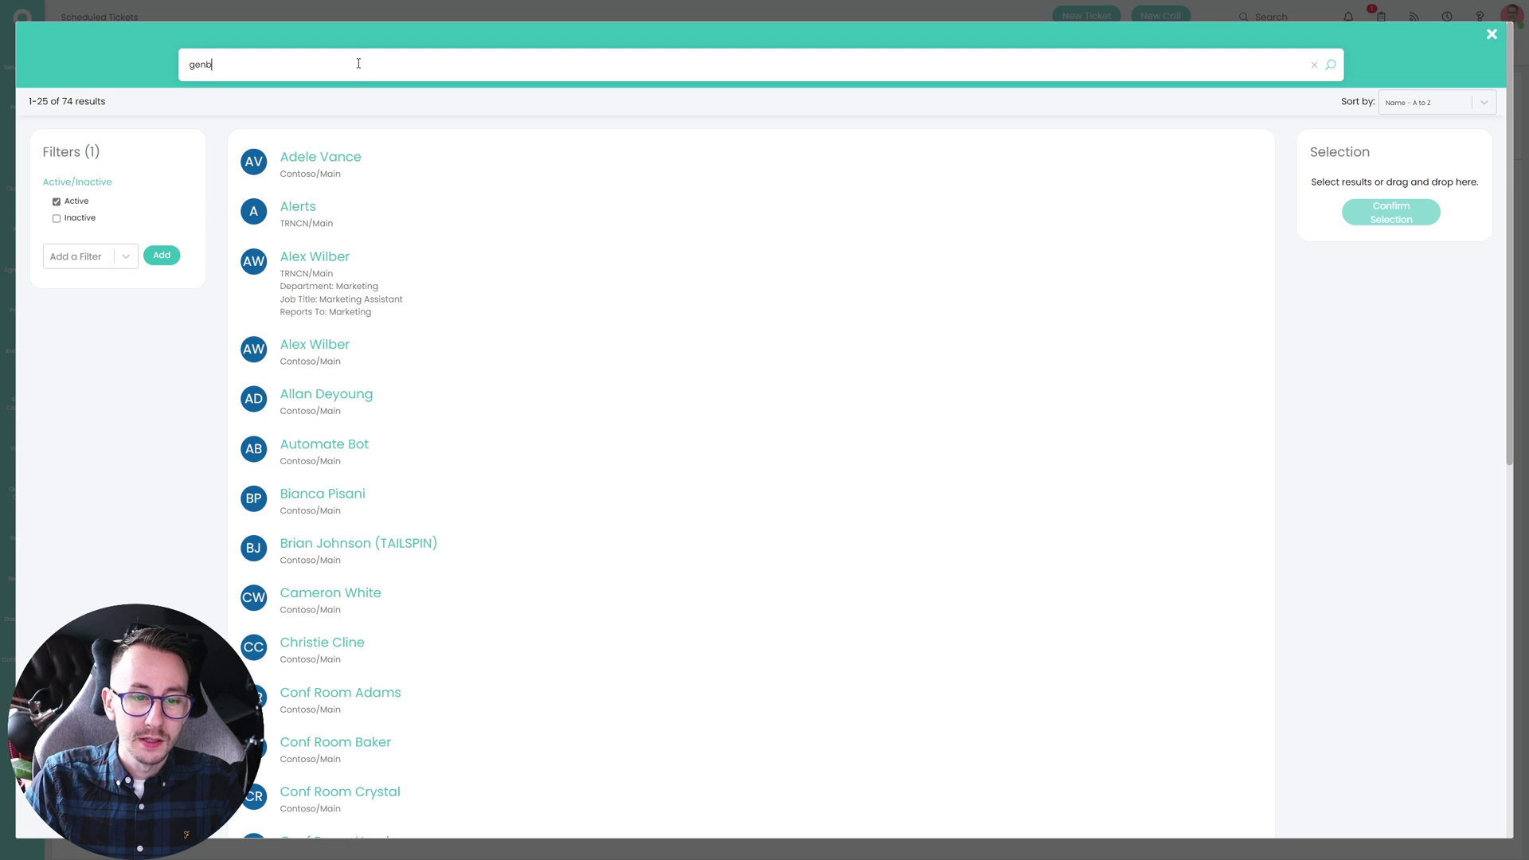
key(BackSpace)
text(eral)
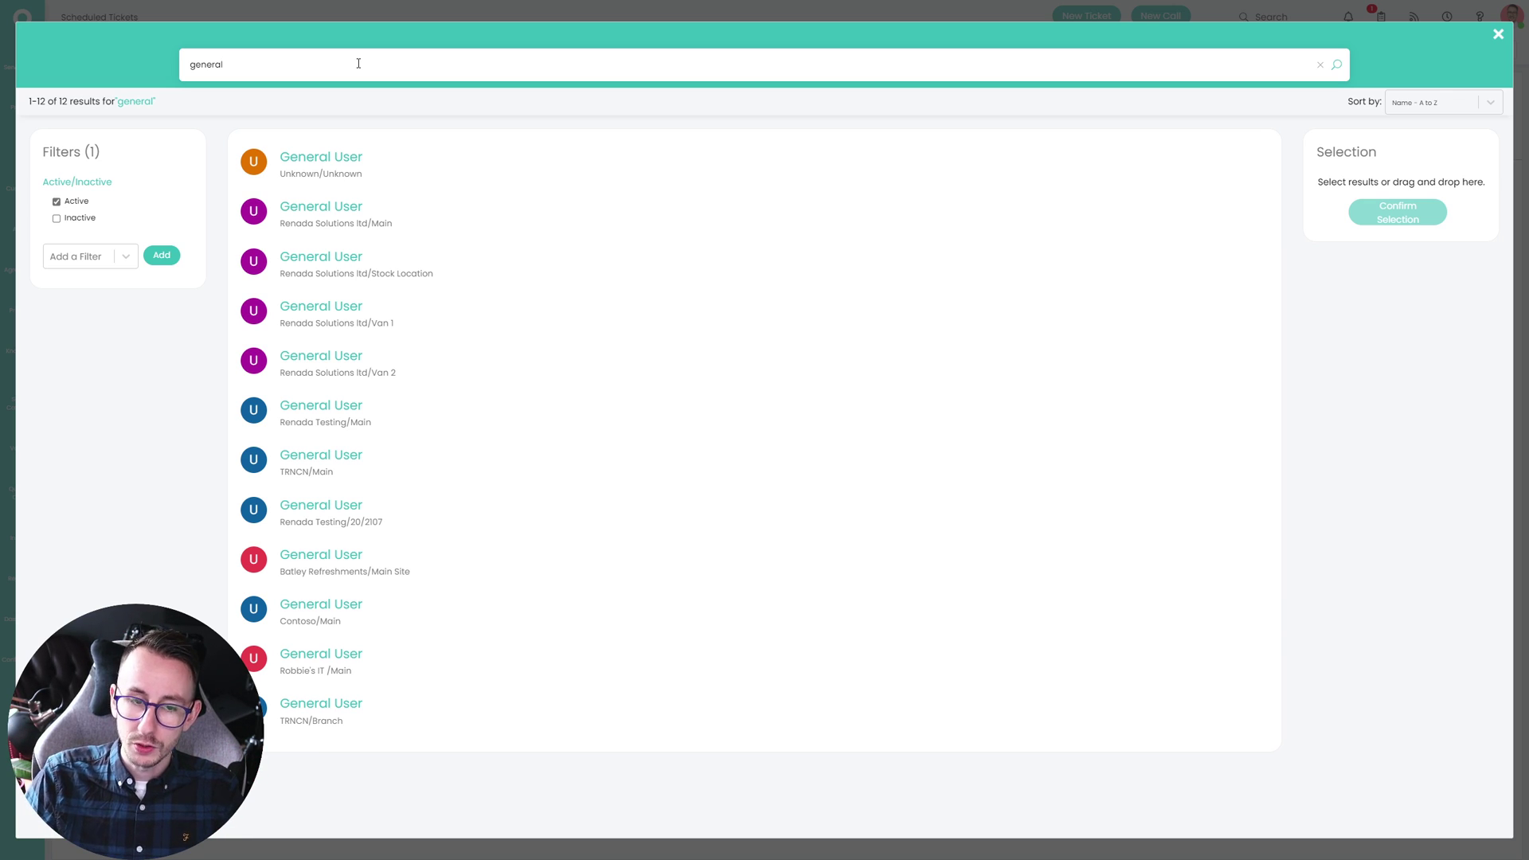
click(424, 229)
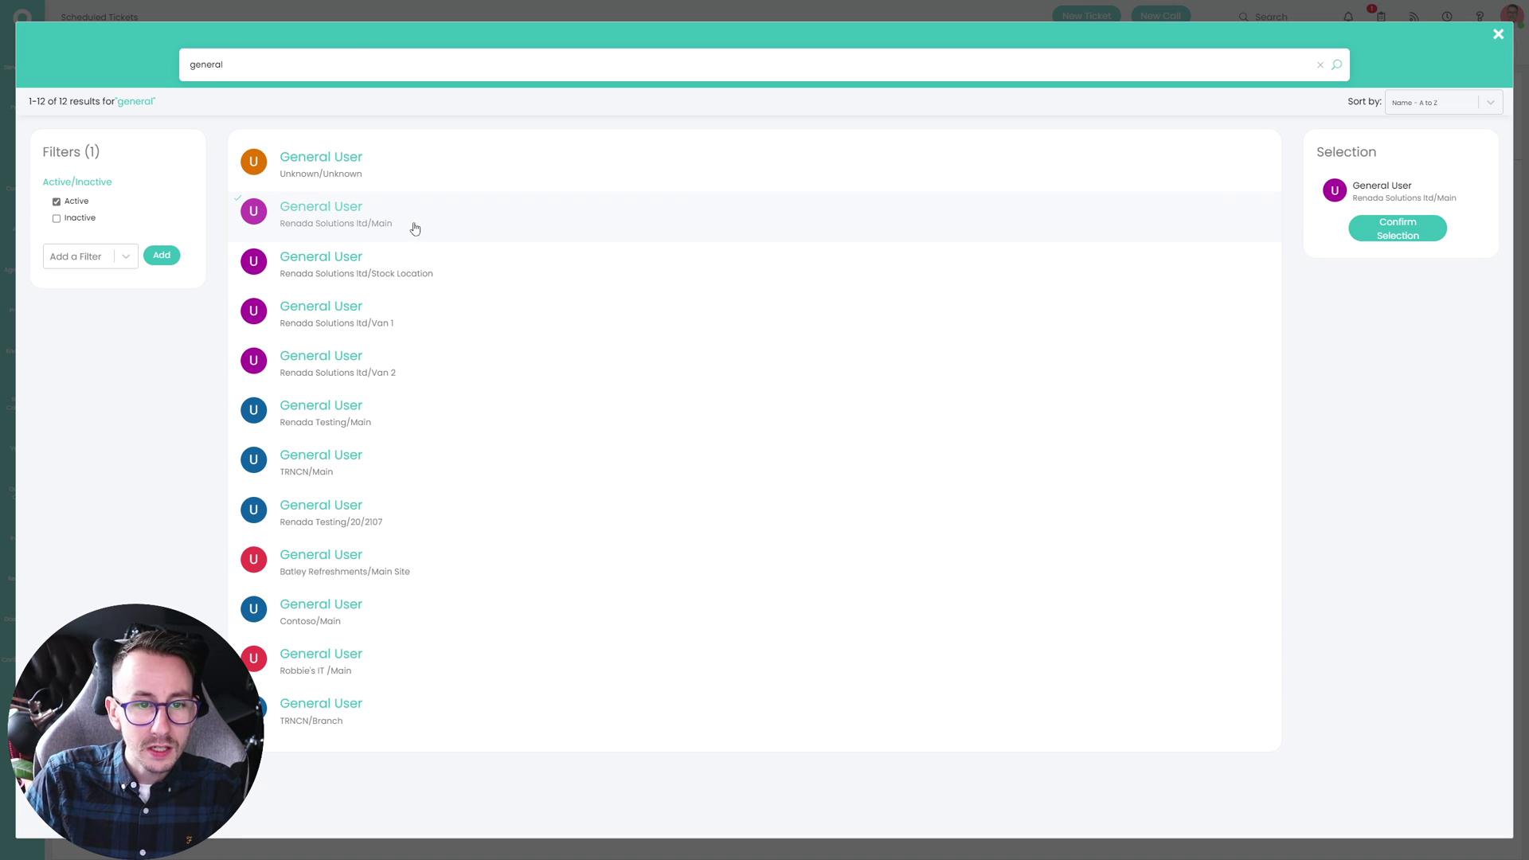
click(452, 563)
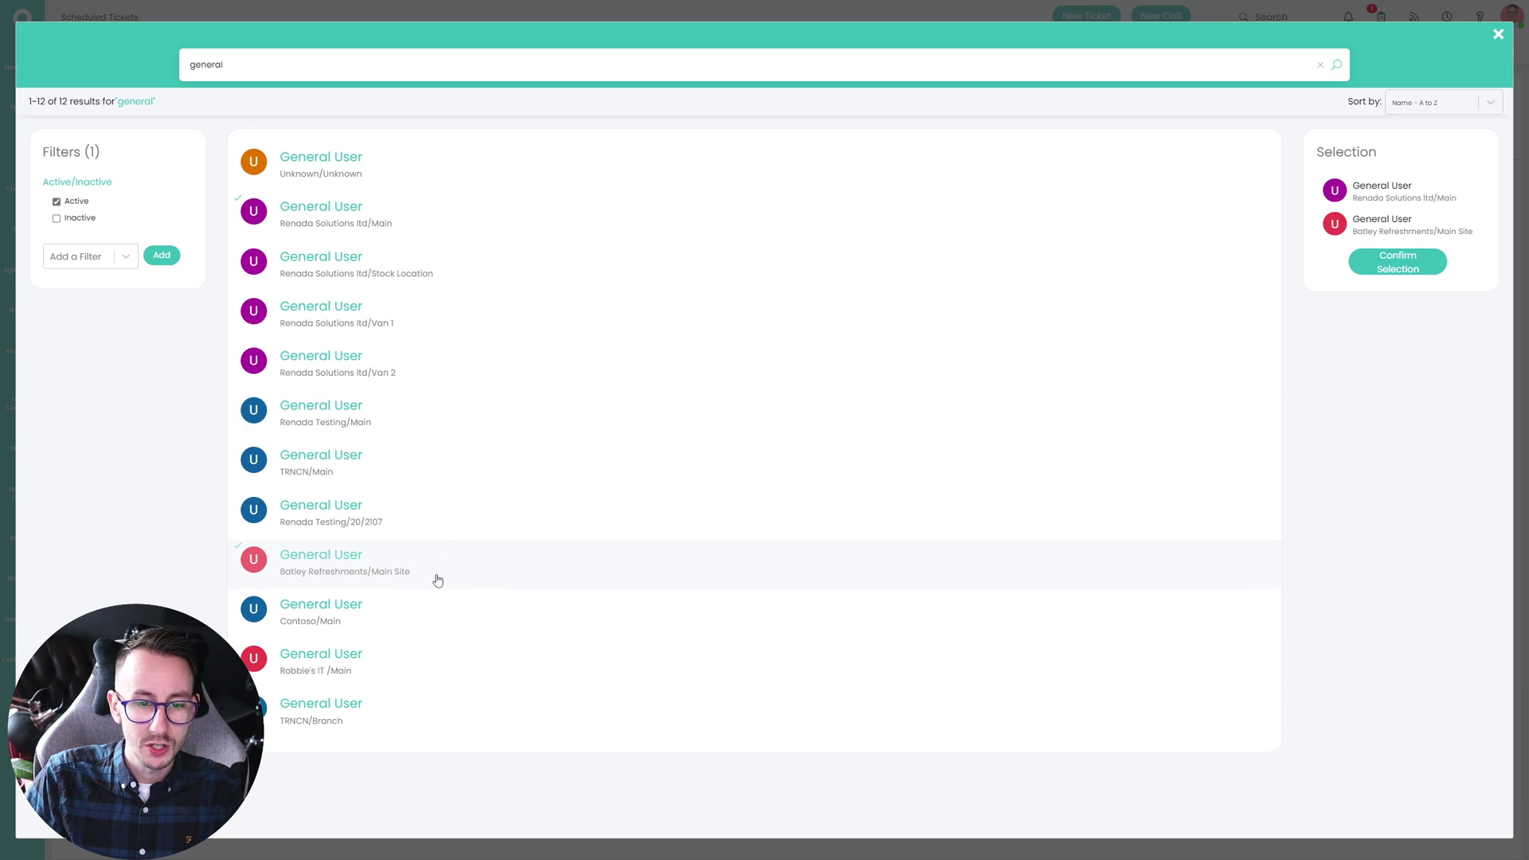
click(1386, 265)
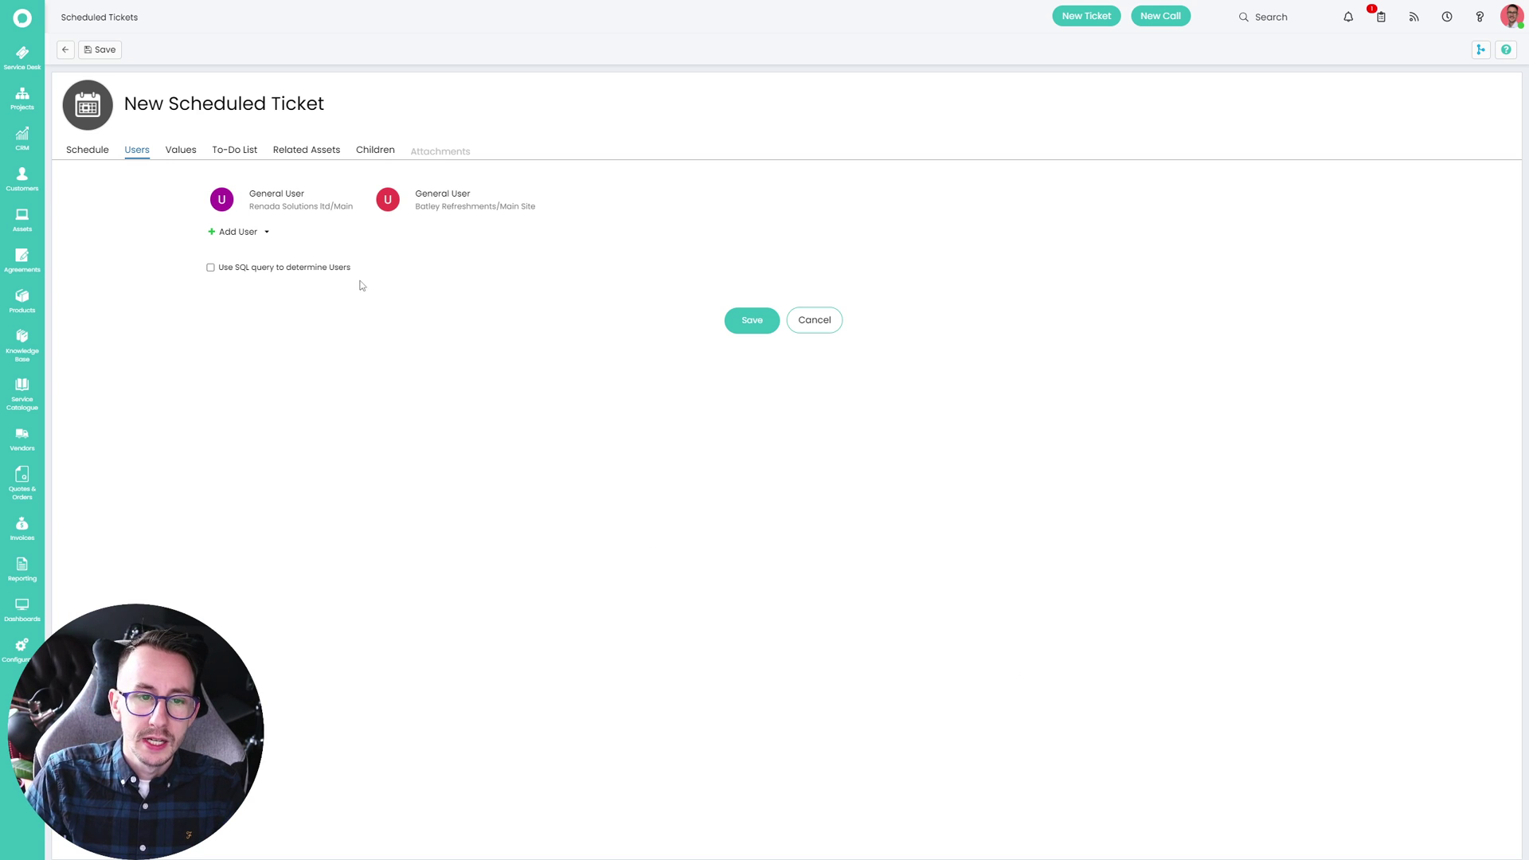
Inspect the option to use an SQL query to determine users, leave it disabled, and return to the schedule settings.
click(331, 394)
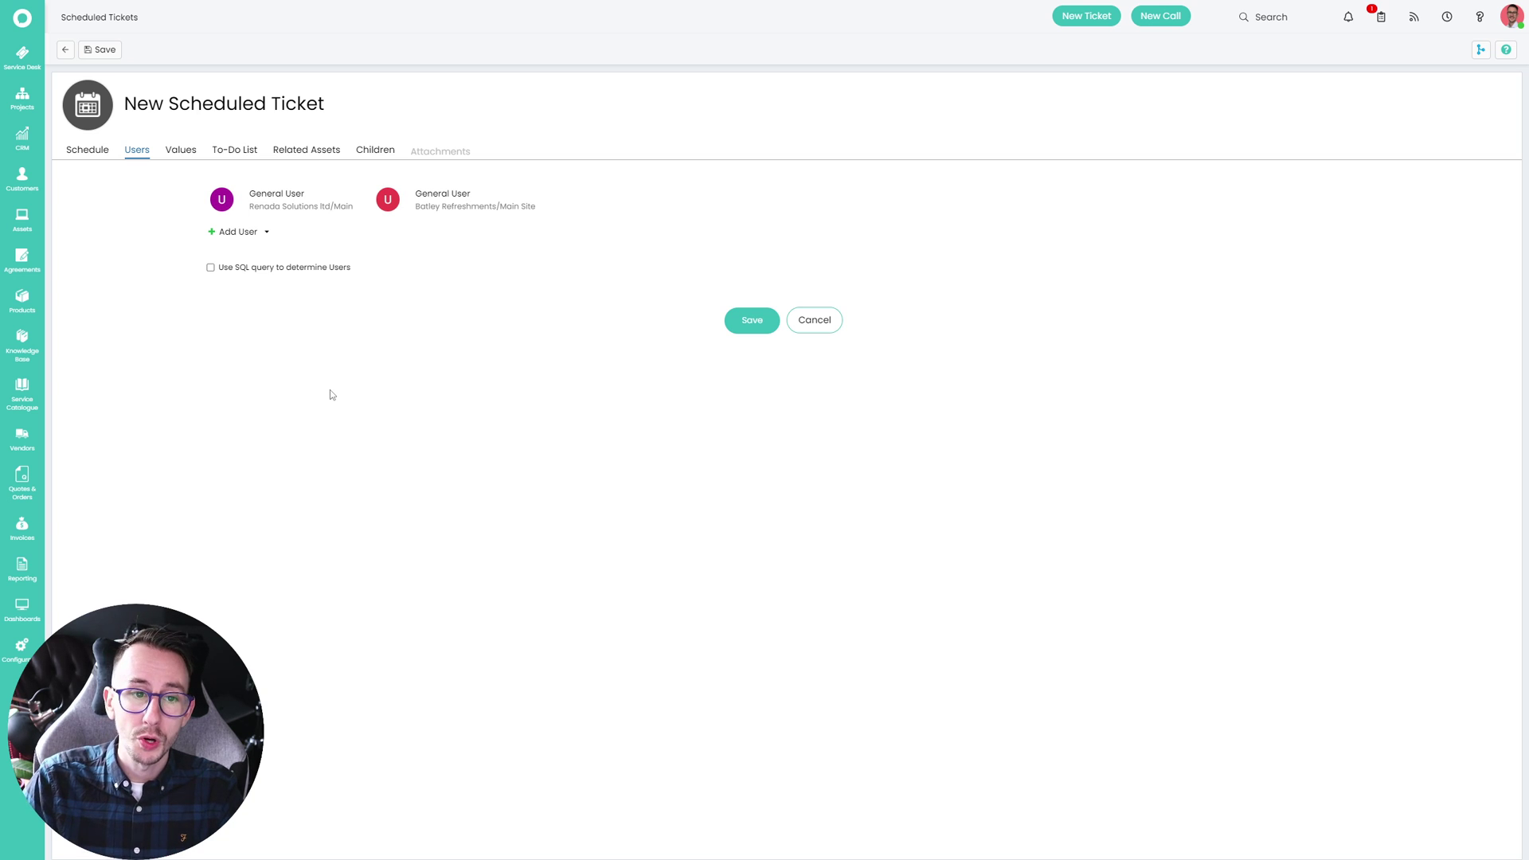
click(314, 267)
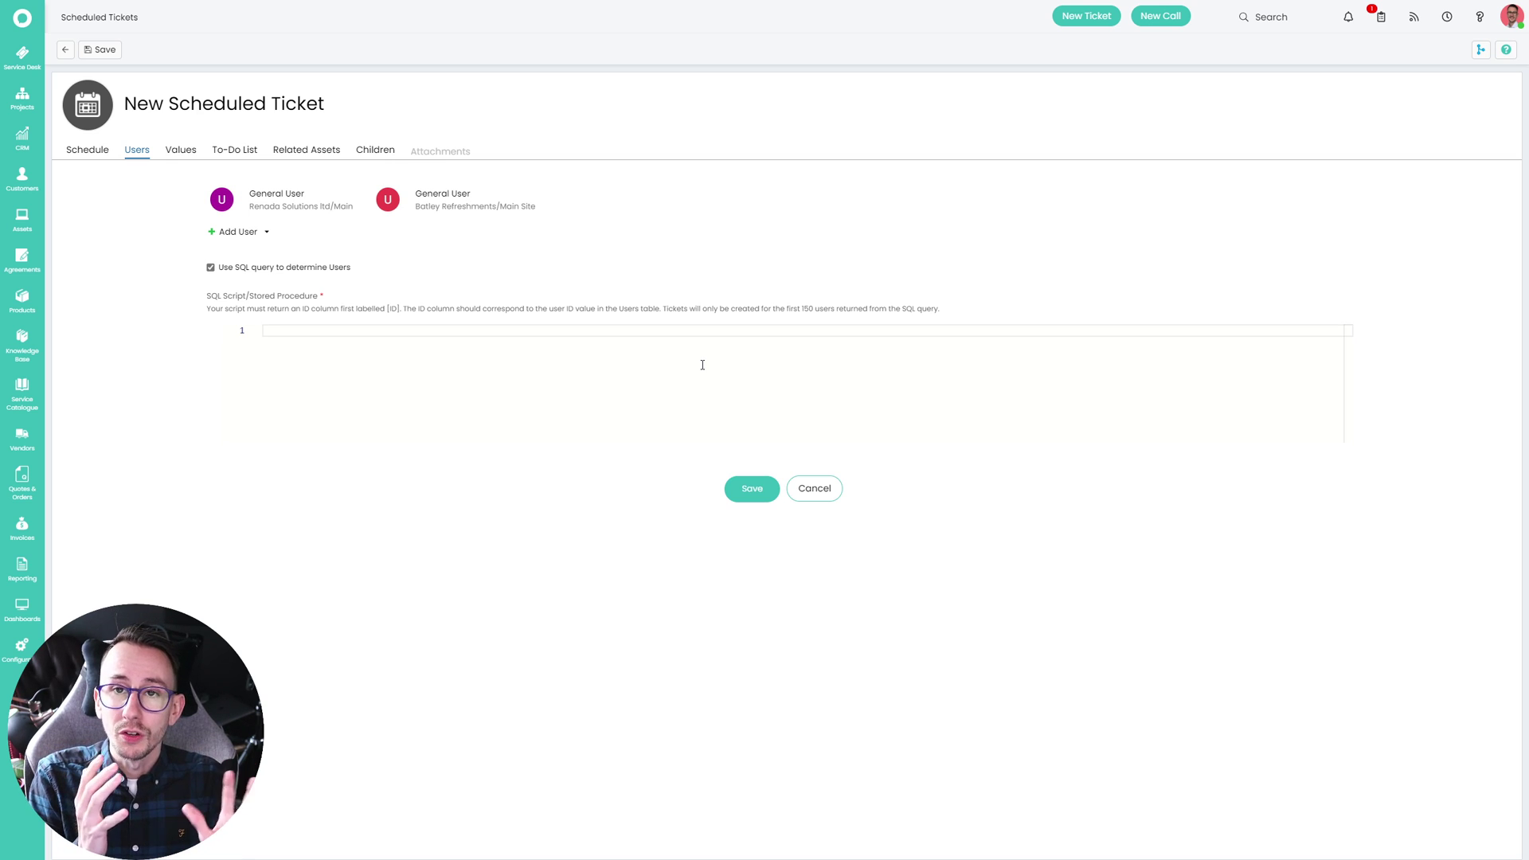
click(334, 275)
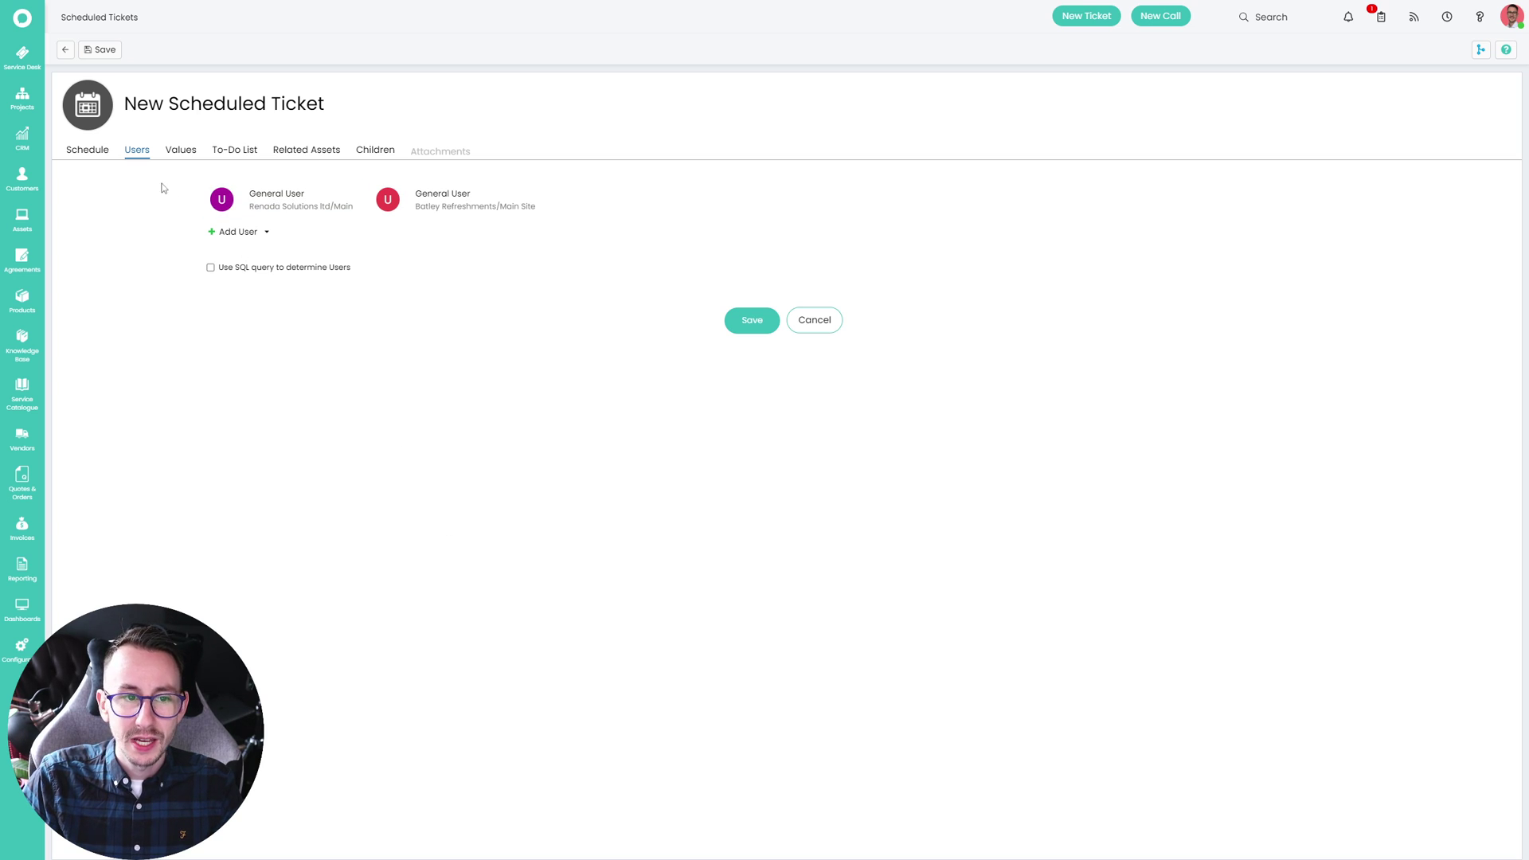
click(88, 150)
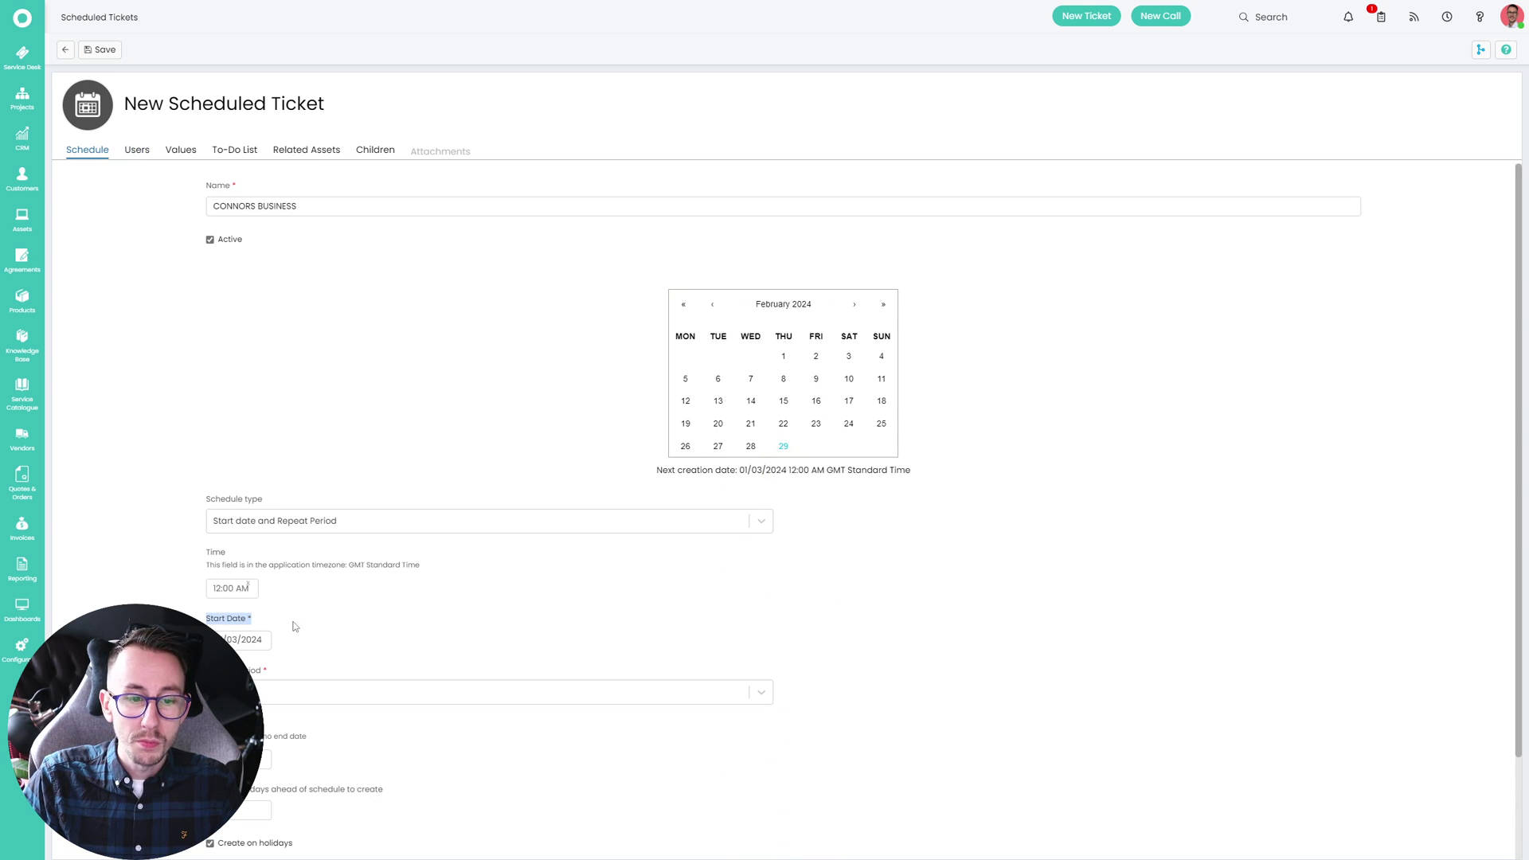
Review the users added to the schedule and browse the ticket types available for the scheduled ticket's values.
click(137, 150)
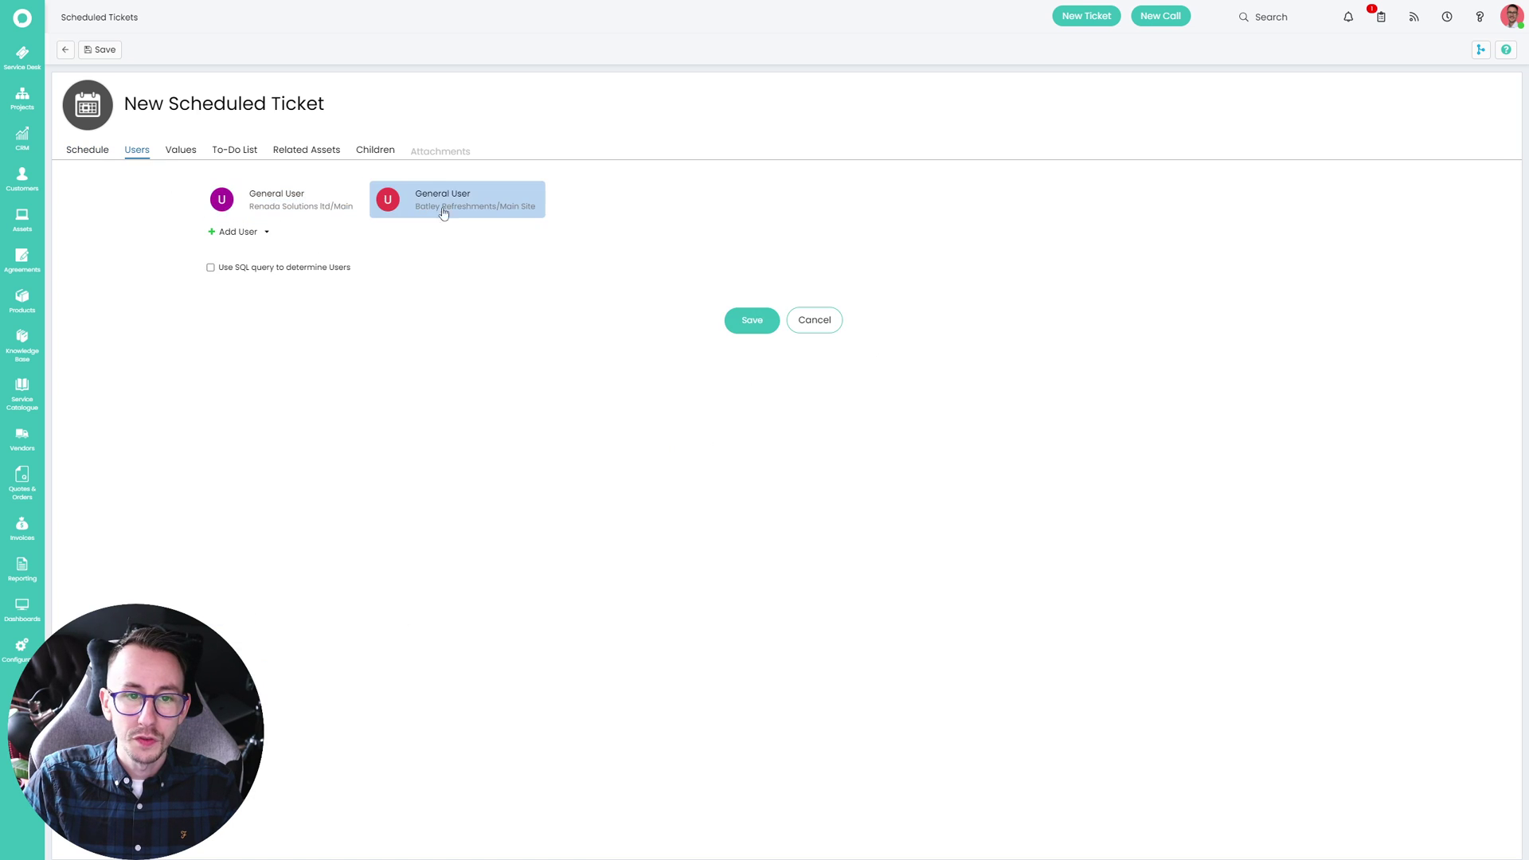
click(185, 155)
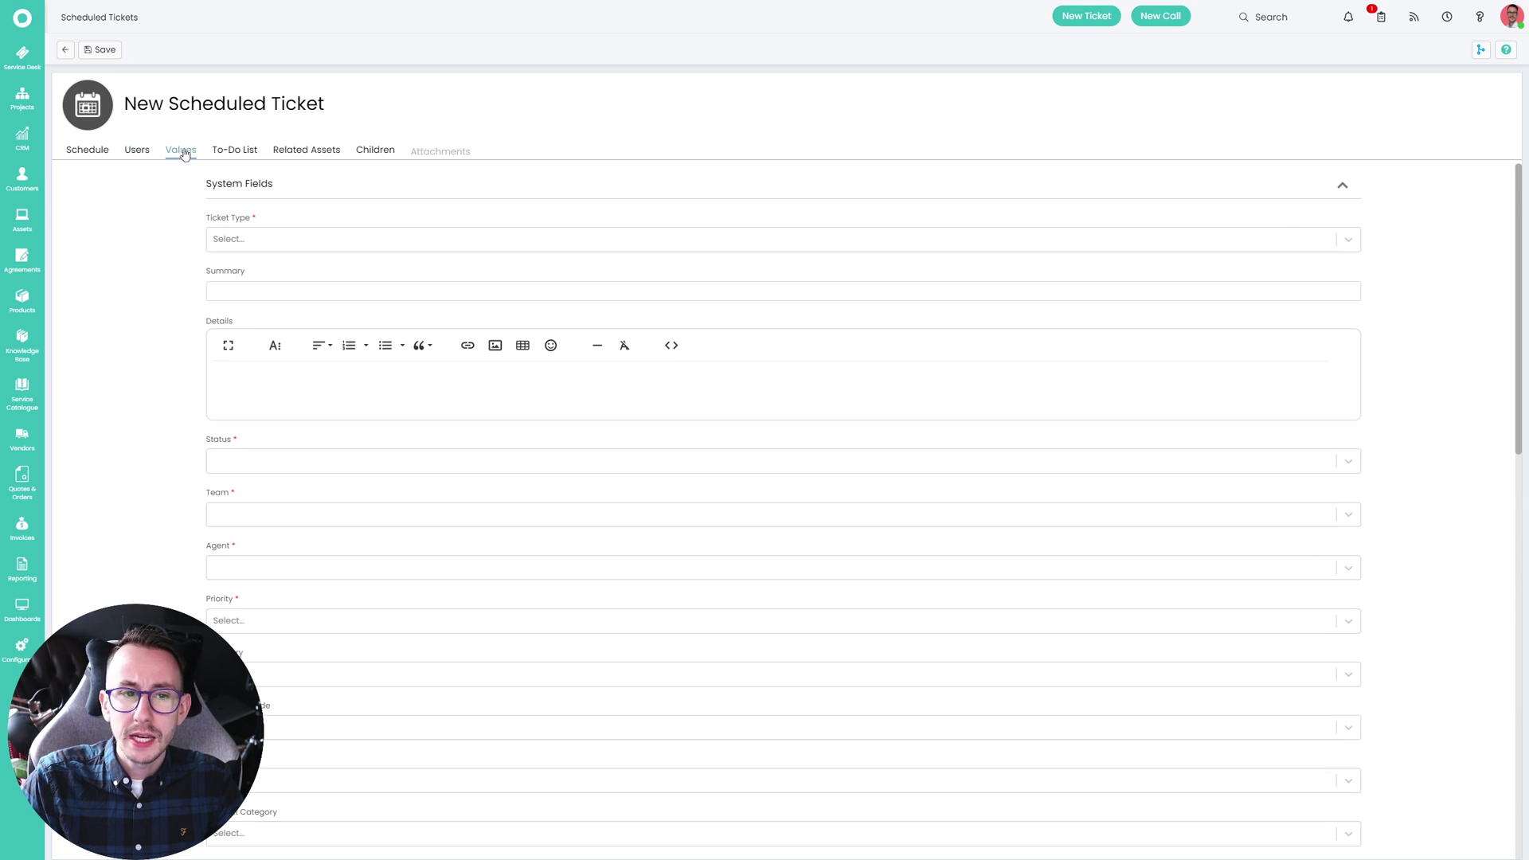
click(309, 249)
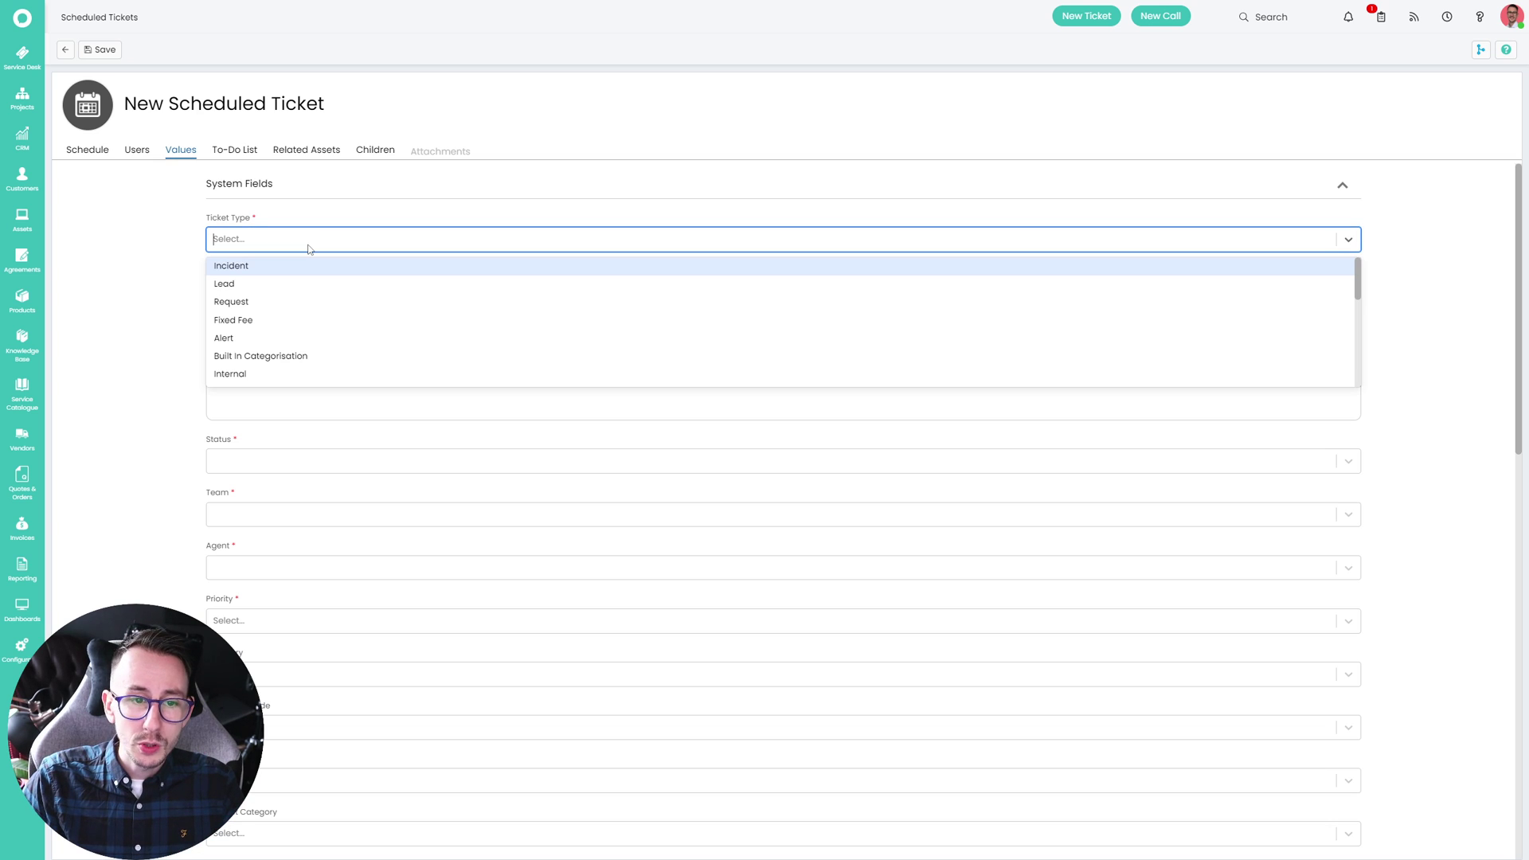
scroll(381, 281, down, 2)
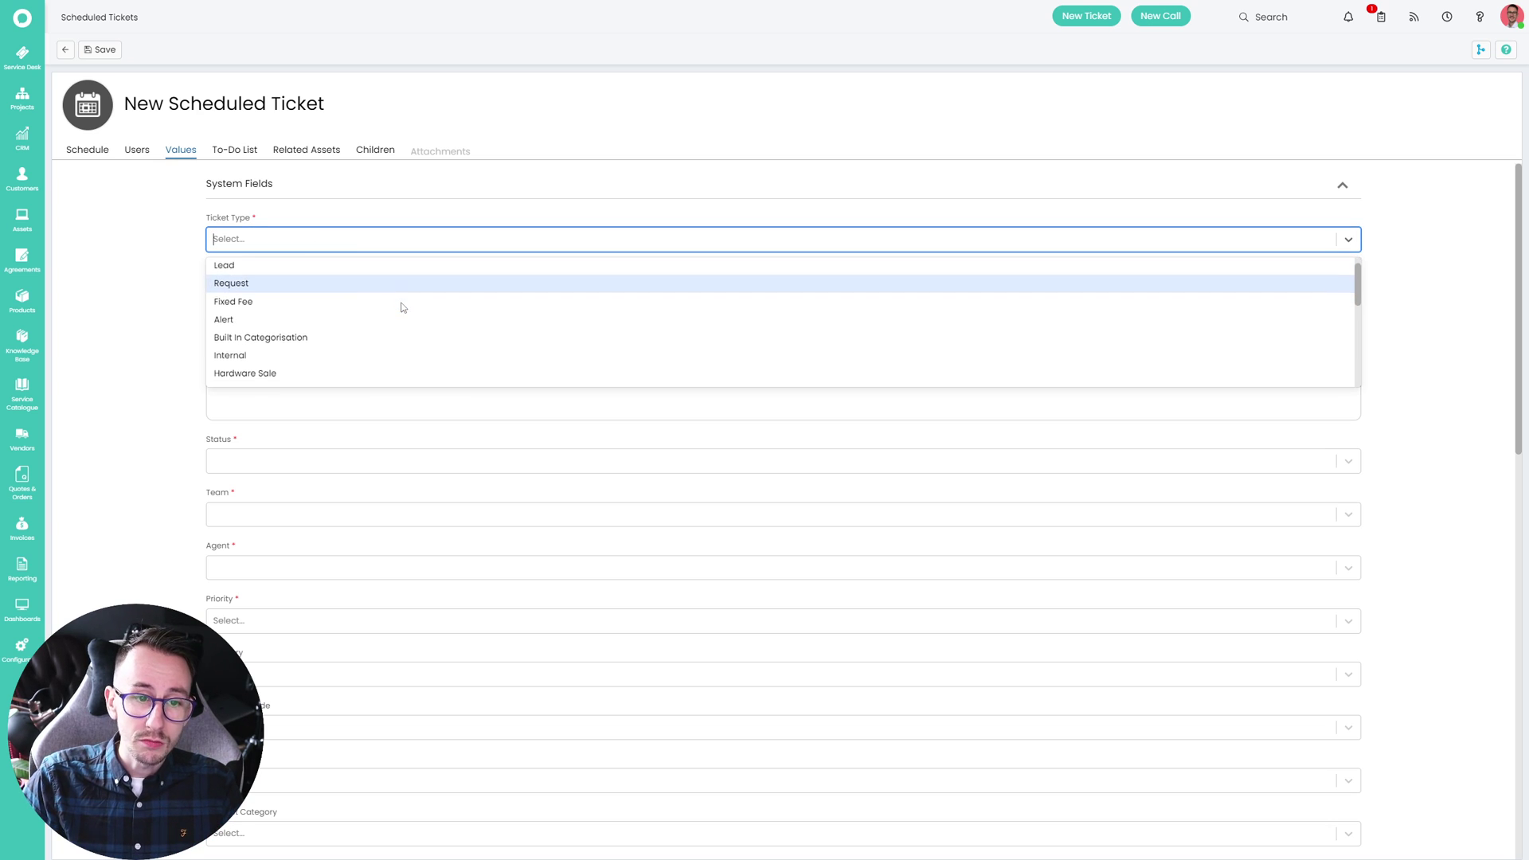
scroll(388, 358, down, 1)
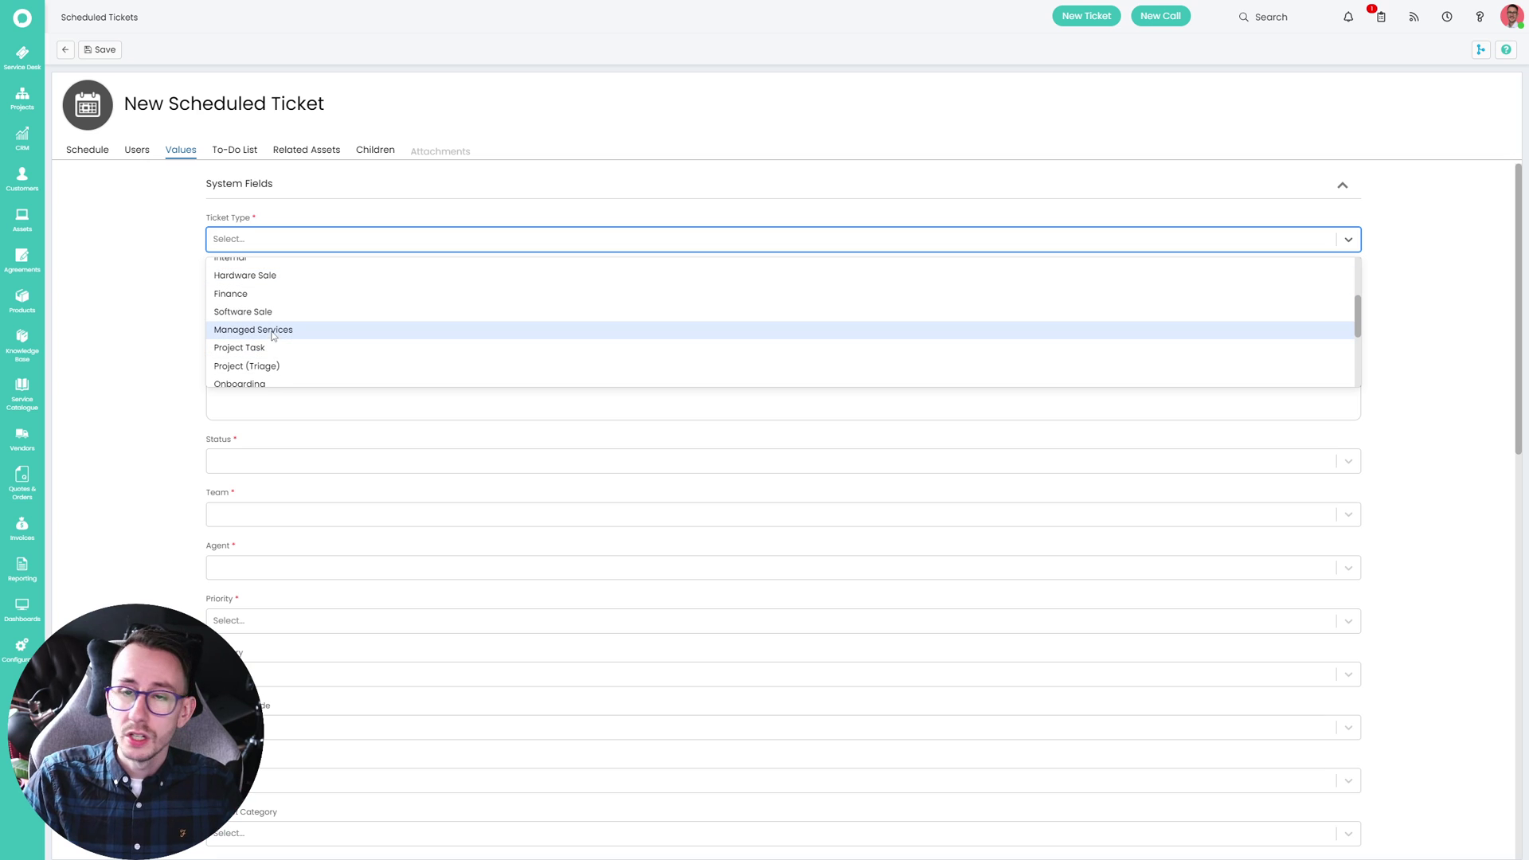
click(128, 351)
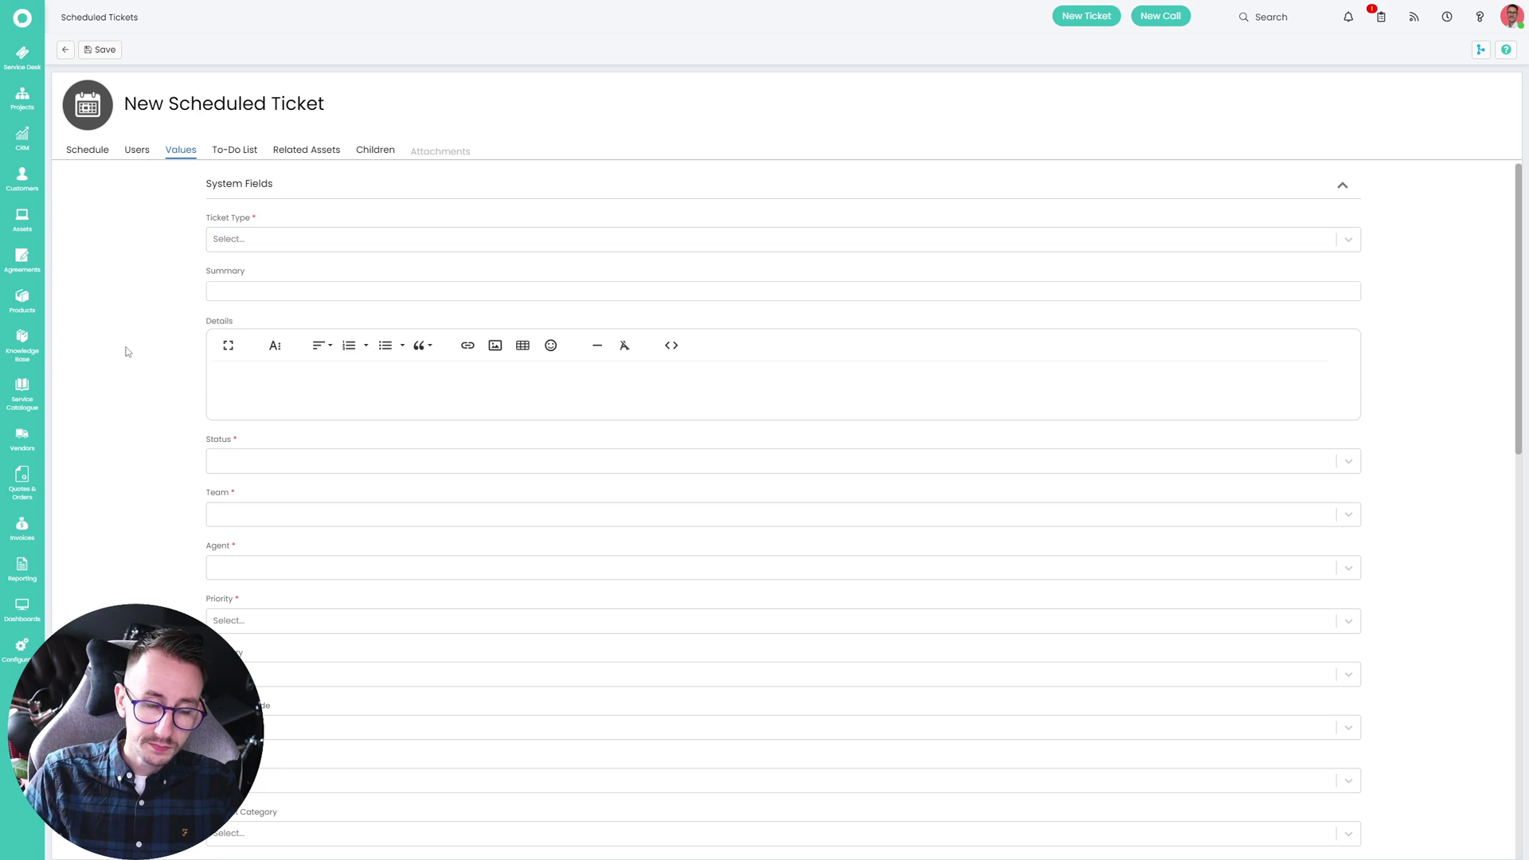
Look through the summary, details, status and remaining system fields of the scheduled ticket's values.
click(257, 289)
click(690, 391)
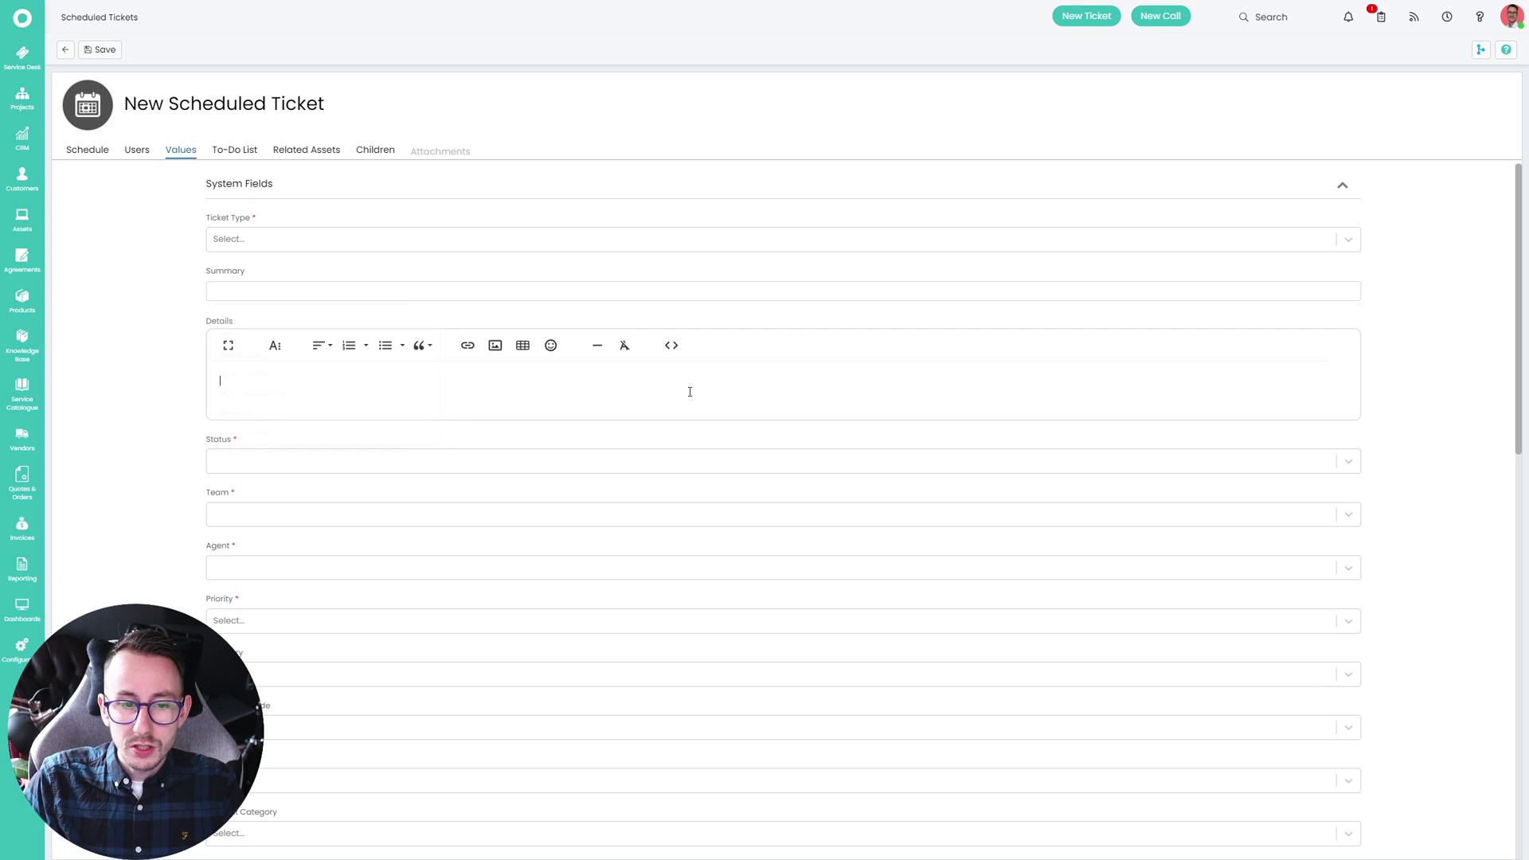
scroll(687, 389, down, 3)
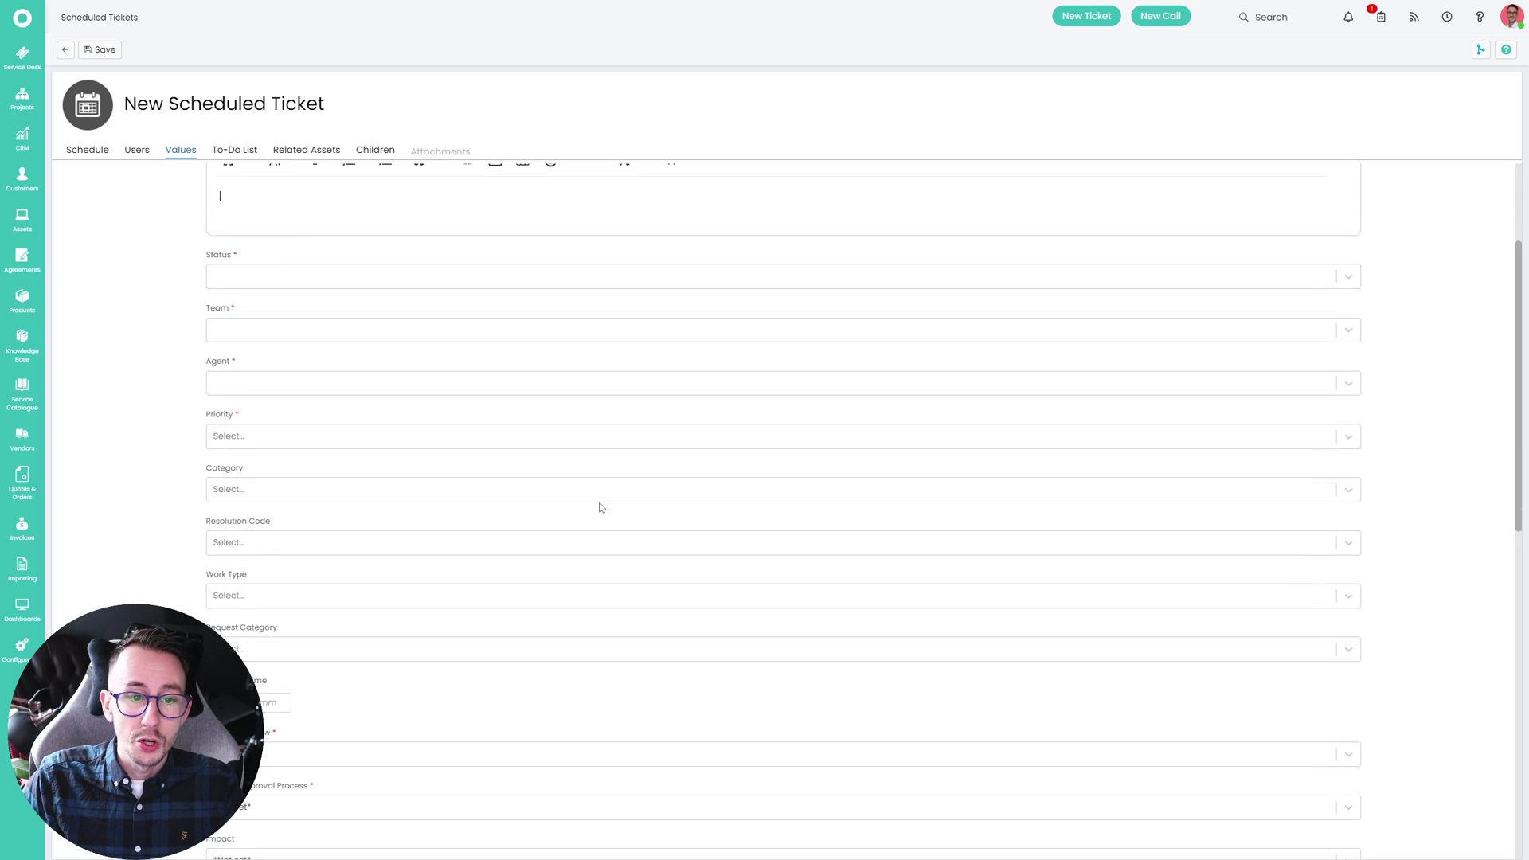
click(359, 250)
click(113, 263)
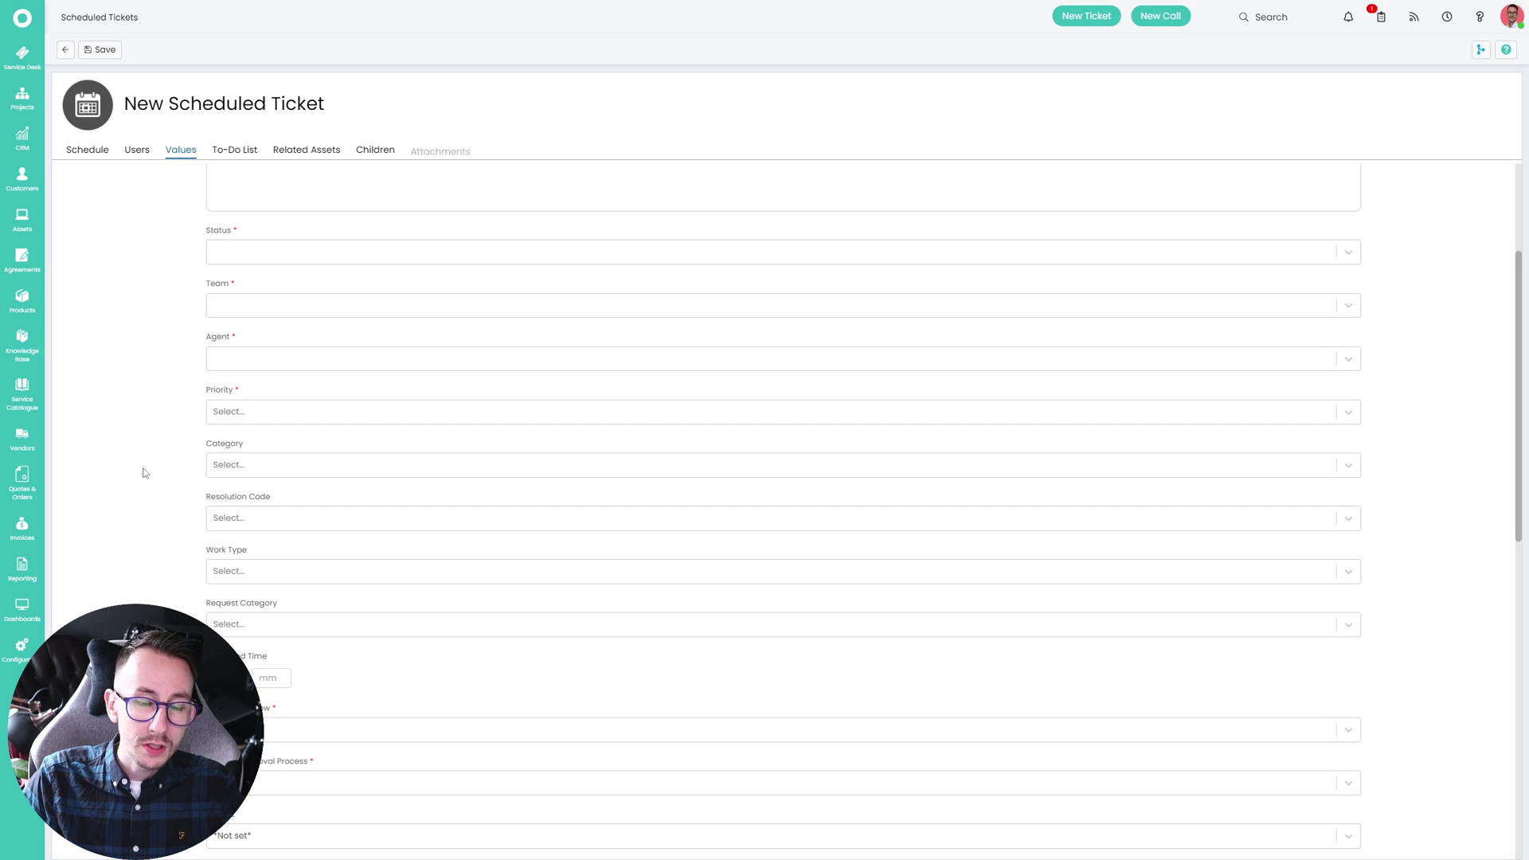
scroll(136, 461, up, 3)
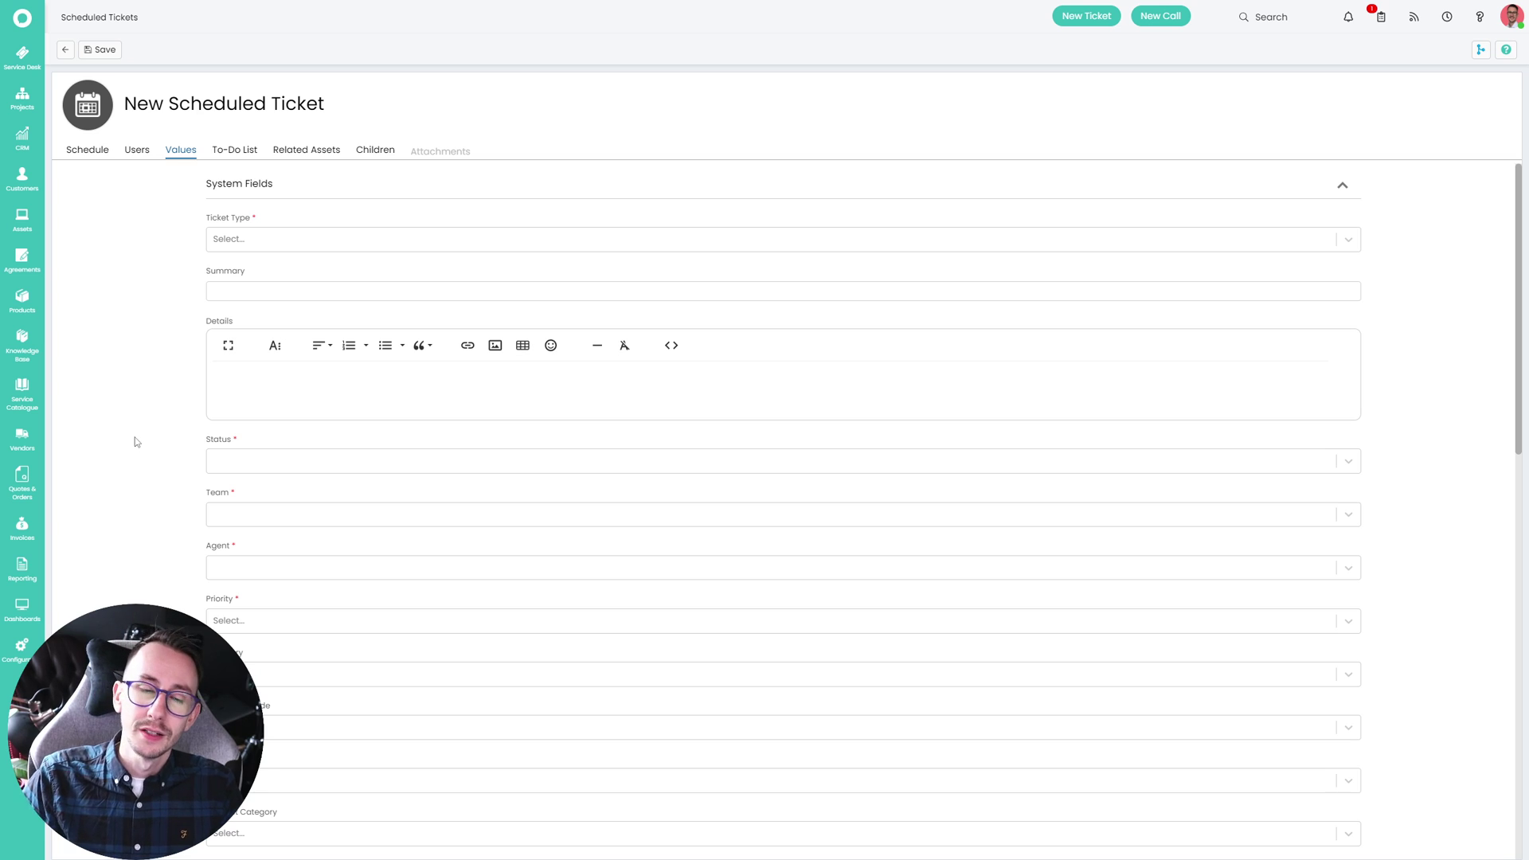
Set the ticket type to Incident and the summary to "$Area - Administration".
click(321, 241)
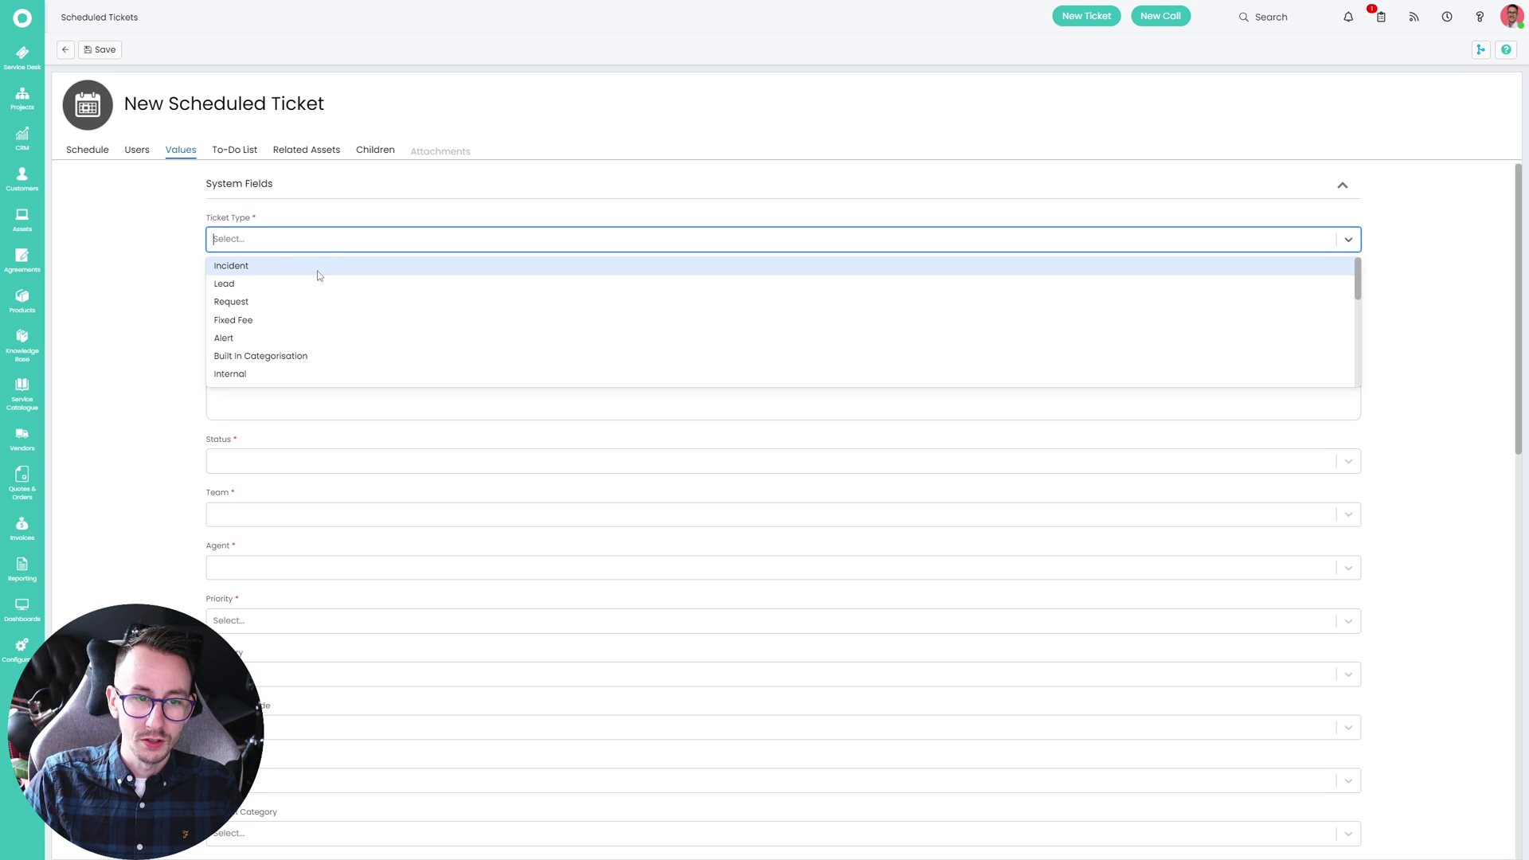
click(318, 271)
click(319, 289)
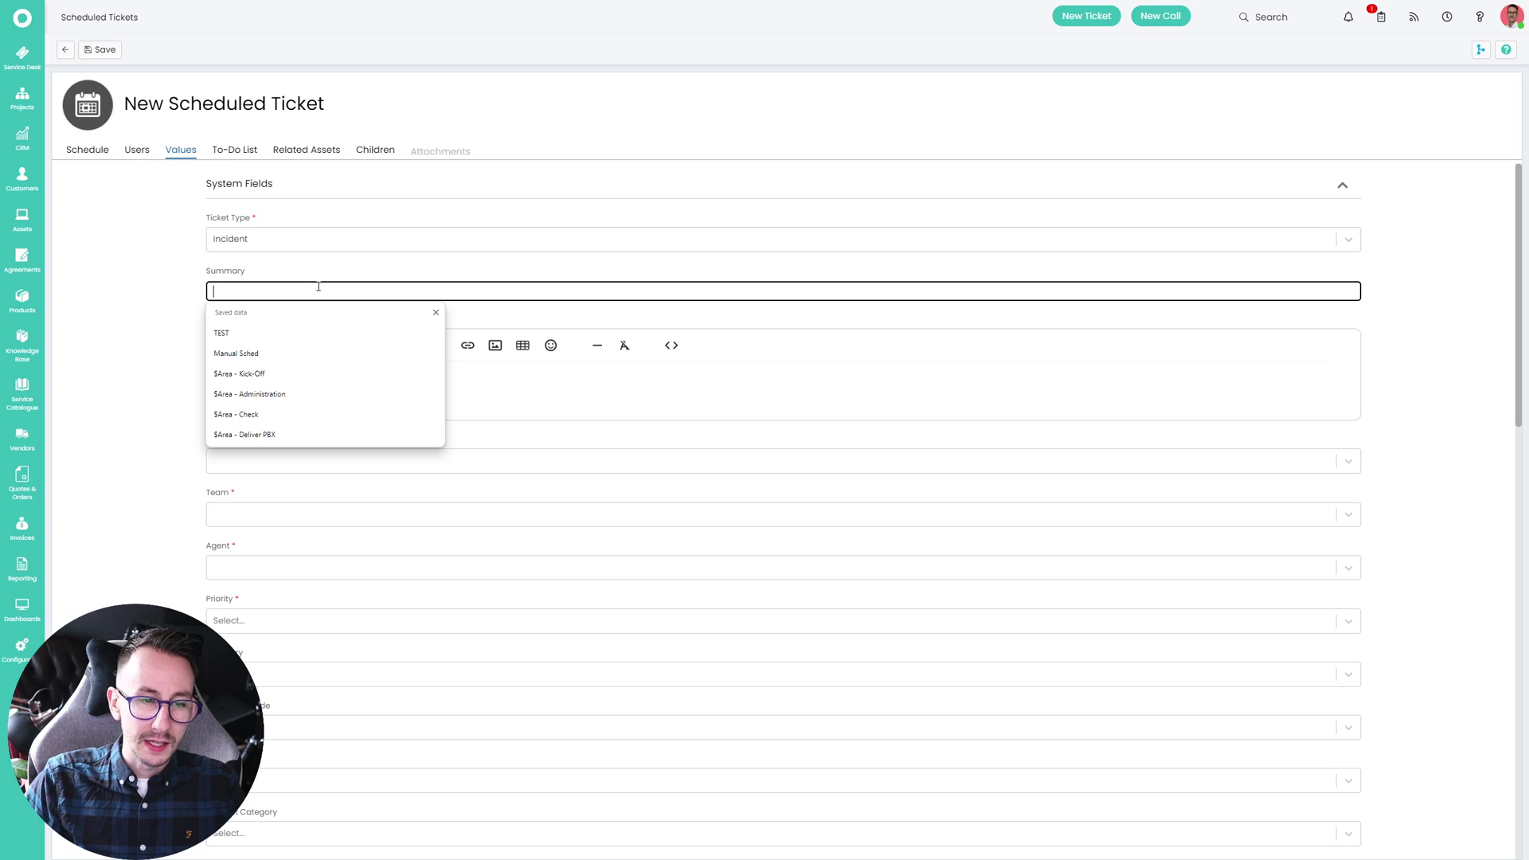
text($Area)
click(307, 352)
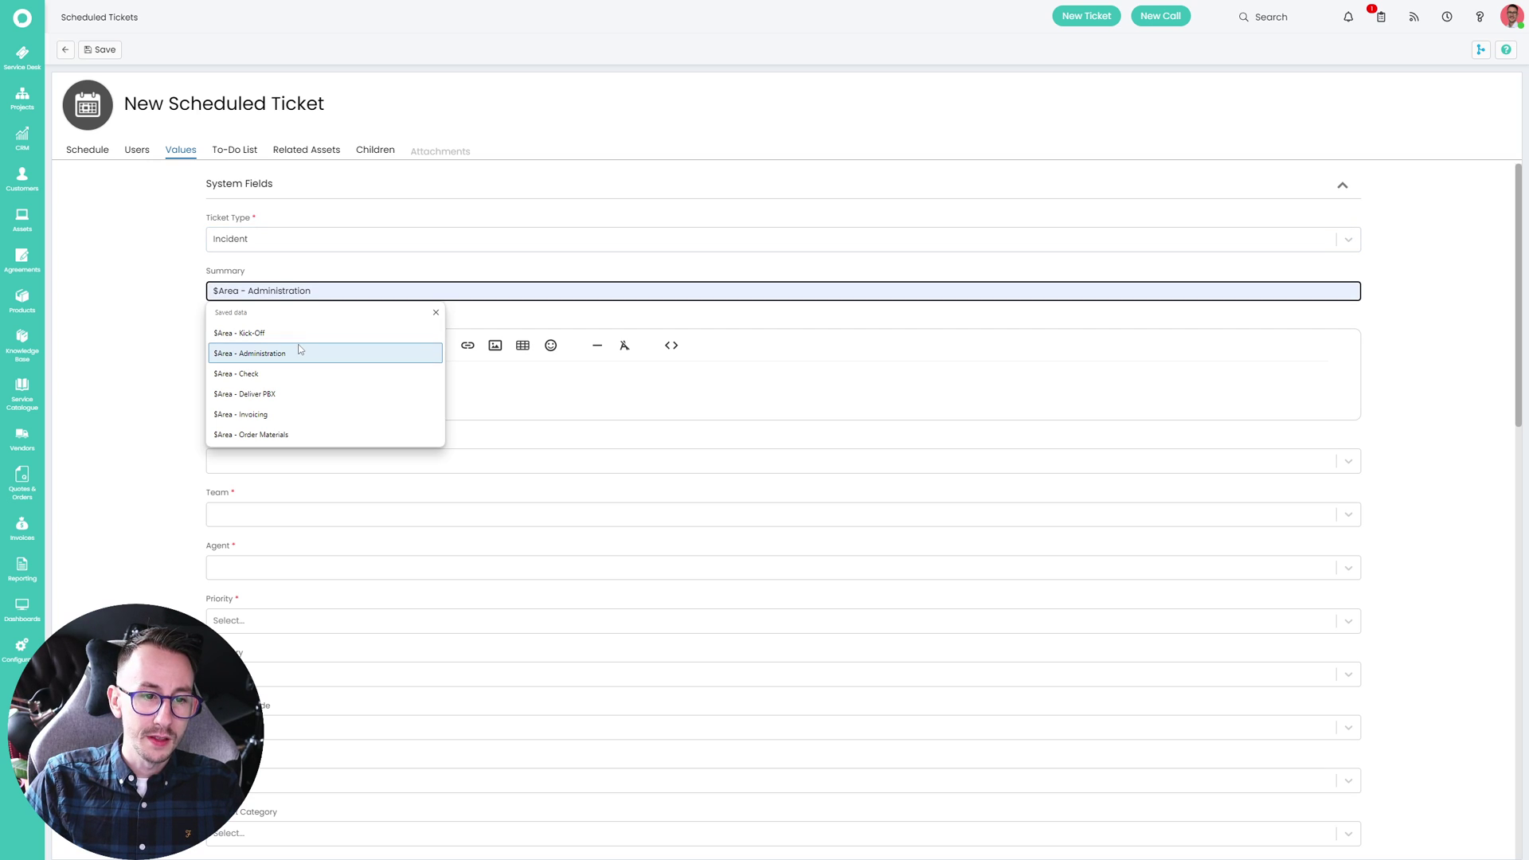
Enter "Check the Backups" as the ticket details.
click(390, 414)
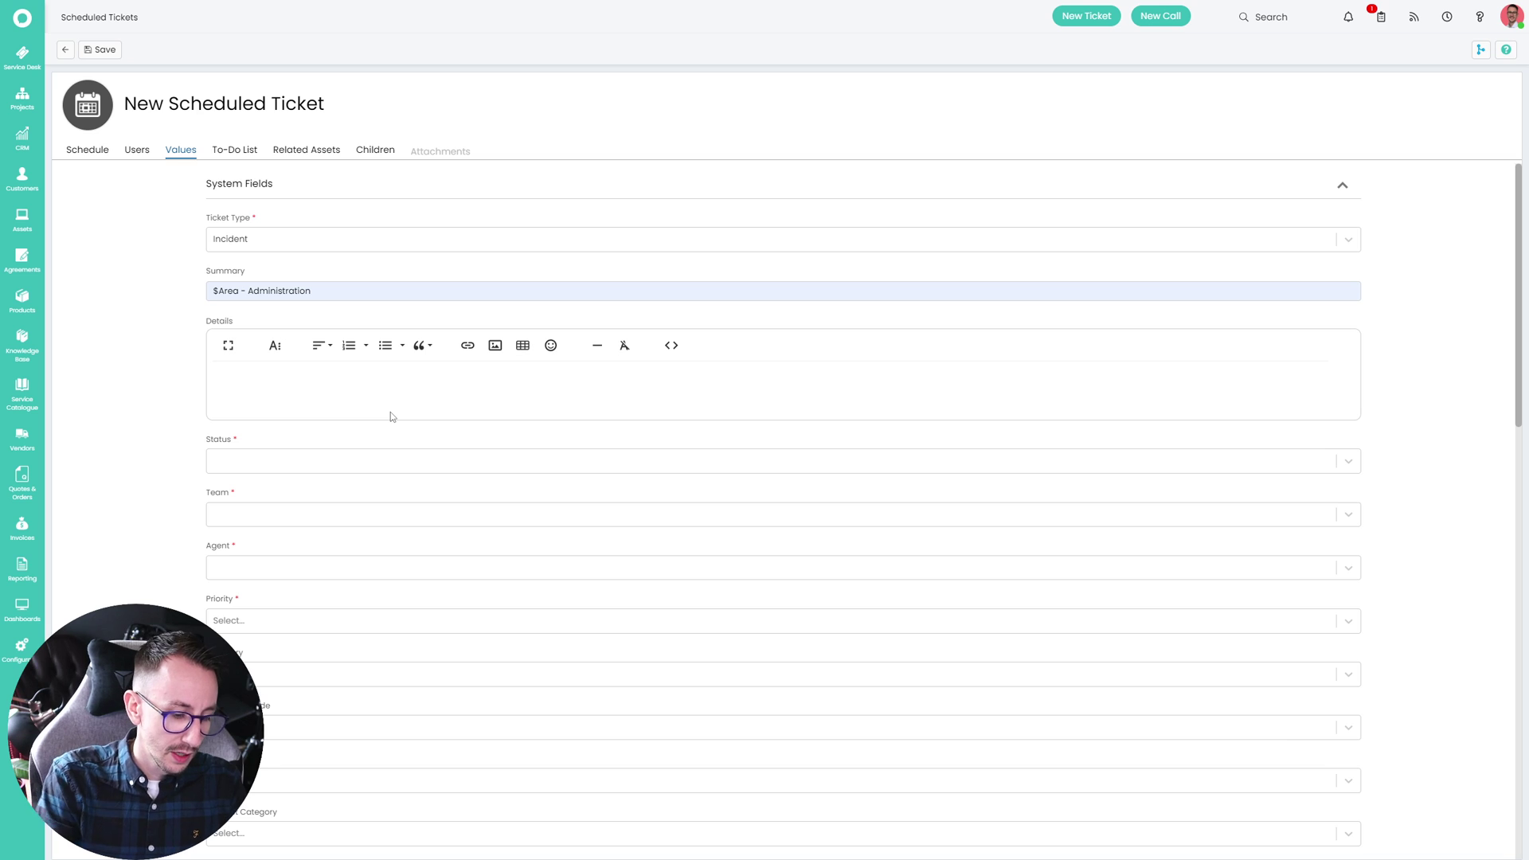
text(Check the Bac)
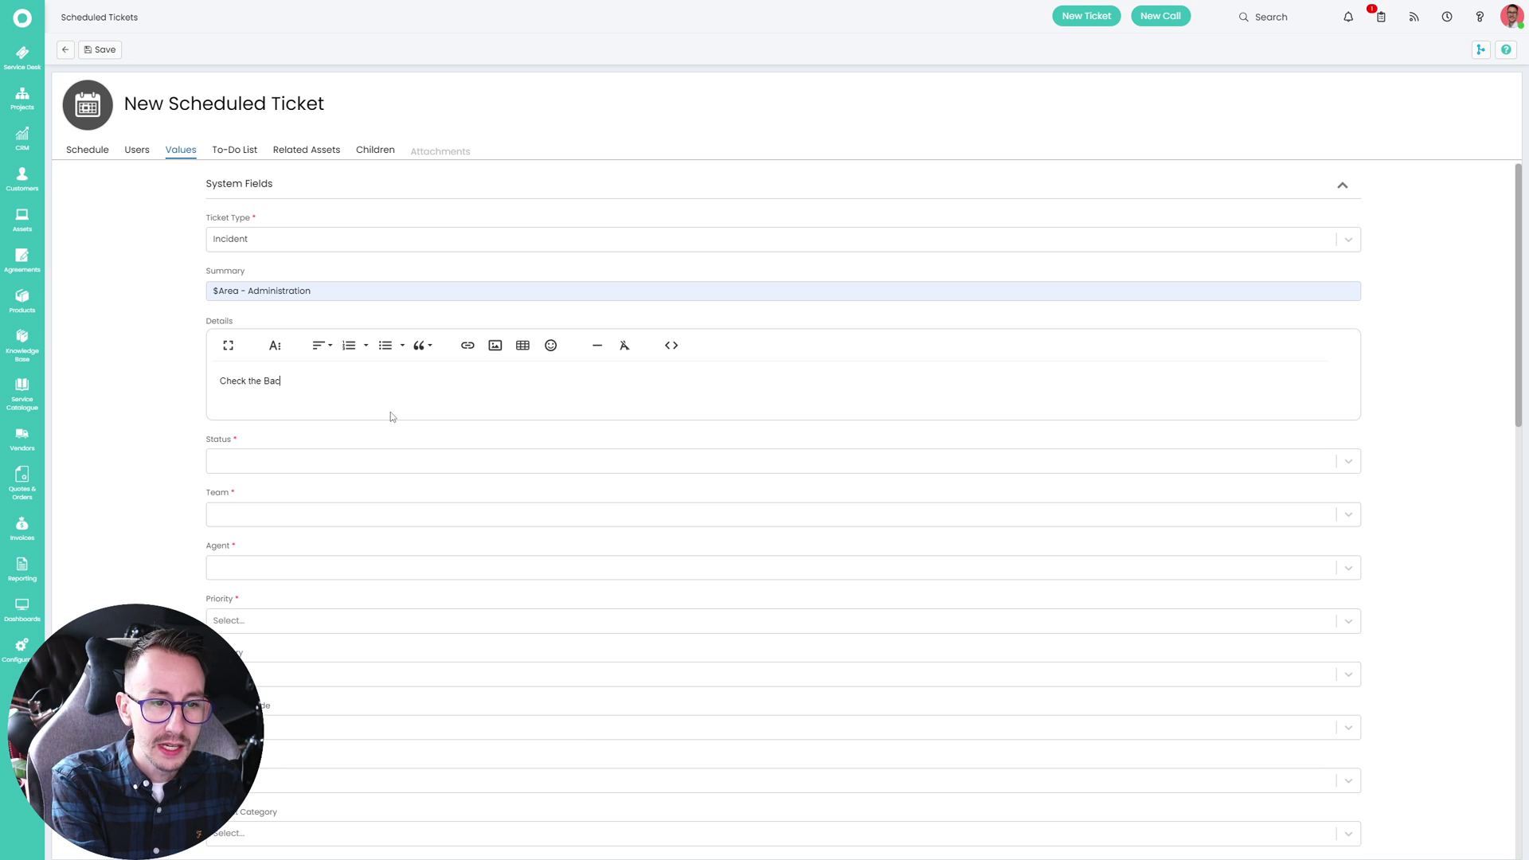
text(kups)
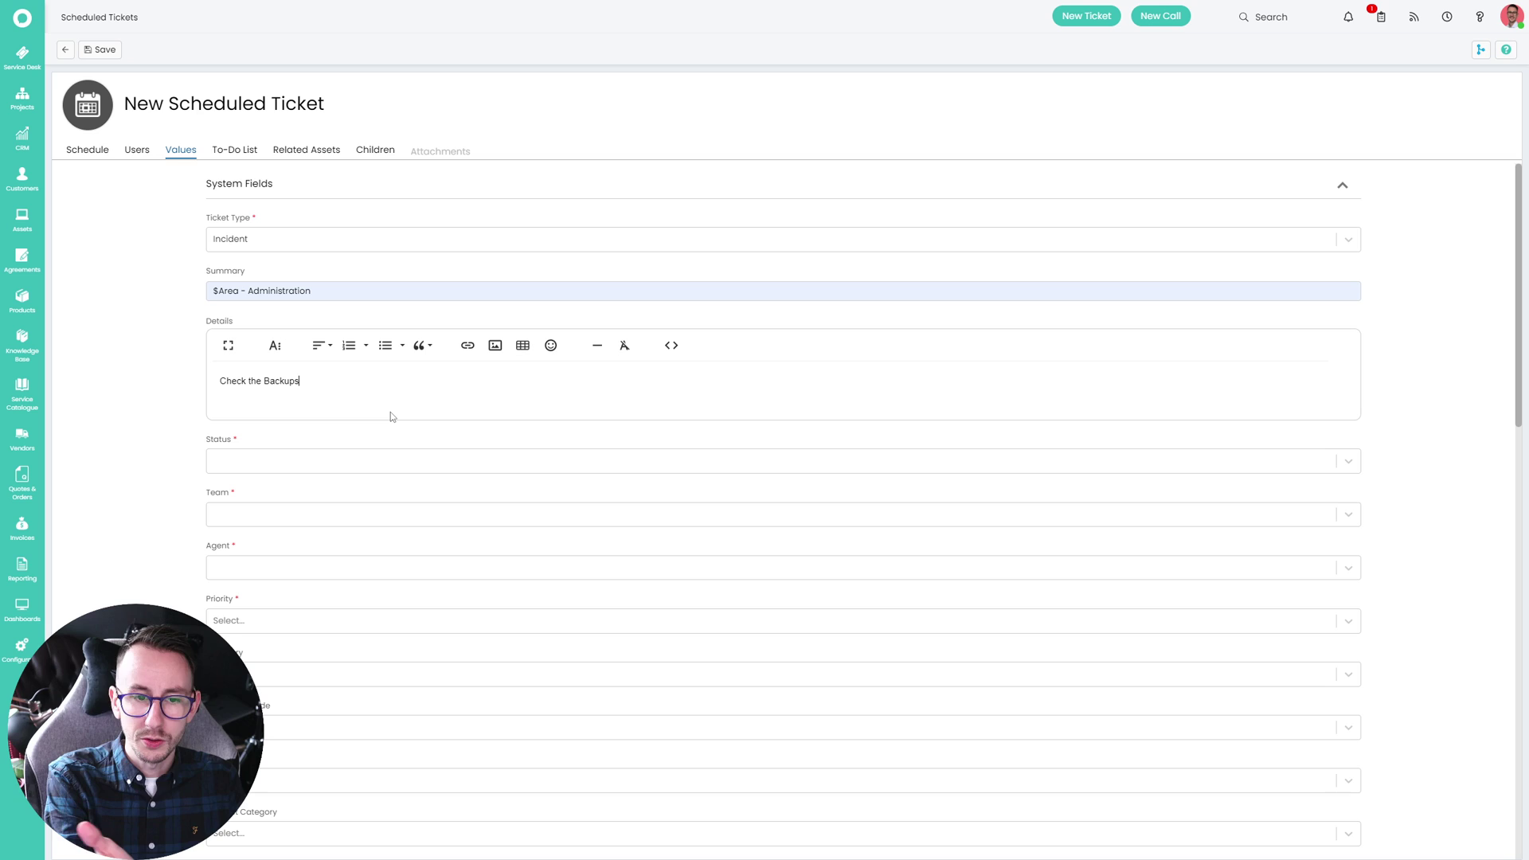
key(ctrl+a)
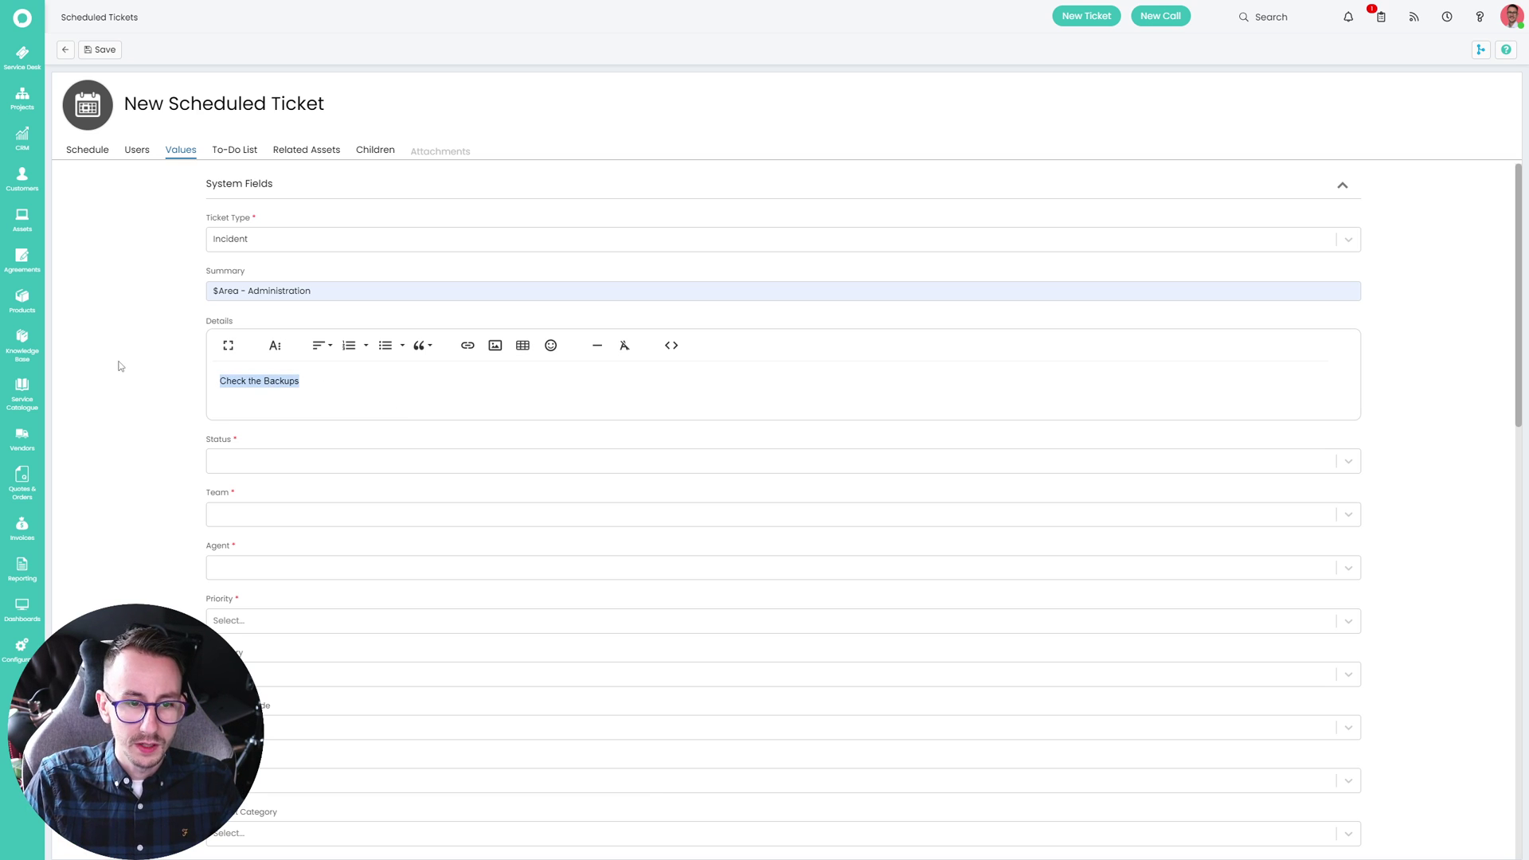
Set the ticket's status to New and assign it to the Support team.
click(274, 460)
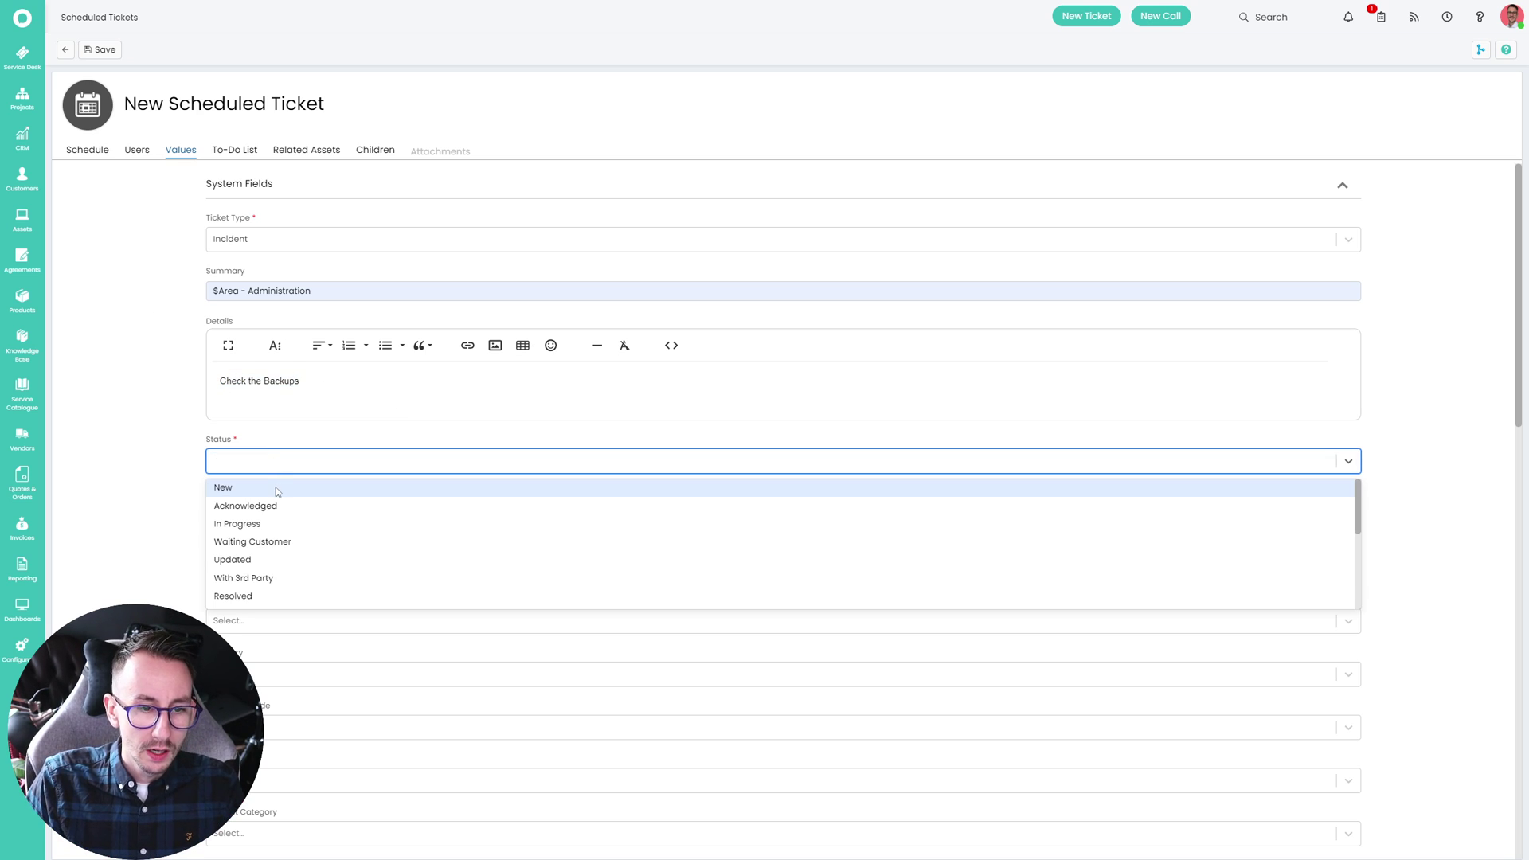
click(275, 486)
click(276, 514)
click(263, 578)
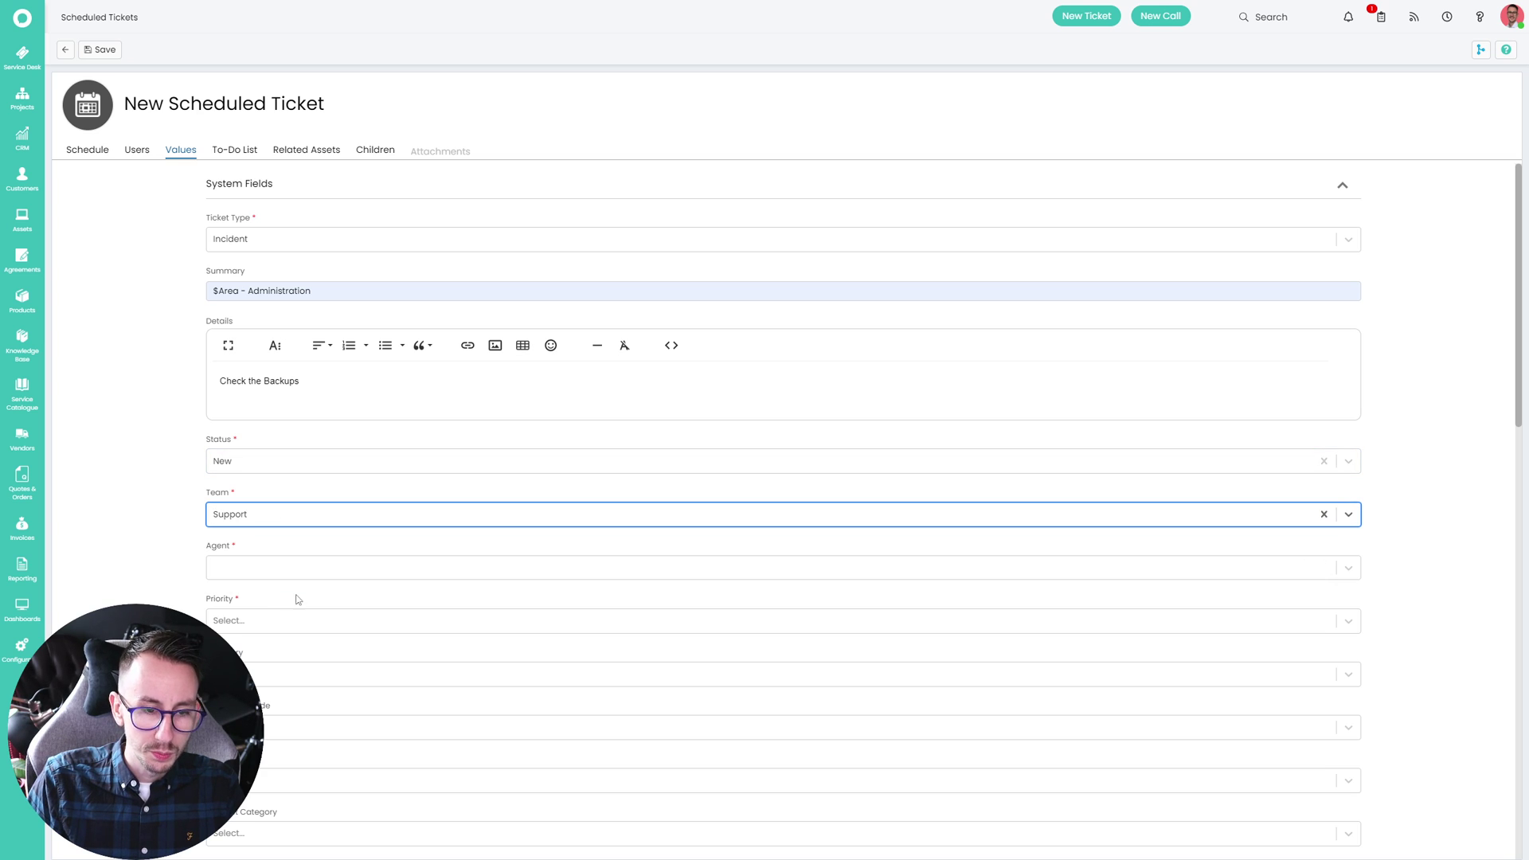
Set the agent to Unassigned and the priority to Priority 1.
click(304, 568)
click(263, 618)
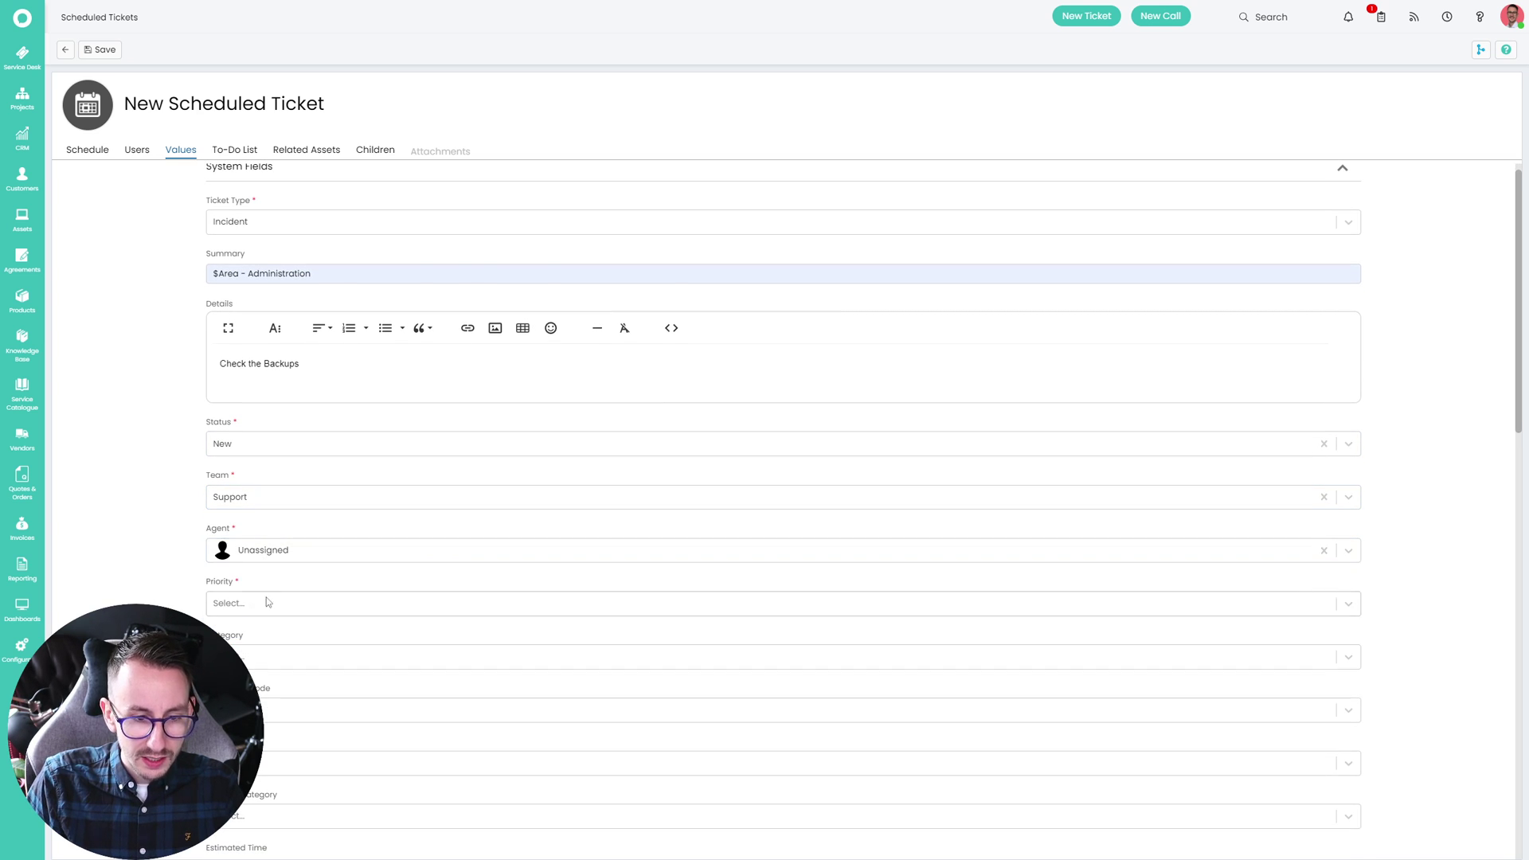
click(271, 603)
click(265, 572)
Set the ticket to start the "R | Ticket Management WorkFlow" workflow.
scroll(161, 573, down, 4)
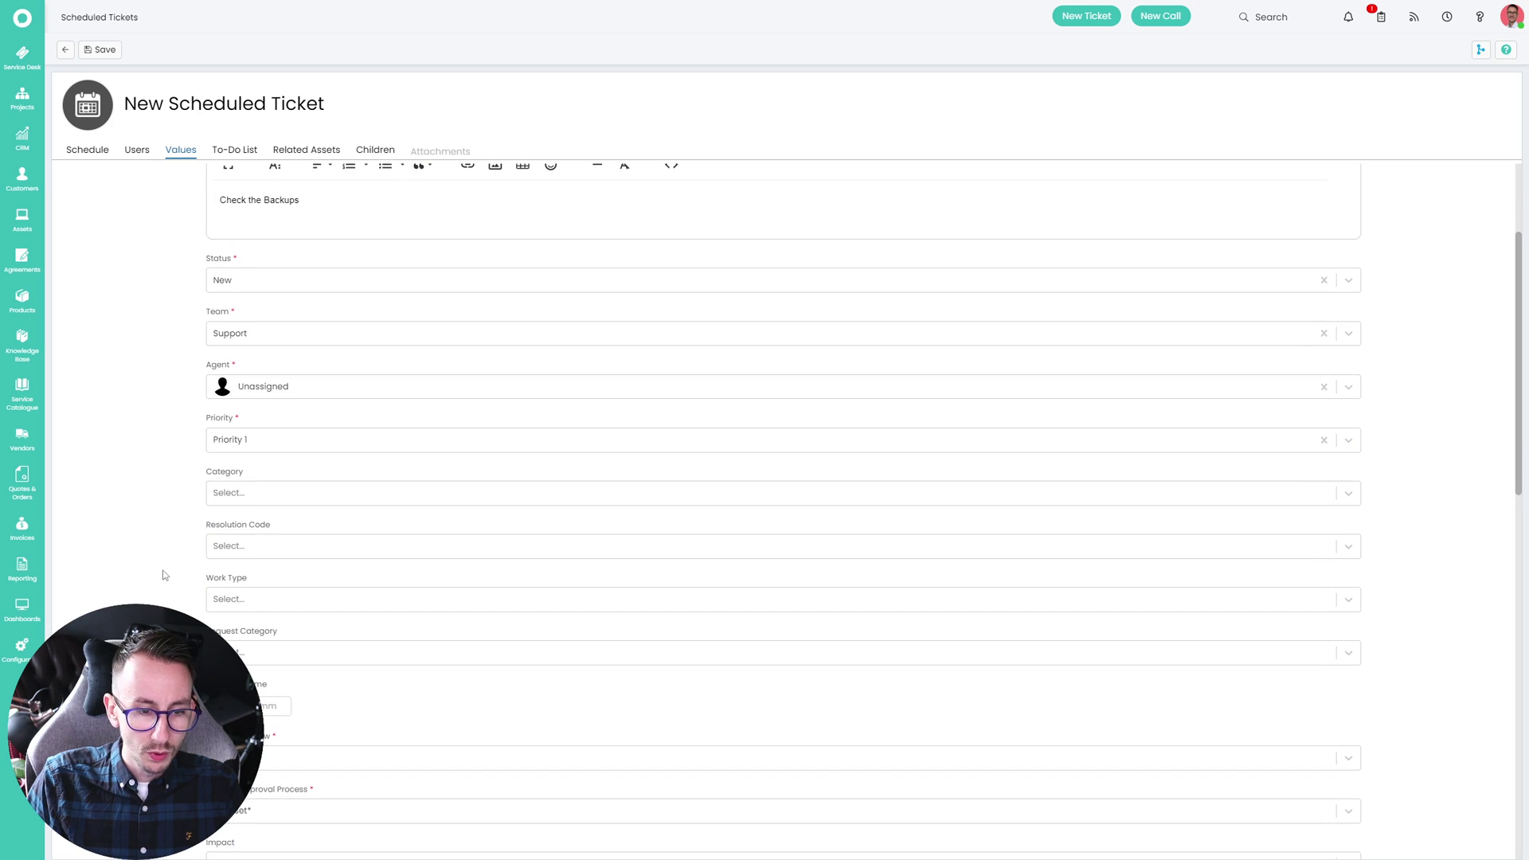
scroll(161, 568, down, 10)
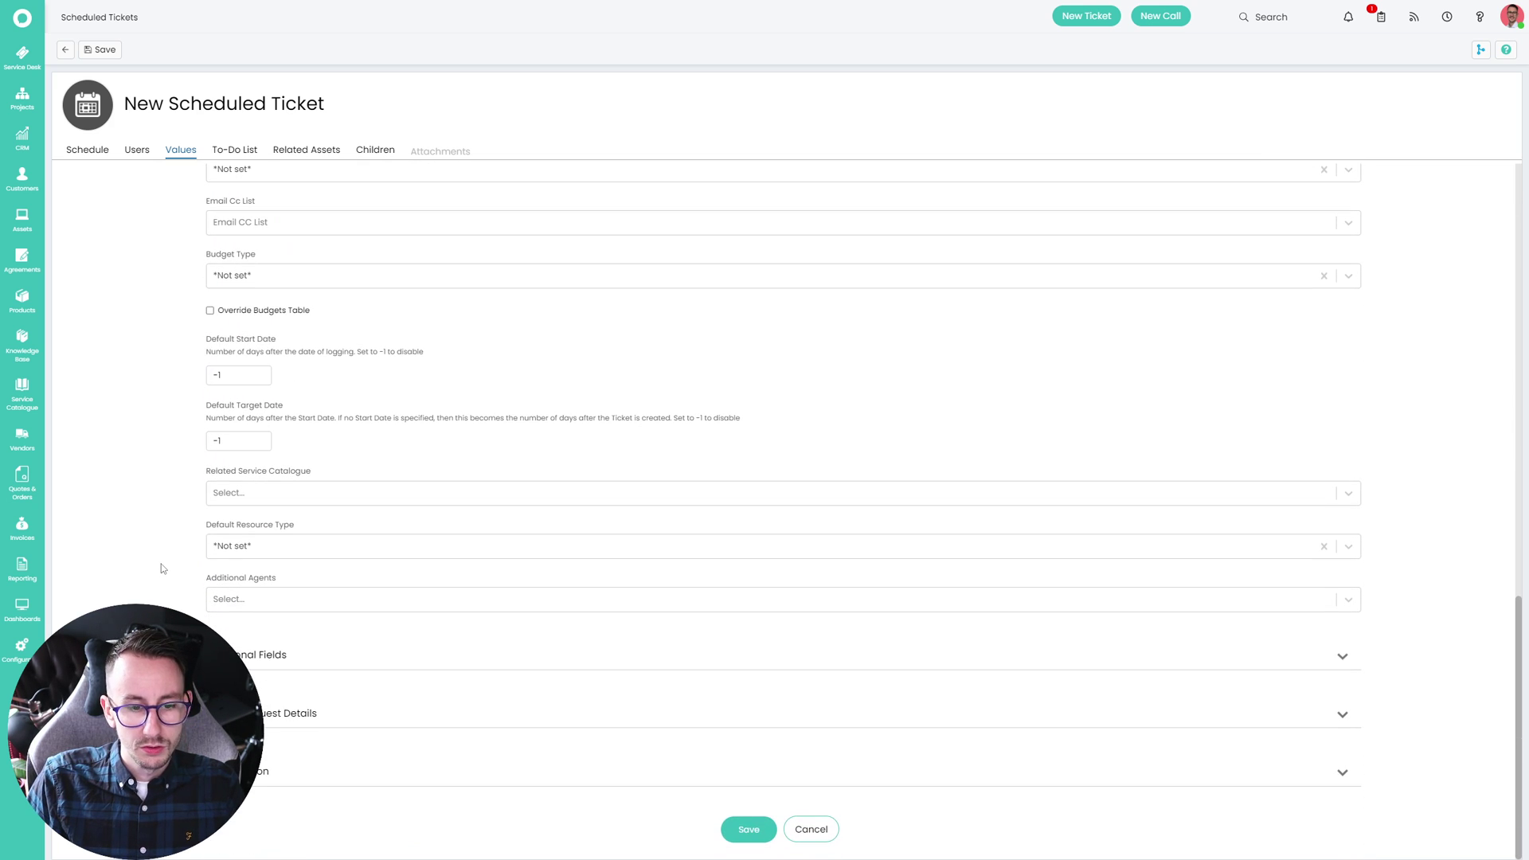
scroll(162, 568, up, 8)
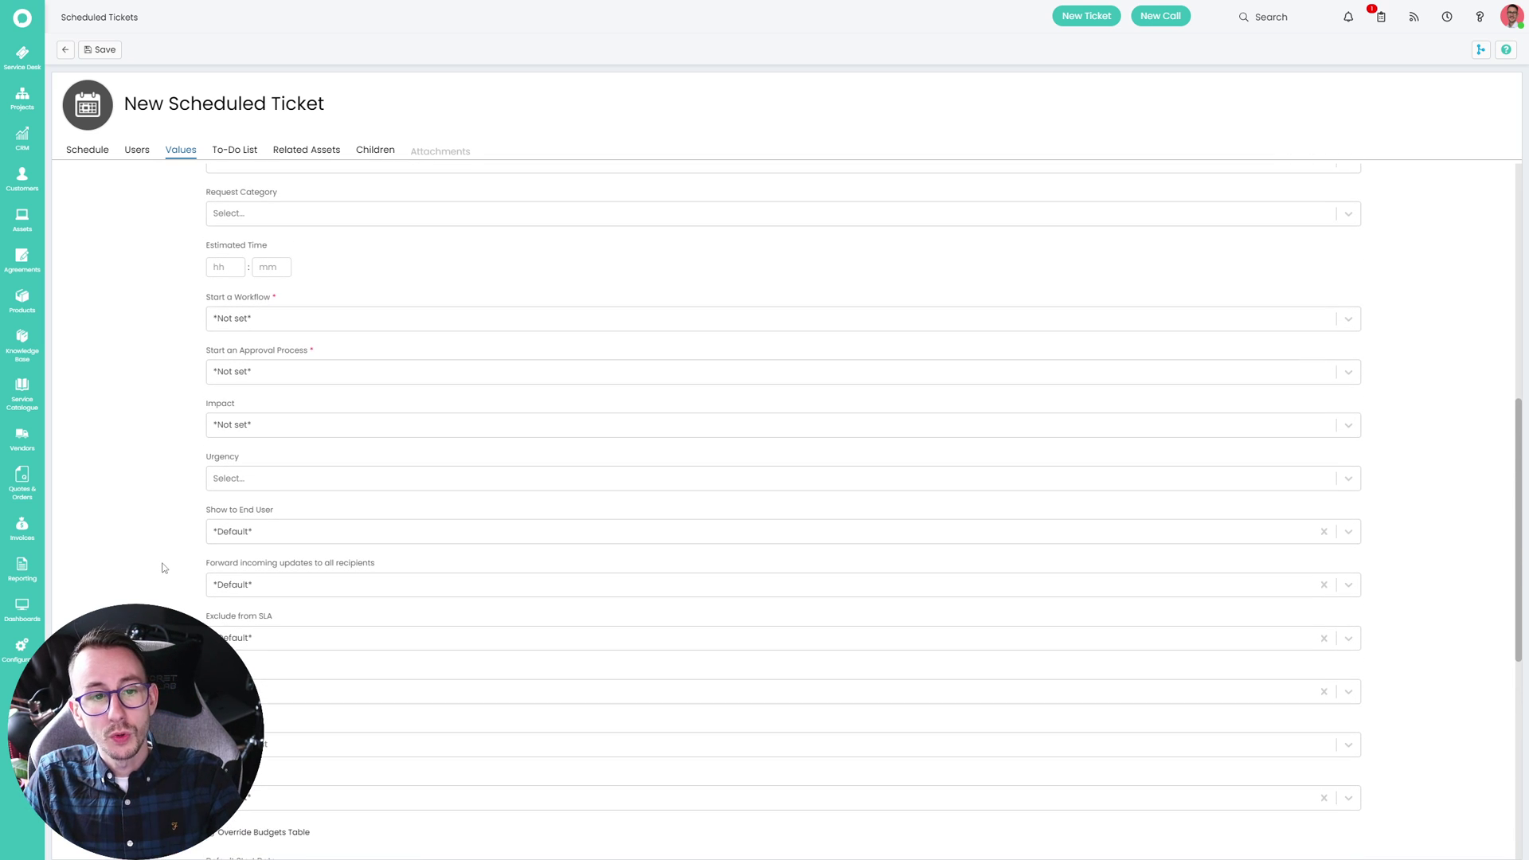
click(239, 319)
click(301, 382)
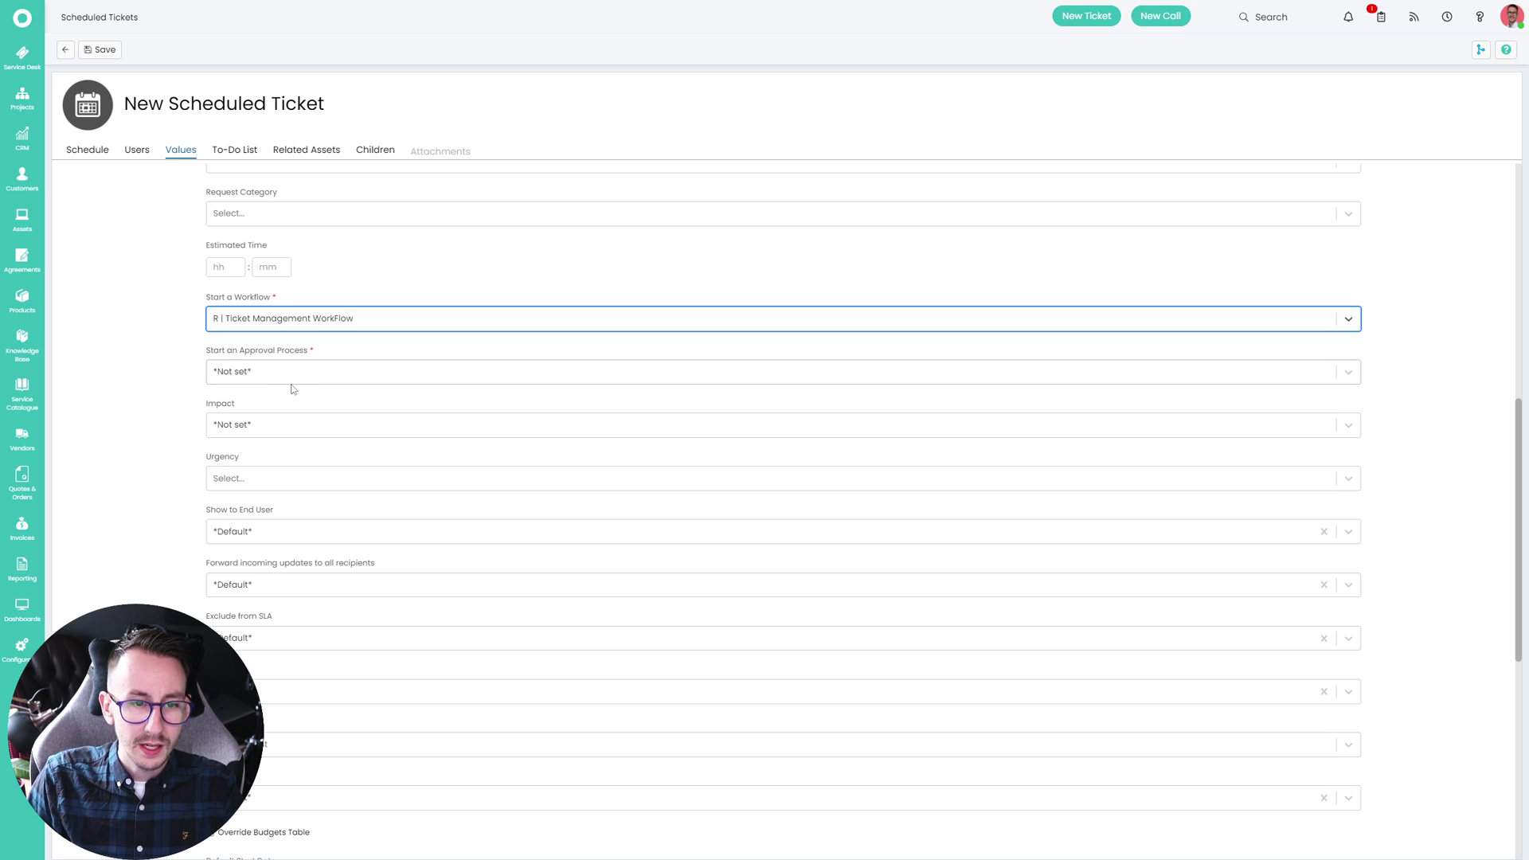
Expand the Additional Fields section and examine the custom category fields available for the scheduled ticket.
scroll(178, 411, down, 8)
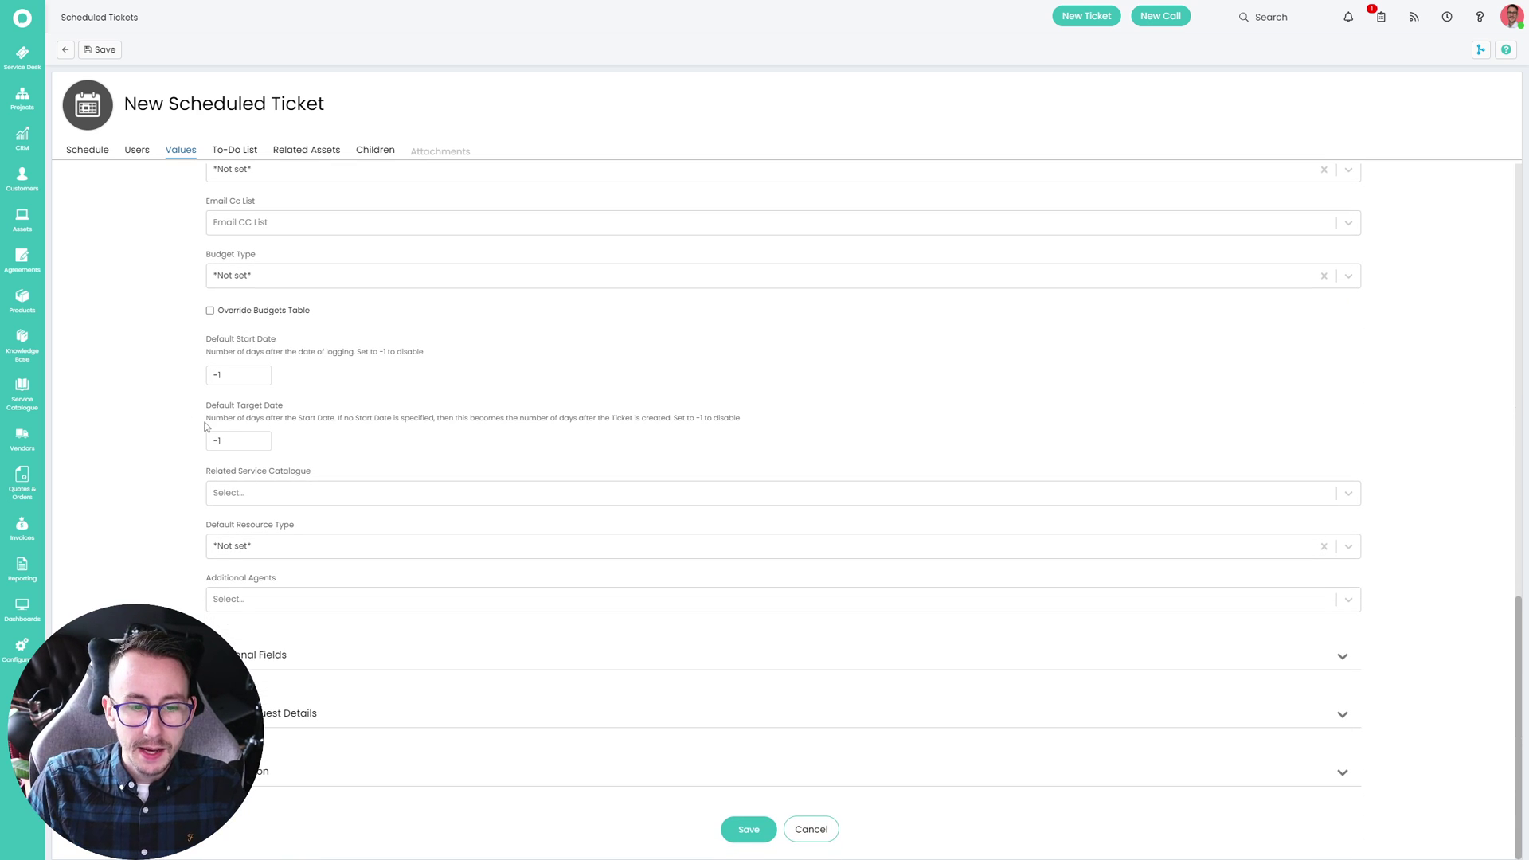
click(239, 655)
scroll(239, 654, down, 5)
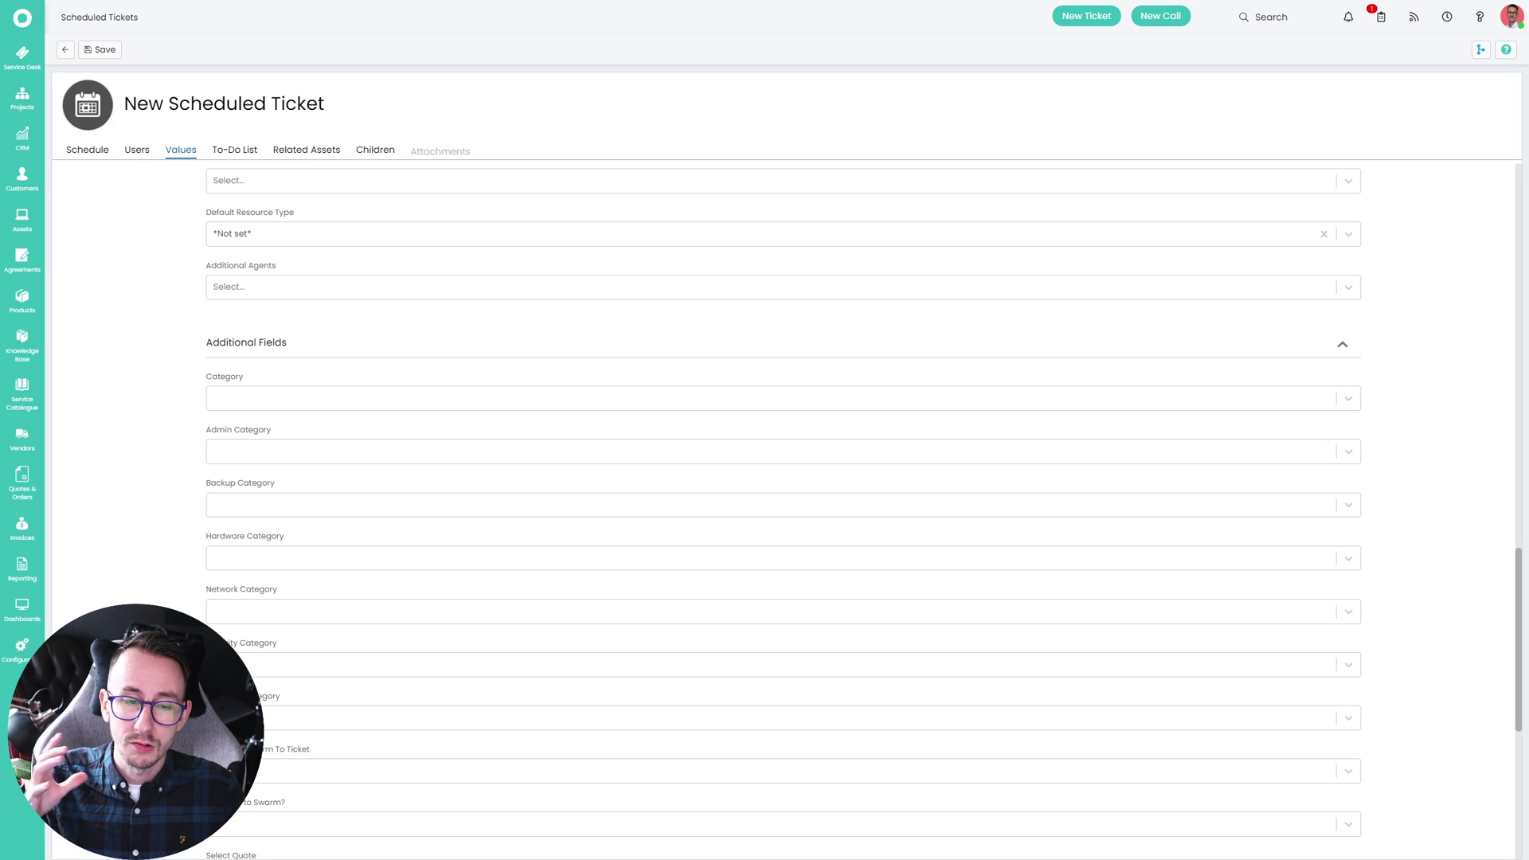
scroll(784, 510, down, 5)
scroll(784, 510, up, 8)
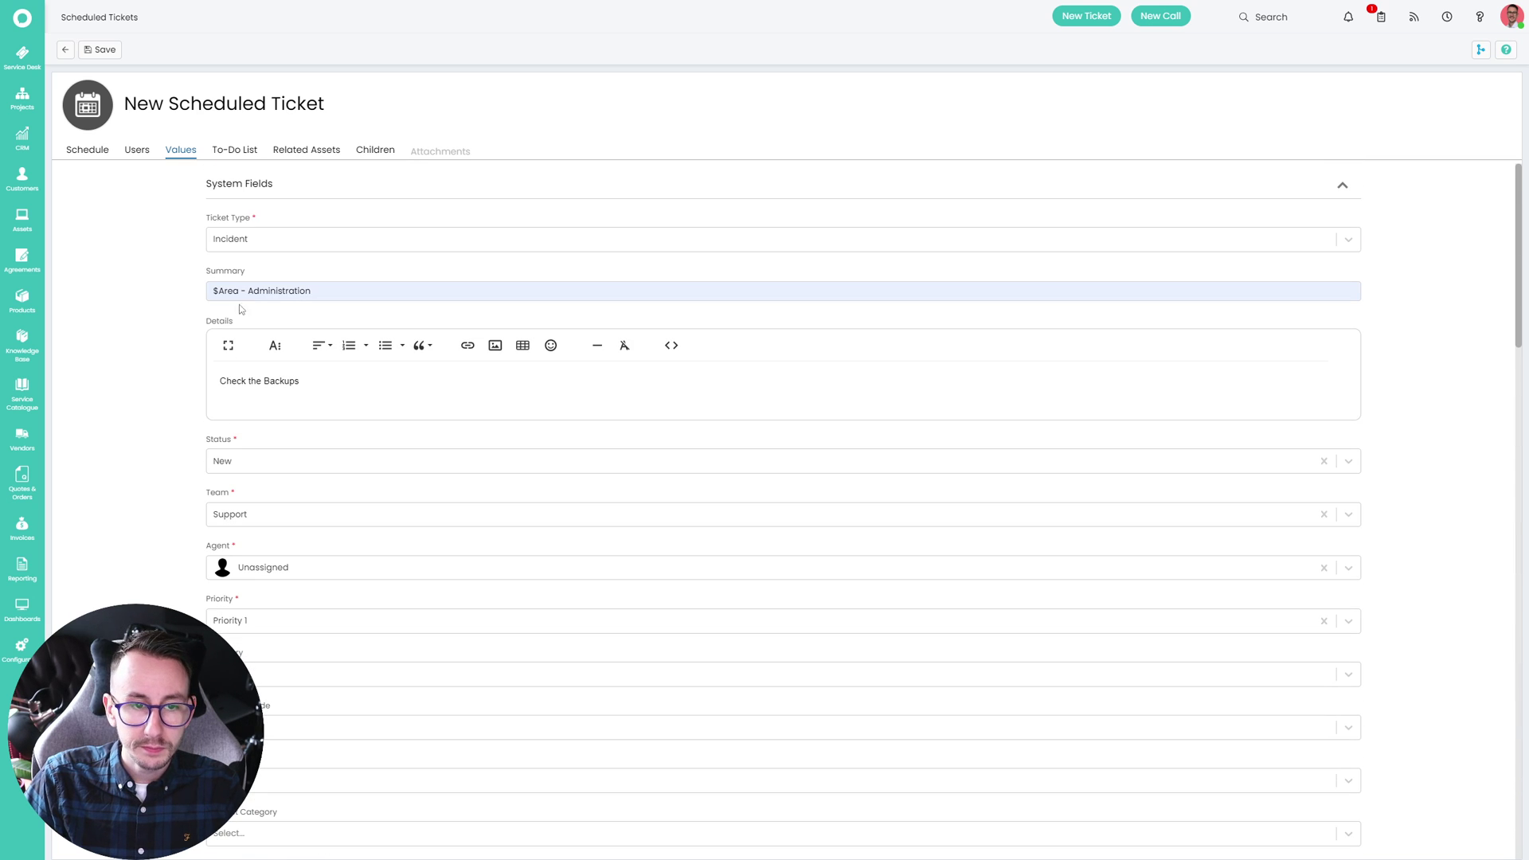
Add an ad-hoc "Plan Meeting" item to the scheduled ticket's To-Do list.
click(242, 151)
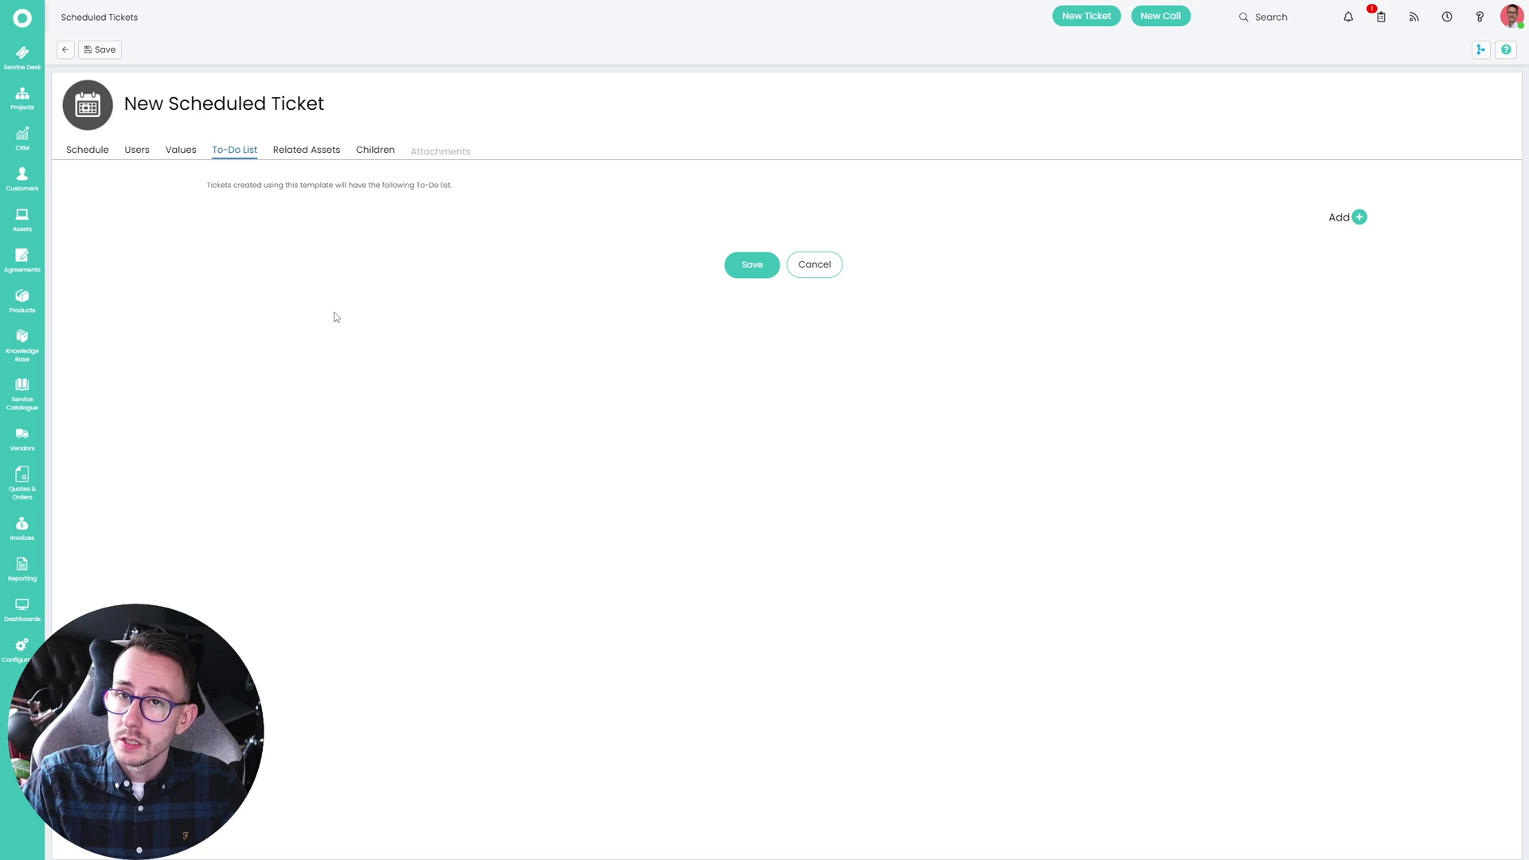
click(1359, 216)
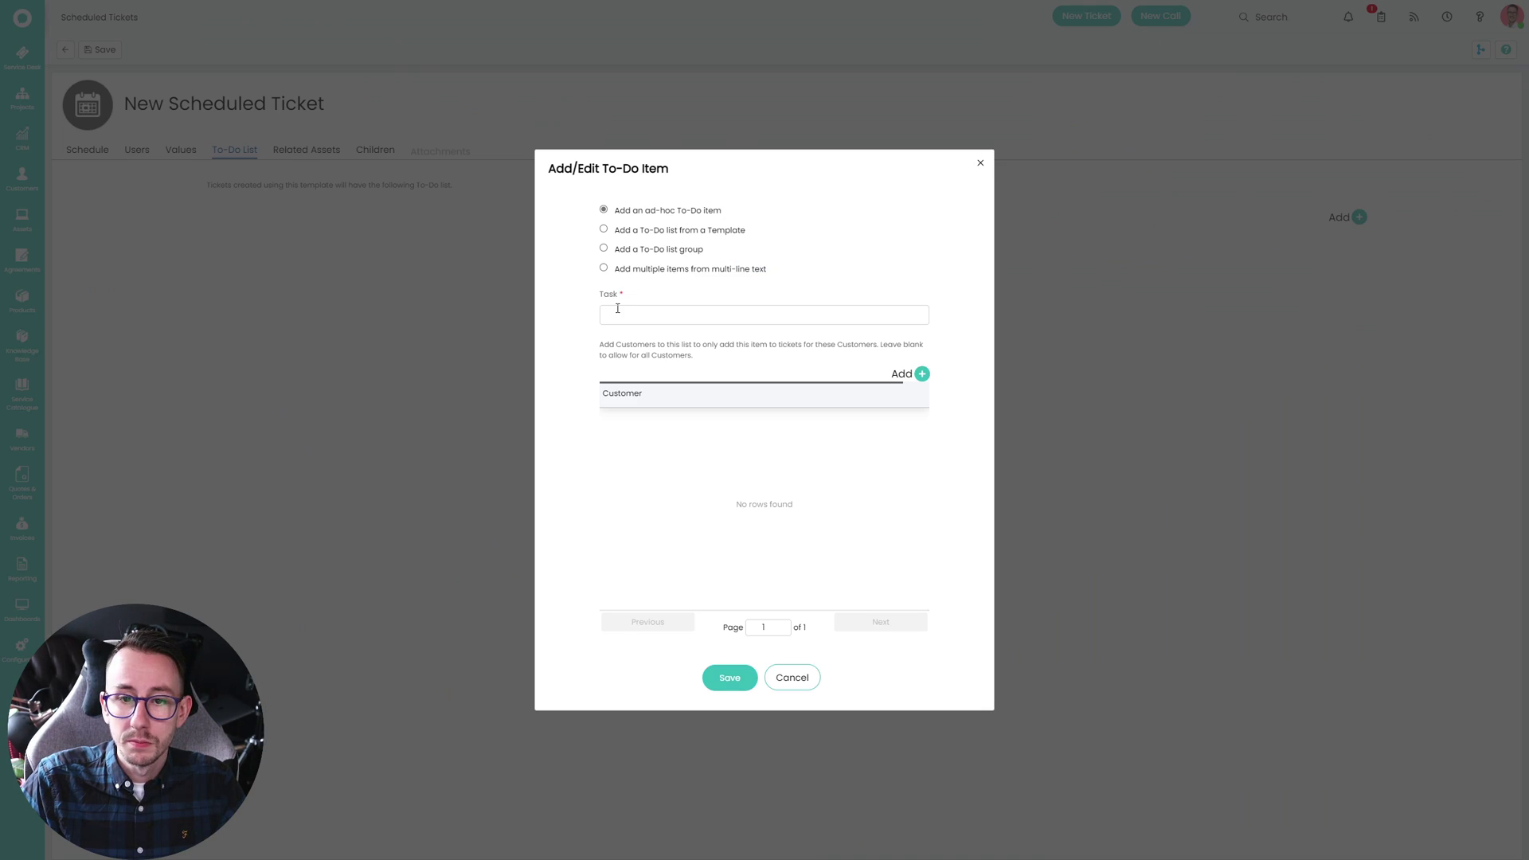
click(627, 317)
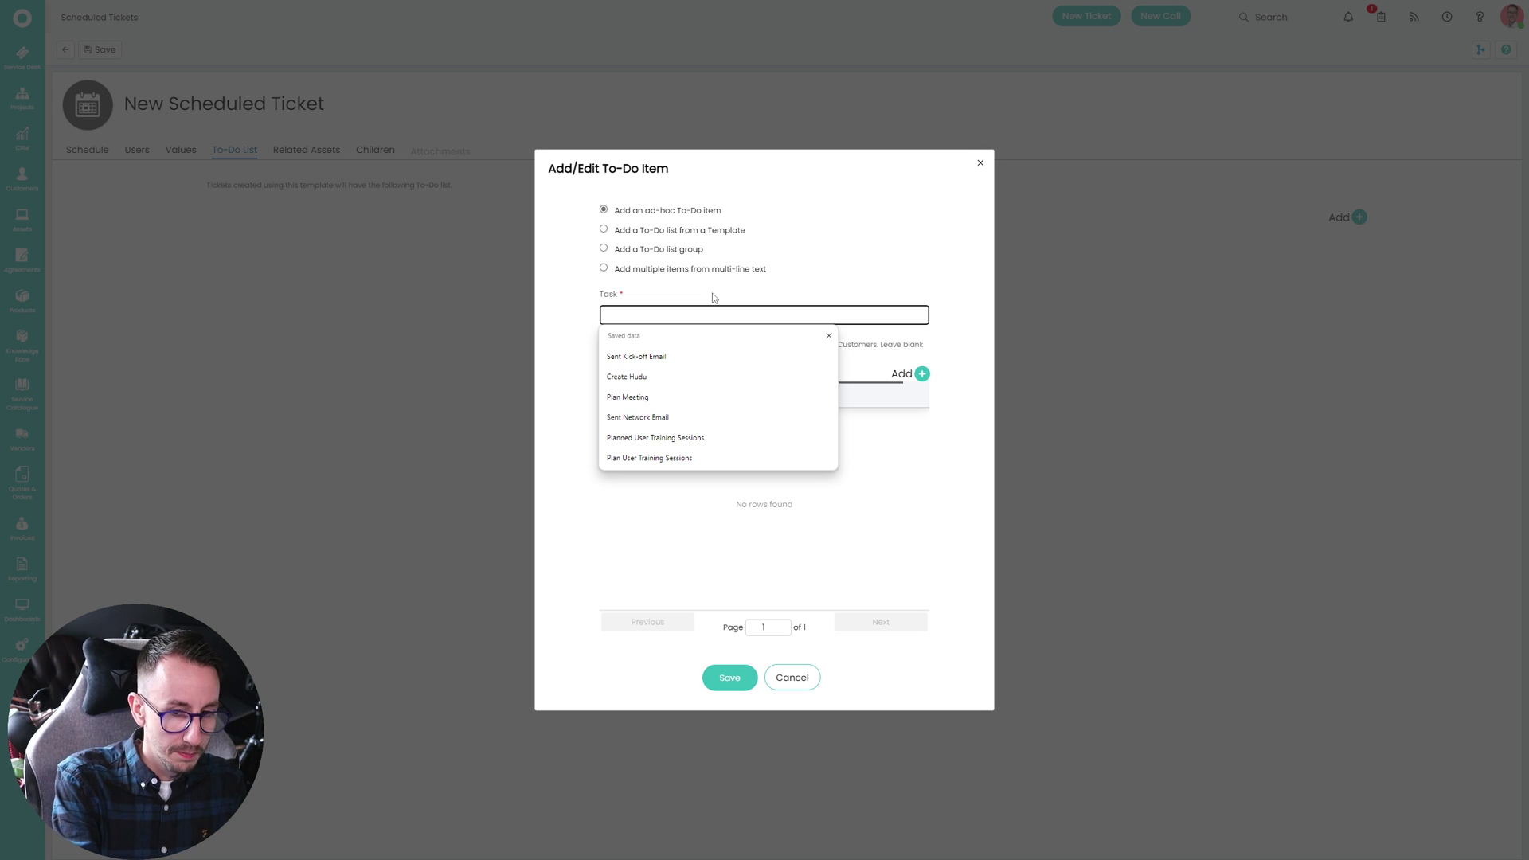
click(685, 398)
click(729, 678)
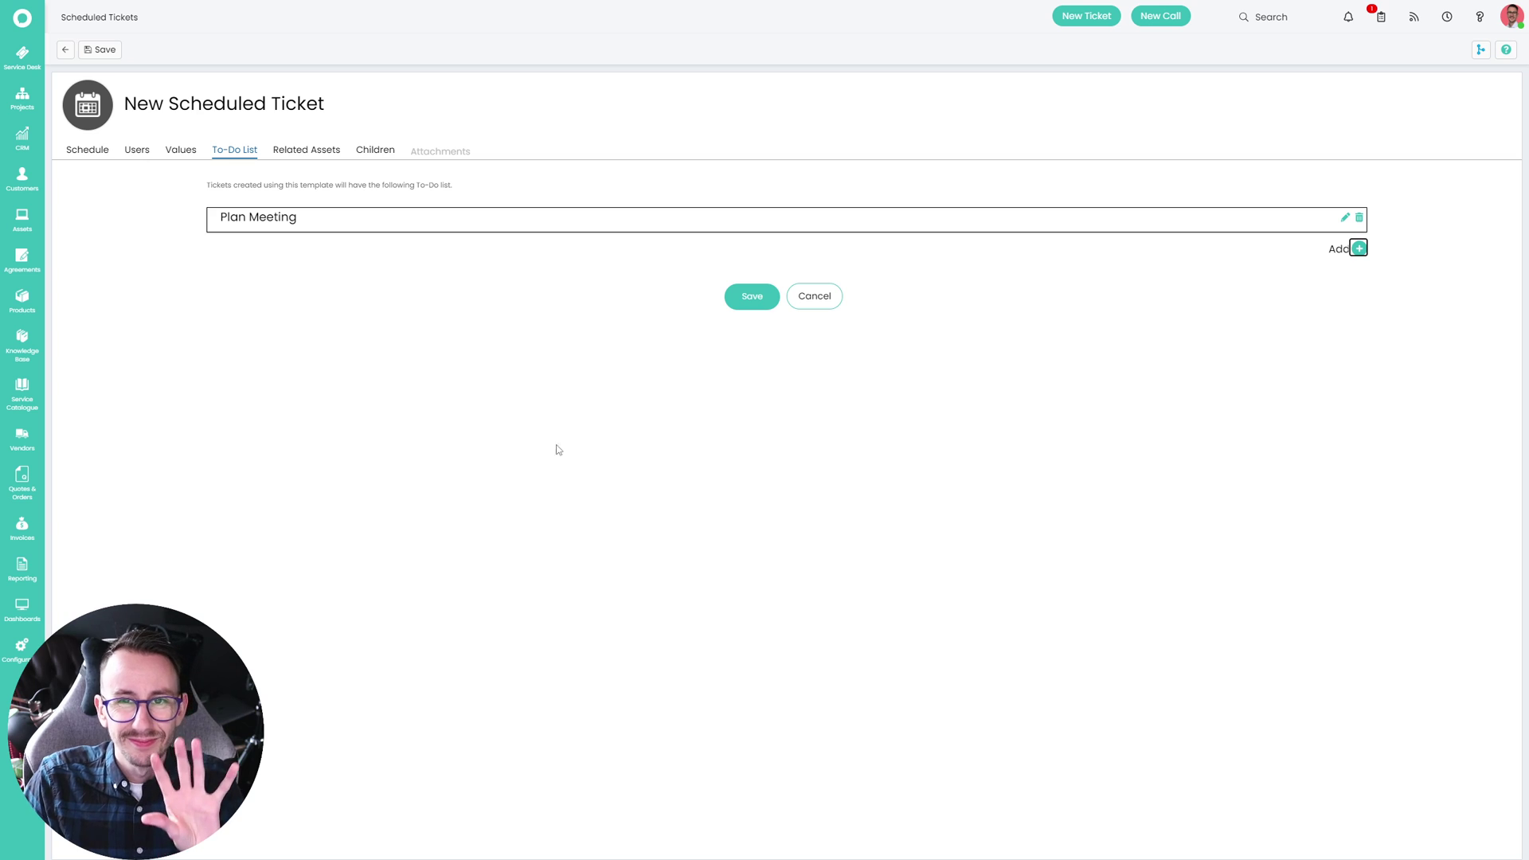
Check the related assets settings and browse the child templates available to add to the scheduled ticket.
click(277, 155)
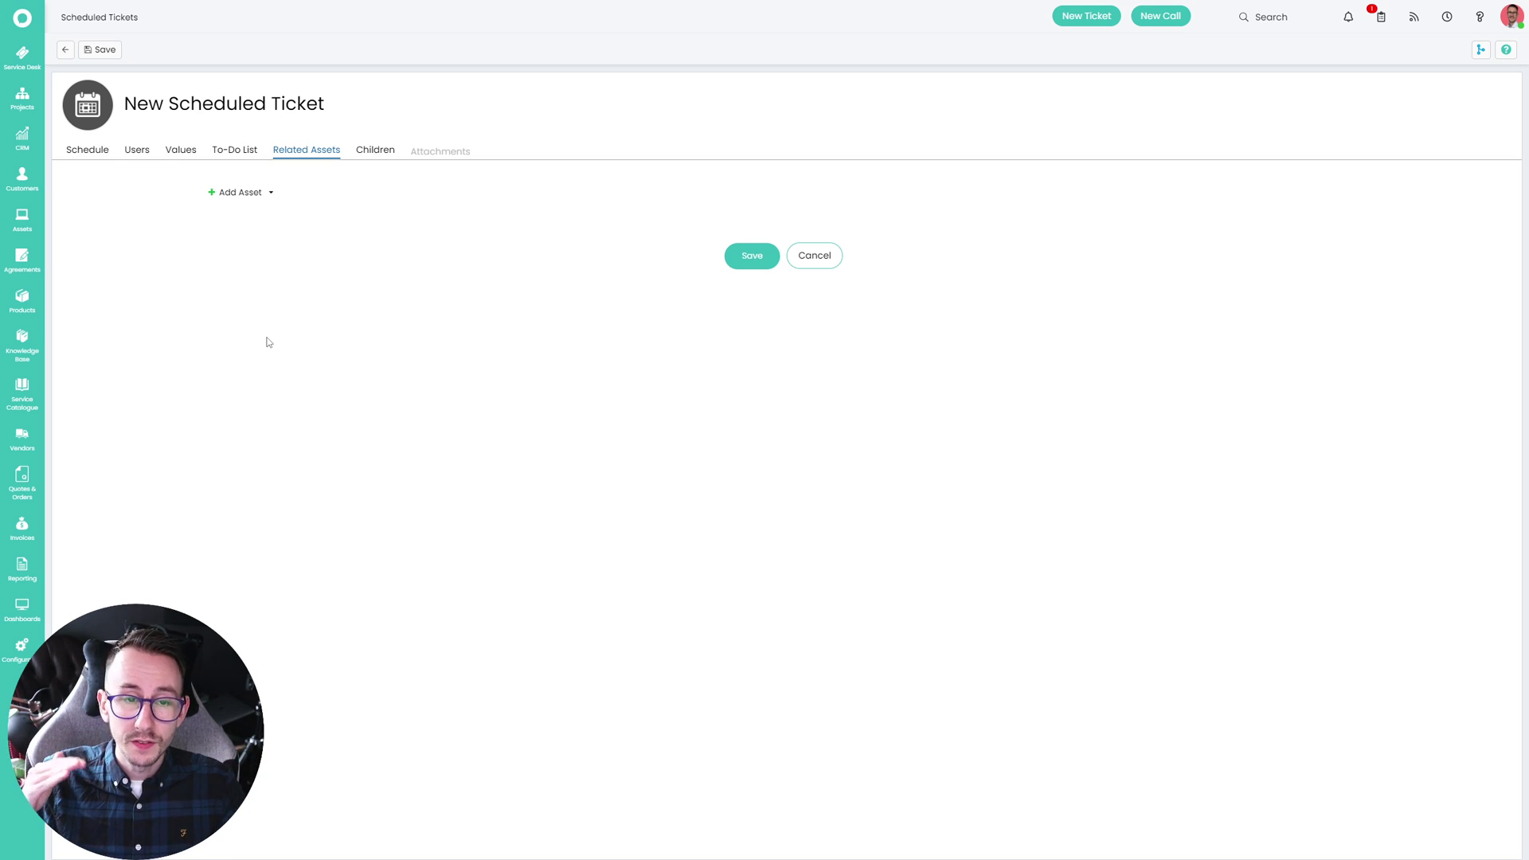
click(375, 149)
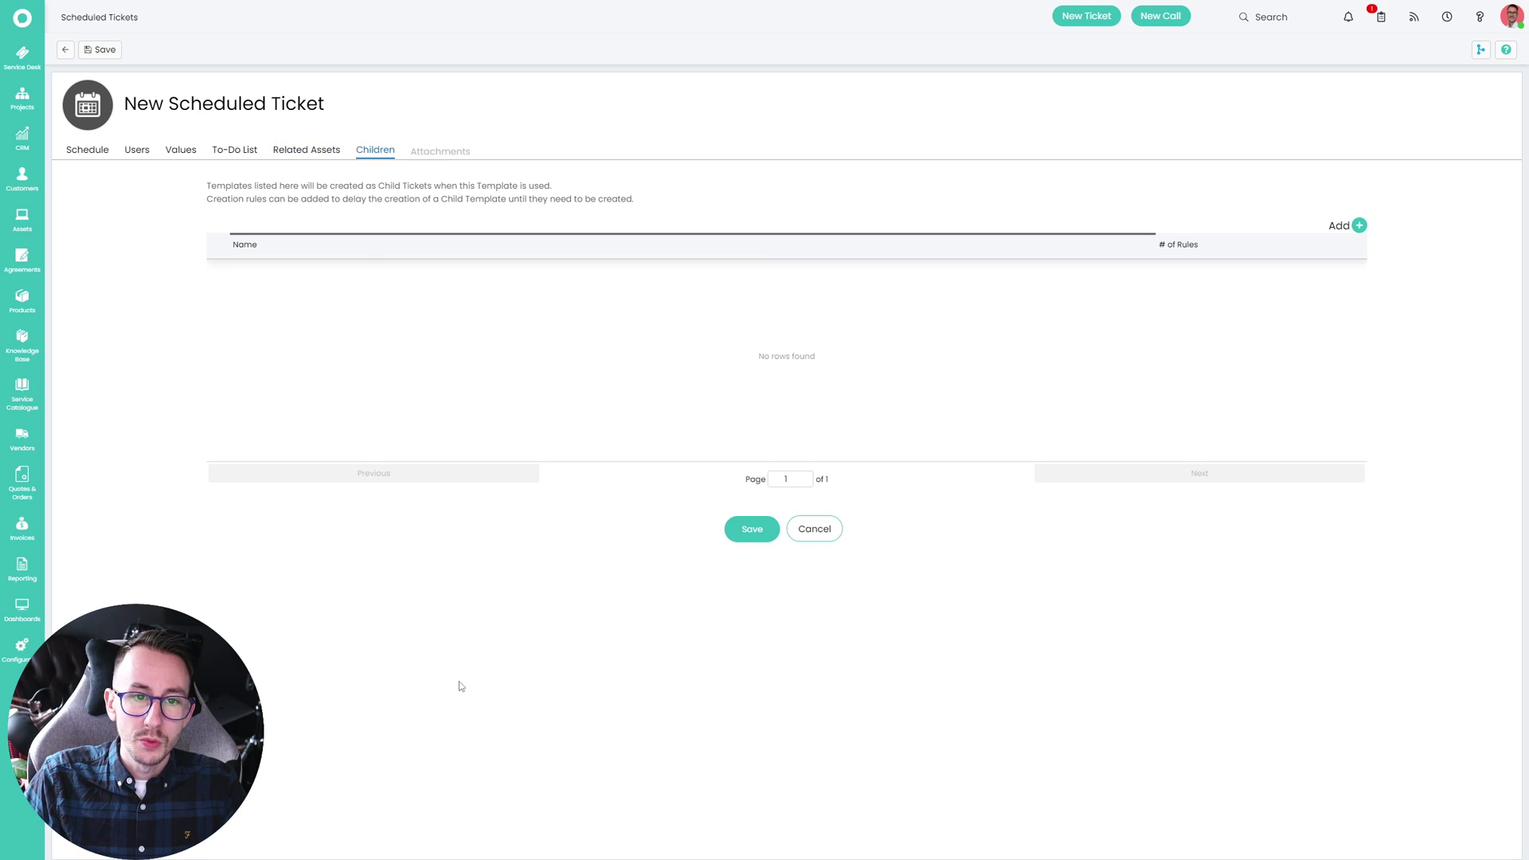
click(1352, 231)
click(704, 356)
scroll(847, 394, down, 3)
scroll(848, 394, up, 3)
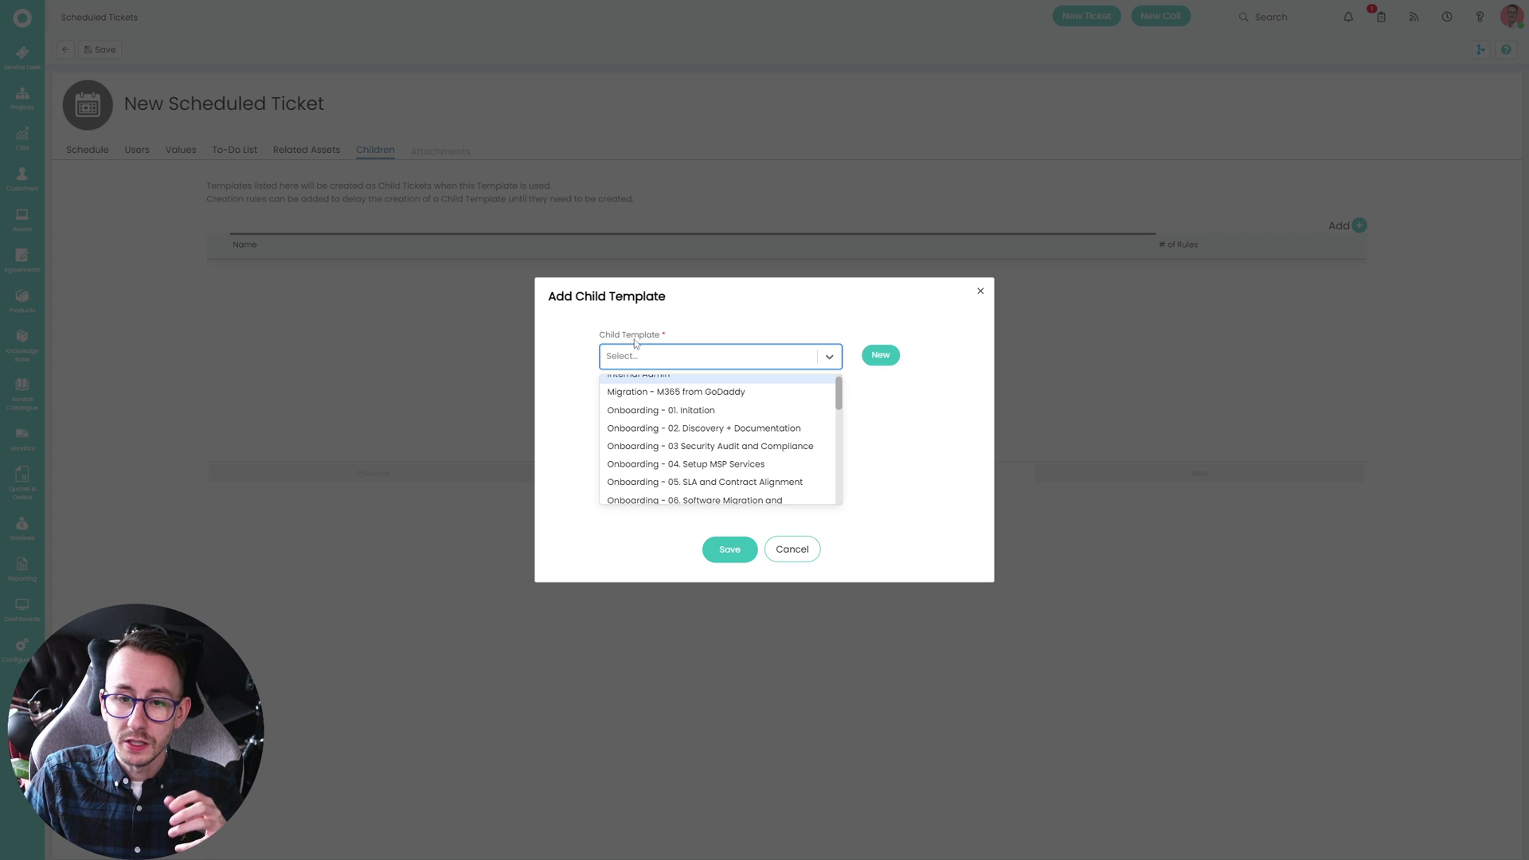
click(667, 302)
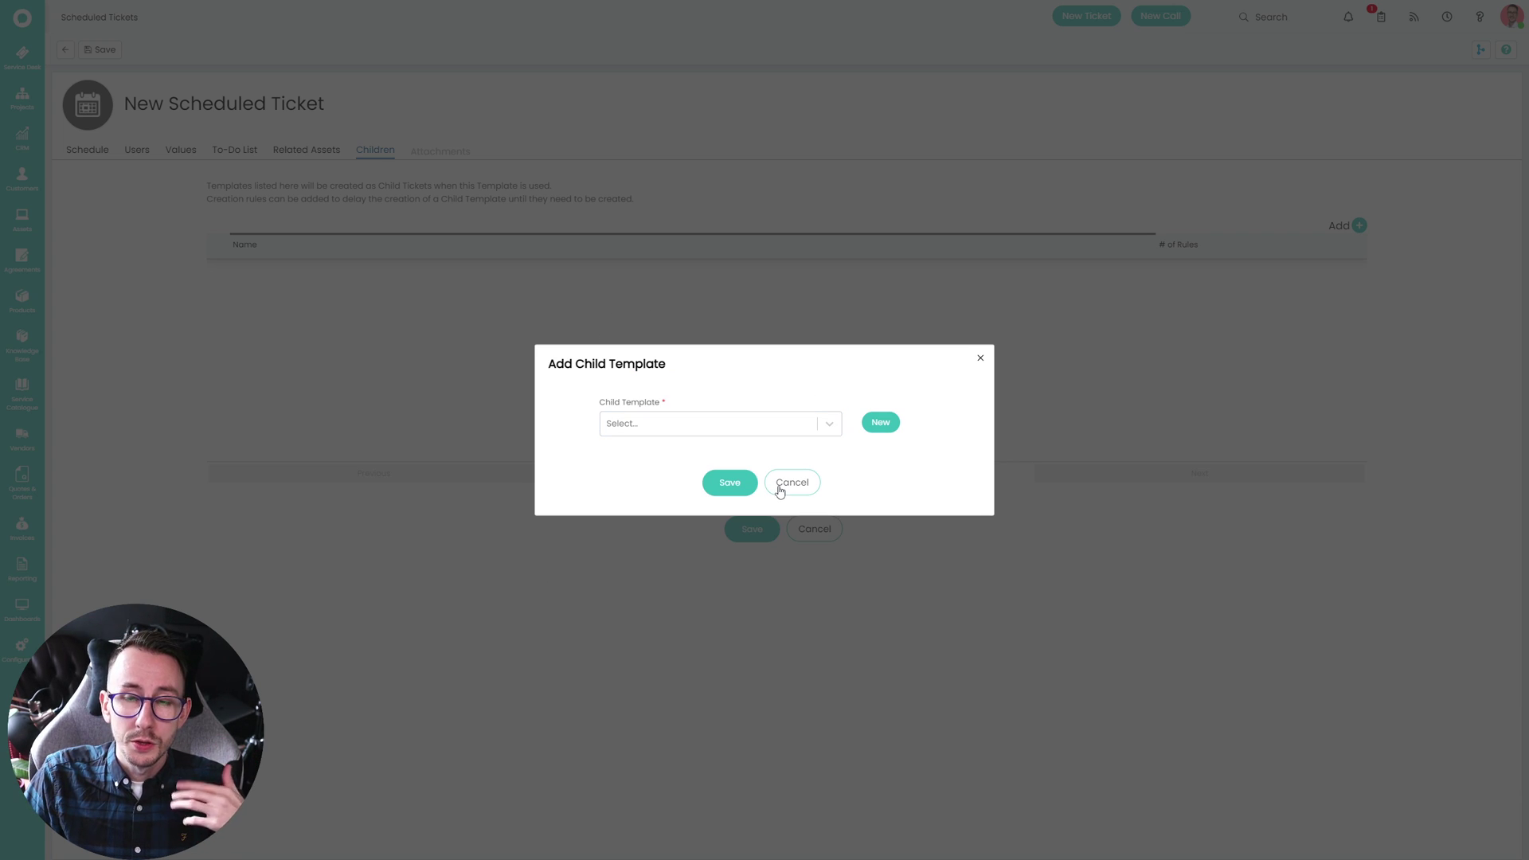
Browse the available child templates, close without adding one, save the new scheduled ticket and check its linked users.
click(780, 424)
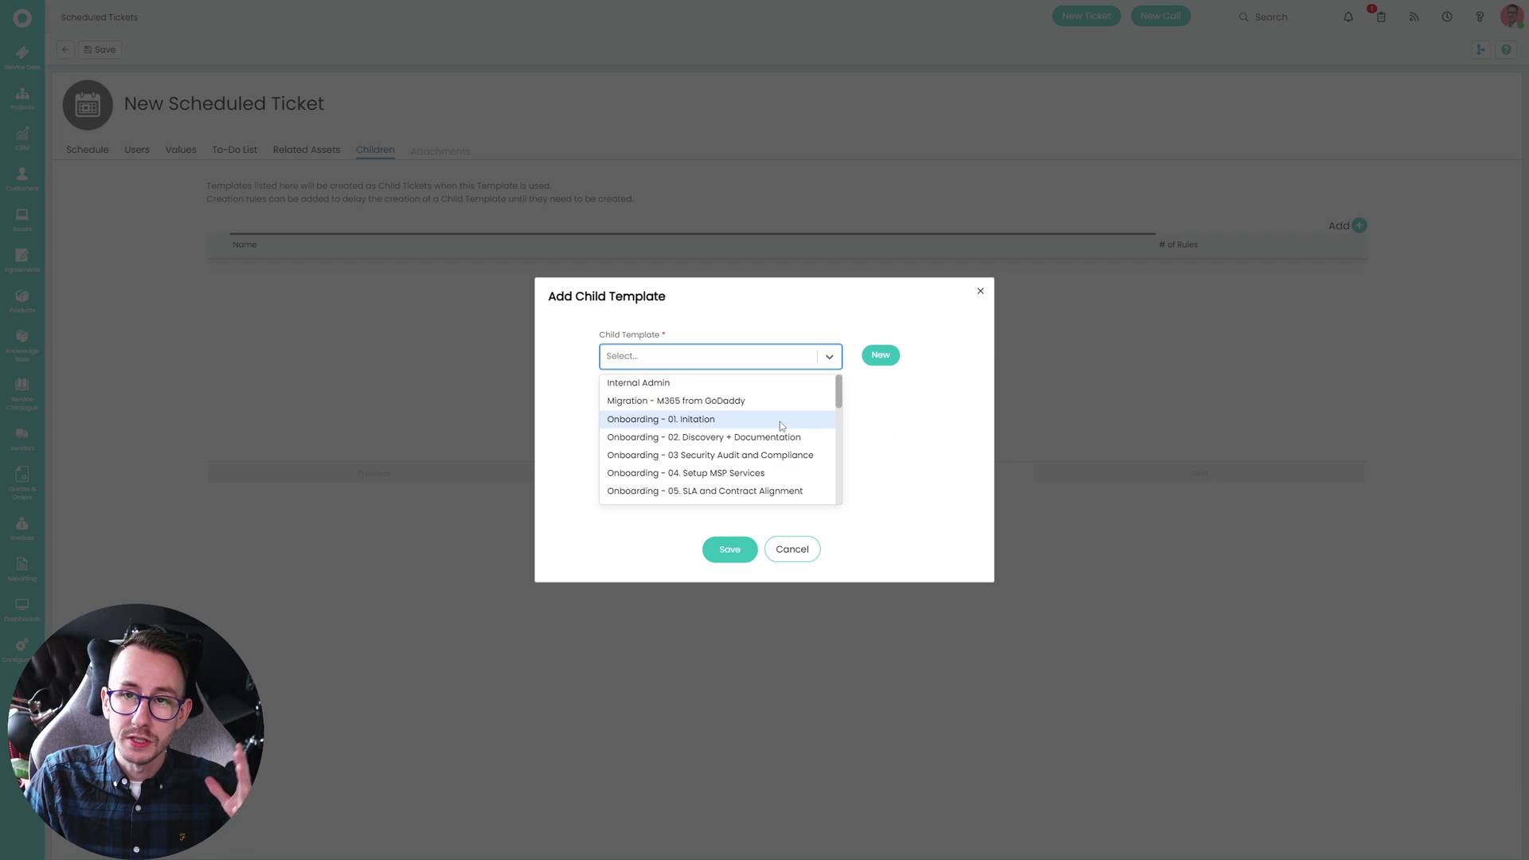
scroll(764, 455, down, 3)
scroll(749, 460, down, 4)
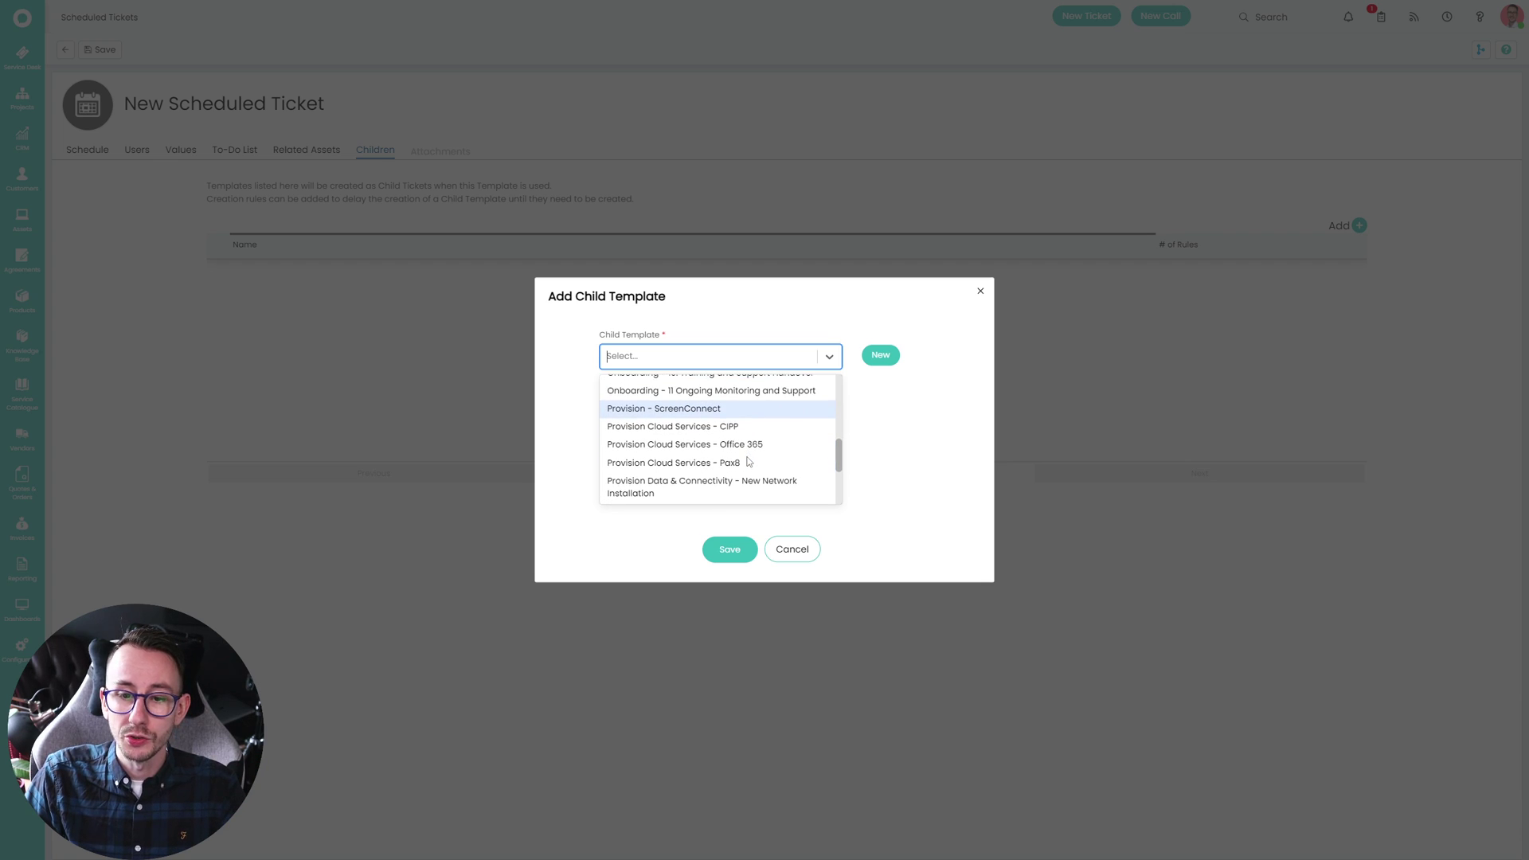
click(1057, 372)
click(751, 529)
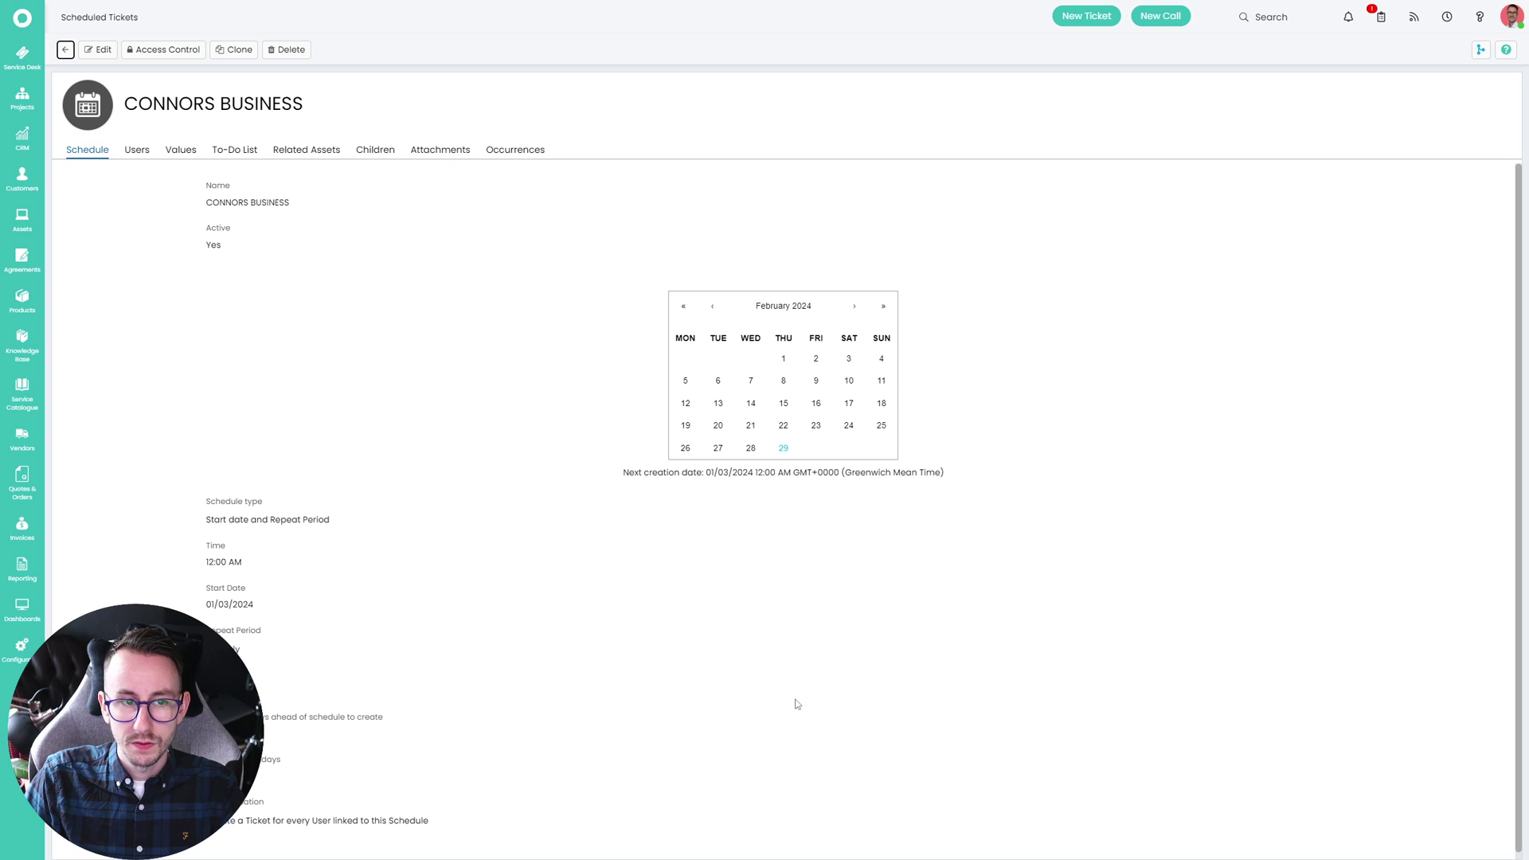
click(143, 159)
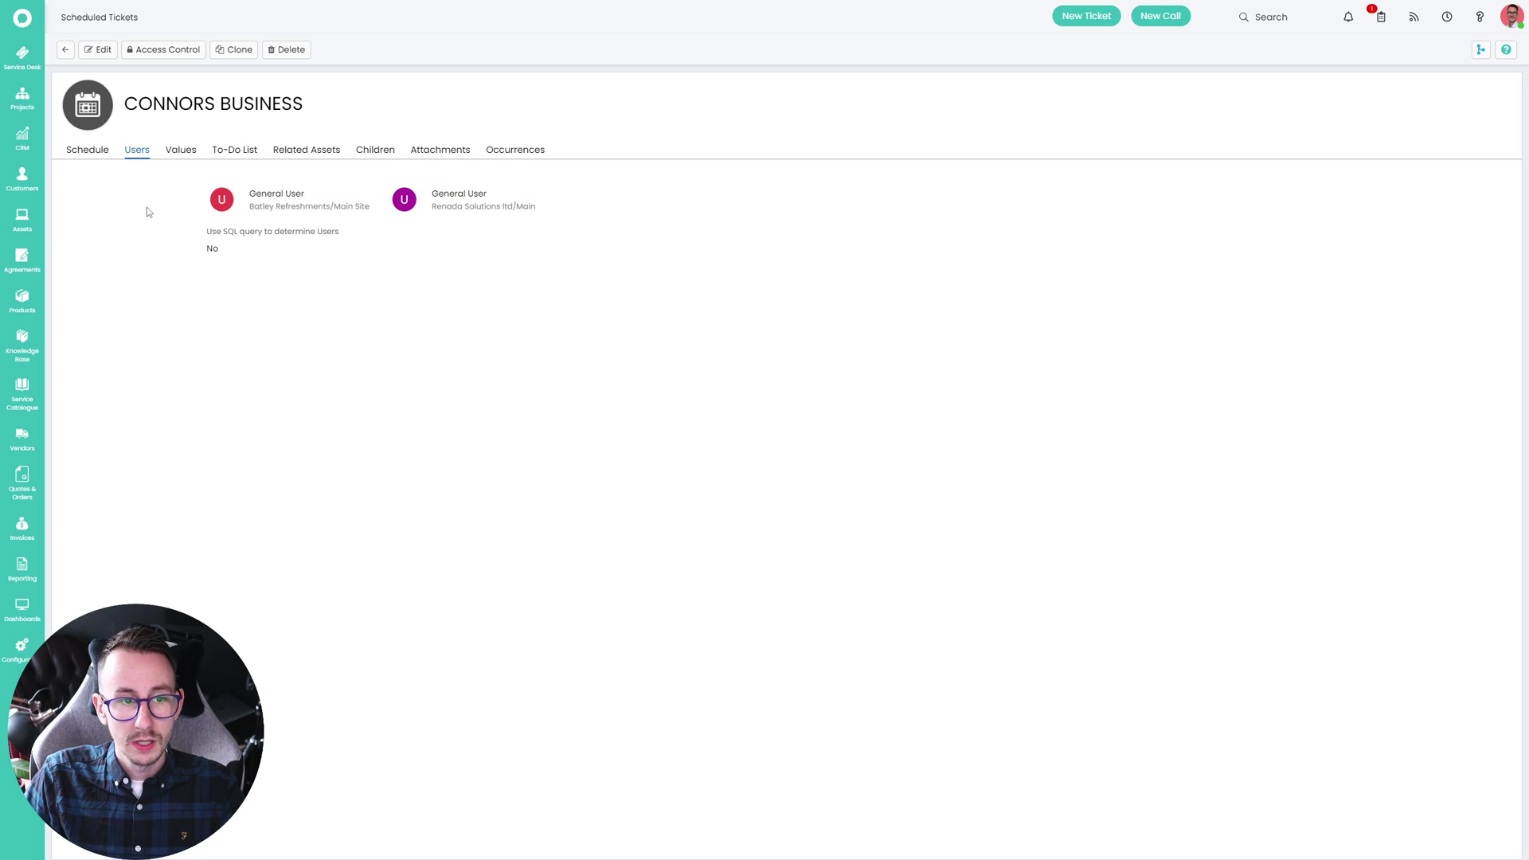
Open the Batley Refreshments customer record and view its scheduled tickets.
click(22, 178)
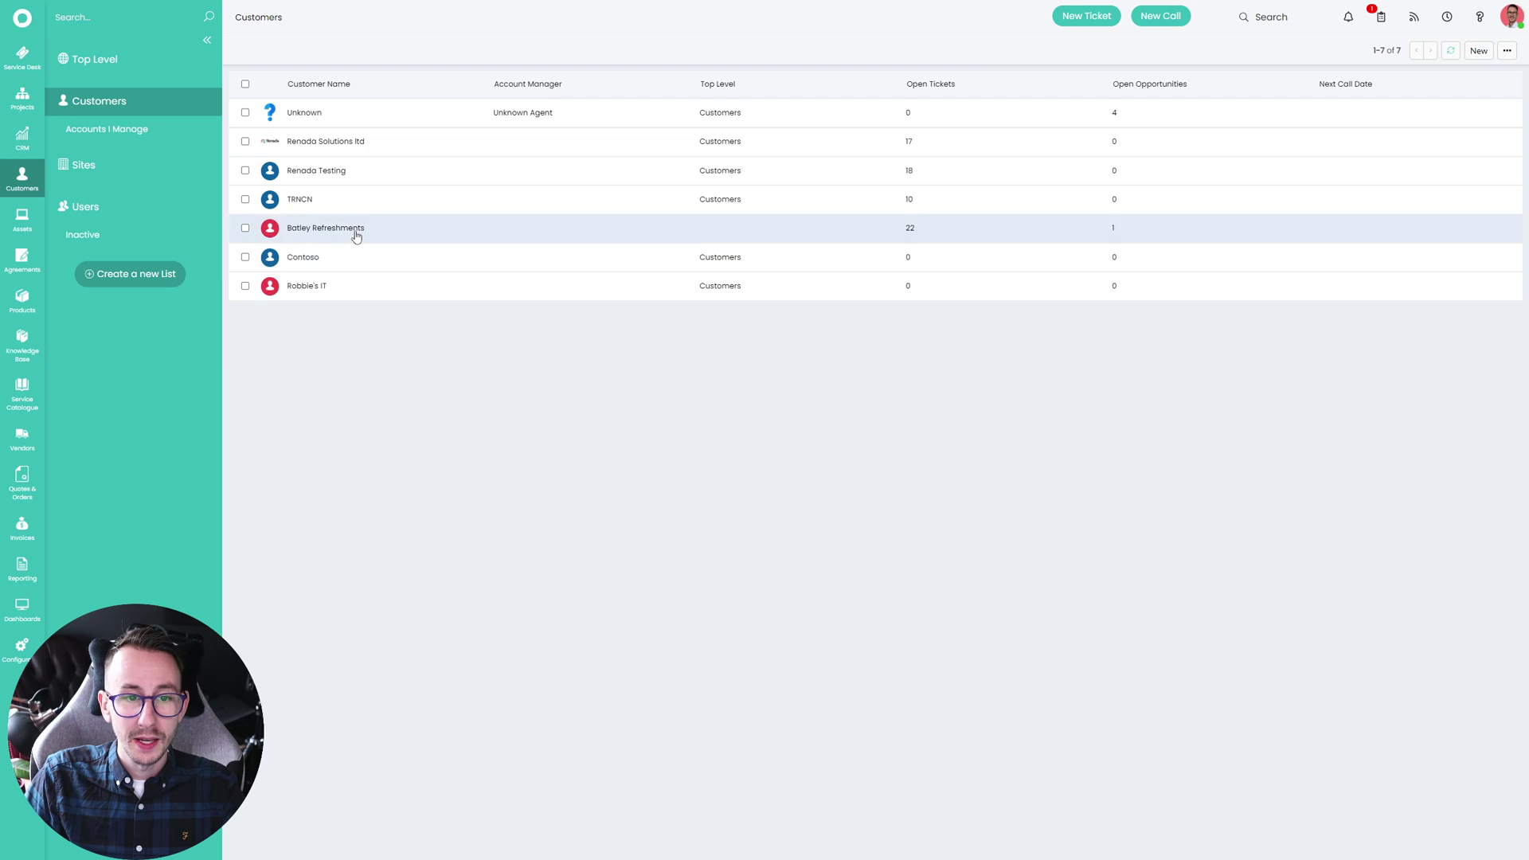
click(357, 230)
drag(953, 161, 1235, 179)
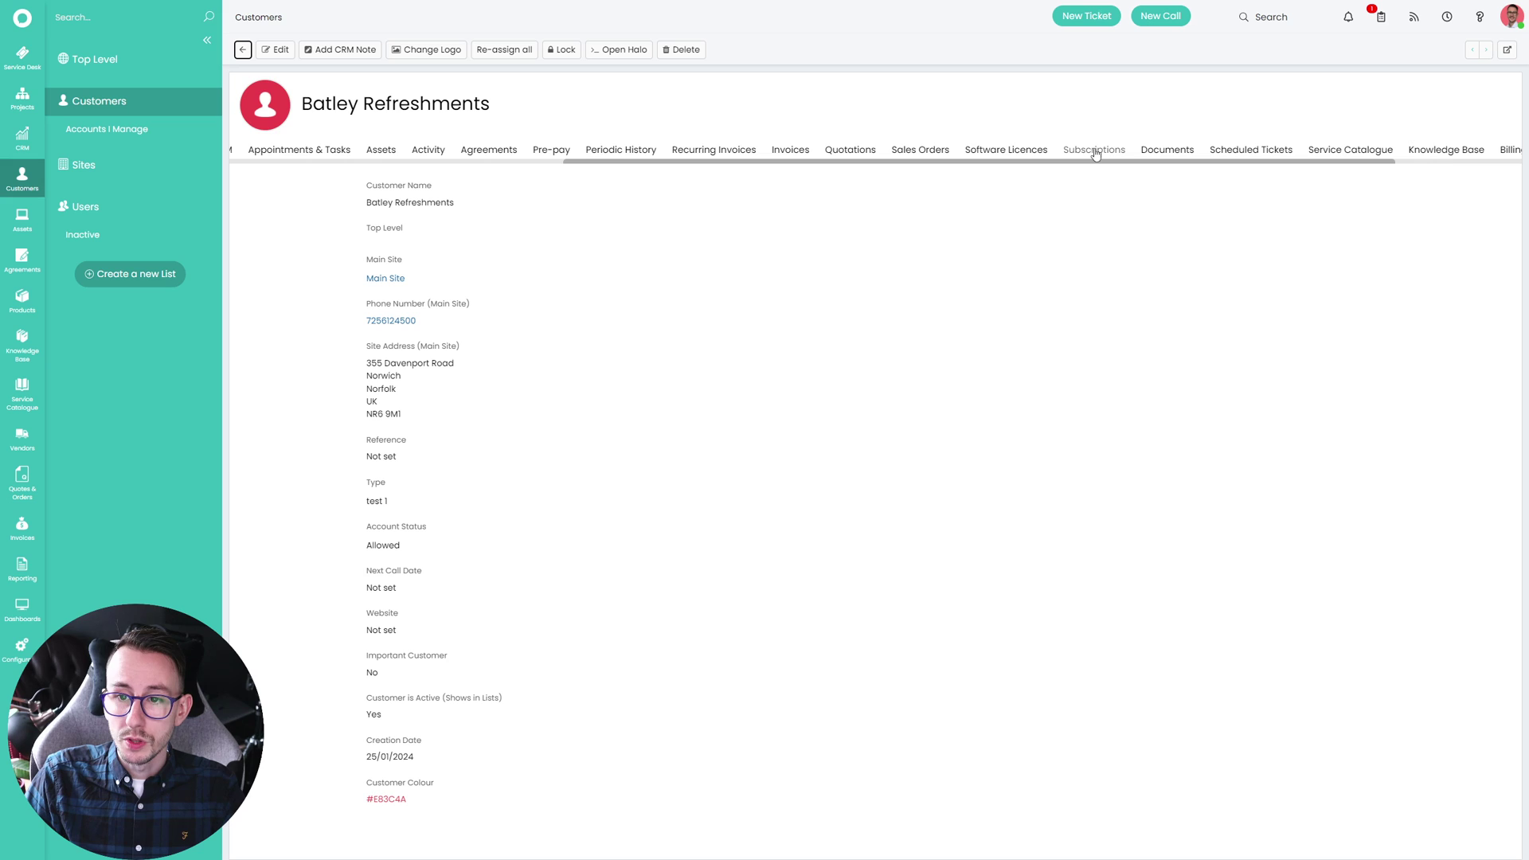
click(1251, 150)
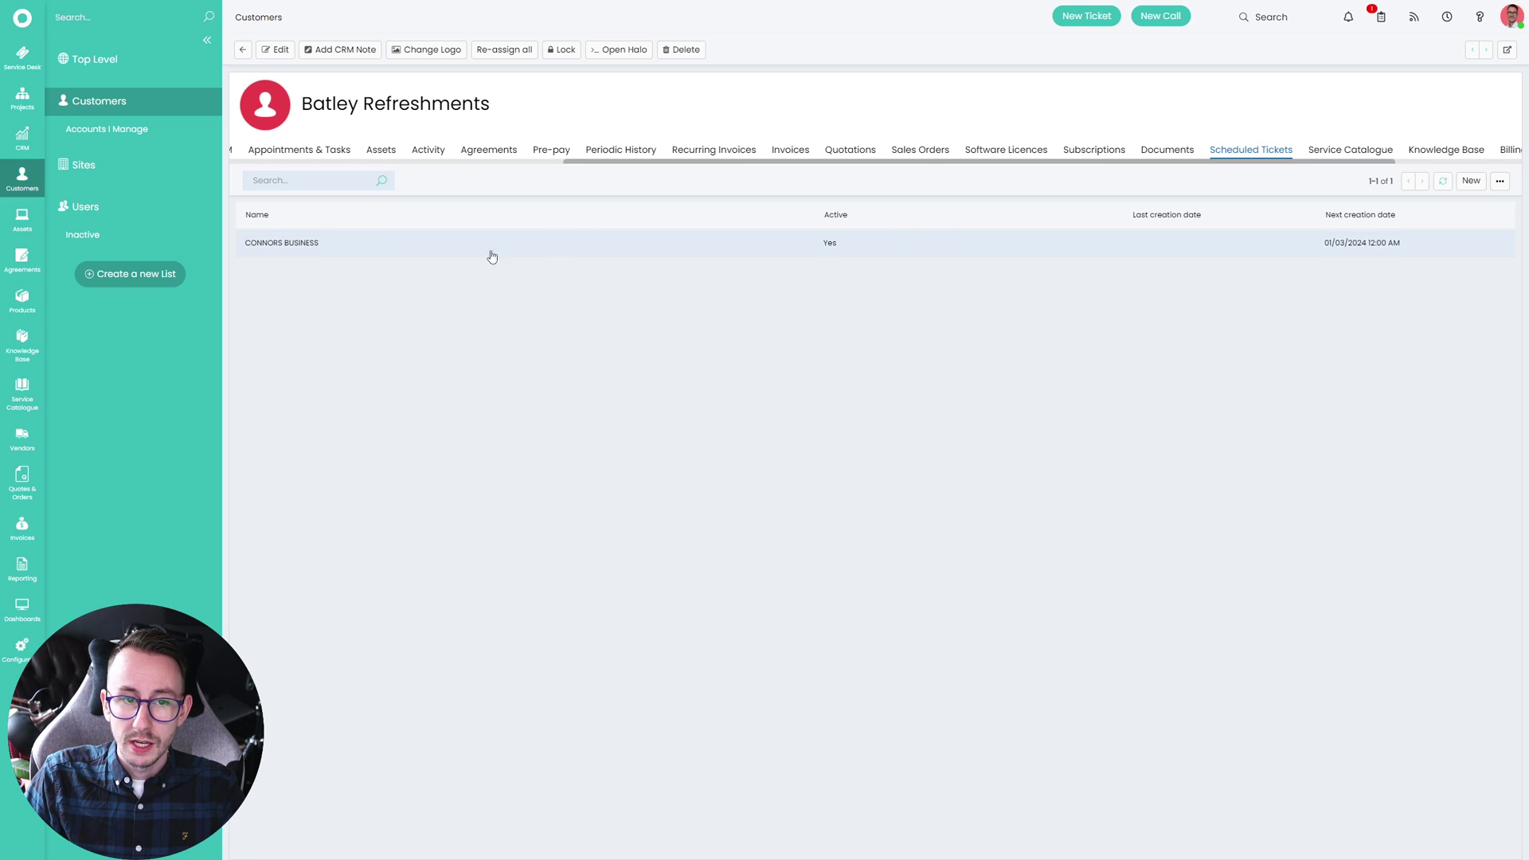
Return to the customer list and toggle internal customers and sites off and back on.
click(155, 114)
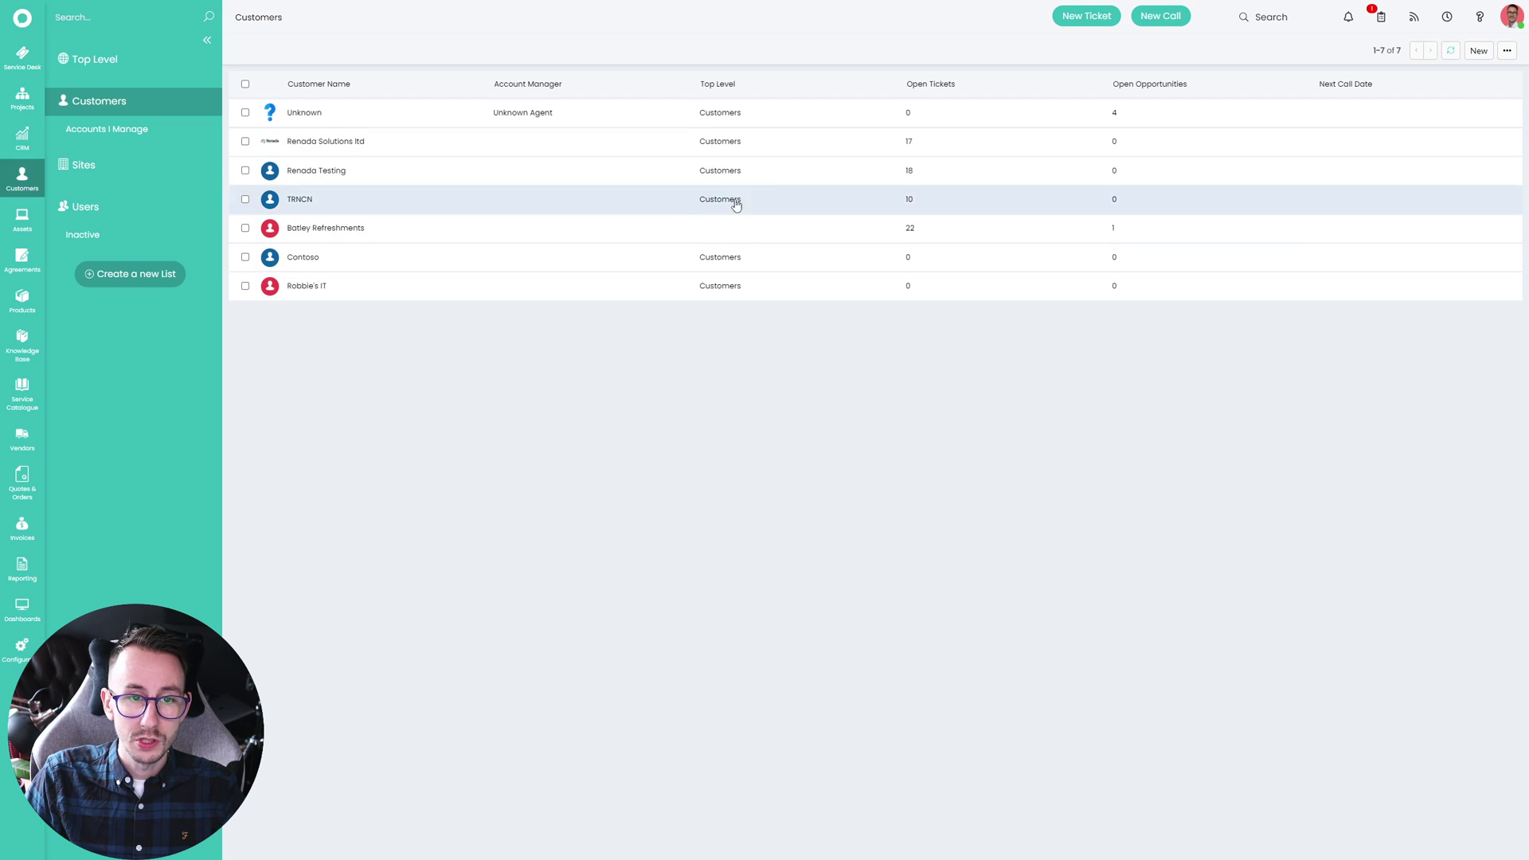
click(1507, 50)
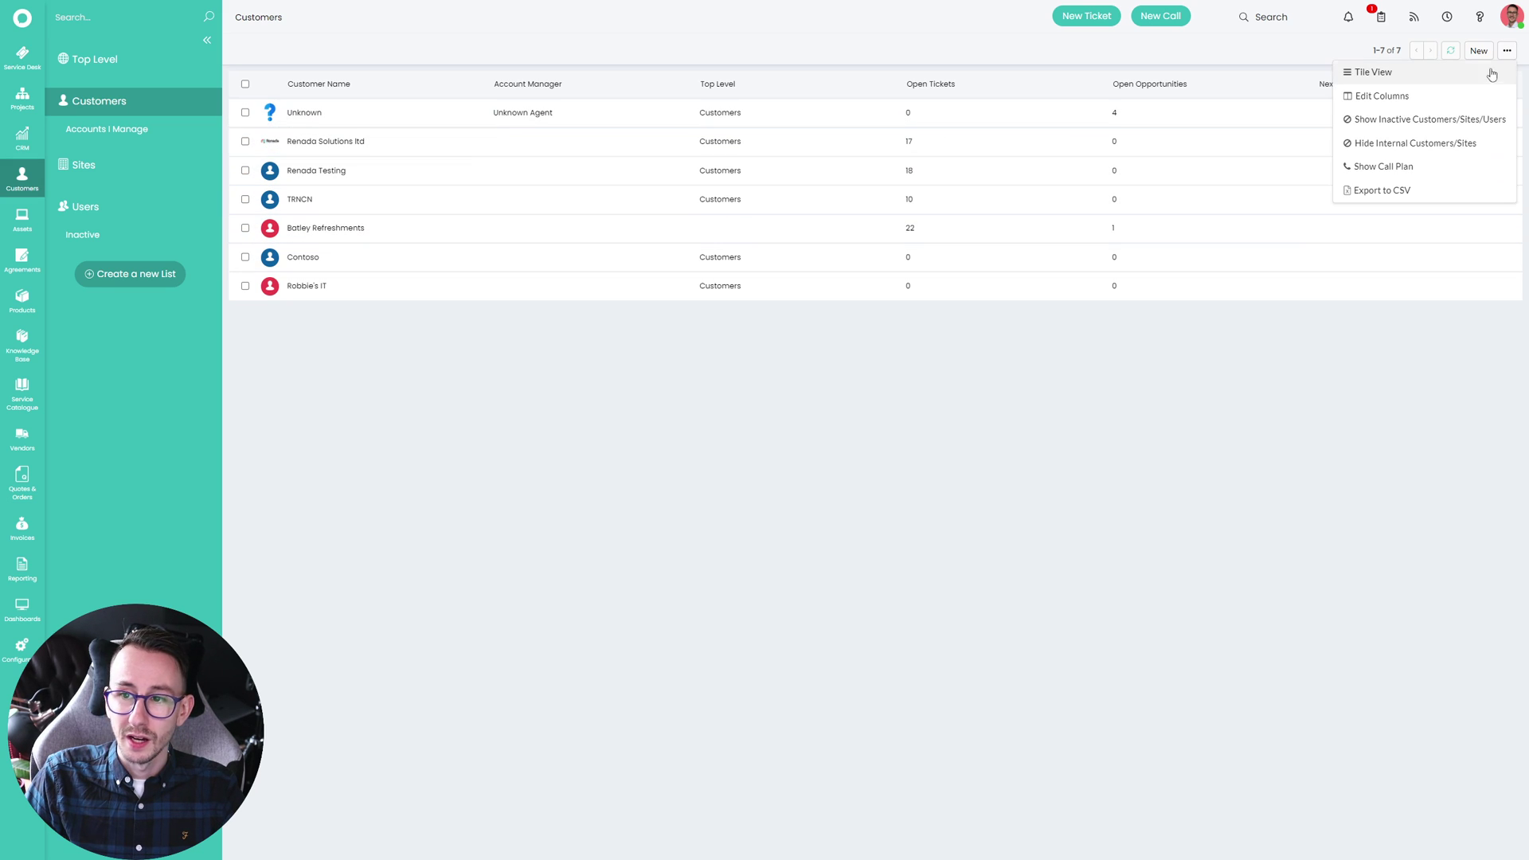
click(1465, 147)
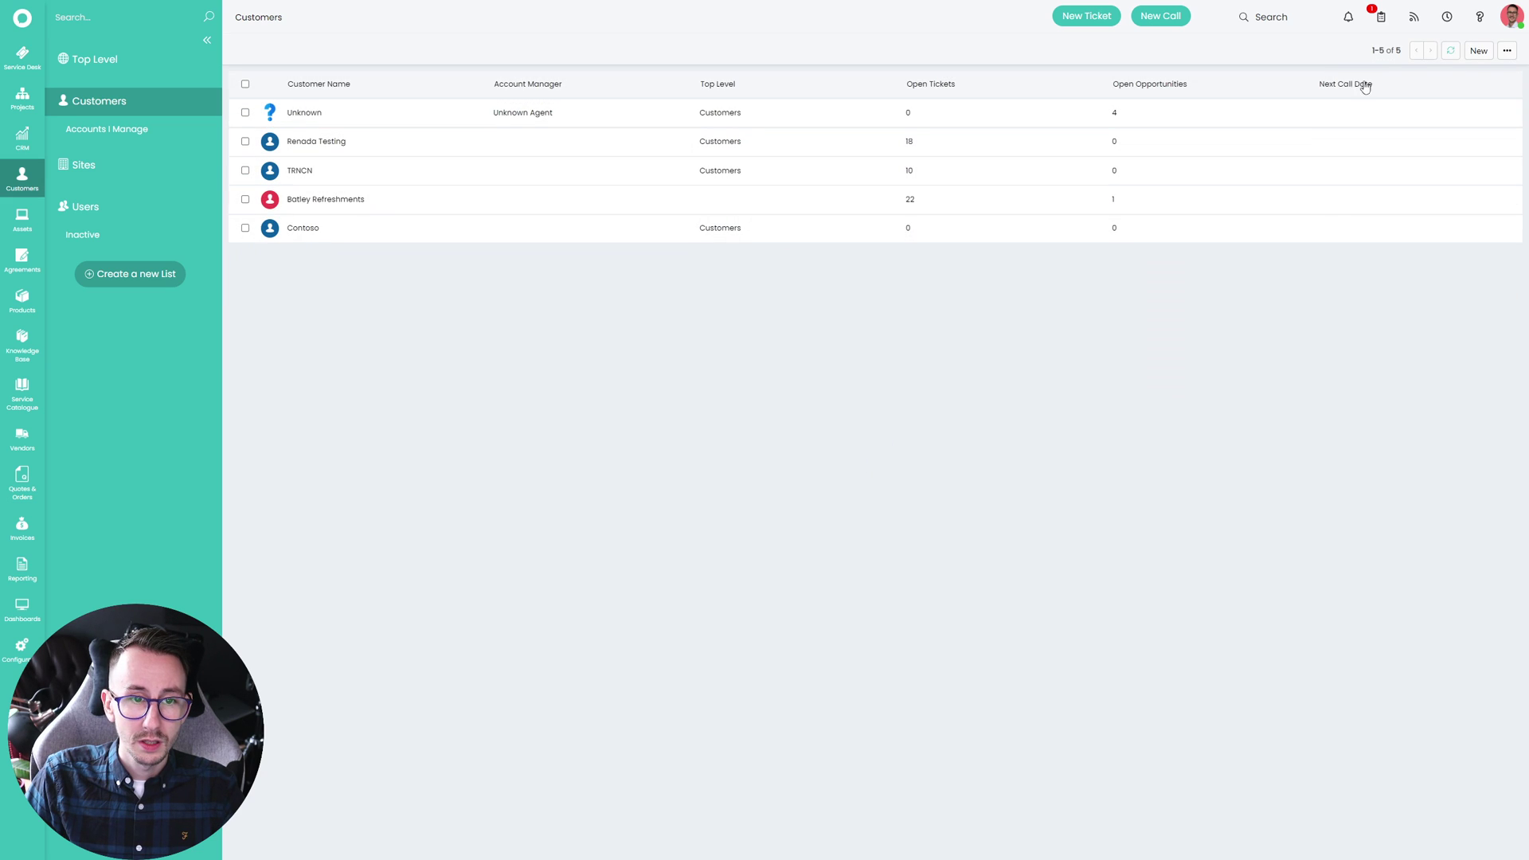
click(1507, 50)
click(1465, 142)
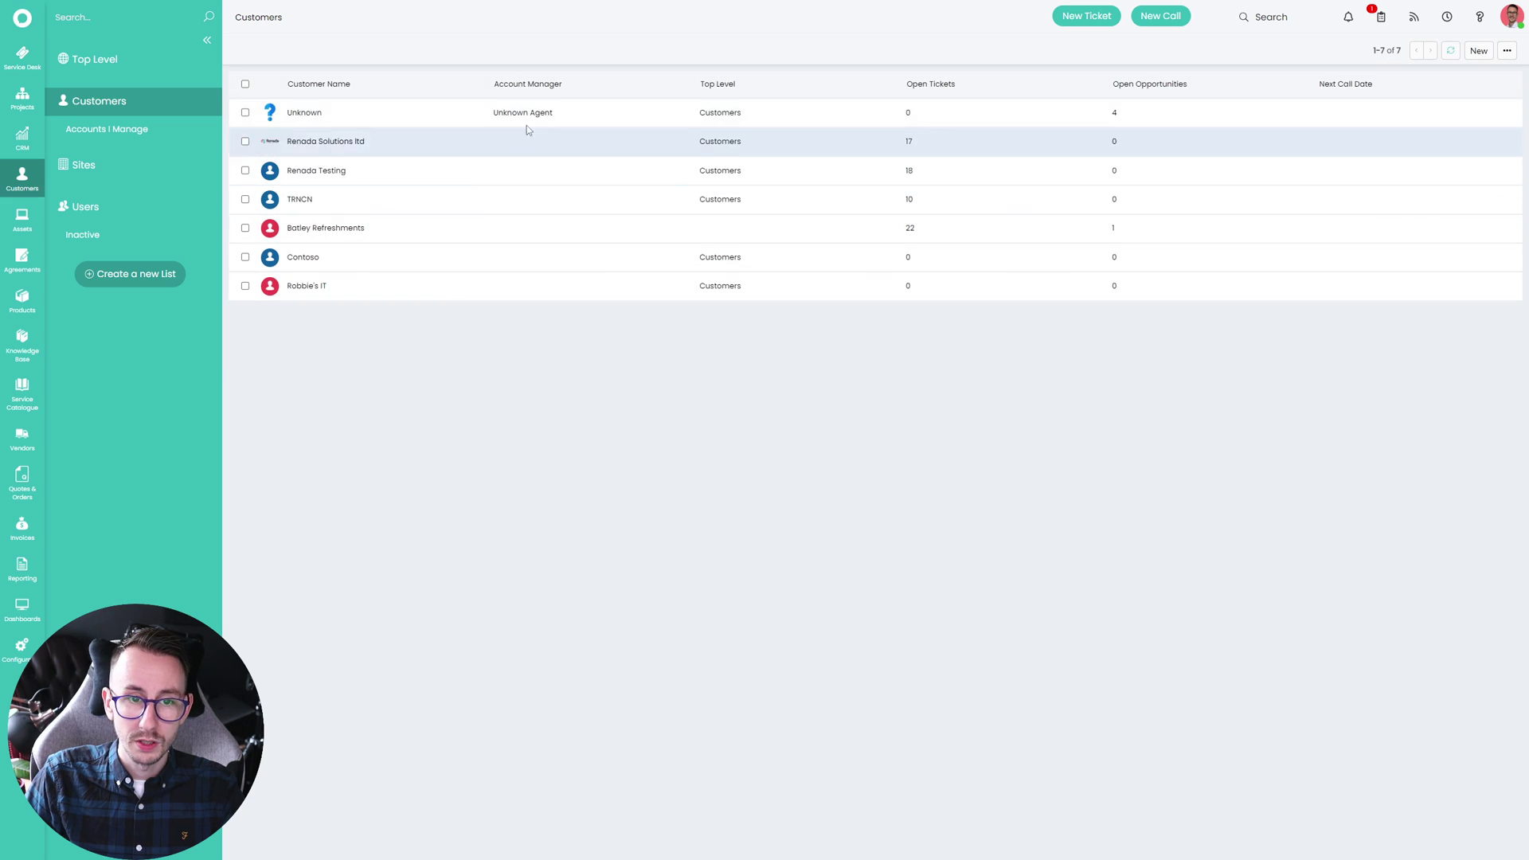
View the scheduled tickets of Renada Solutions ltd and the overall scheduled tickets list in the ticket configuration.
click(443, 144)
drag(1037, 161, 1362, 167)
click(1229, 151)
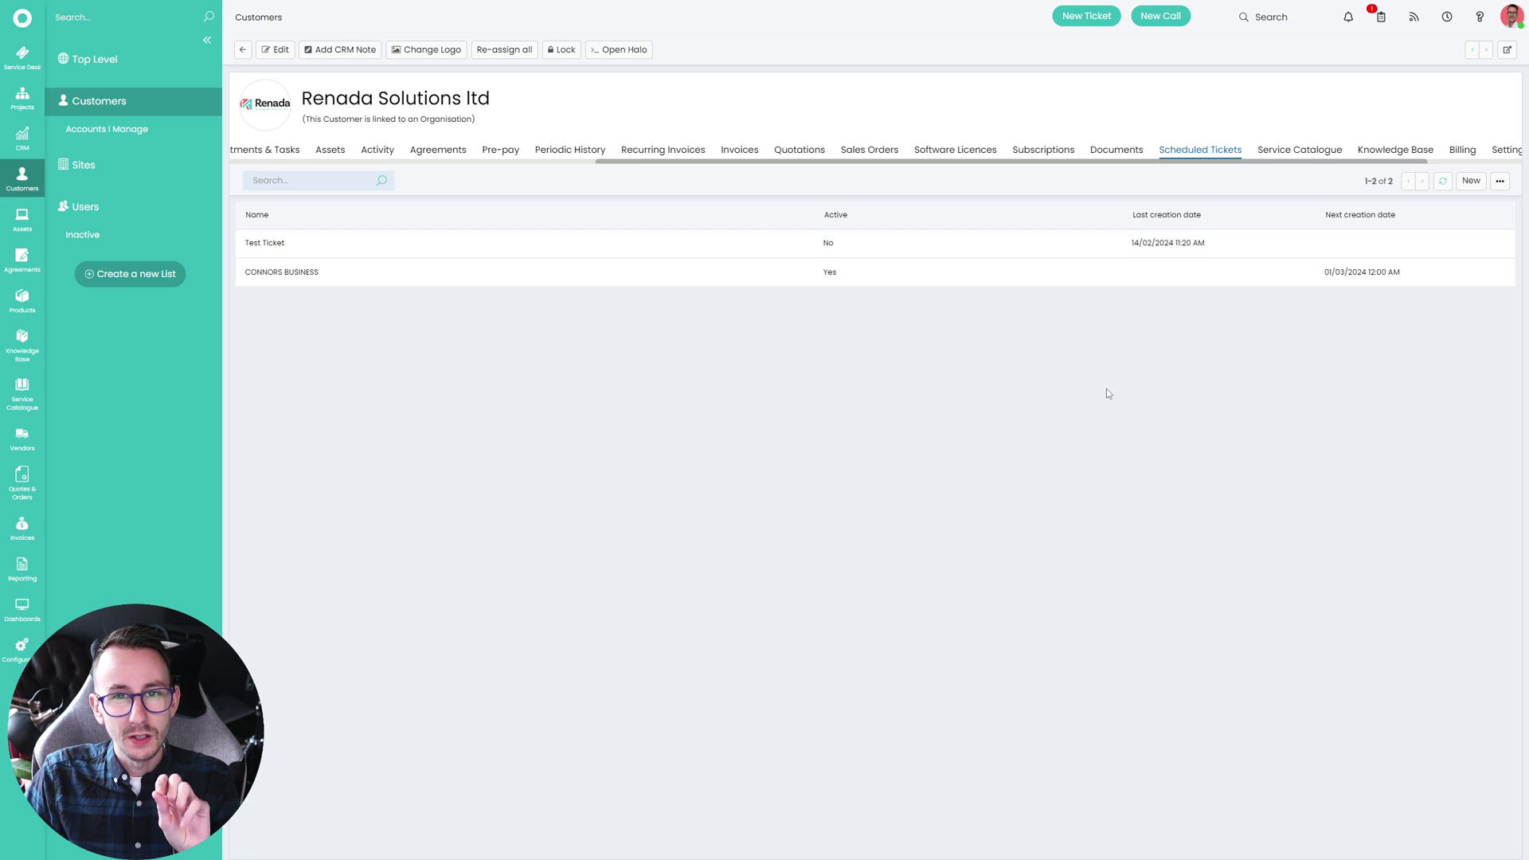
click(22, 647)
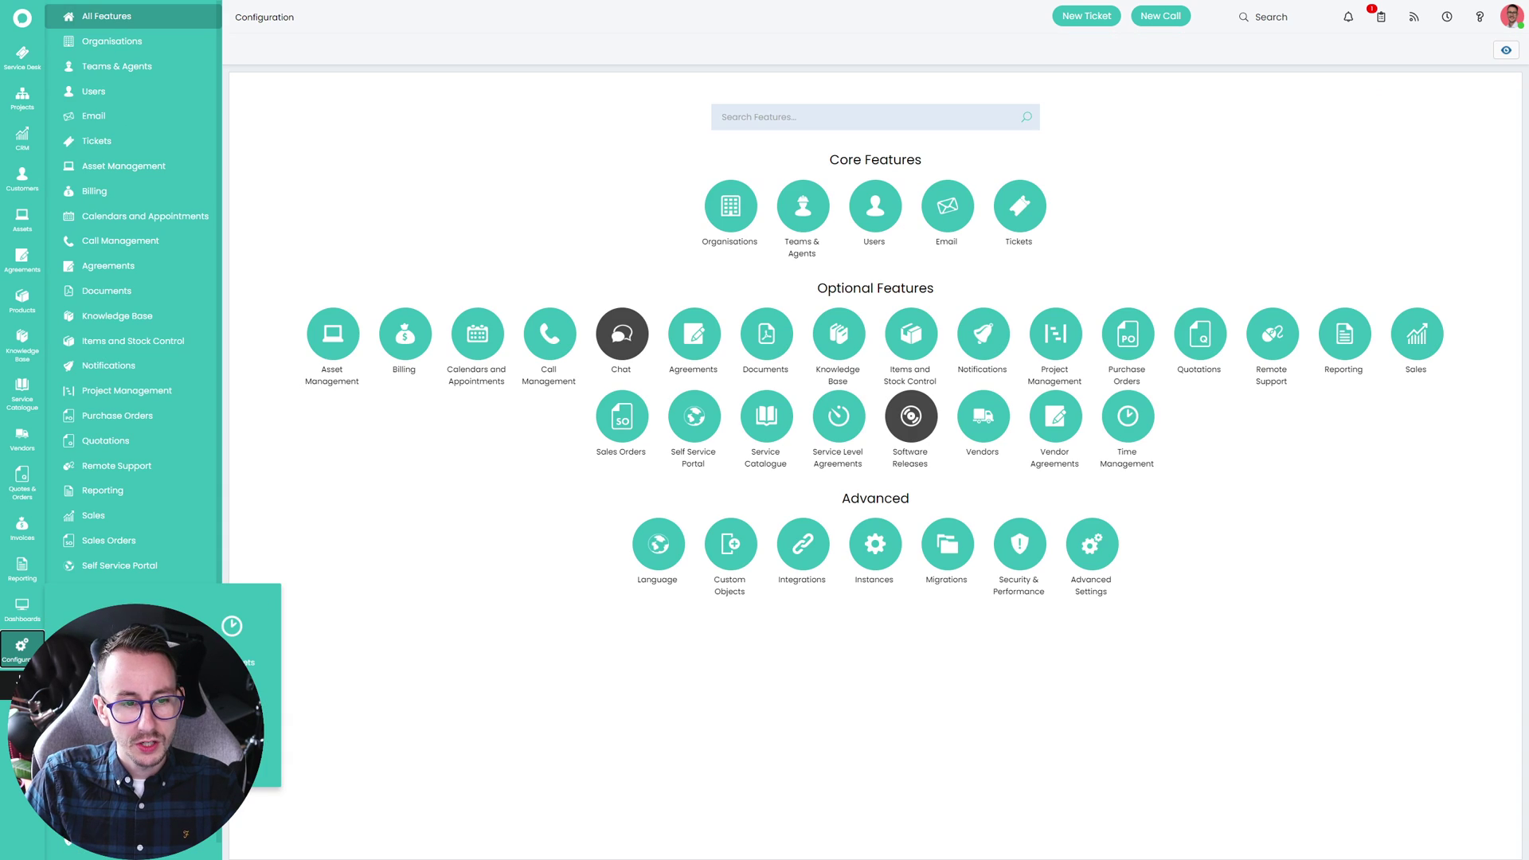
click(124, 146)
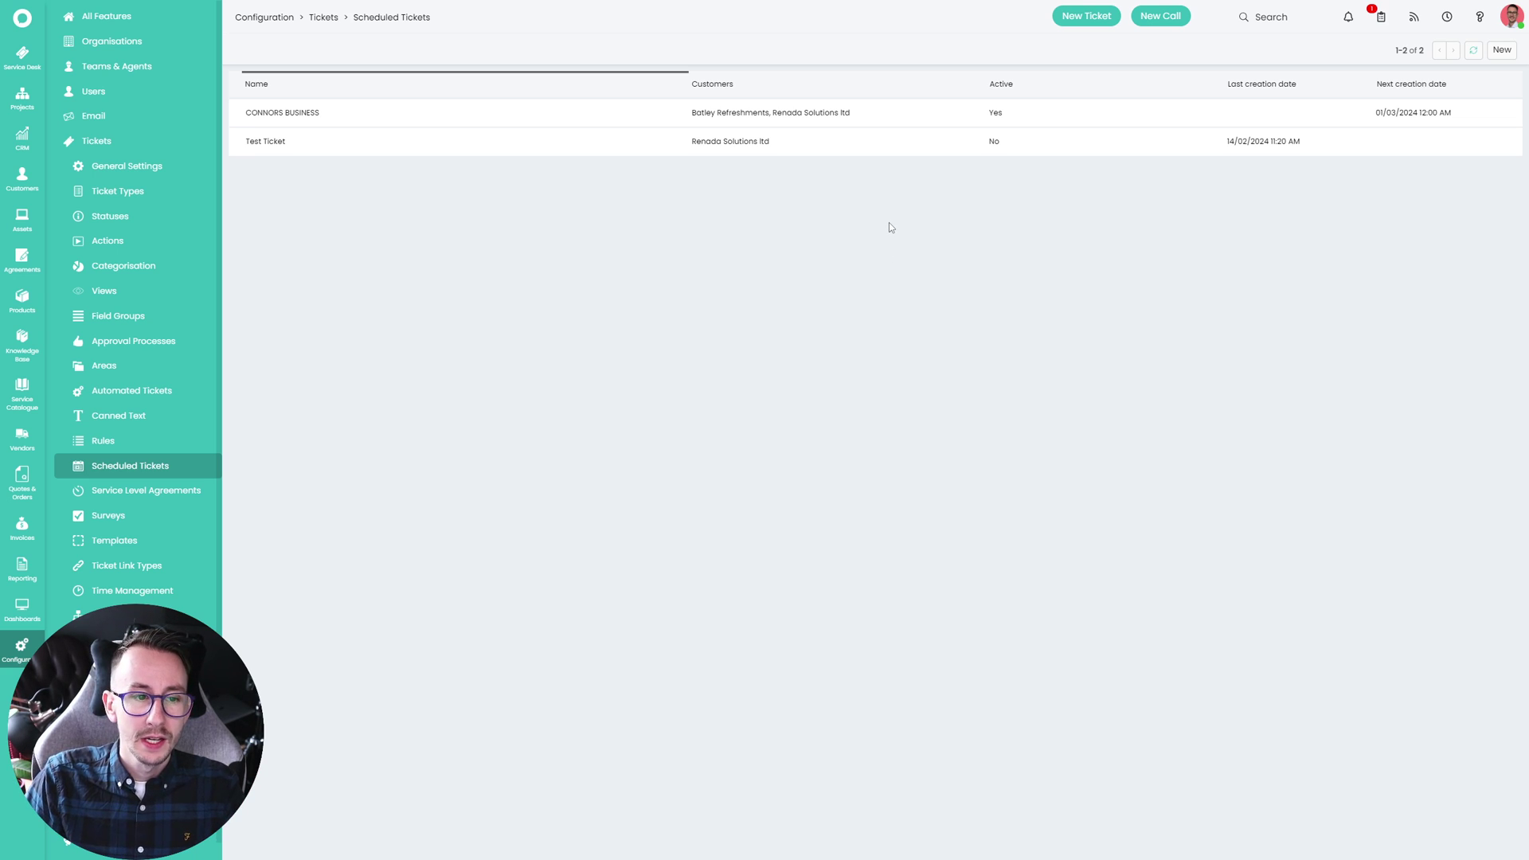
Open the Renada Testing - 001 customer agreement's schedule for editing and review its hours, email and plan sections.
click(22, 266)
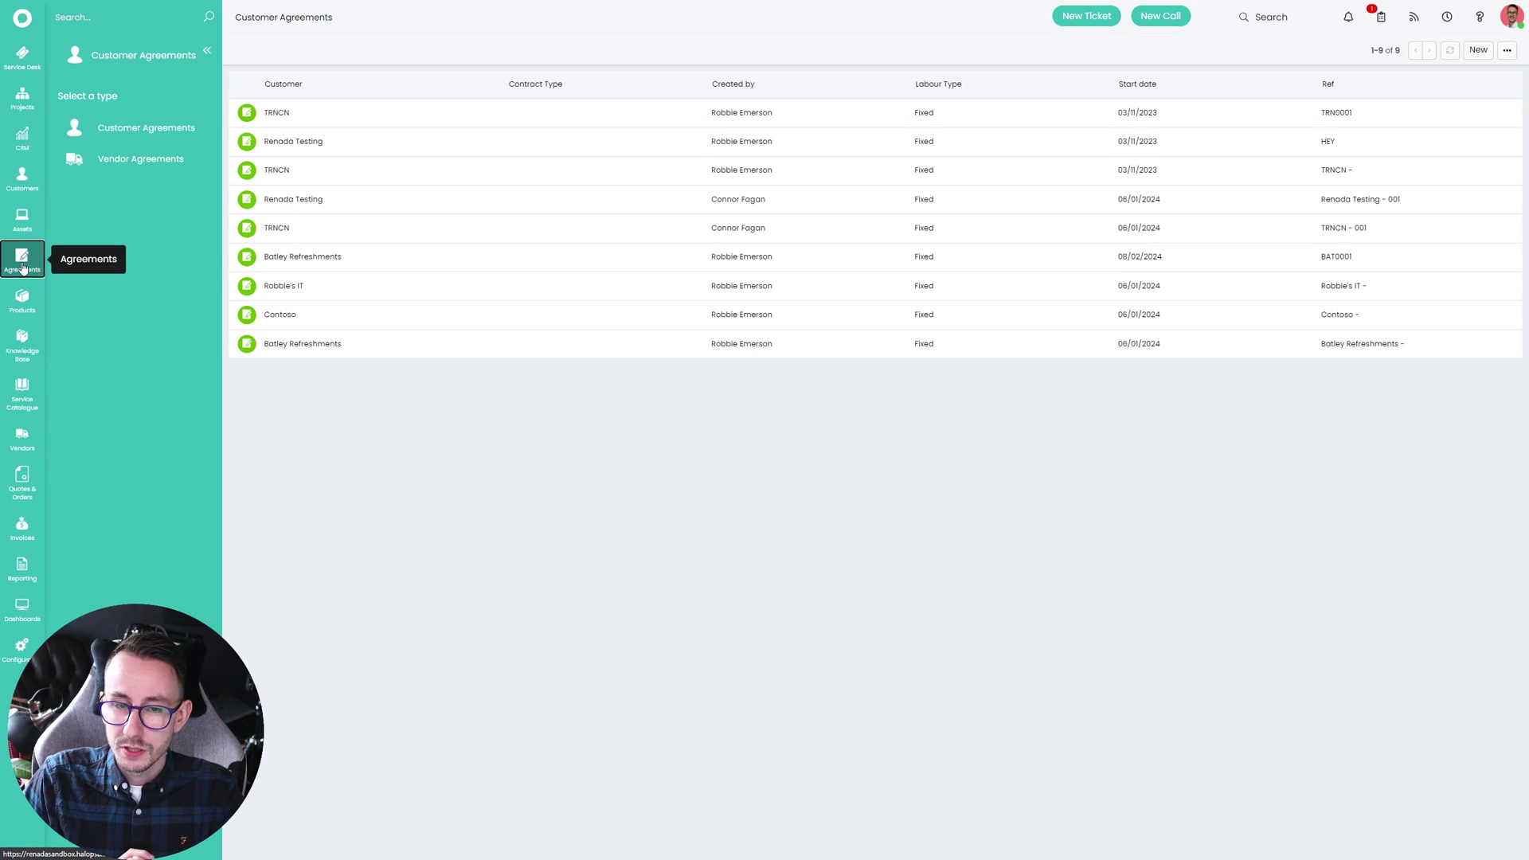
click(348, 208)
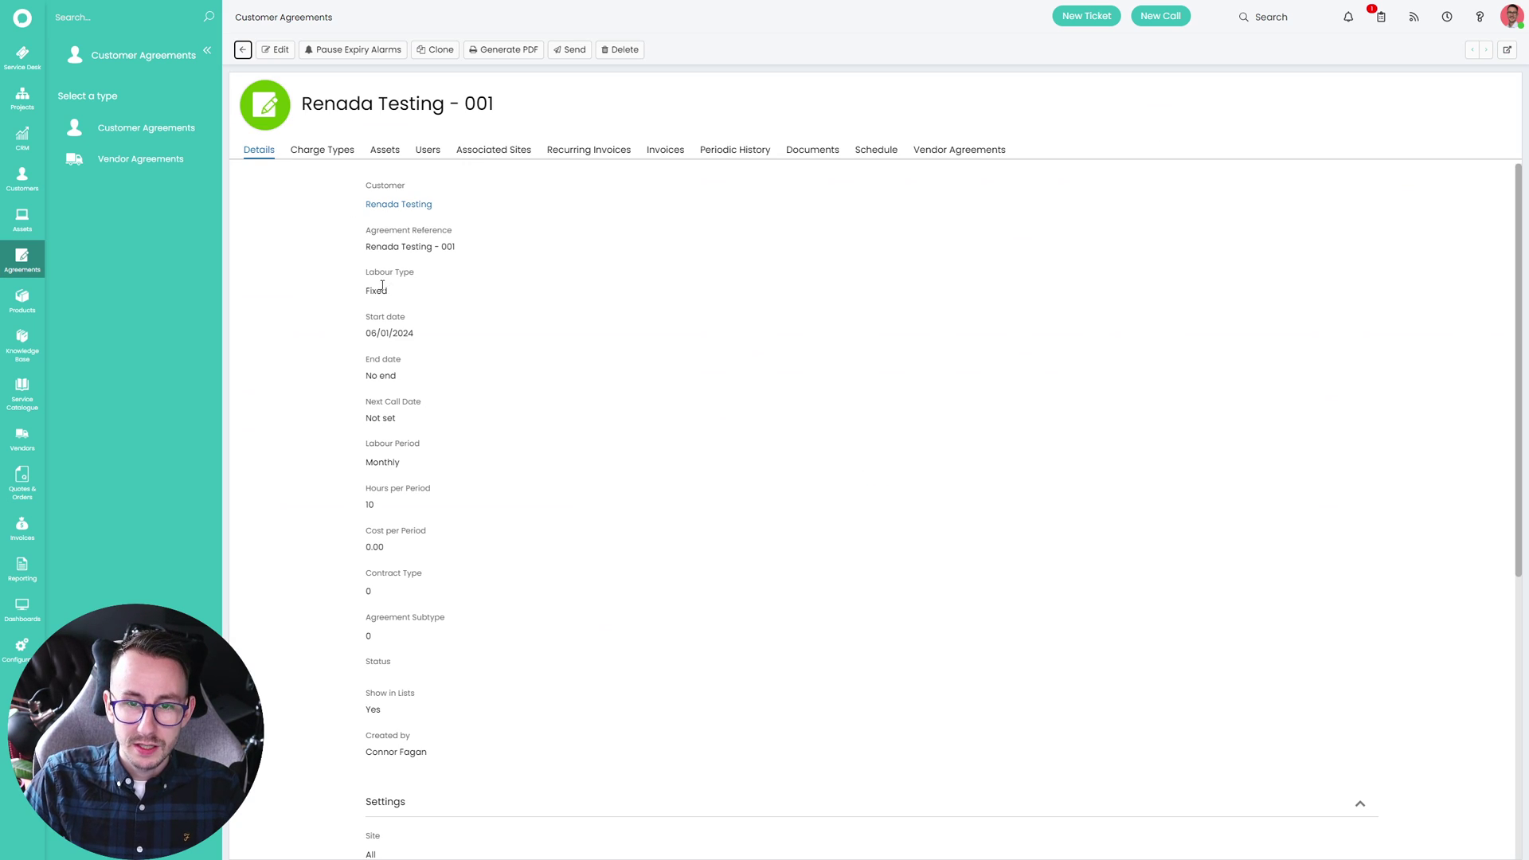
click(880, 151)
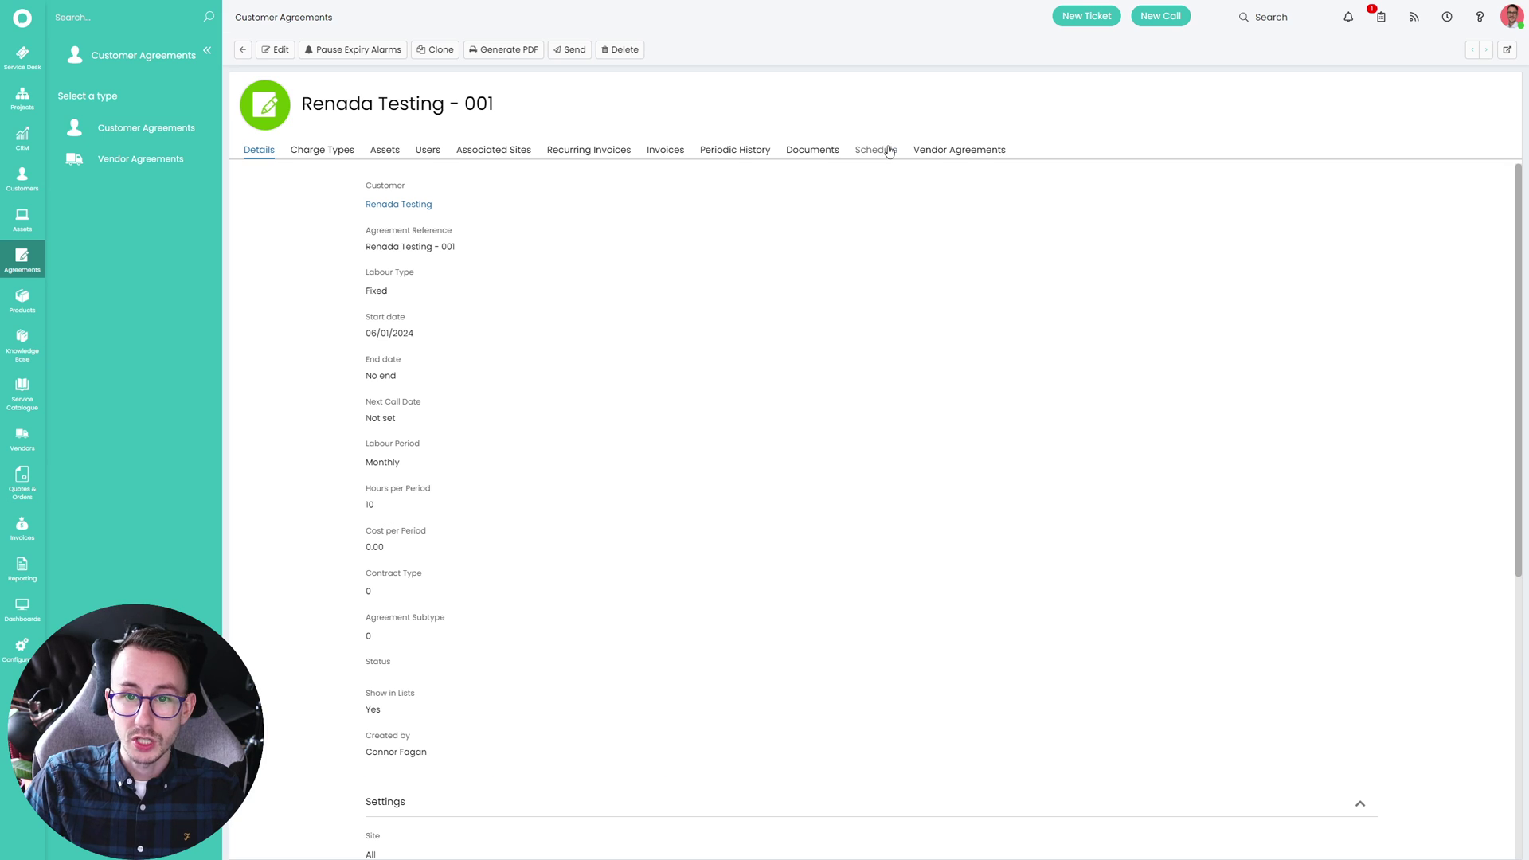
click(277, 49)
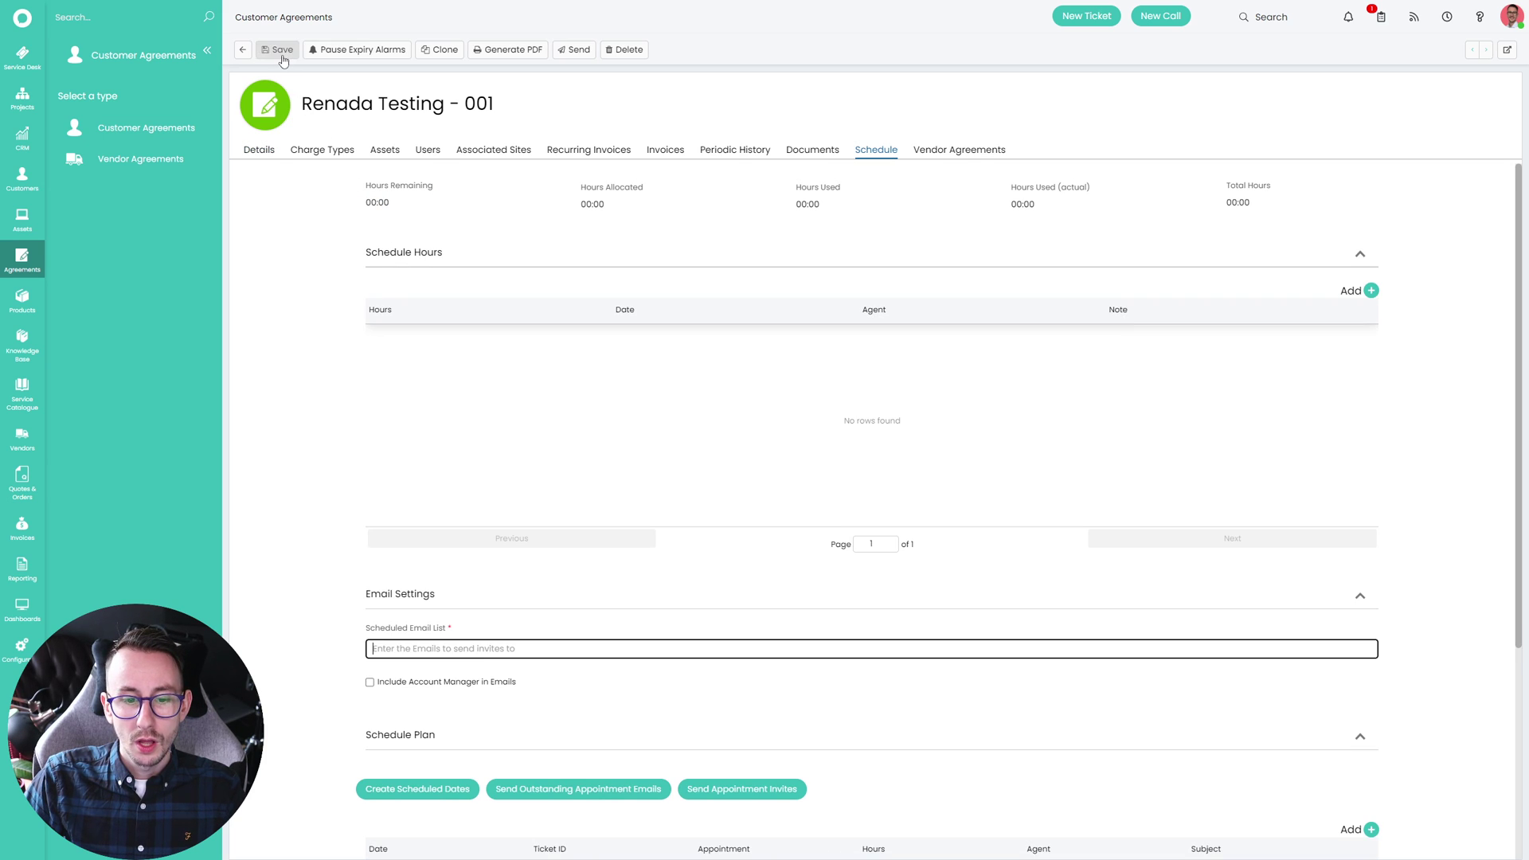
scroll(301, 471, down, 4)
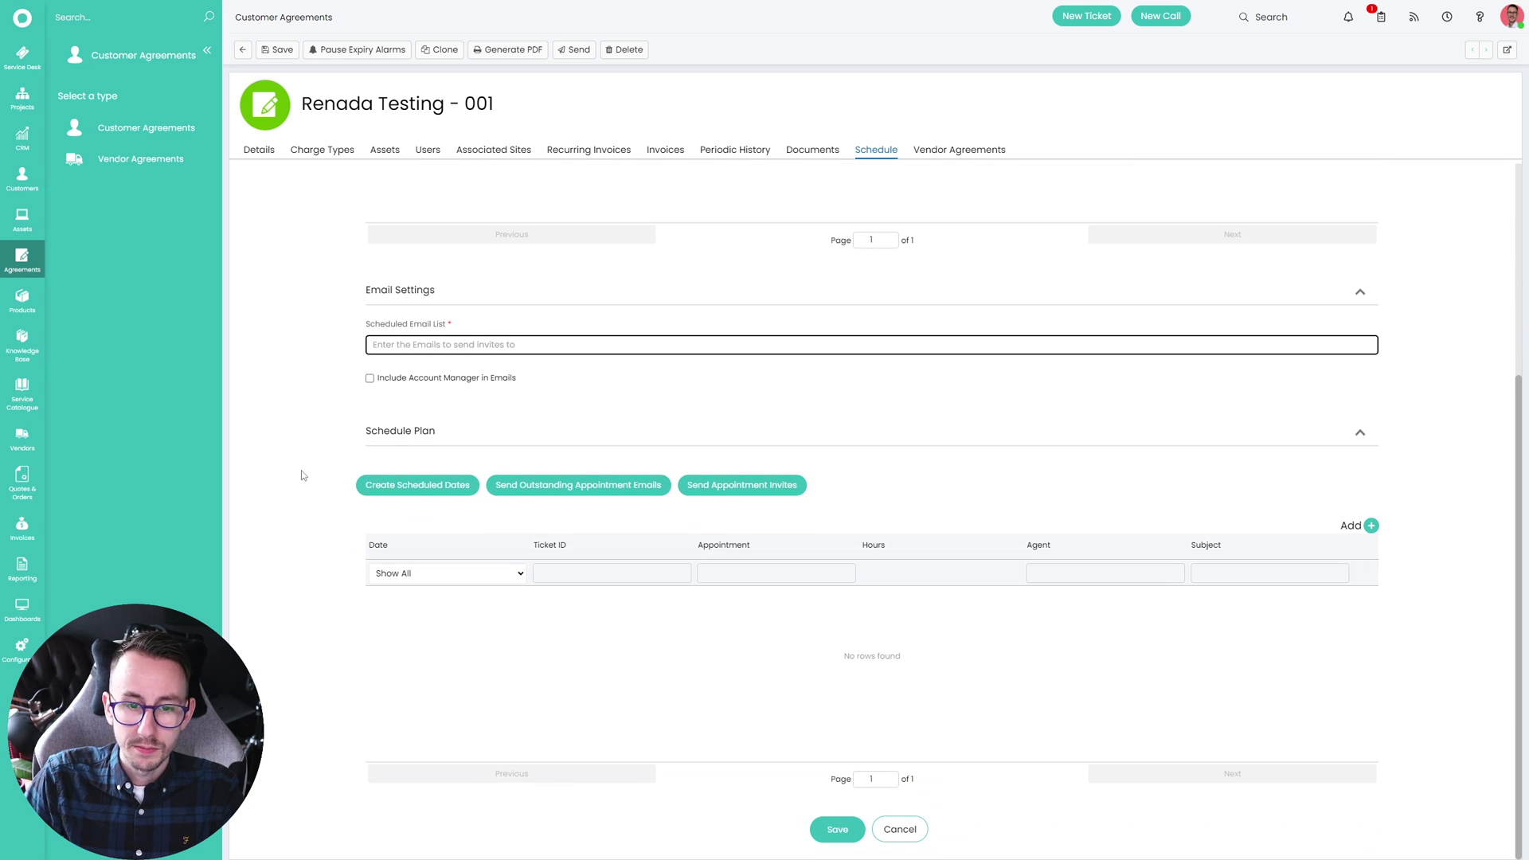
scroll(318, 512, up, 4)
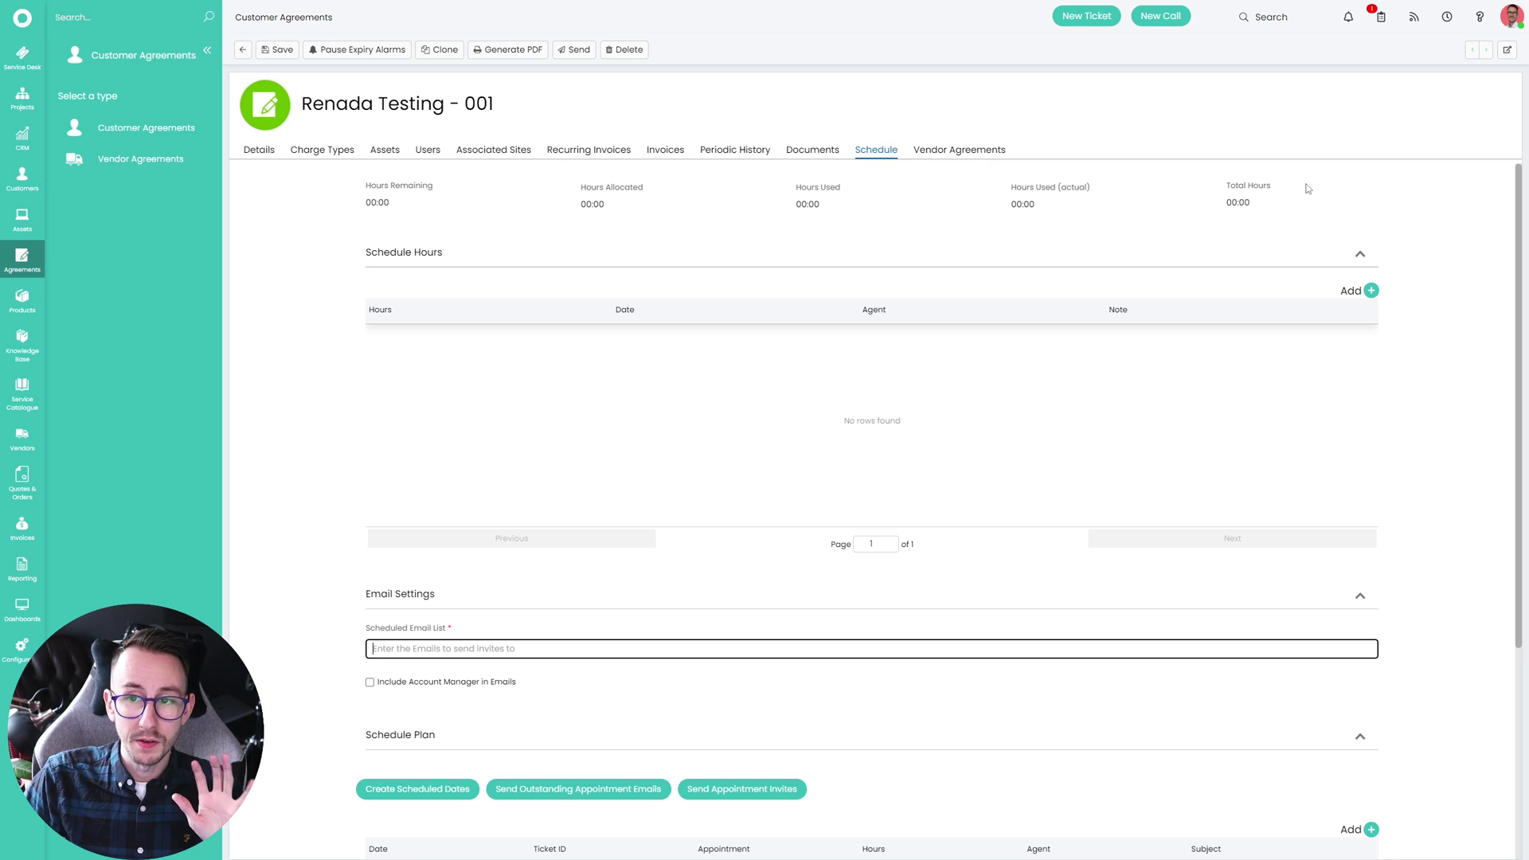
click(933, 383)
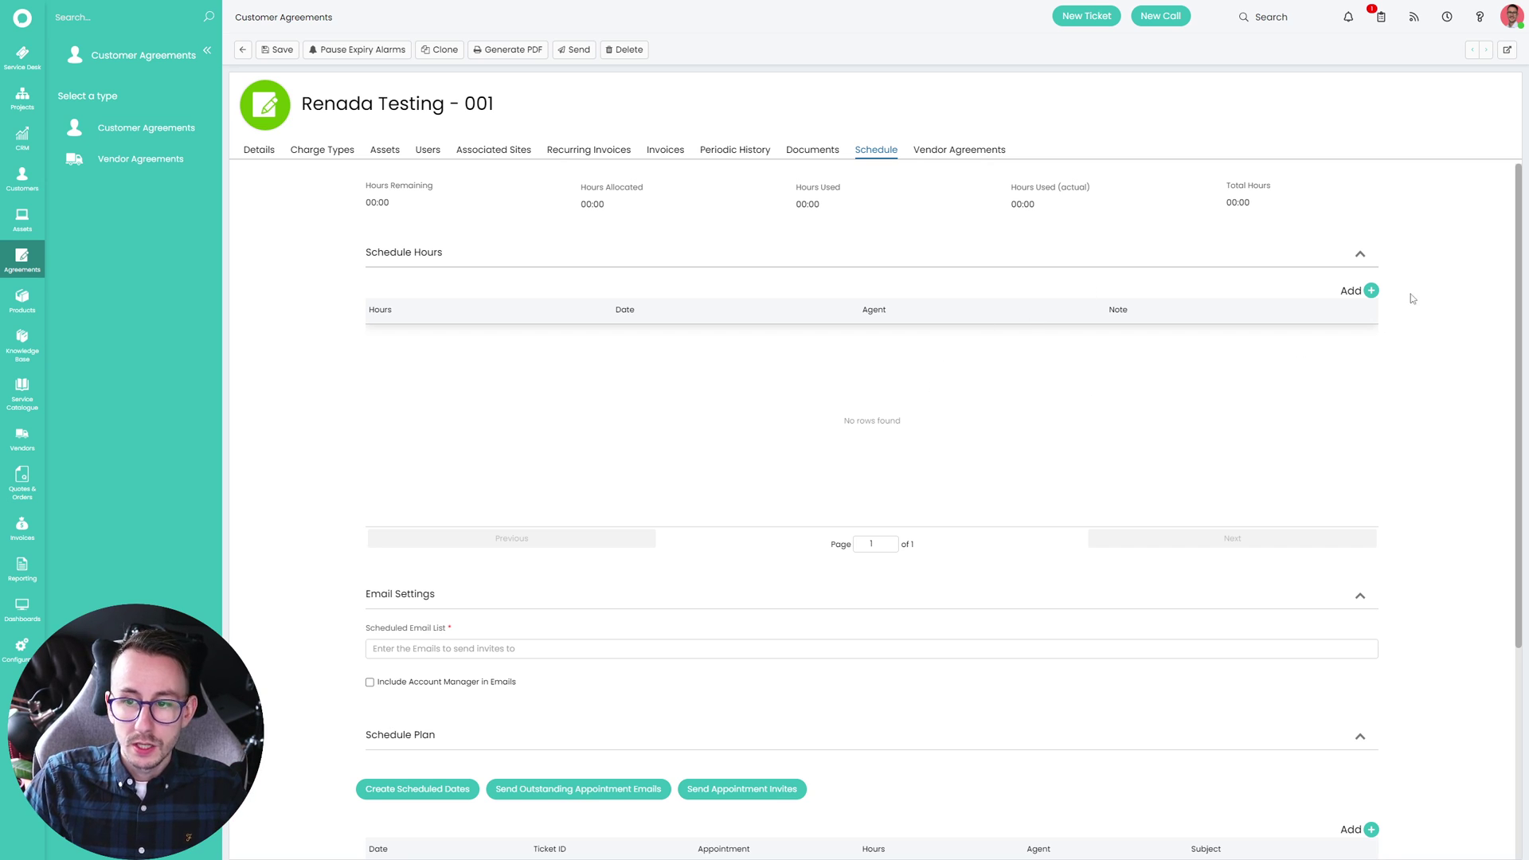
Add a Schedule Hours entry of 10 hours to the agreement and collapse that section.
click(1370, 291)
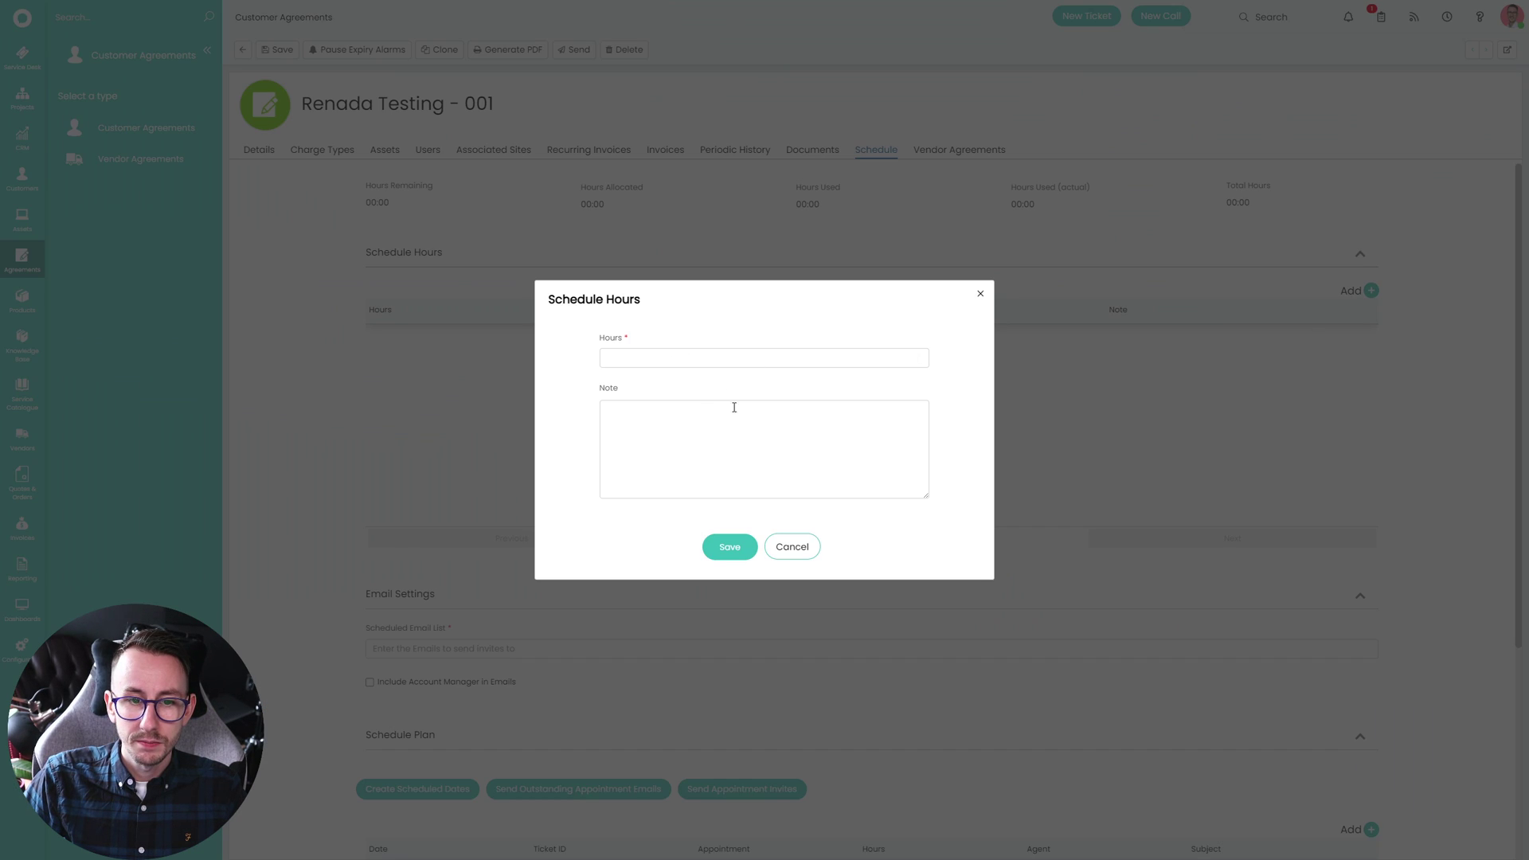
click(788, 545)
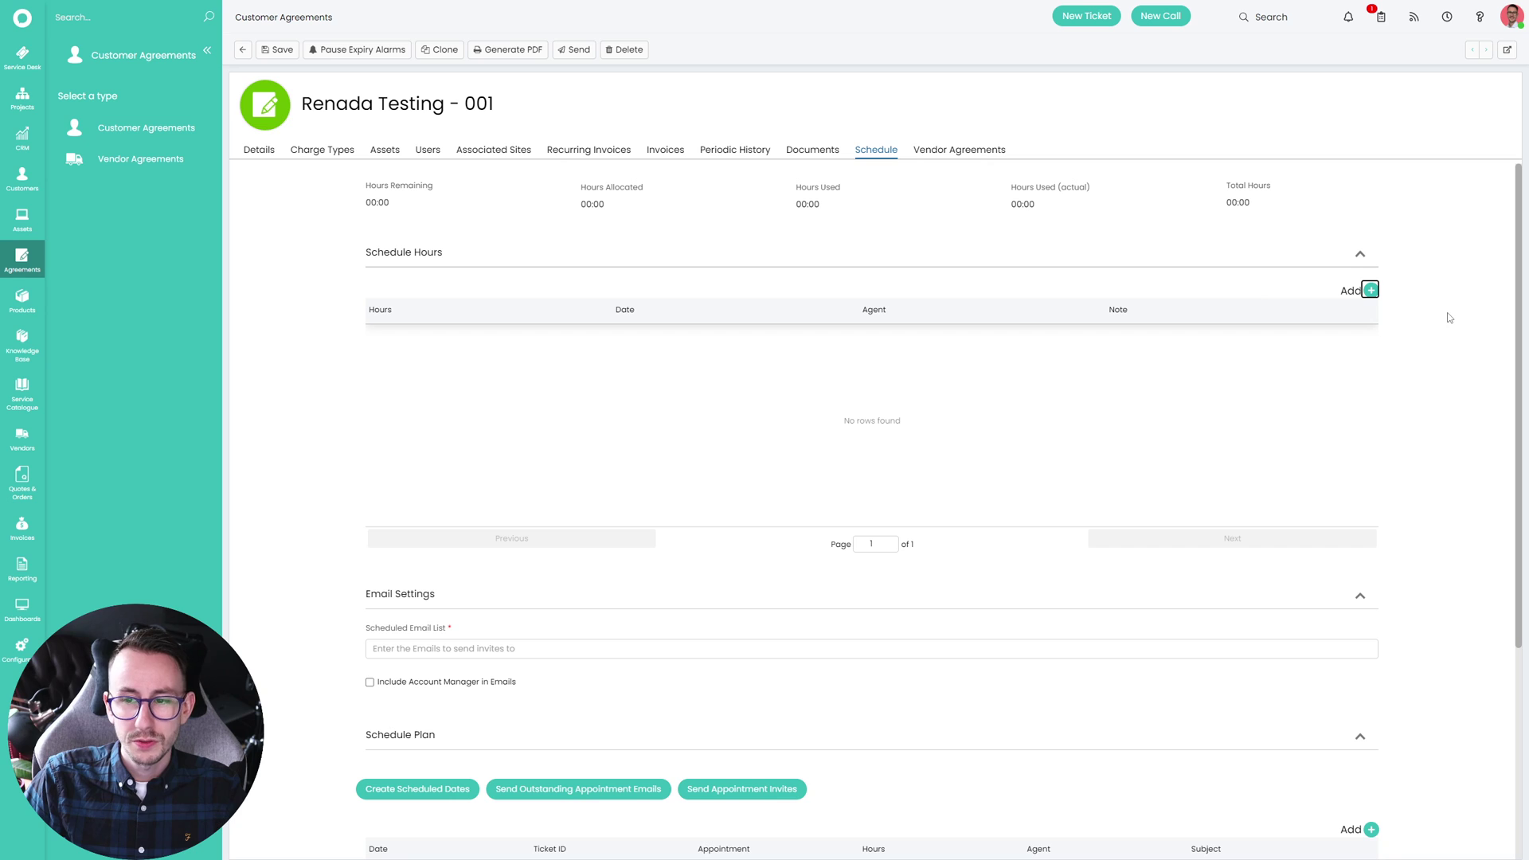
click(1369, 290)
click(691, 360)
text(10)
click(730, 547)
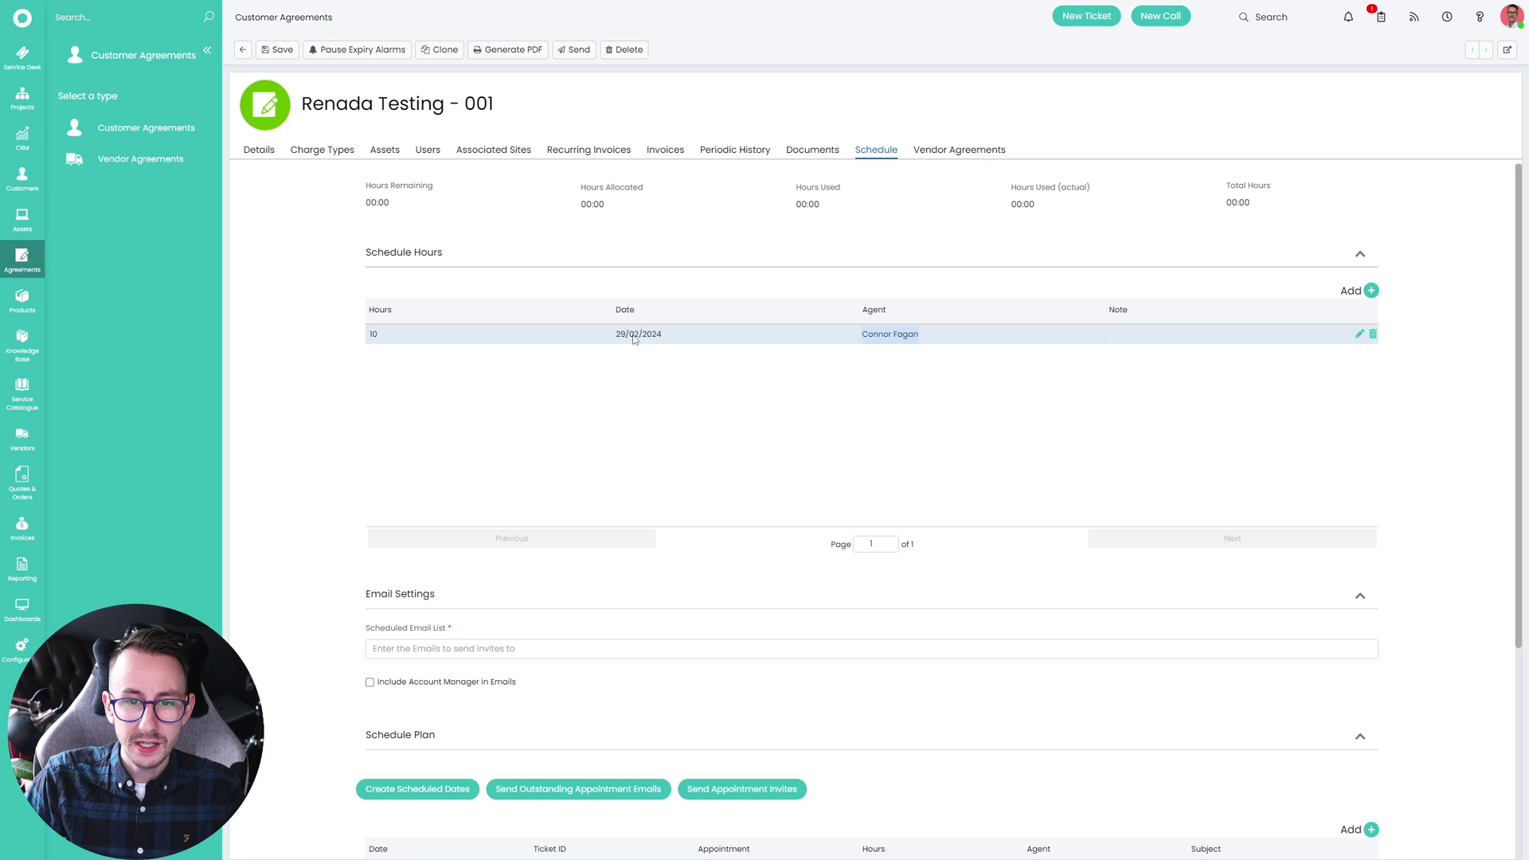
click(484, 265)
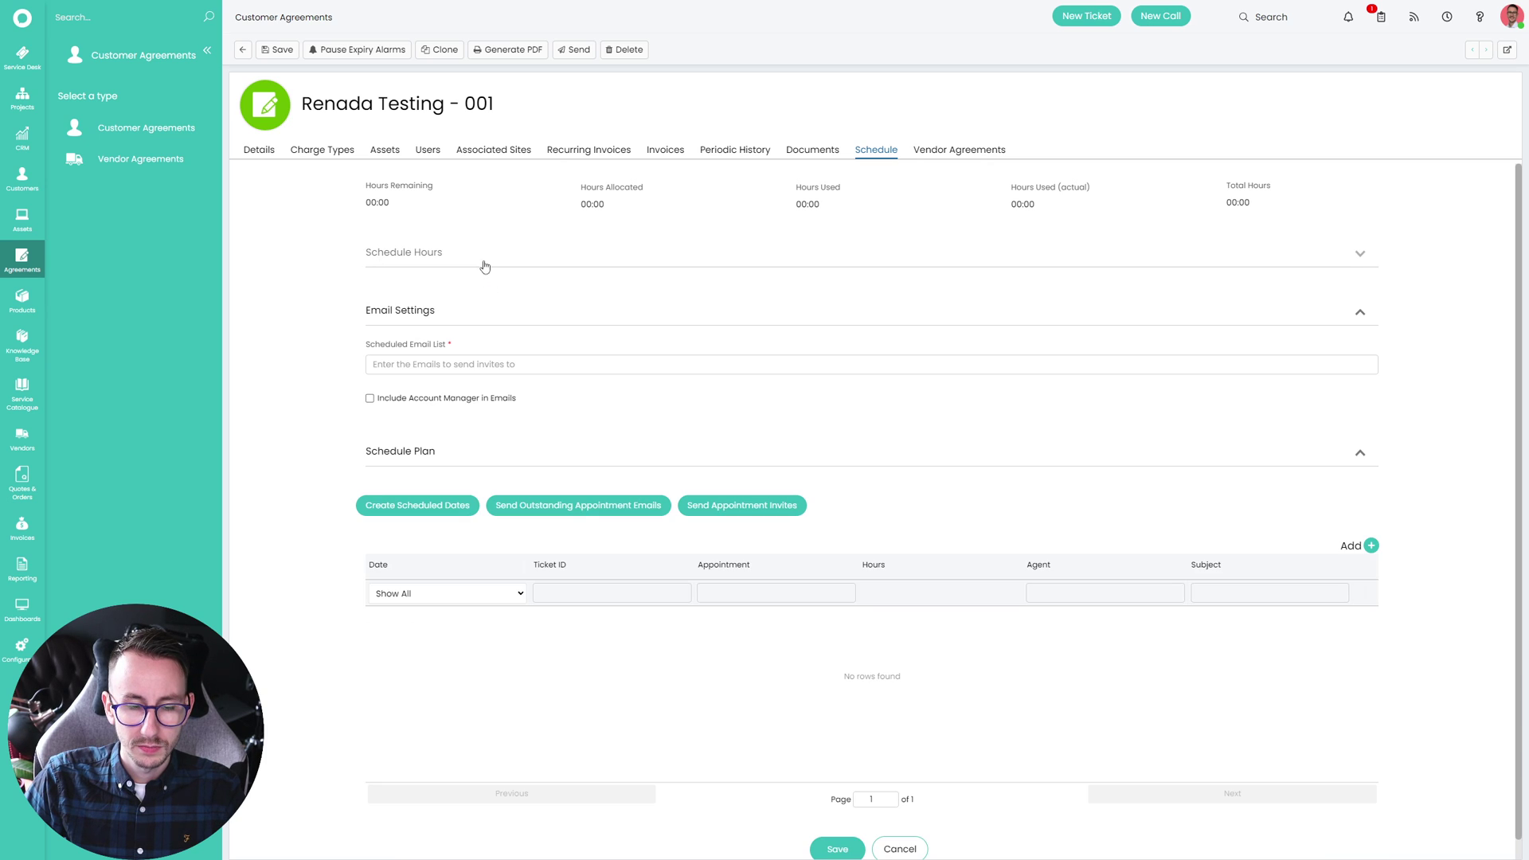
Fill in the agreement's Scheduled Email List with the contact's e-mail address.
click(478, 364)
drag(318, 351, 451, 347)
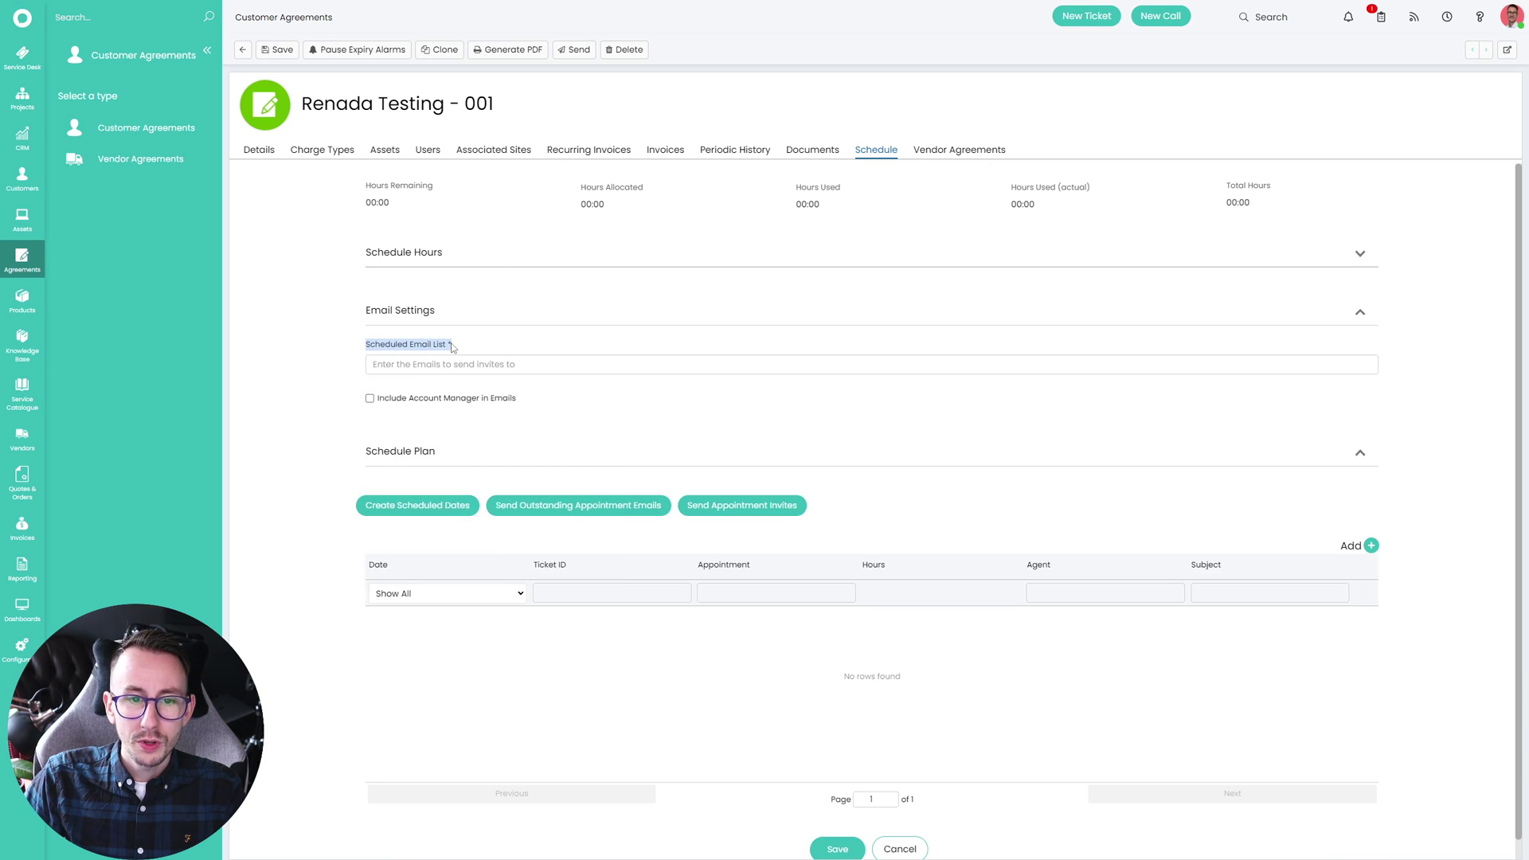
click(466, 363)
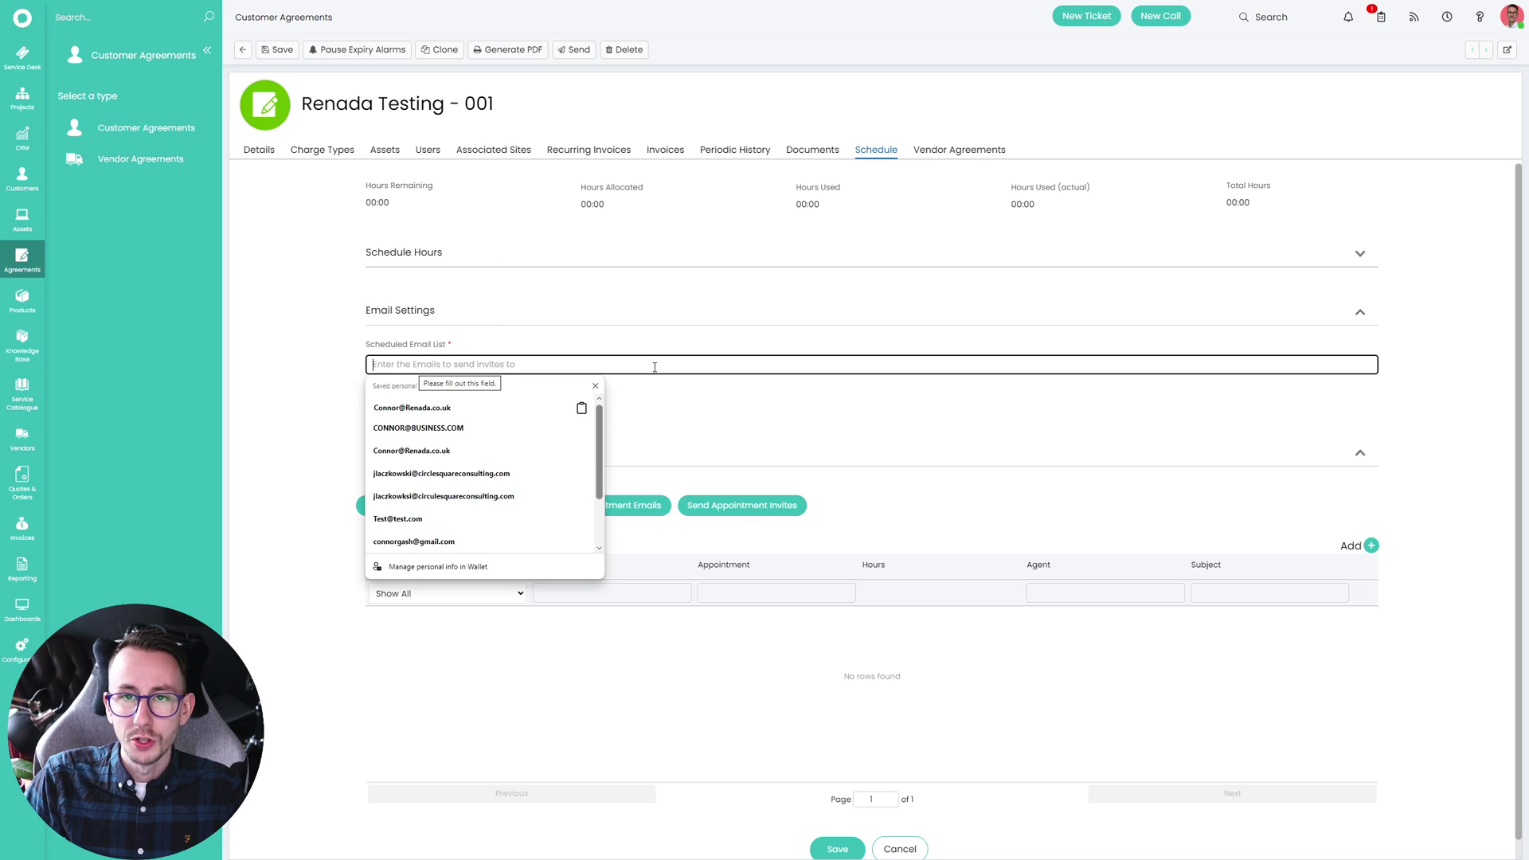
click(484, 417)
click(318, 372)
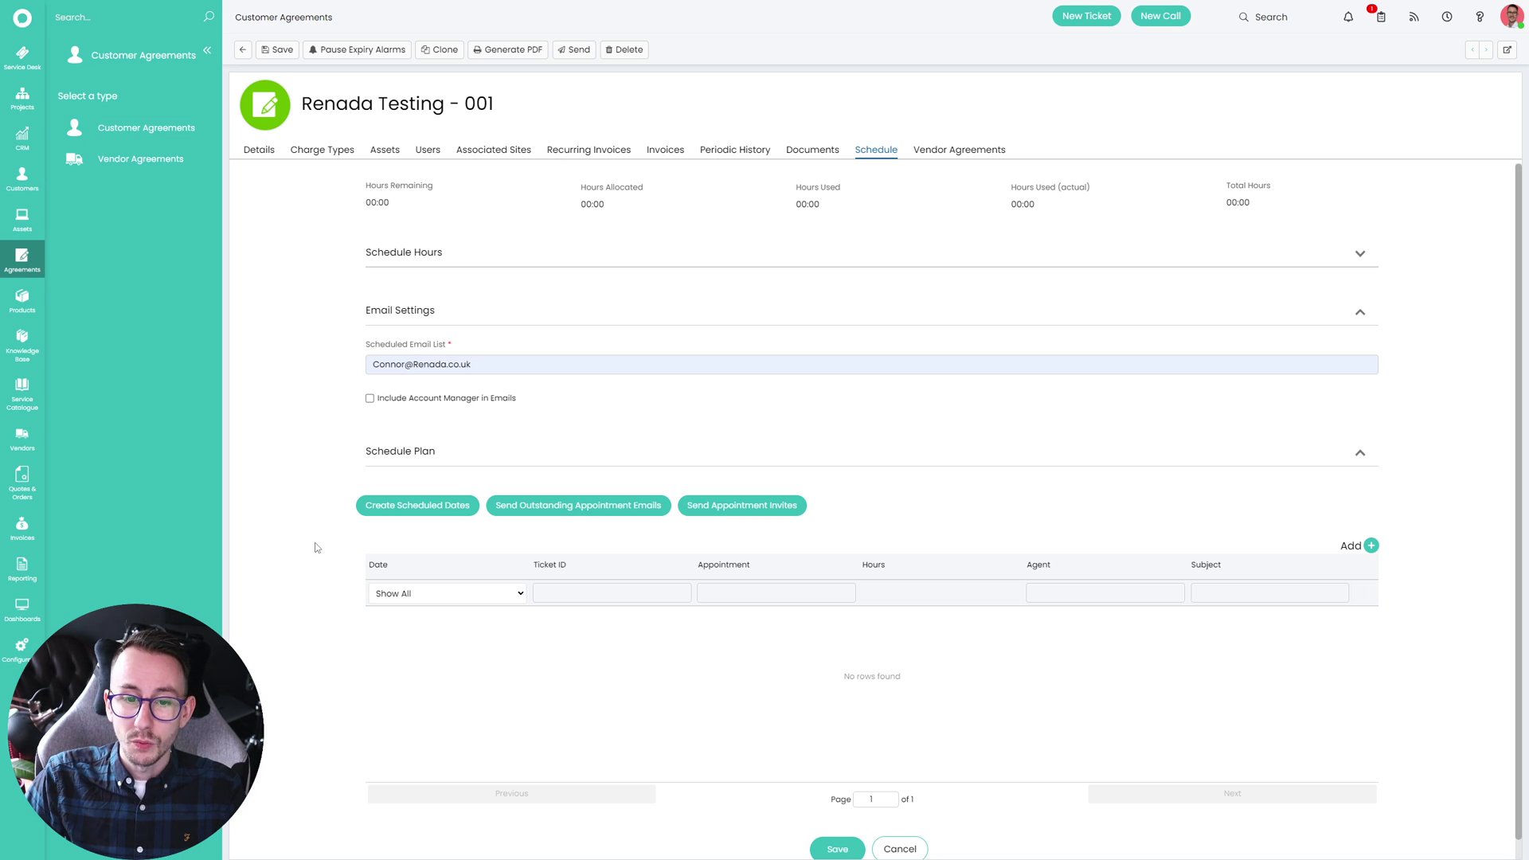
Begin creating scheduled dates for the agreement, with the start set to 01/03/2024 at 09:00.
scroll(311, 540, down, 1)
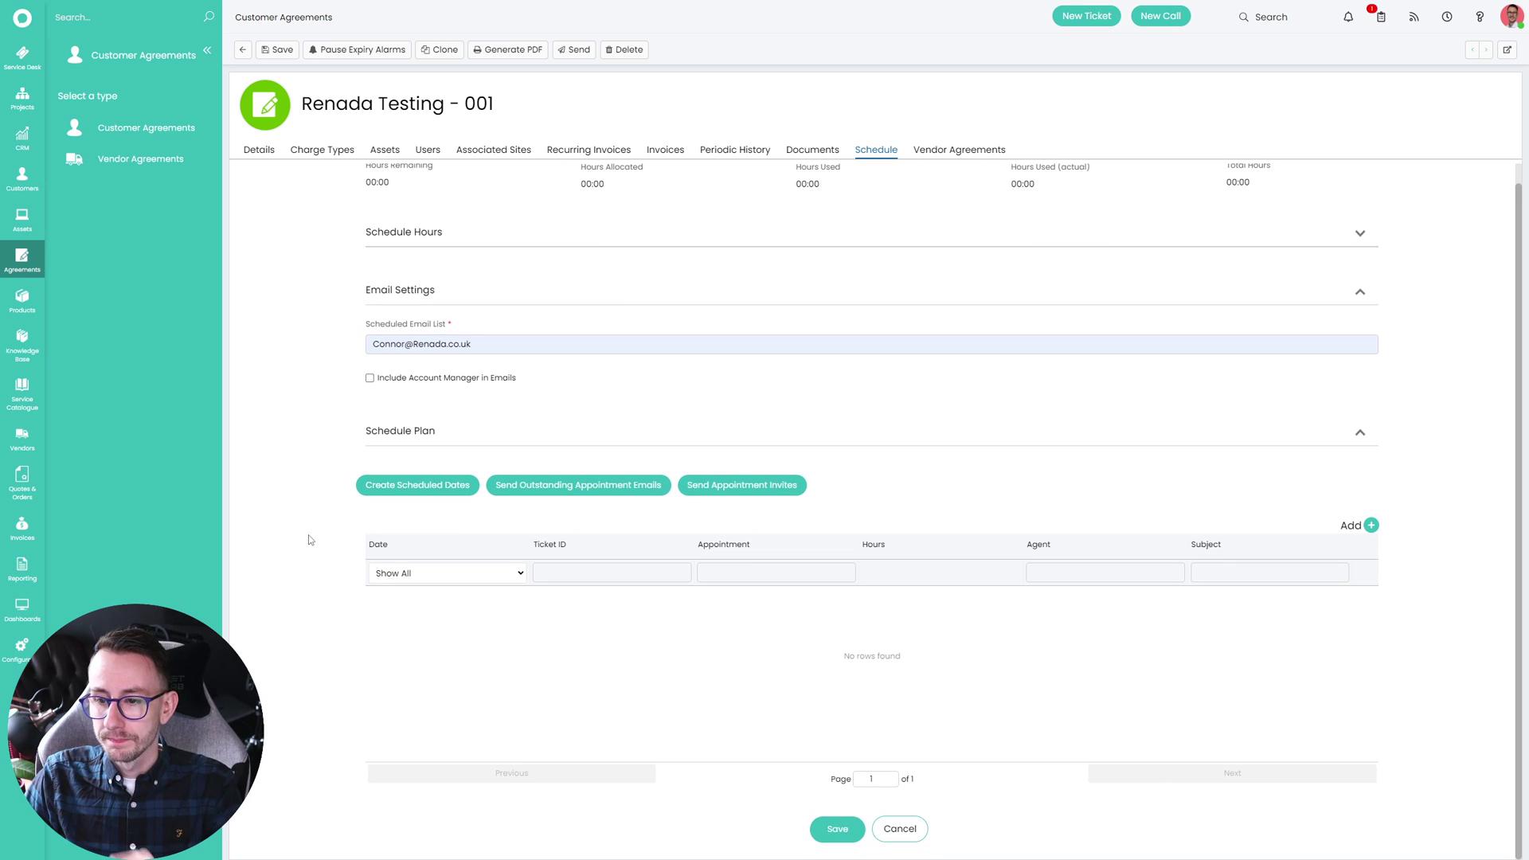
click(416, 486)
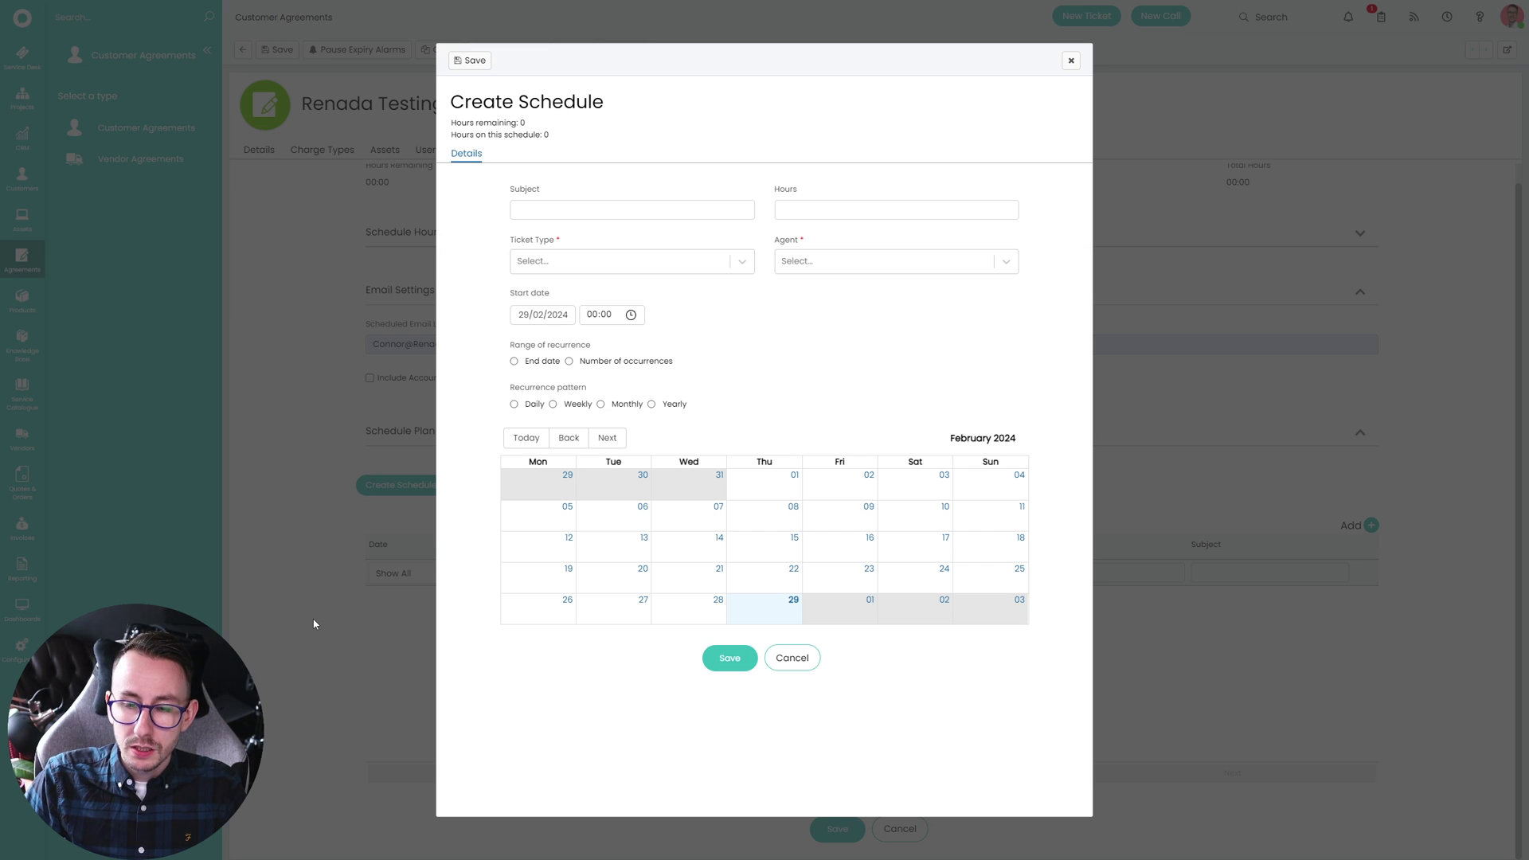
click(634, 259)
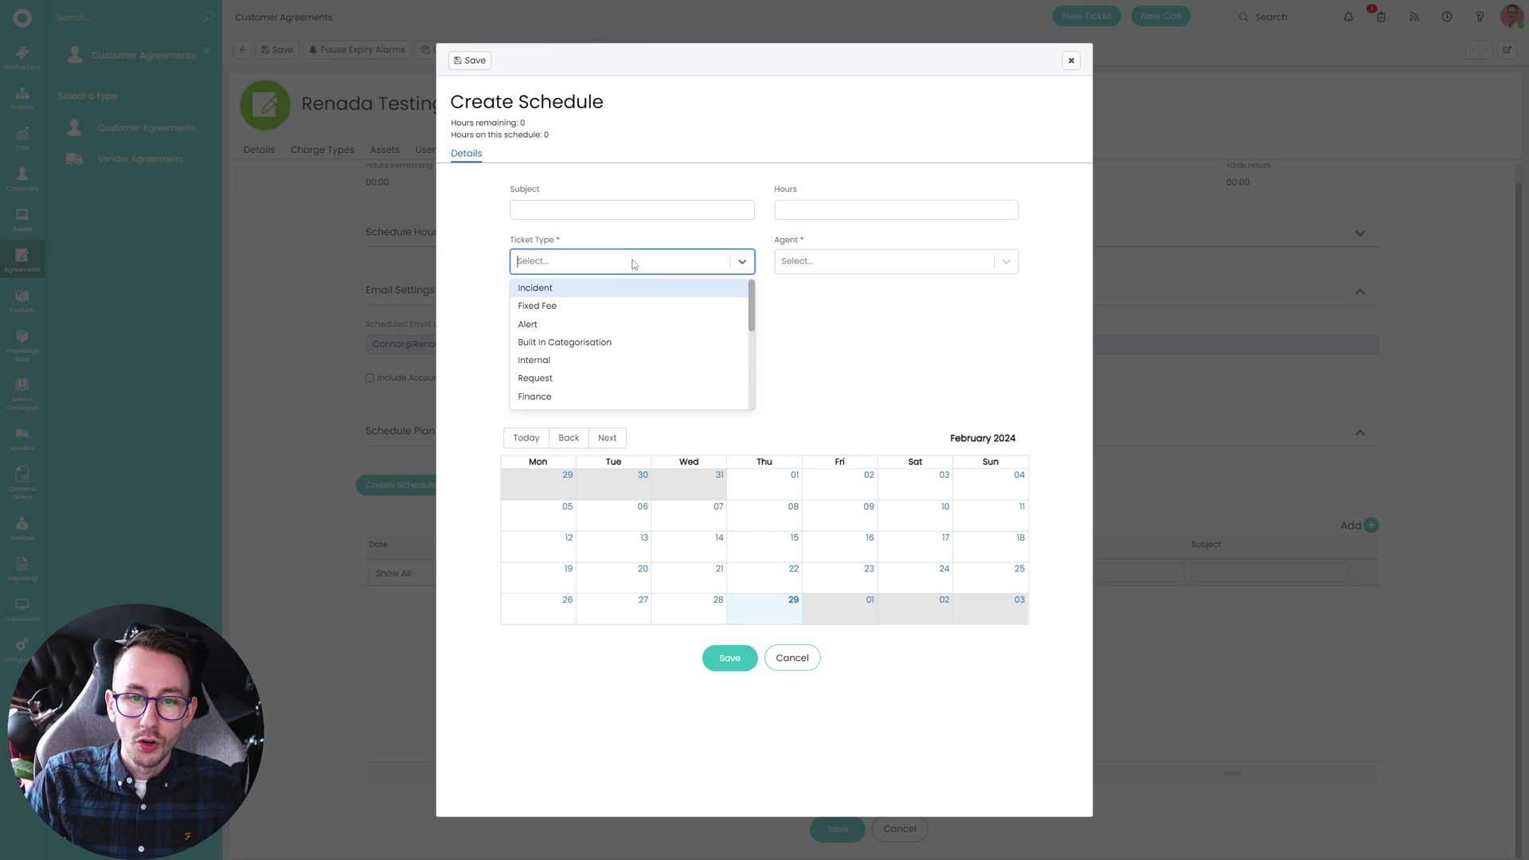
drag(784, 318, 534, 341)
click(542, 316)
click(845, 351)
click(788, 399)
click(840, 382)
click(615, 319)
text(9:00)
click(721, 313)
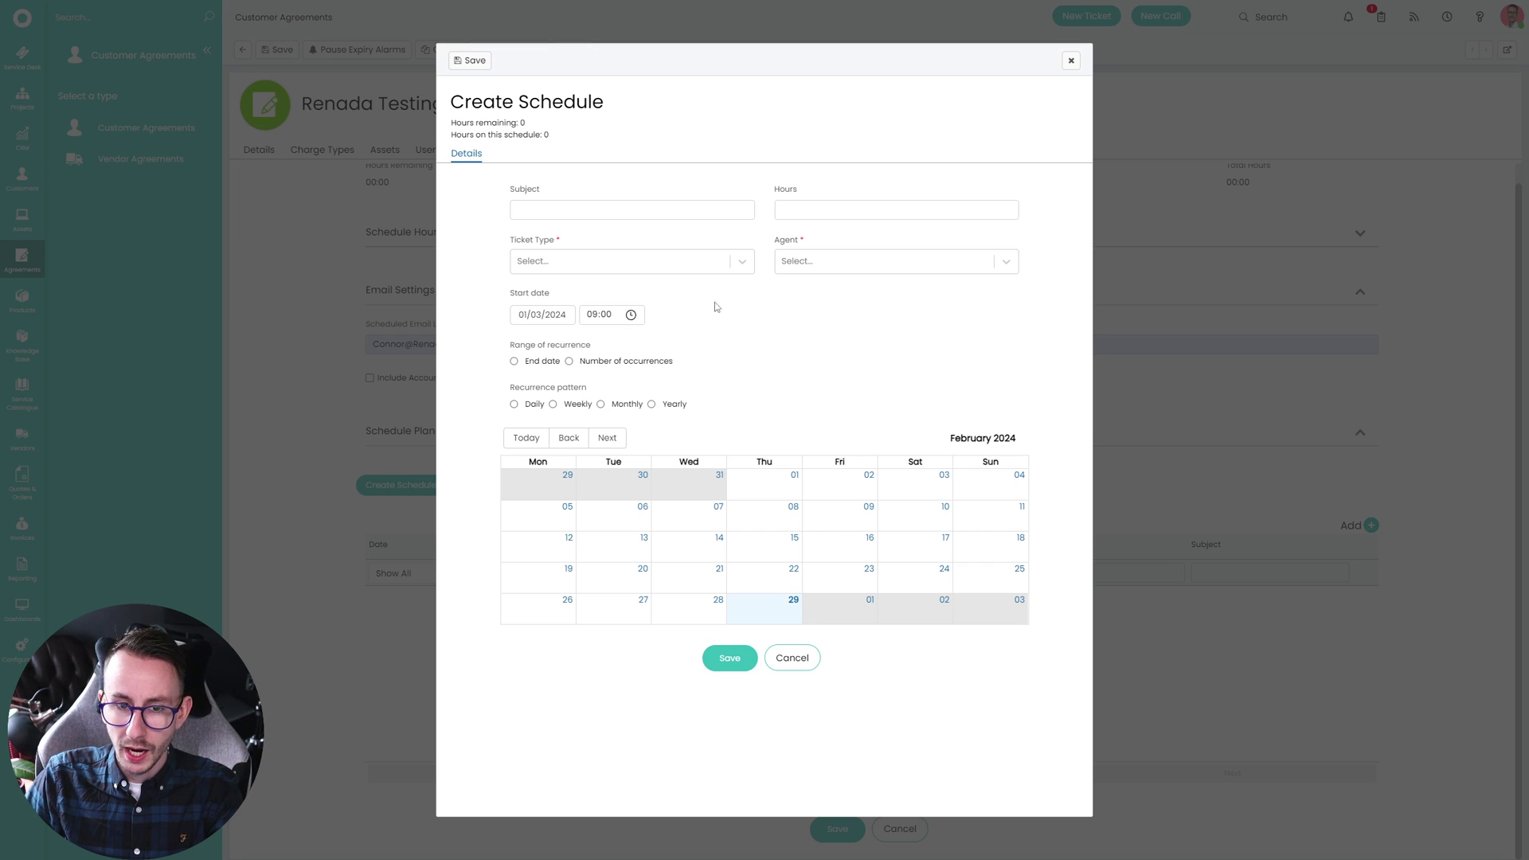
Set the new schedule's ticket type to Internal and assign the first listed agent.
click(634, 260)
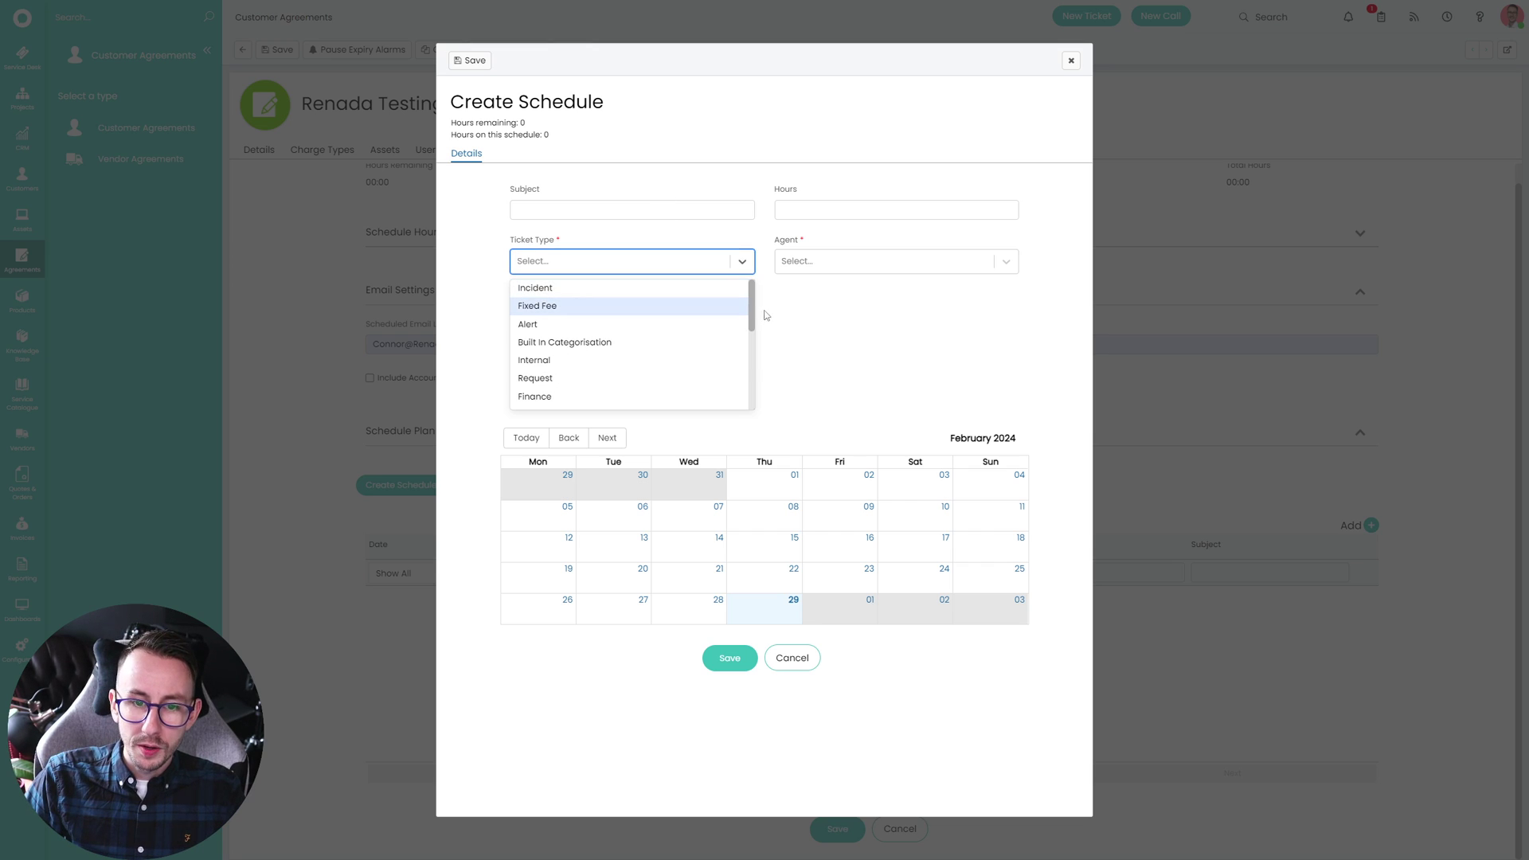
mouse_move(751, 314)
mouse_down()
mouse_move(764, 384)
mouse_move(771, 331)
mouse_up()
text(si)
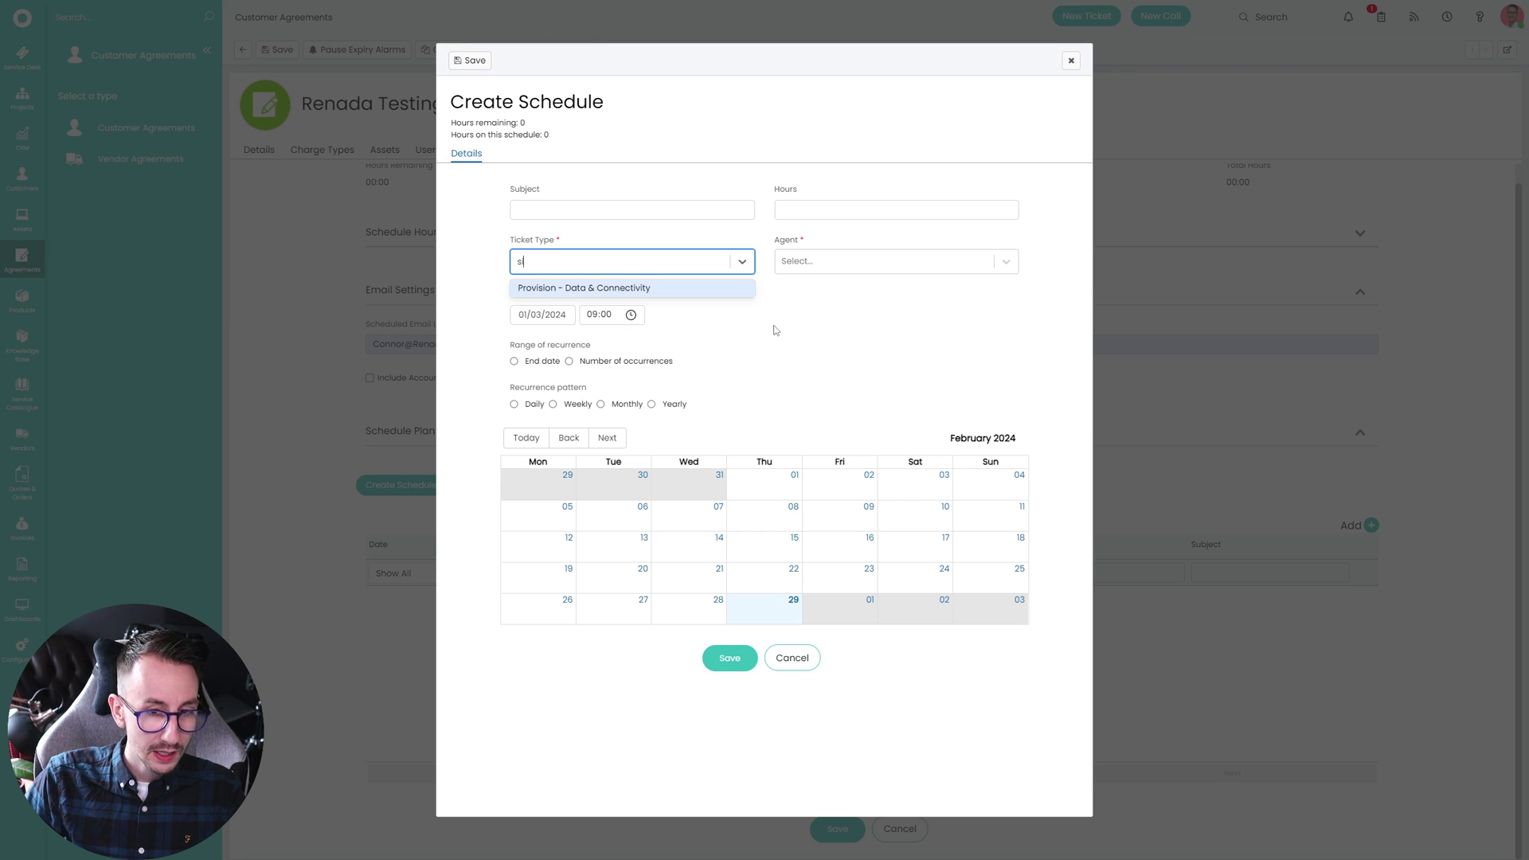
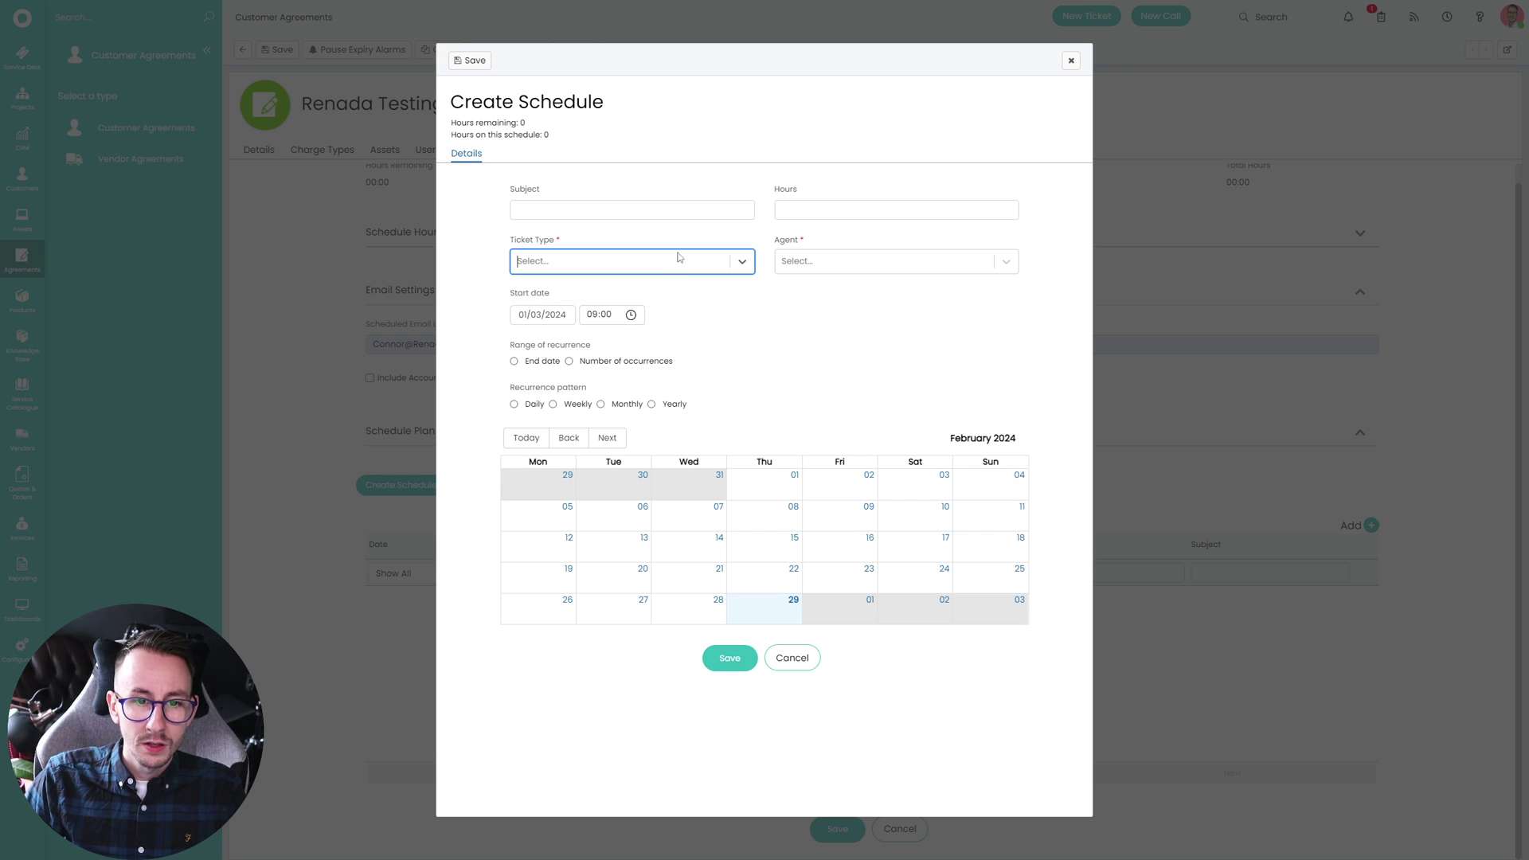
click(670, 363)
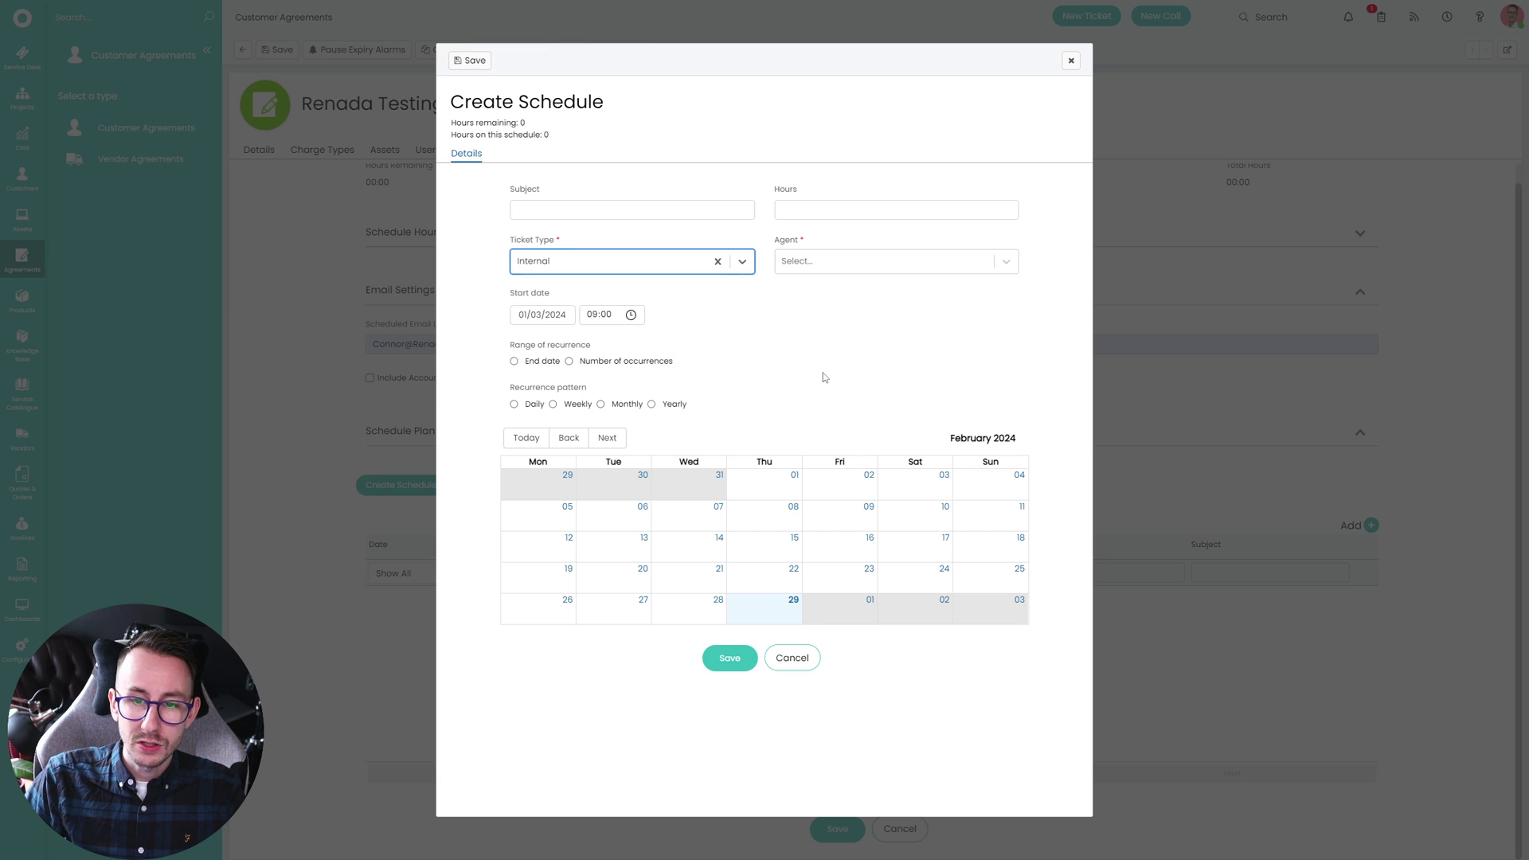
click(852, 264)
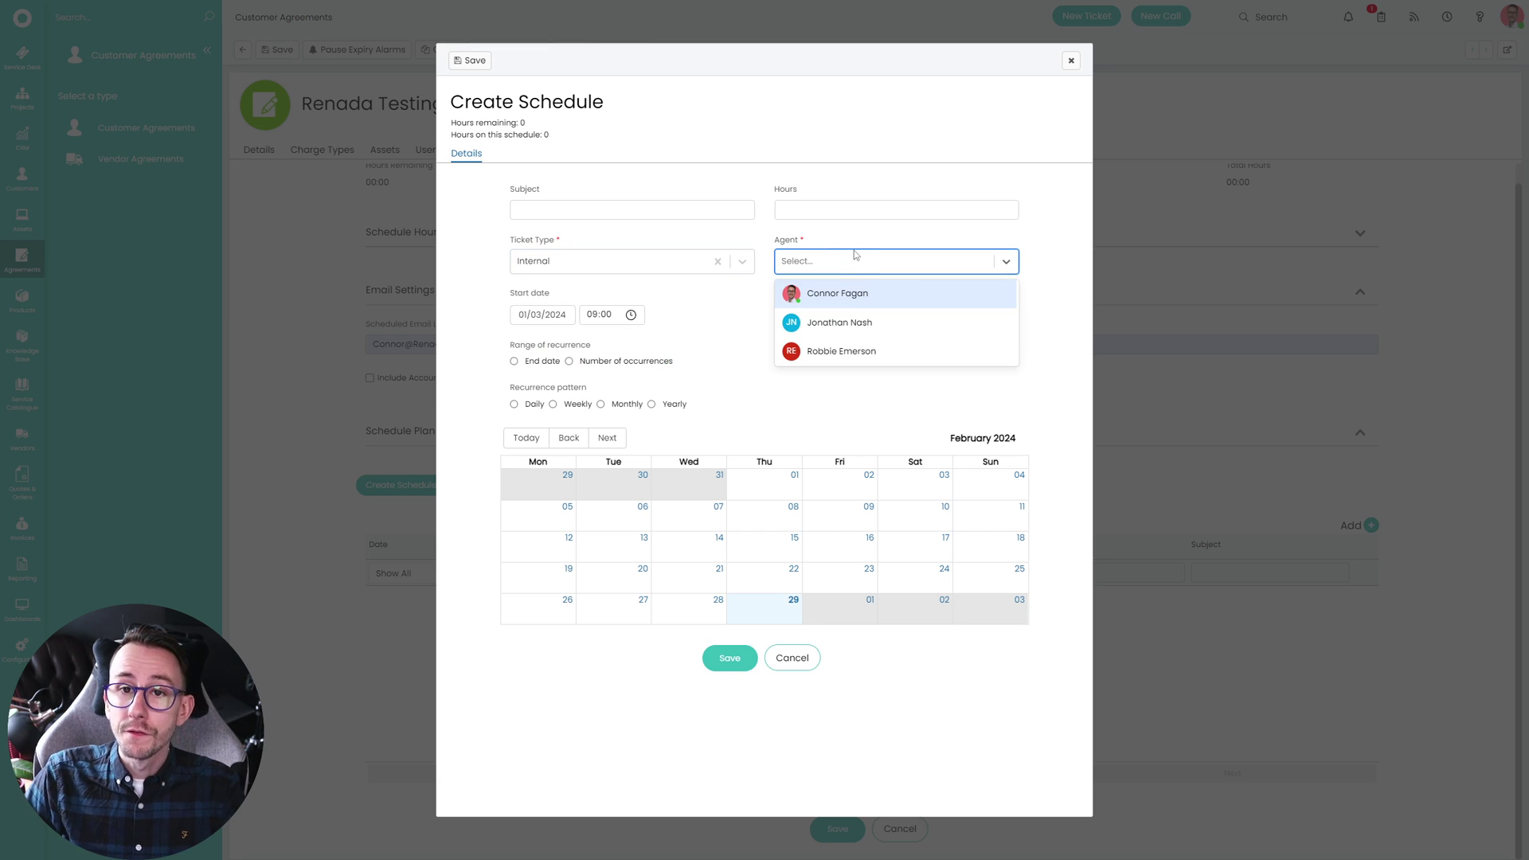
click(857, 299)
Give the schedule the subject "Site Visit" and set its hours to 8.
click(620, 211)
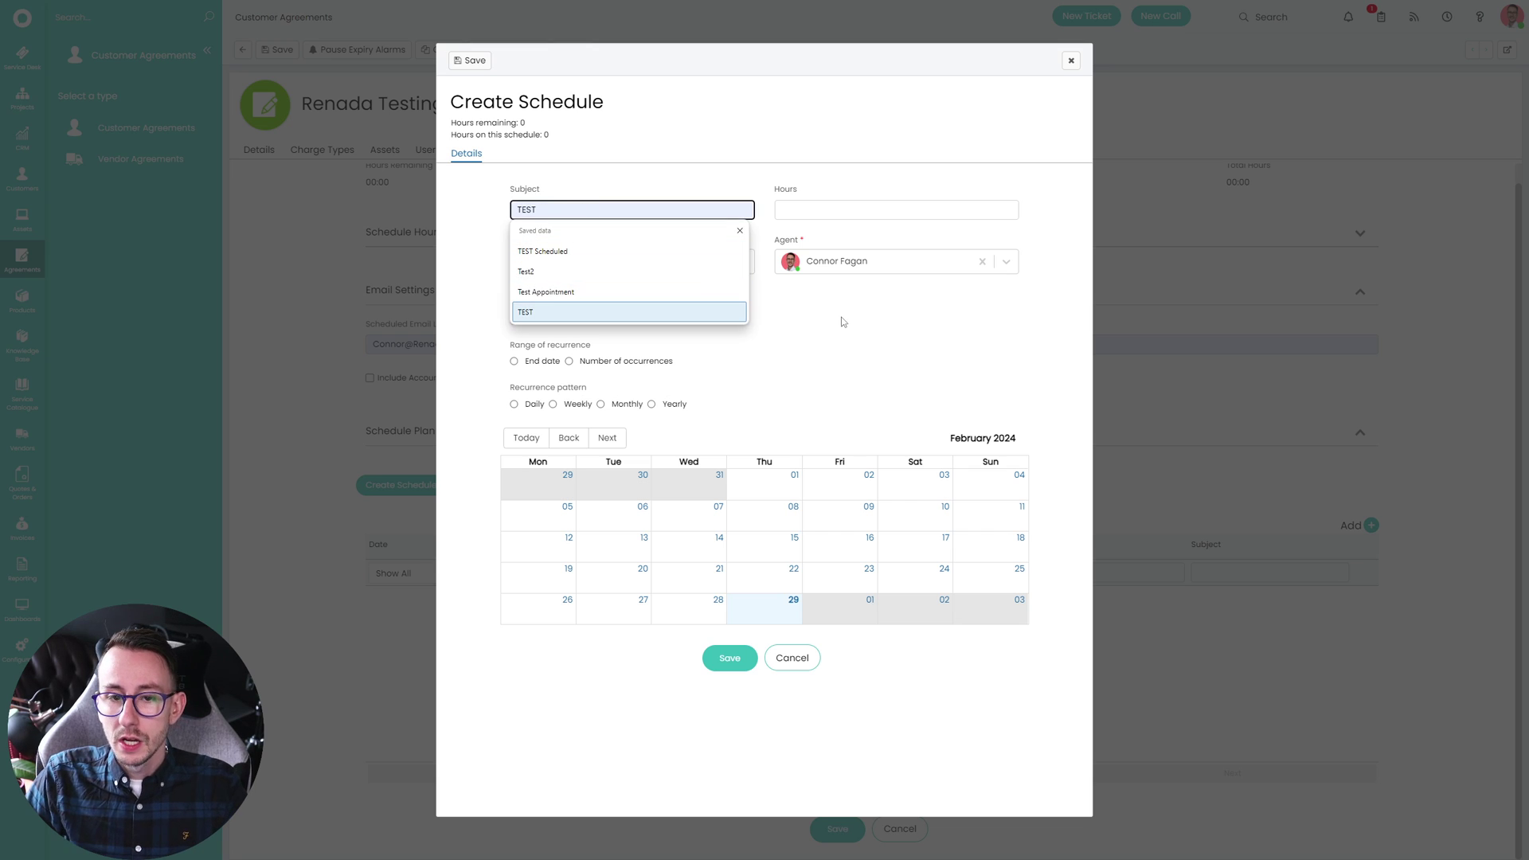
text(Site Visit)
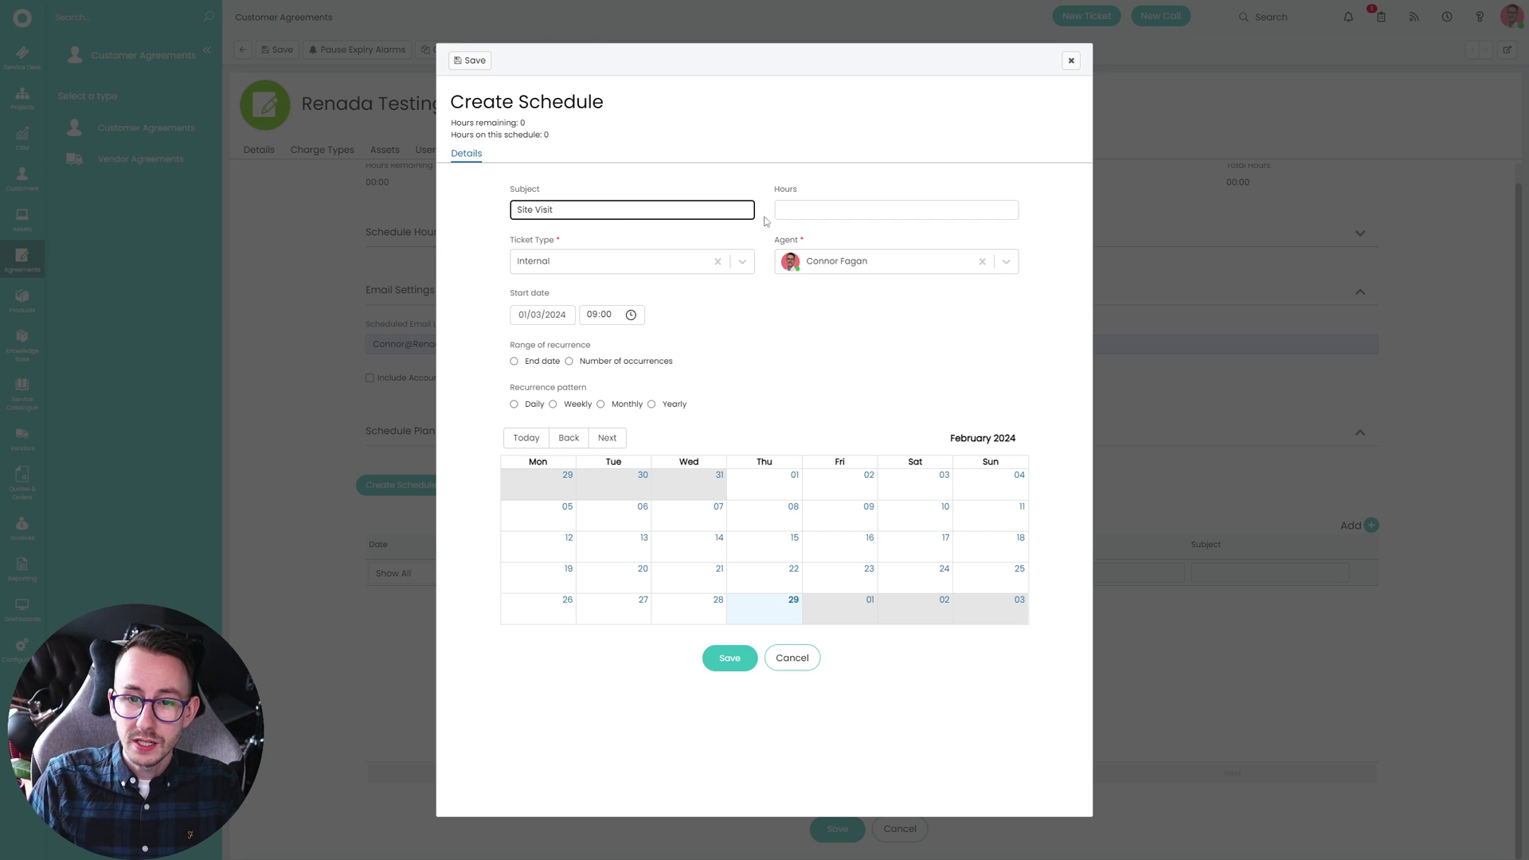
click(871, 211)
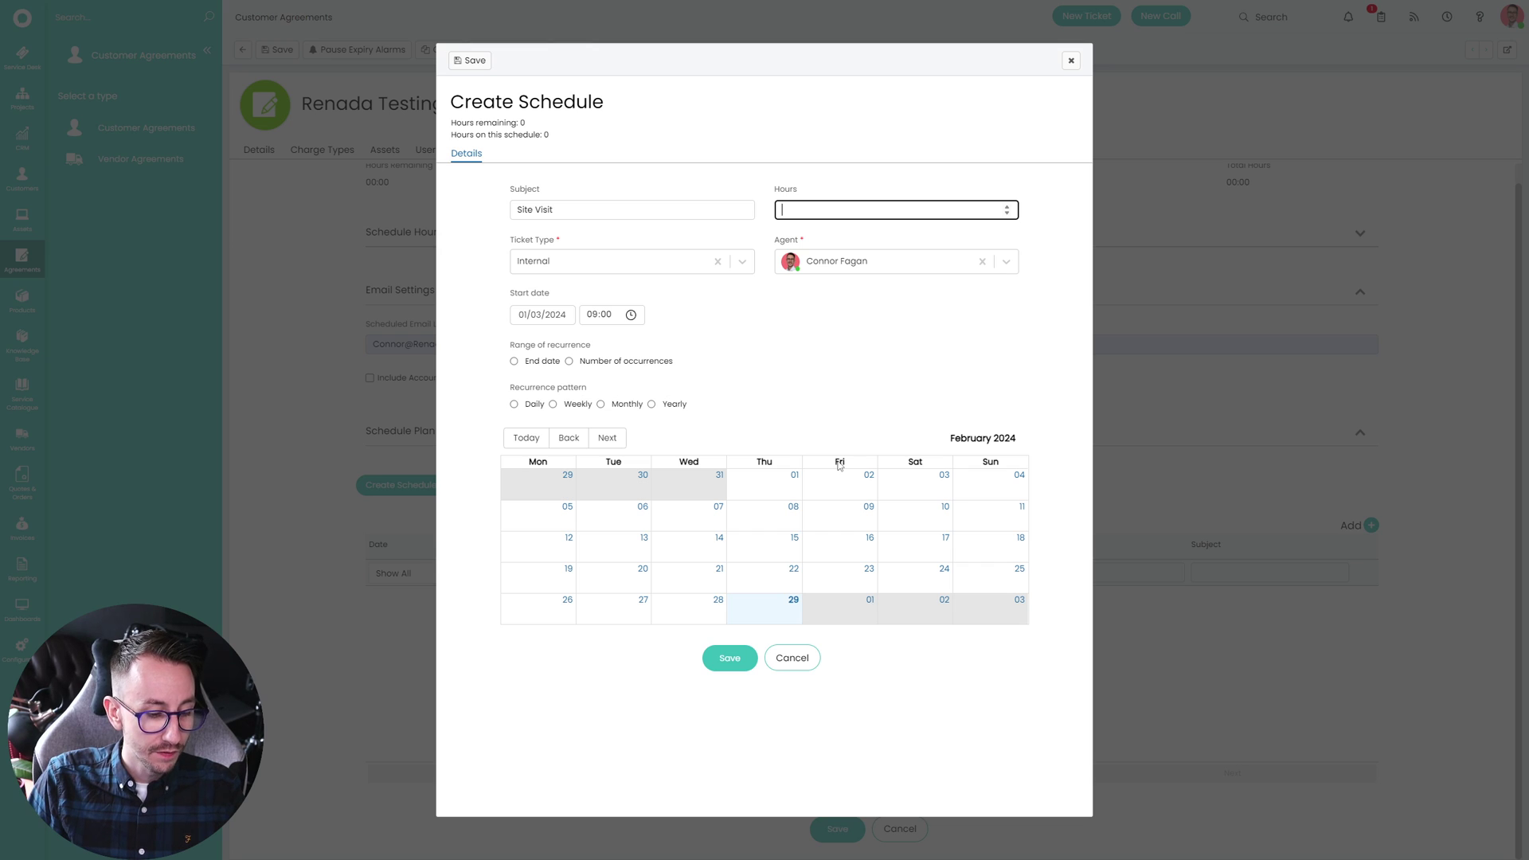
click(867, 395)
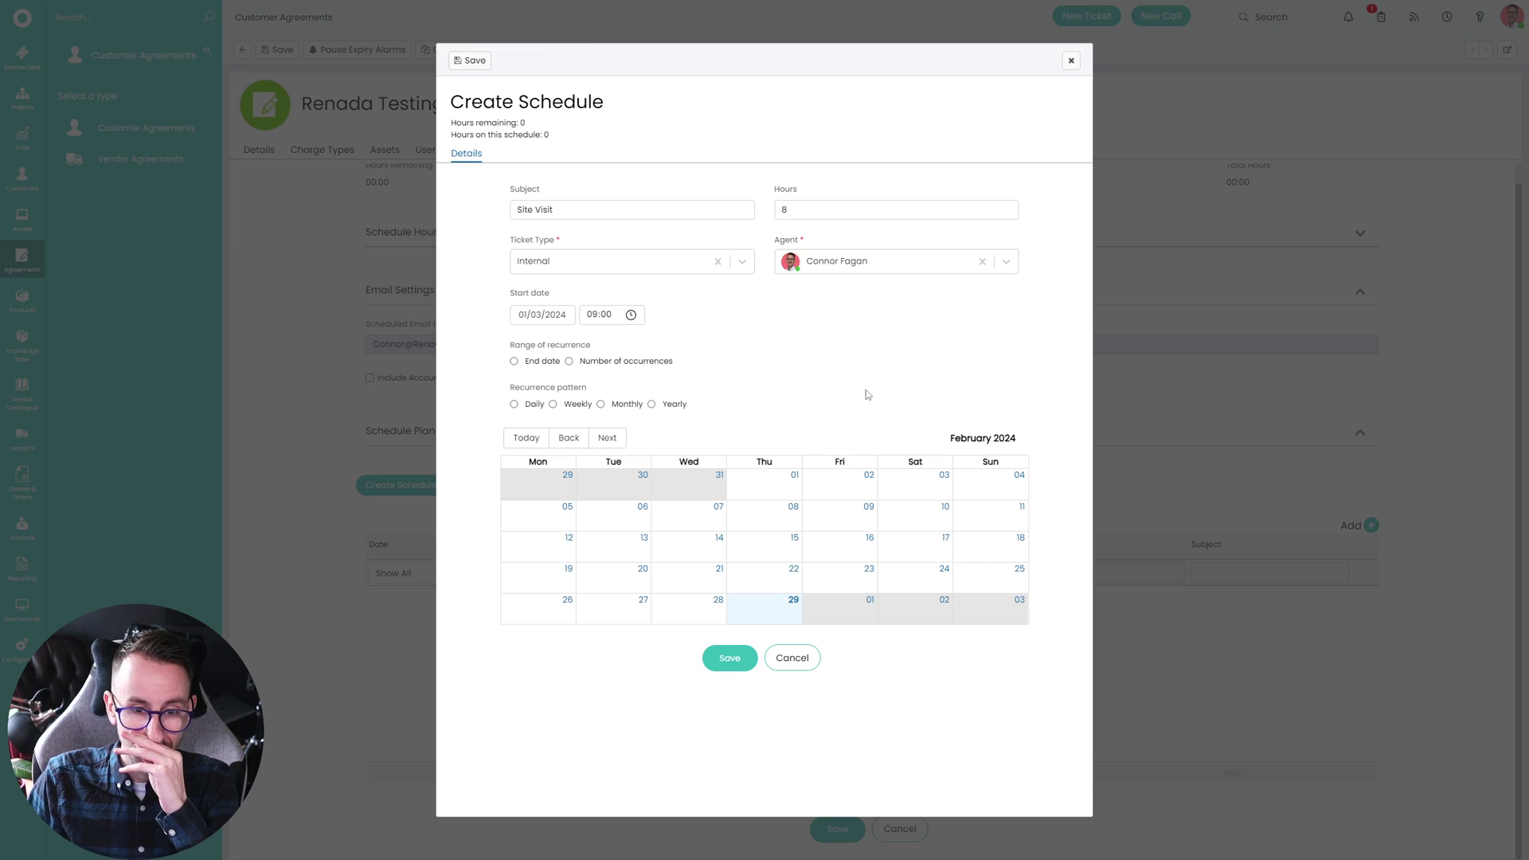
Limit the recurrence range by an end date of 02/03/2025 at 08:00.
click(641, 362)
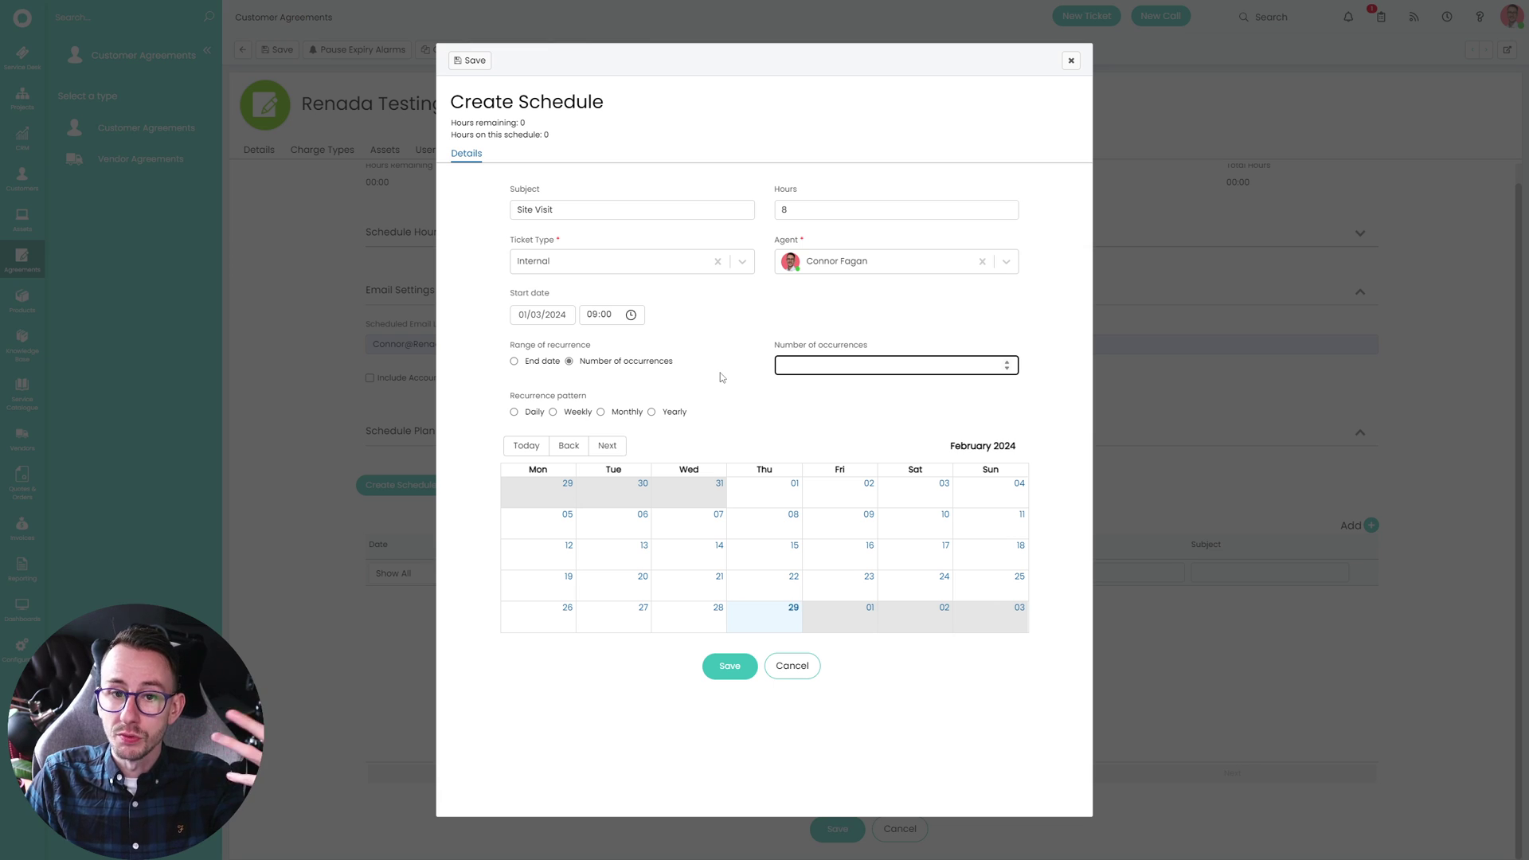
click(548, 364)
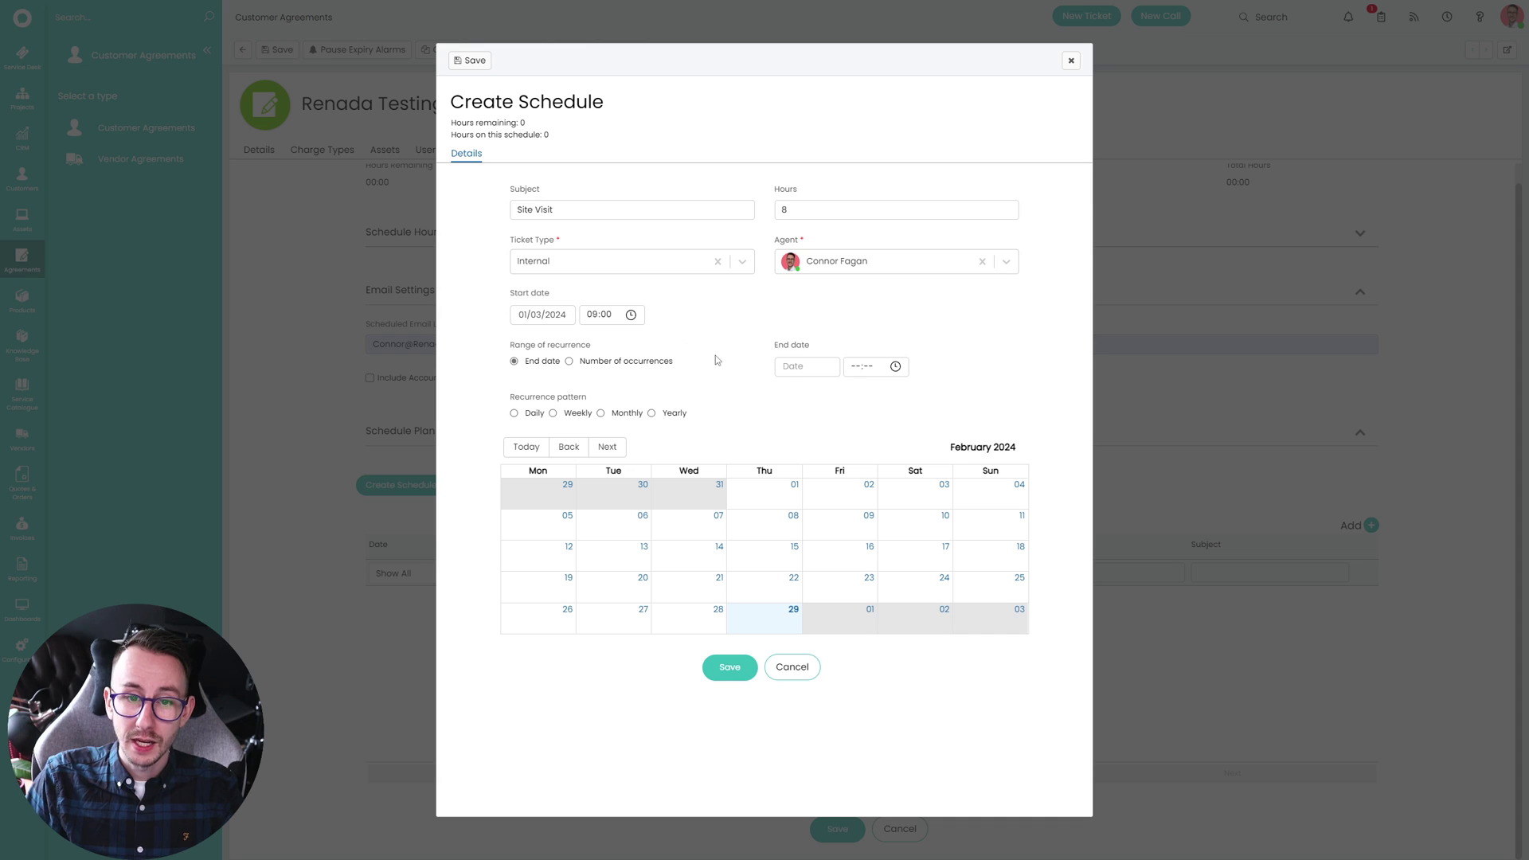
click(800, 368)
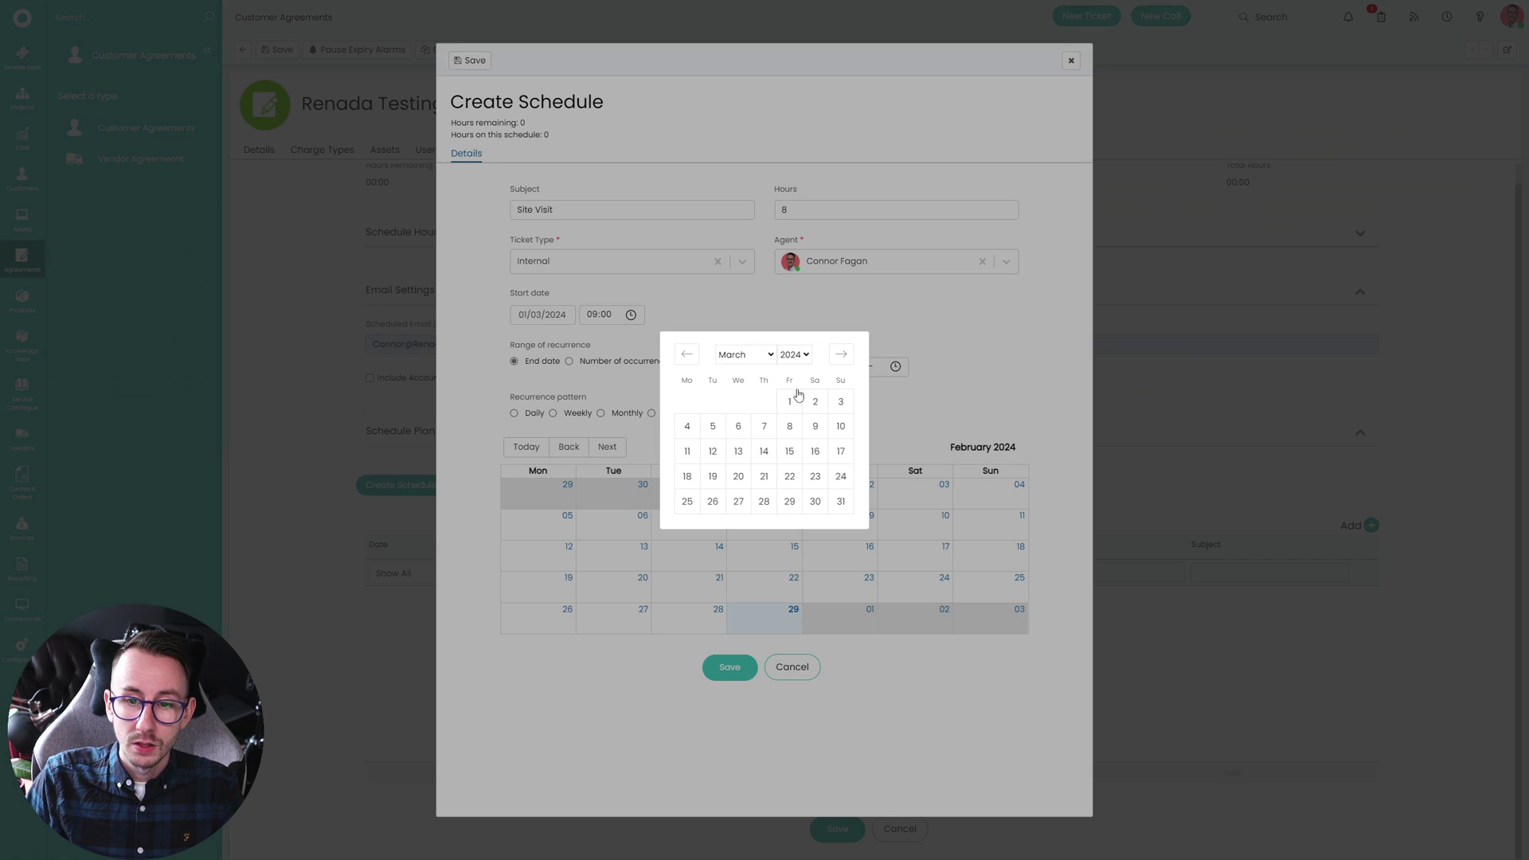
click(820, 399)
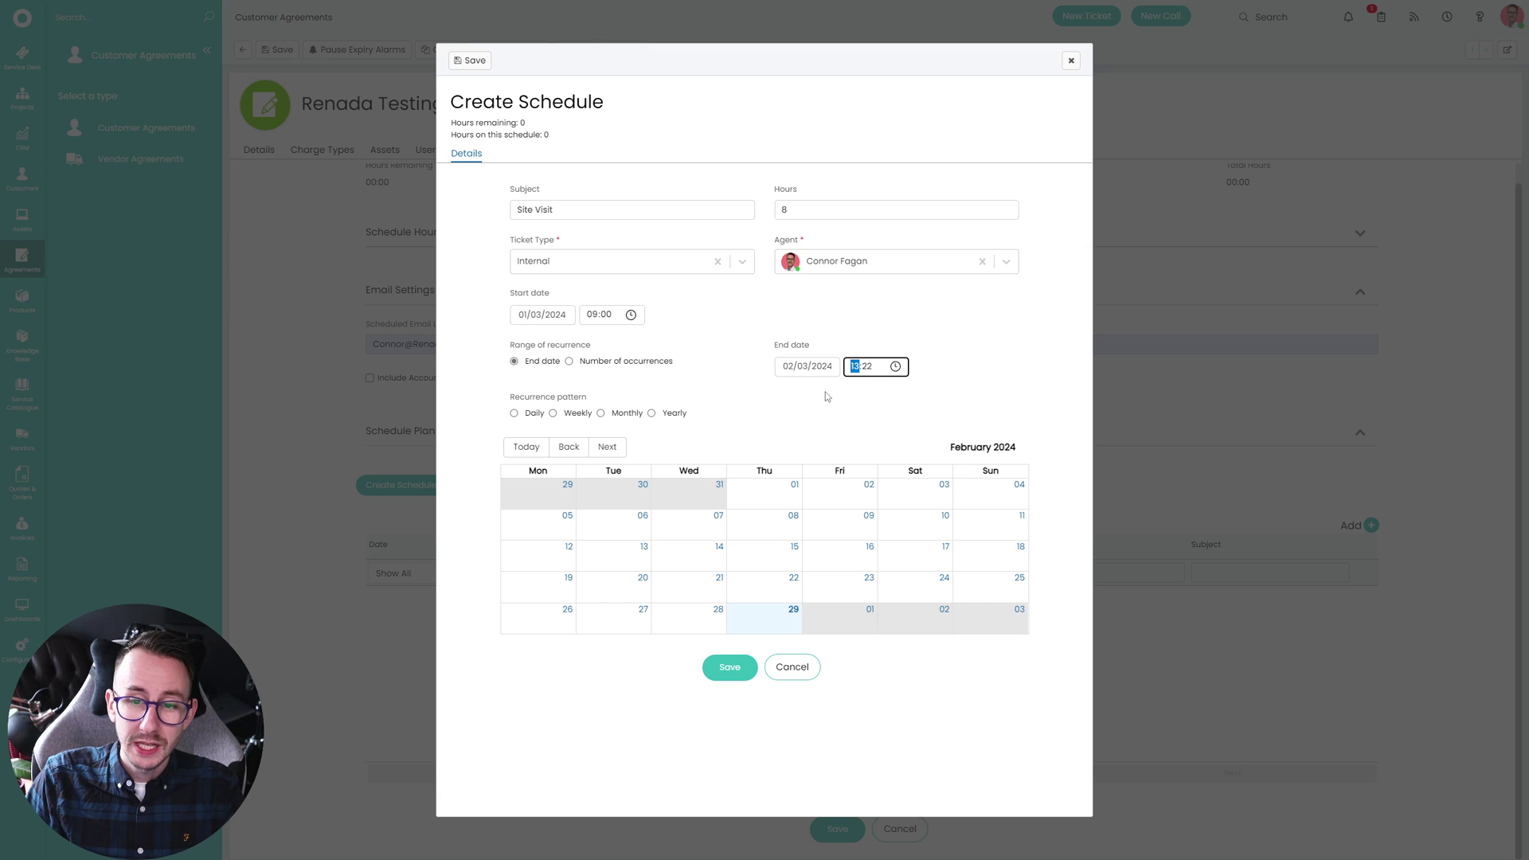
click(833, 370)
click(800, 354)
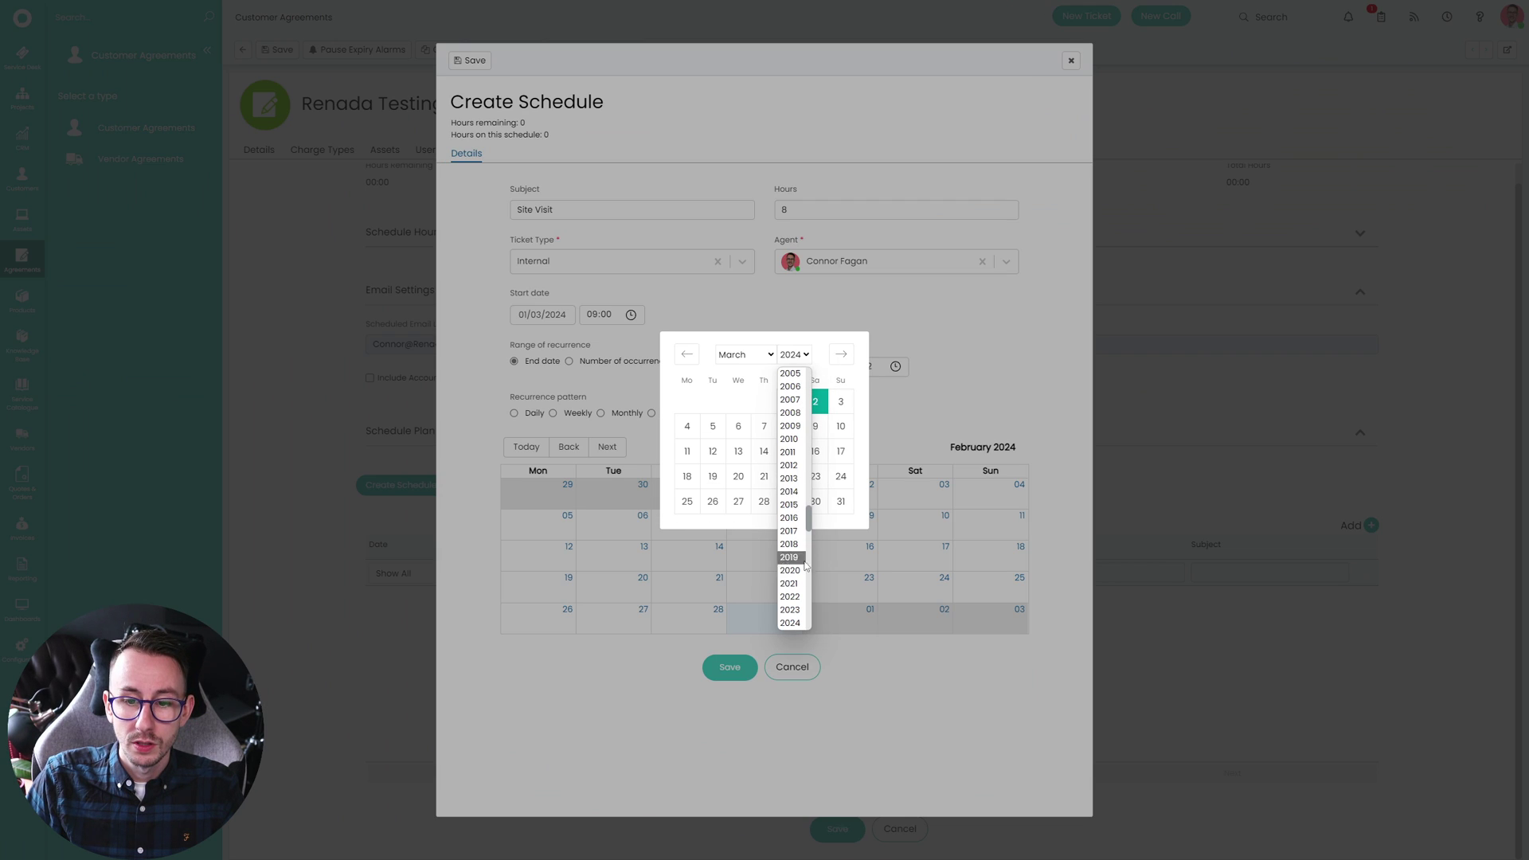
click(802, 597)
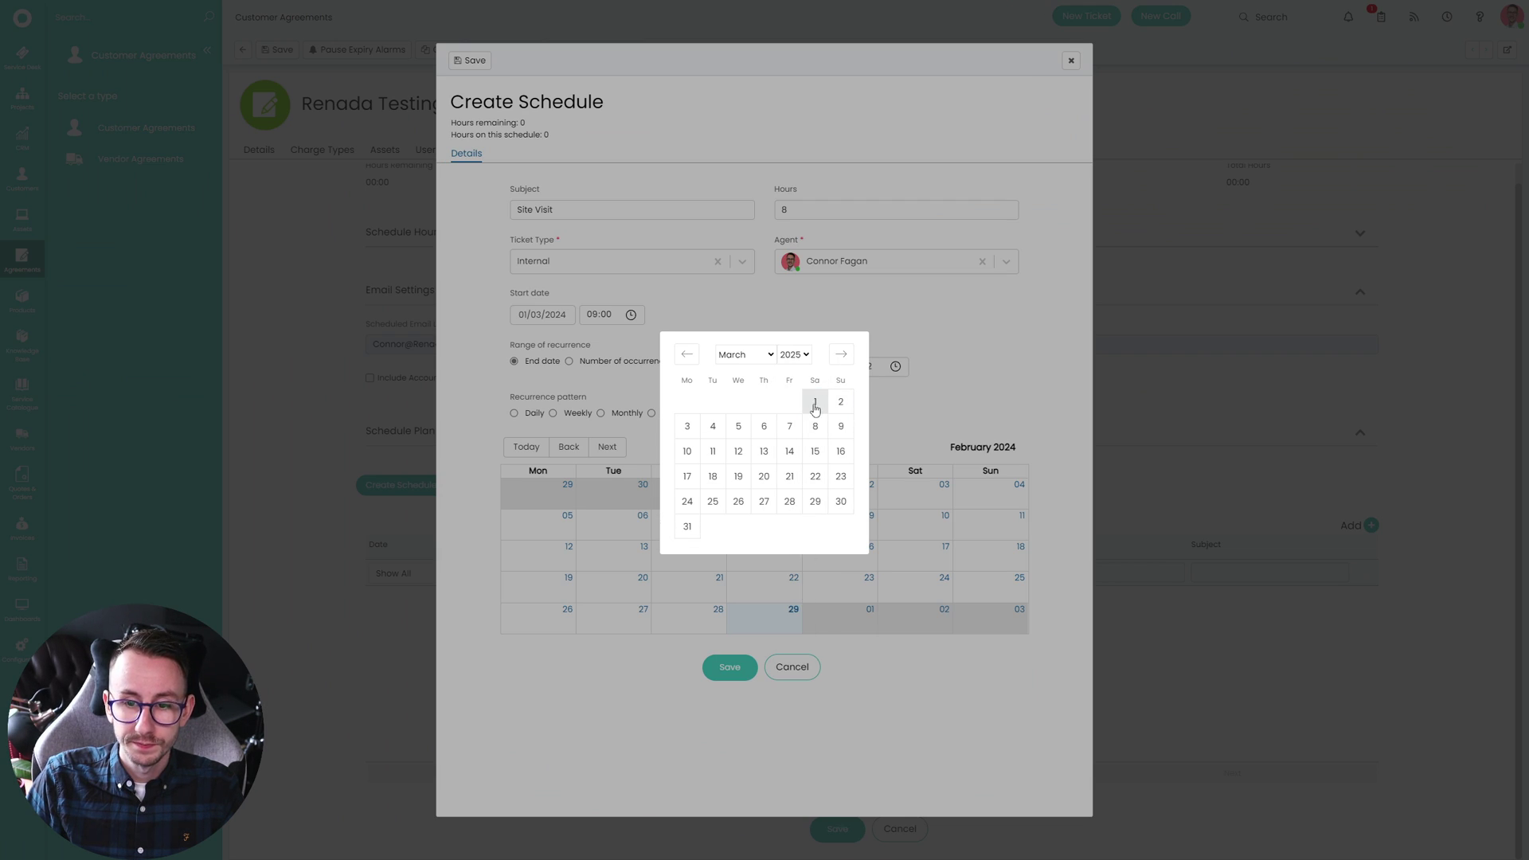
click(843, 402)
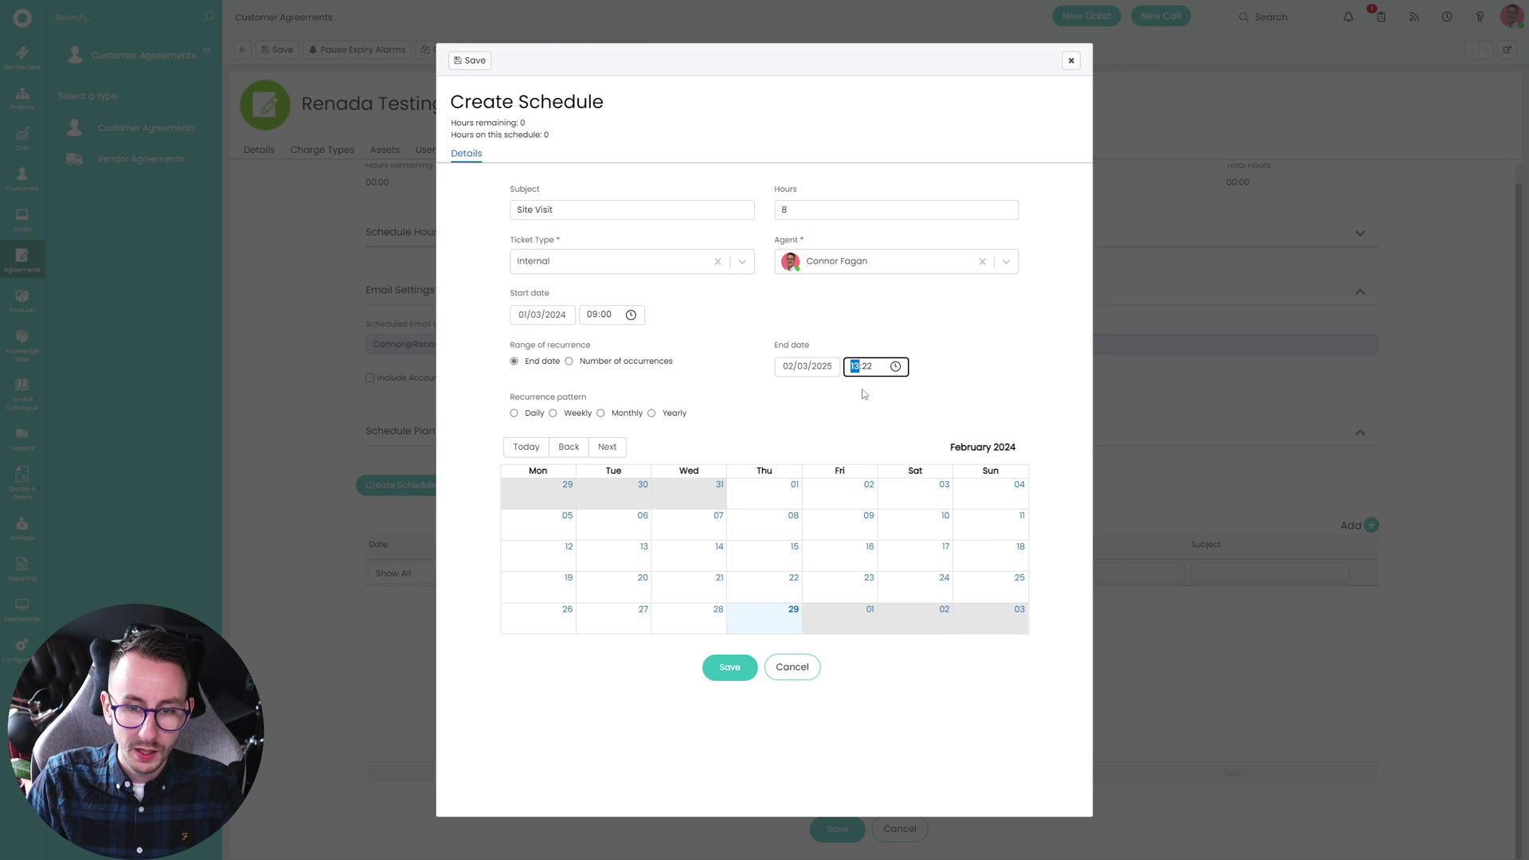
text(0800)
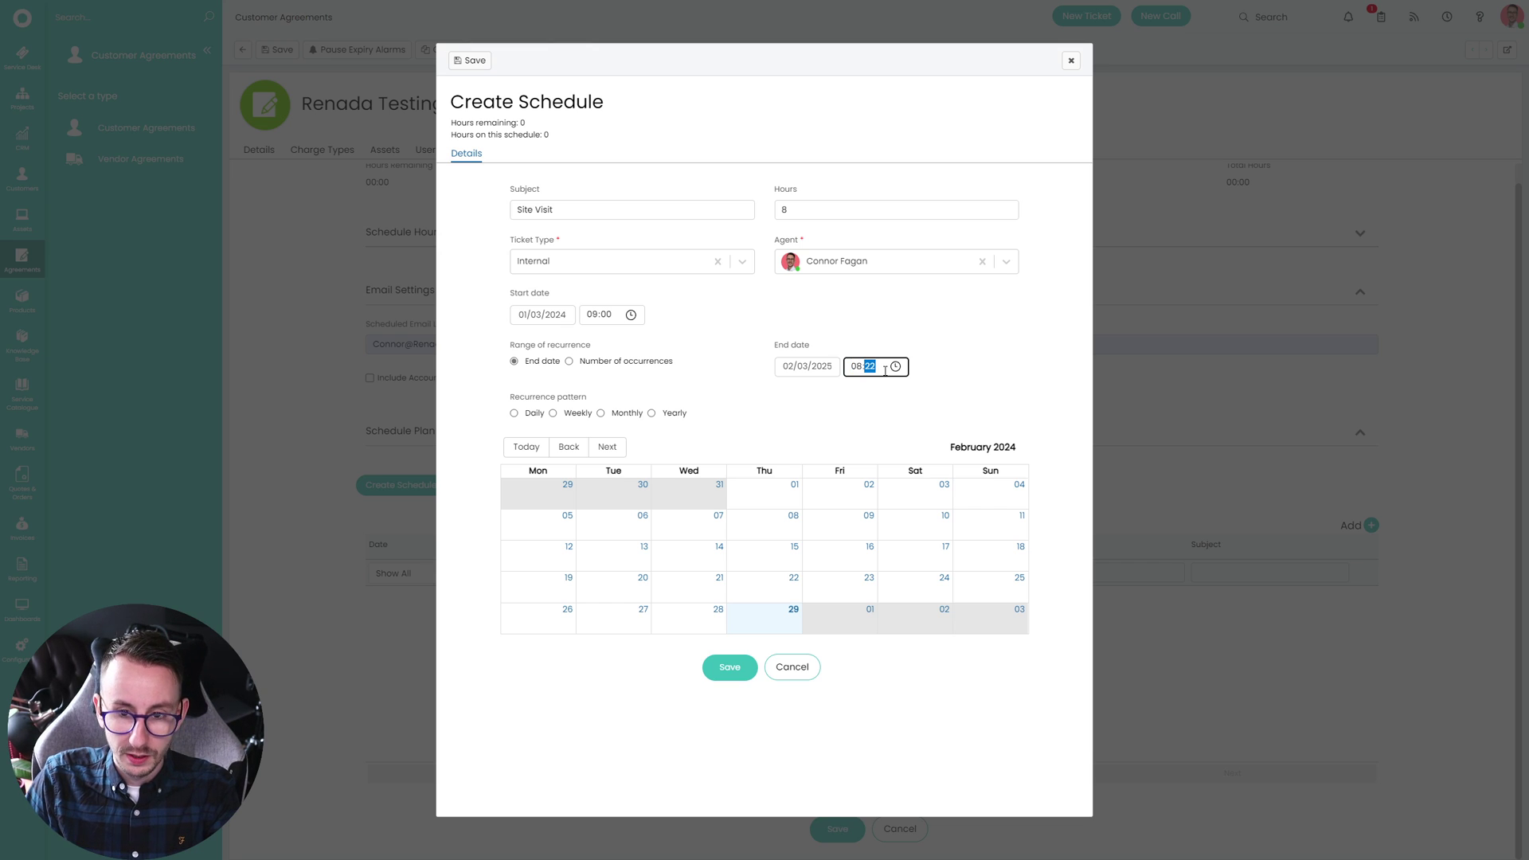
click(867, 397)
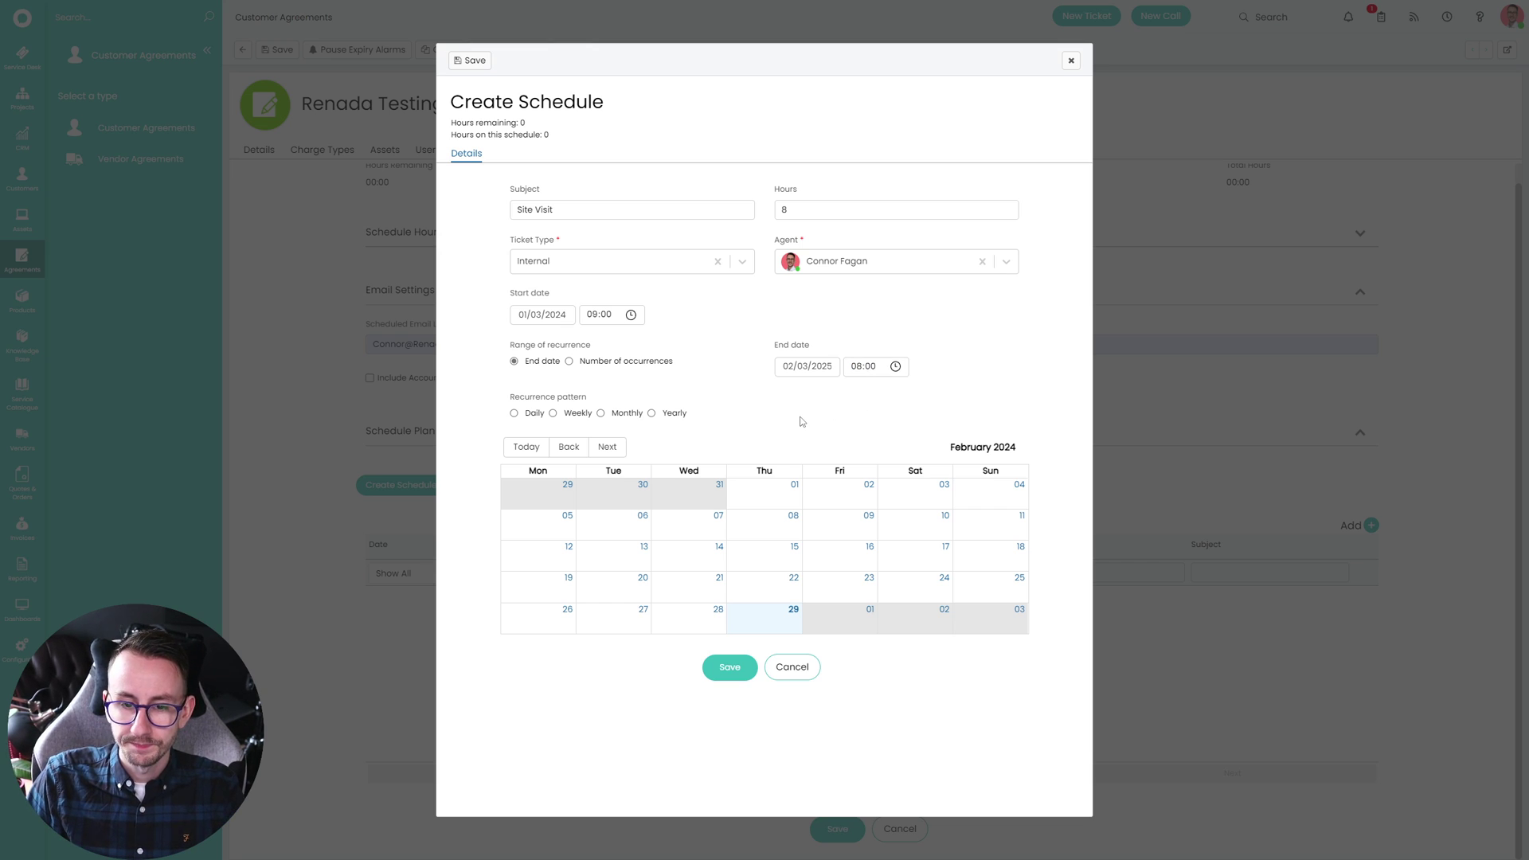
Set a weekly recurrence pattern on Monday with an interval of 1.
drag(507, 401, 592, 398)
click(603, 388)
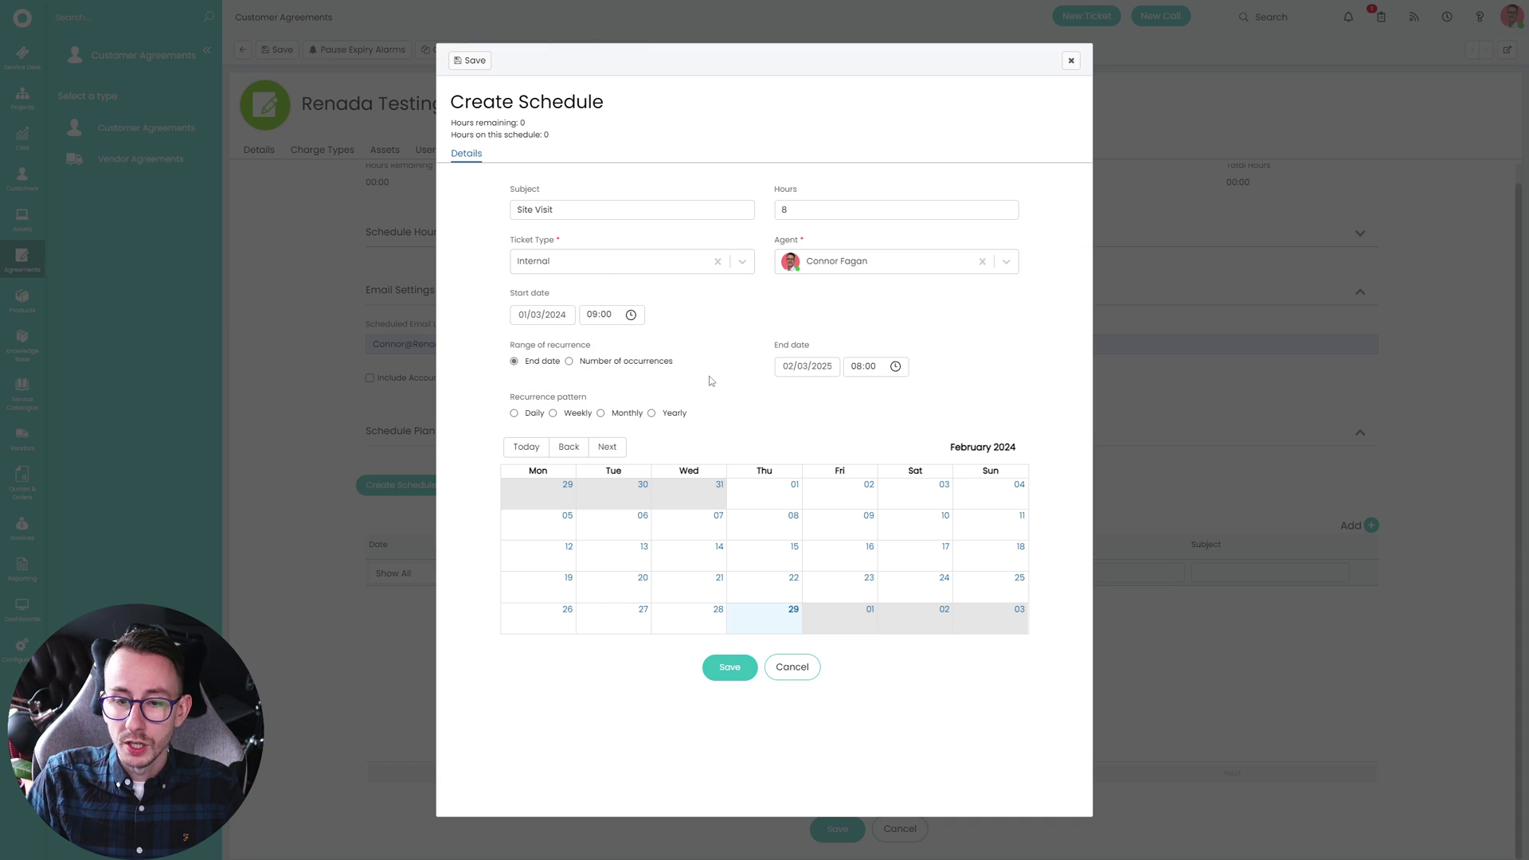
click(553, 414)
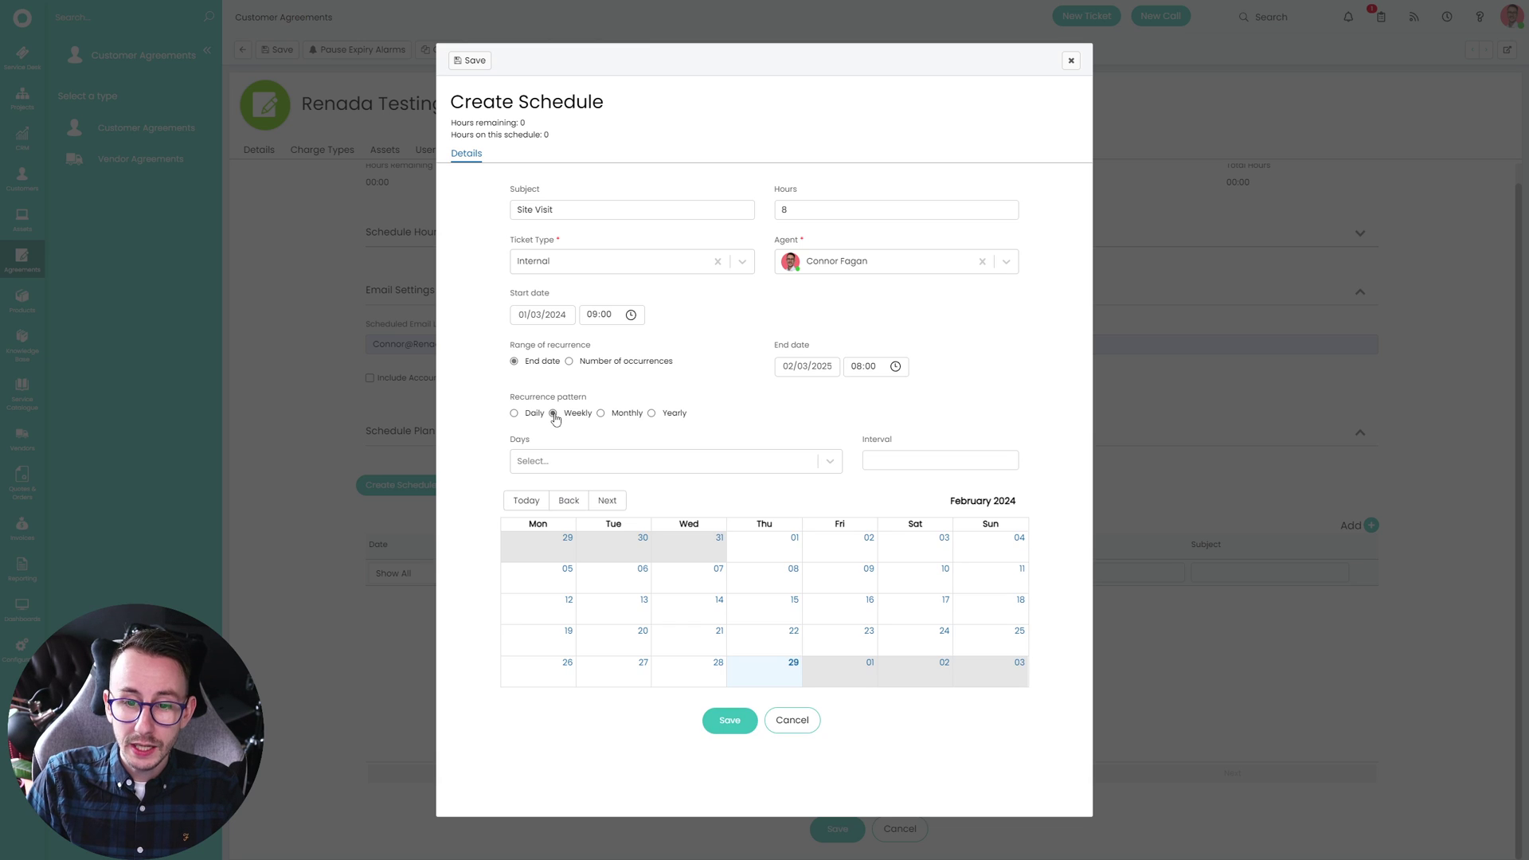
click(557, 462)
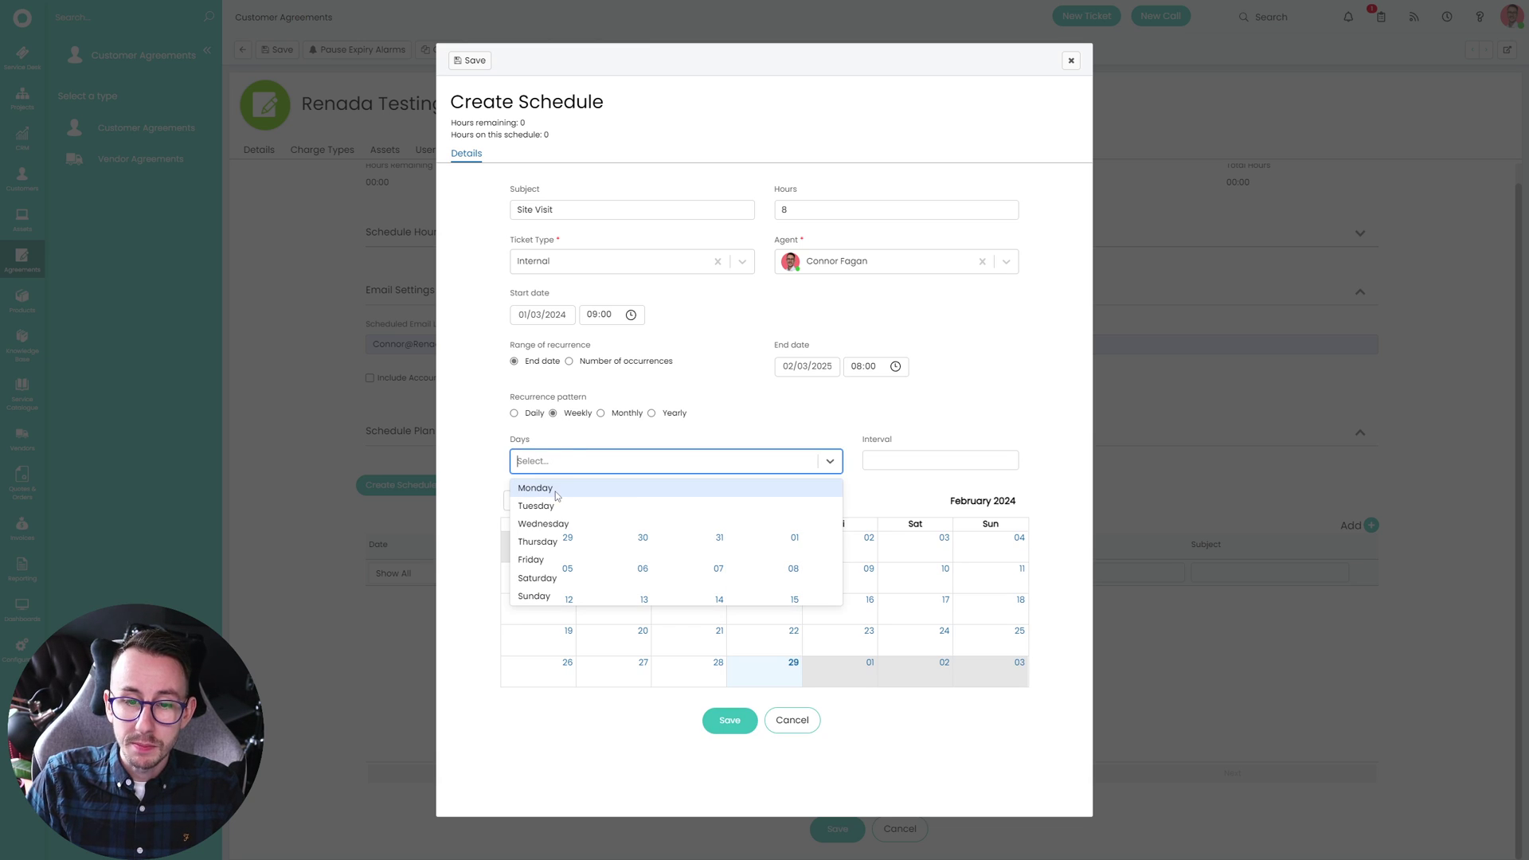
click(555, 489)
click(916, 460)
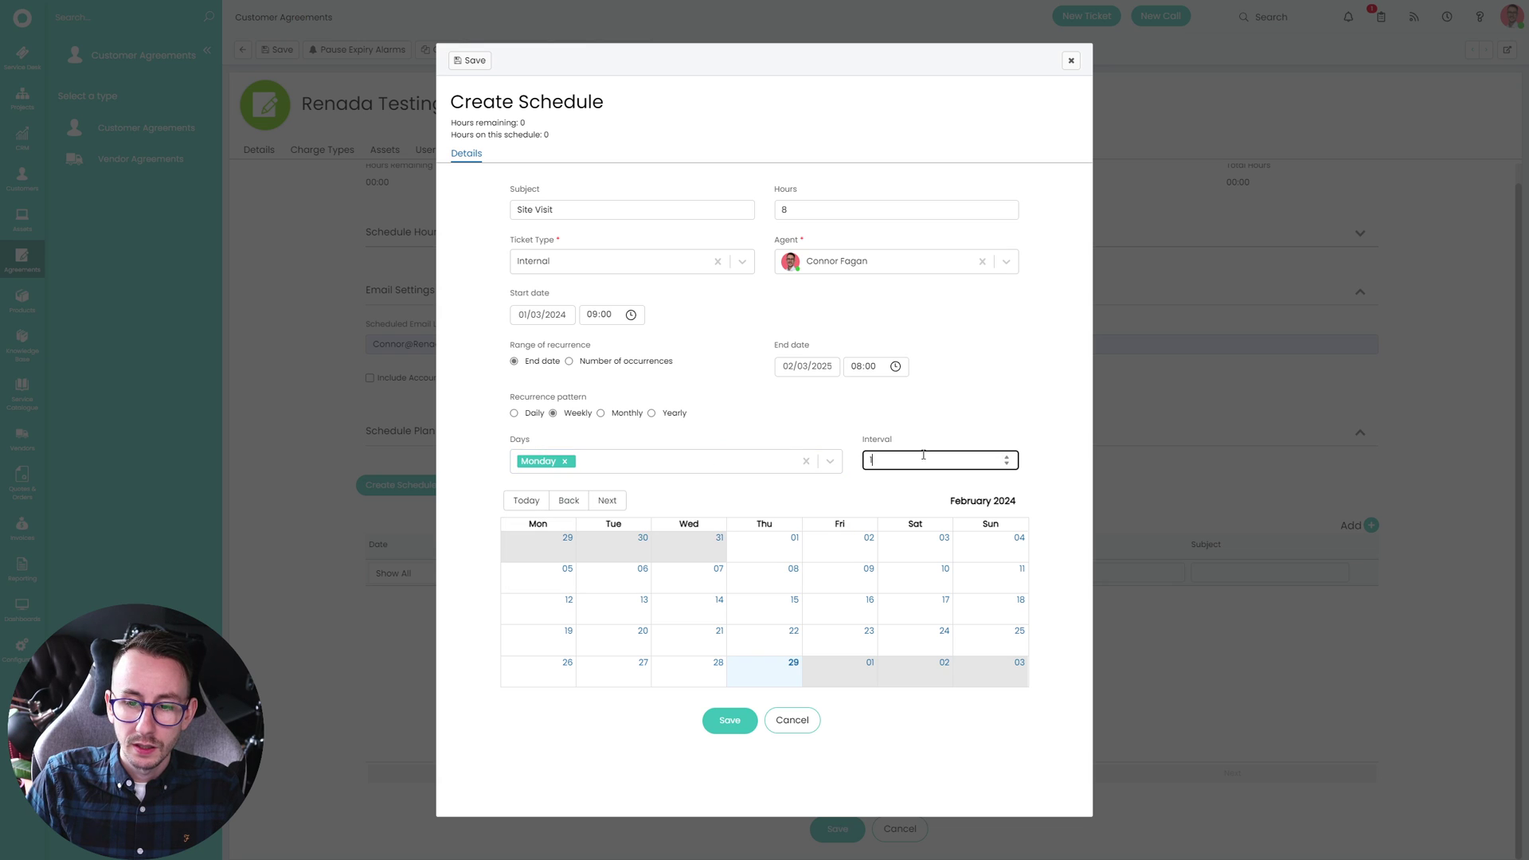
click(1008, 413)
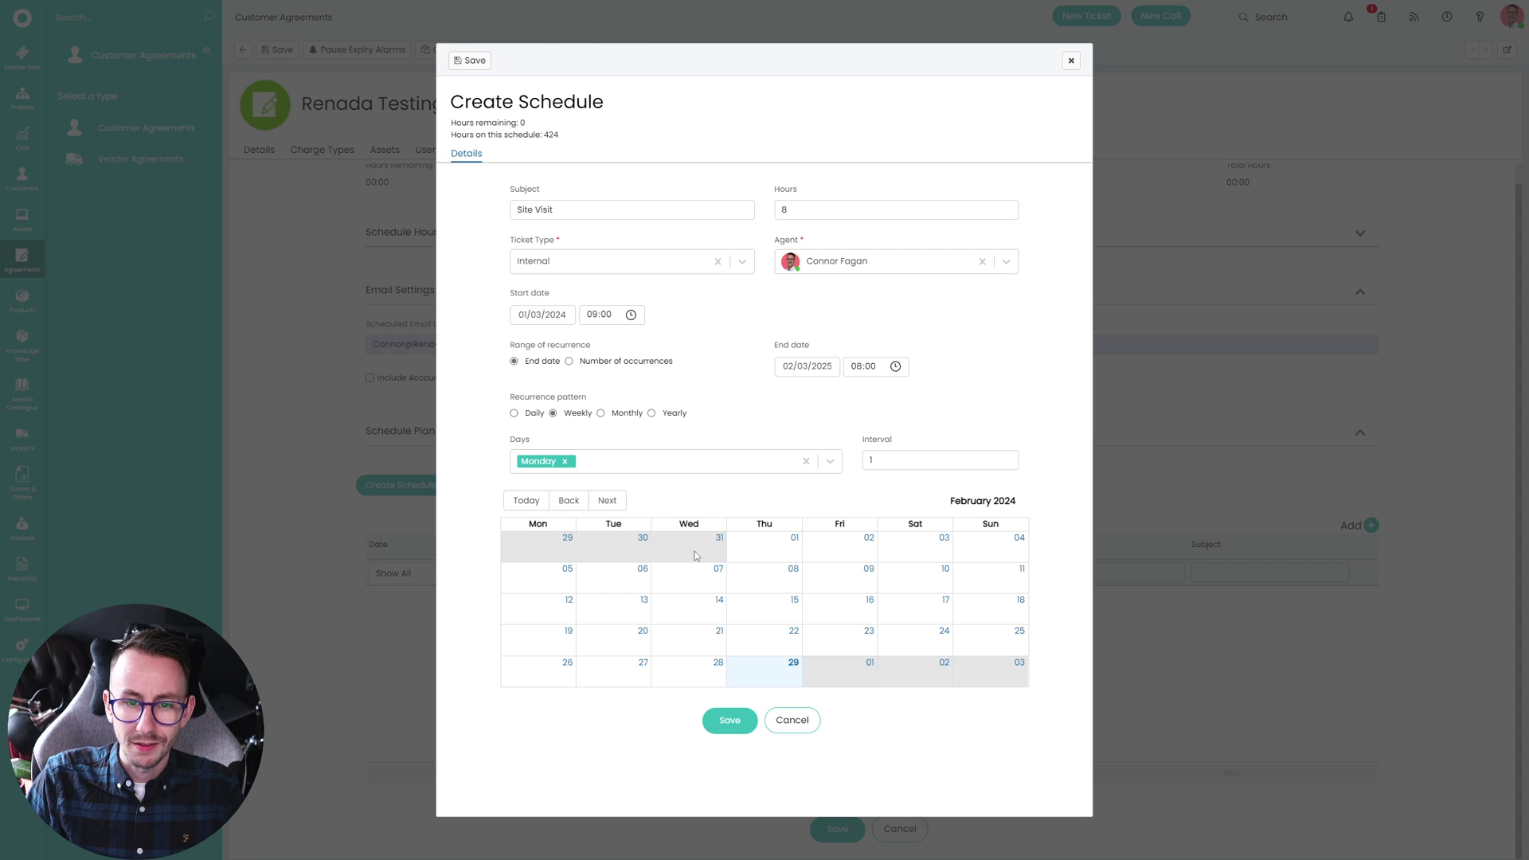
Check the weekly interval and days, and preview the Site Visit occurrences in the March 2024 calendar.
click(891, 455)
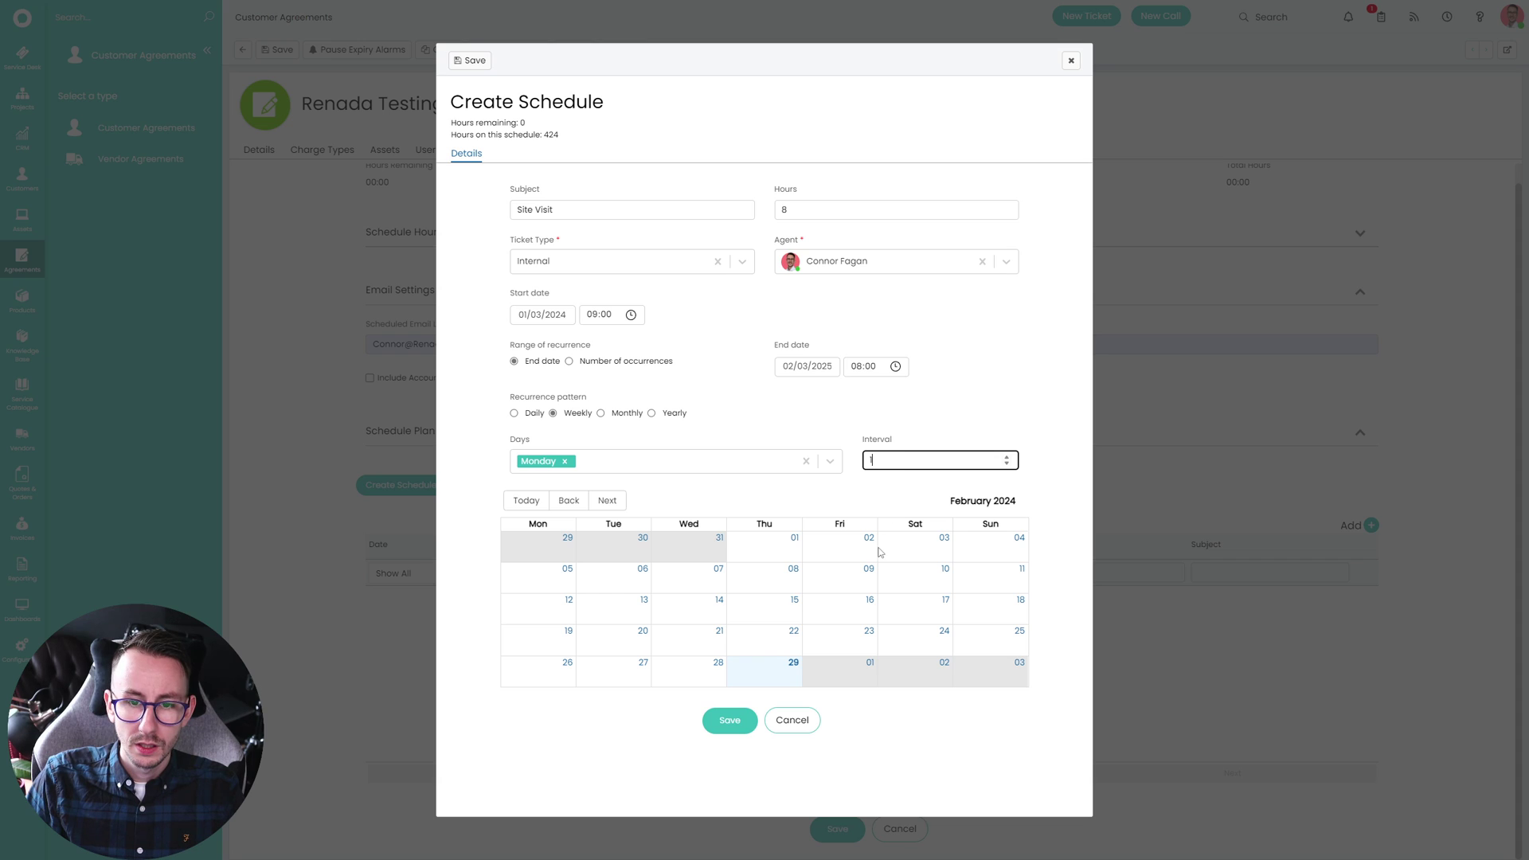
click(707, 461)
click(904, 454)
click(606, 500)
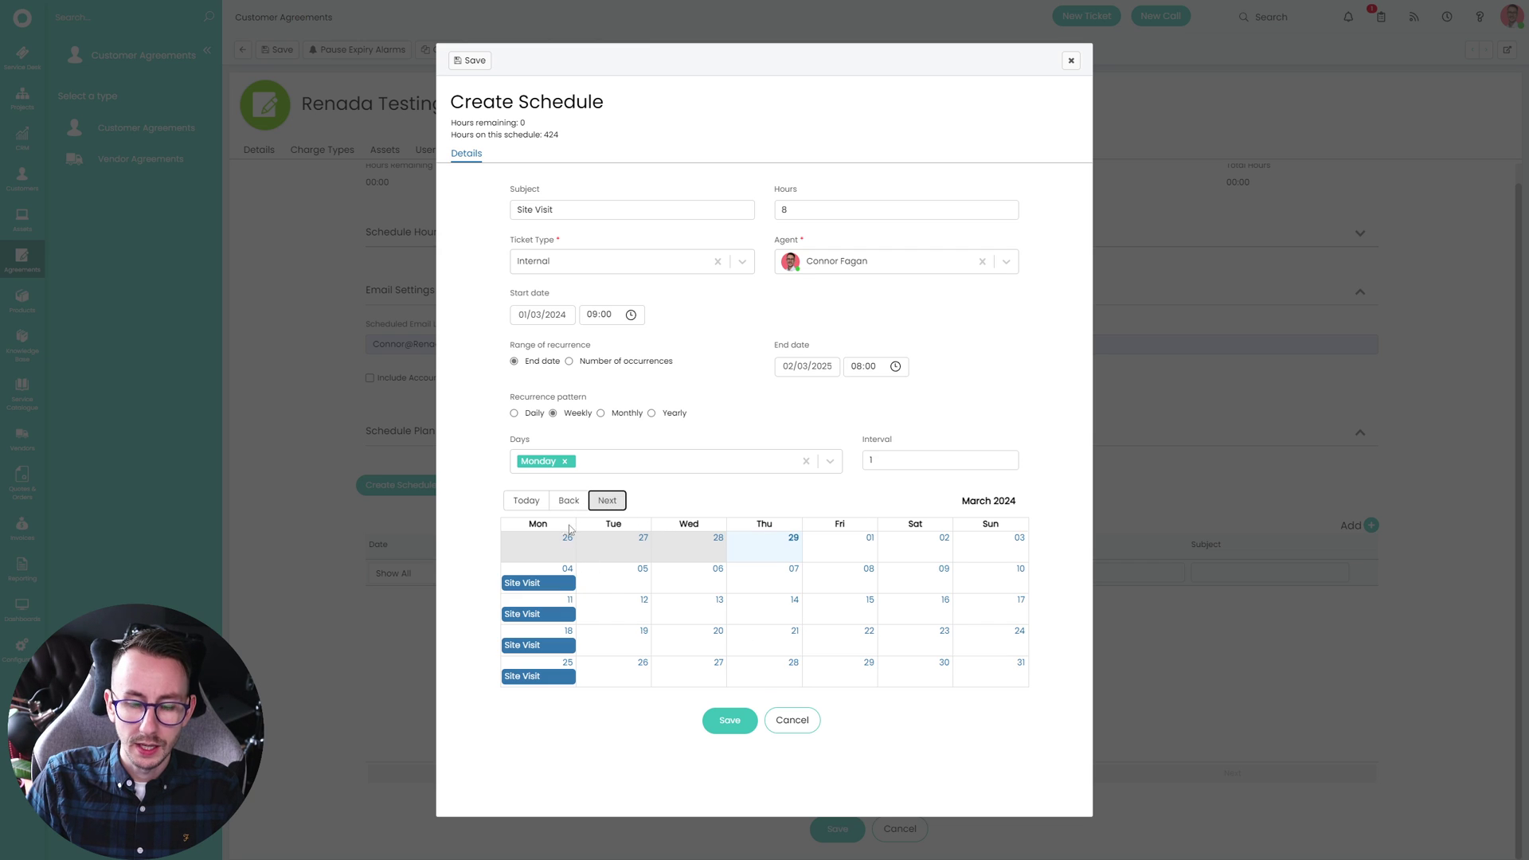
click(568, 500)
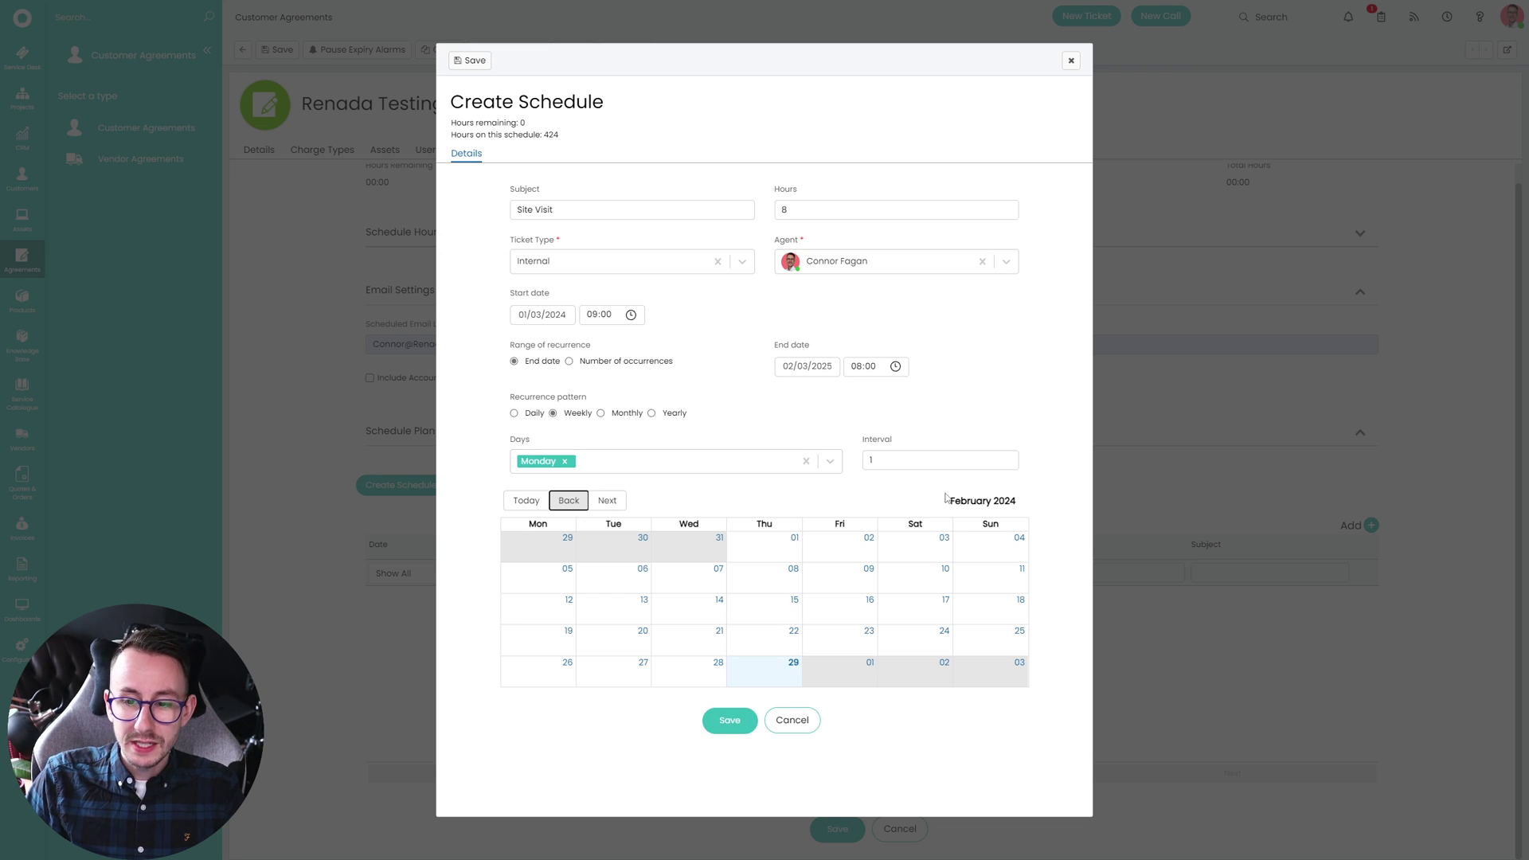
click(596, 501)
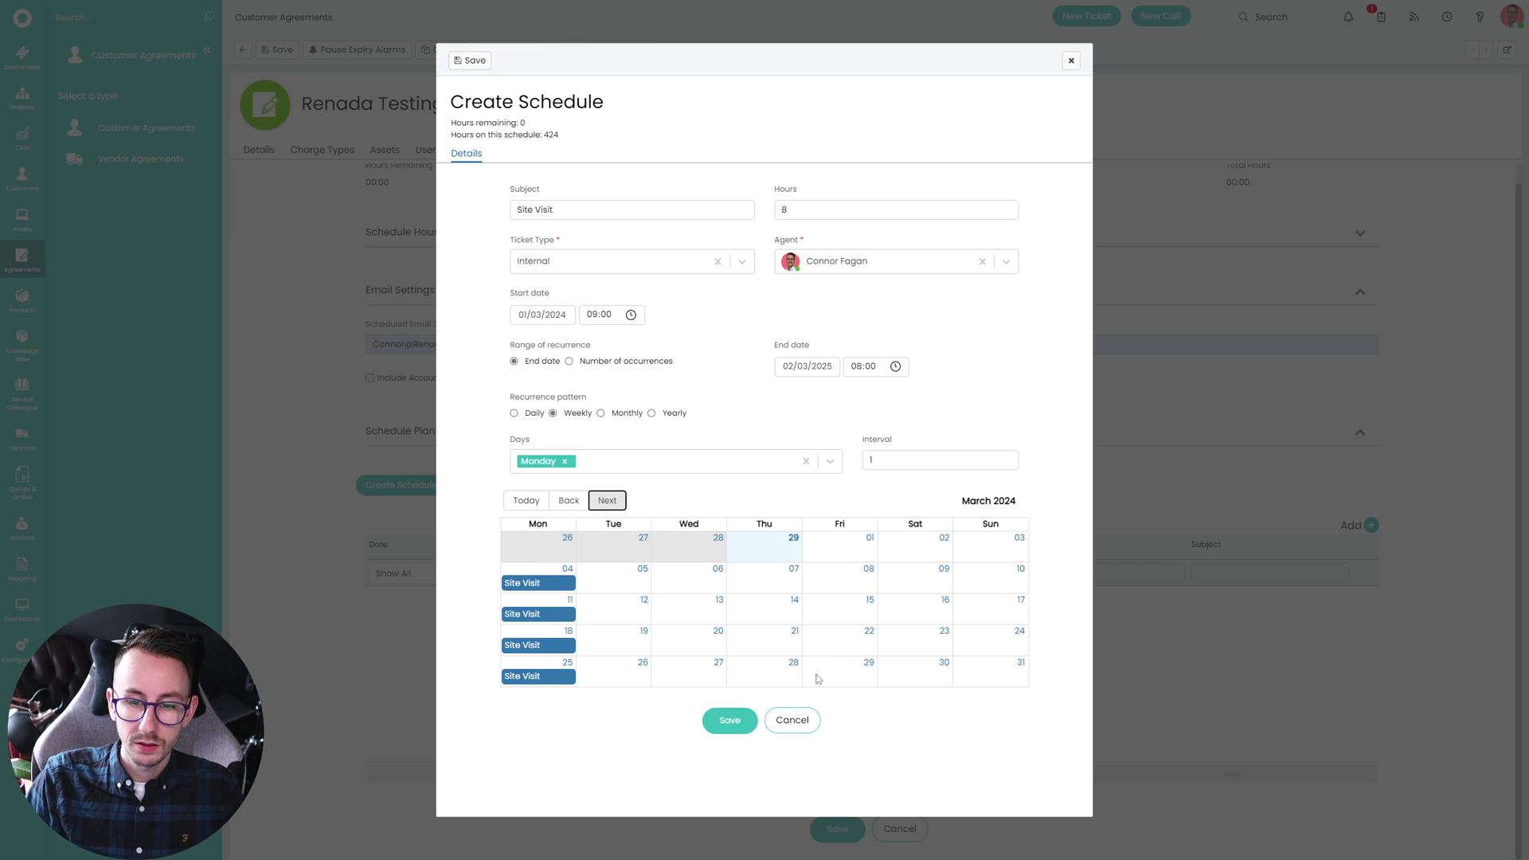
Discard the unsaved weekly schedule and dismiss a blank Schedule Plan entry.
click(793, 720)
click(1371, 524)
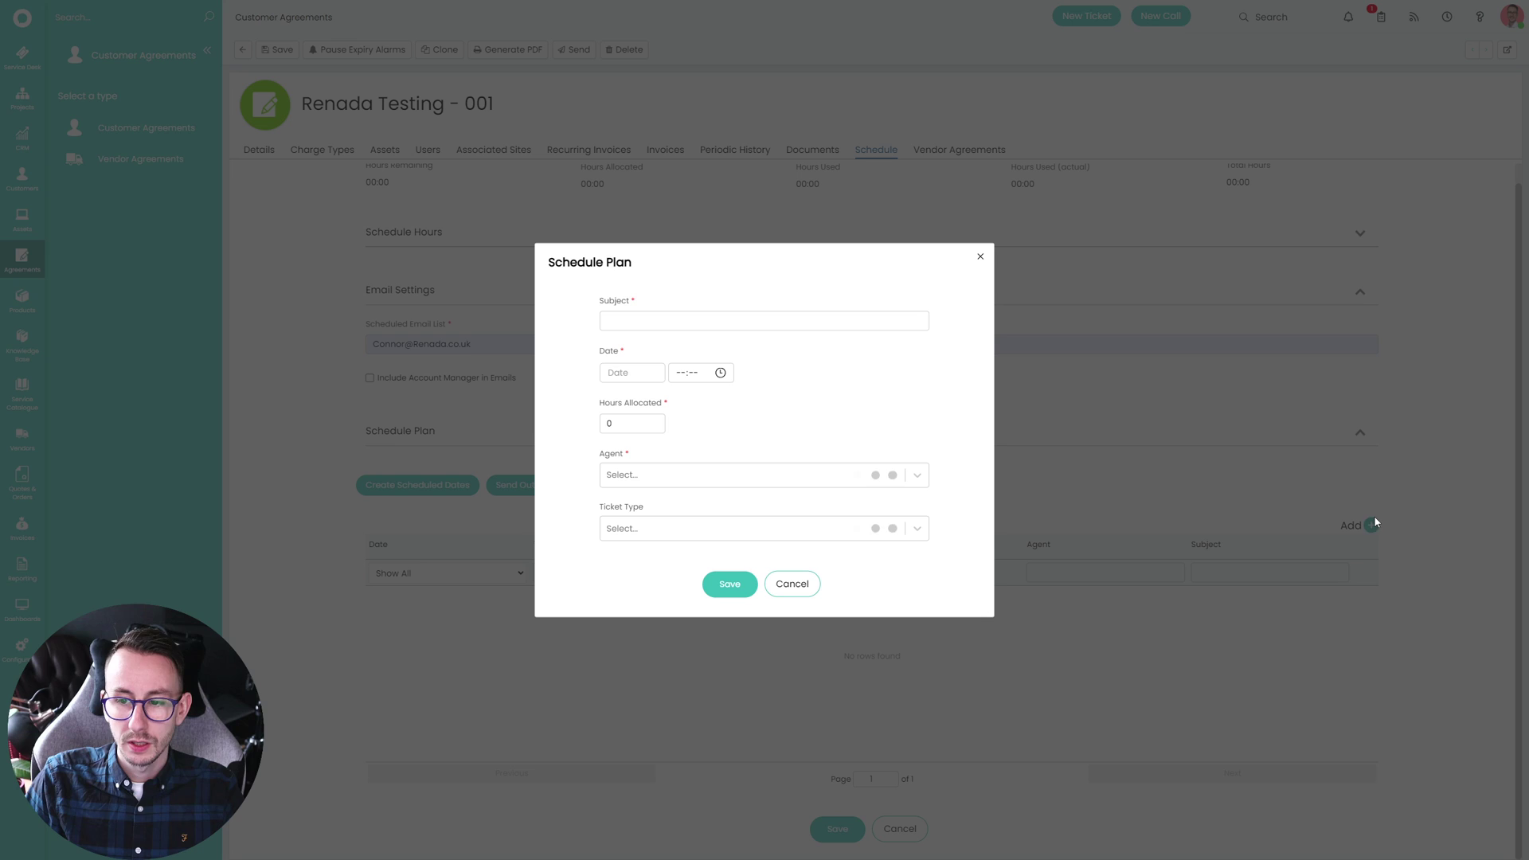
click(792, 583)
Start a new schedule of dates with subject "Site Visit", 8 hours, ticket type Incident and the first listed agent.
click(417, 485)
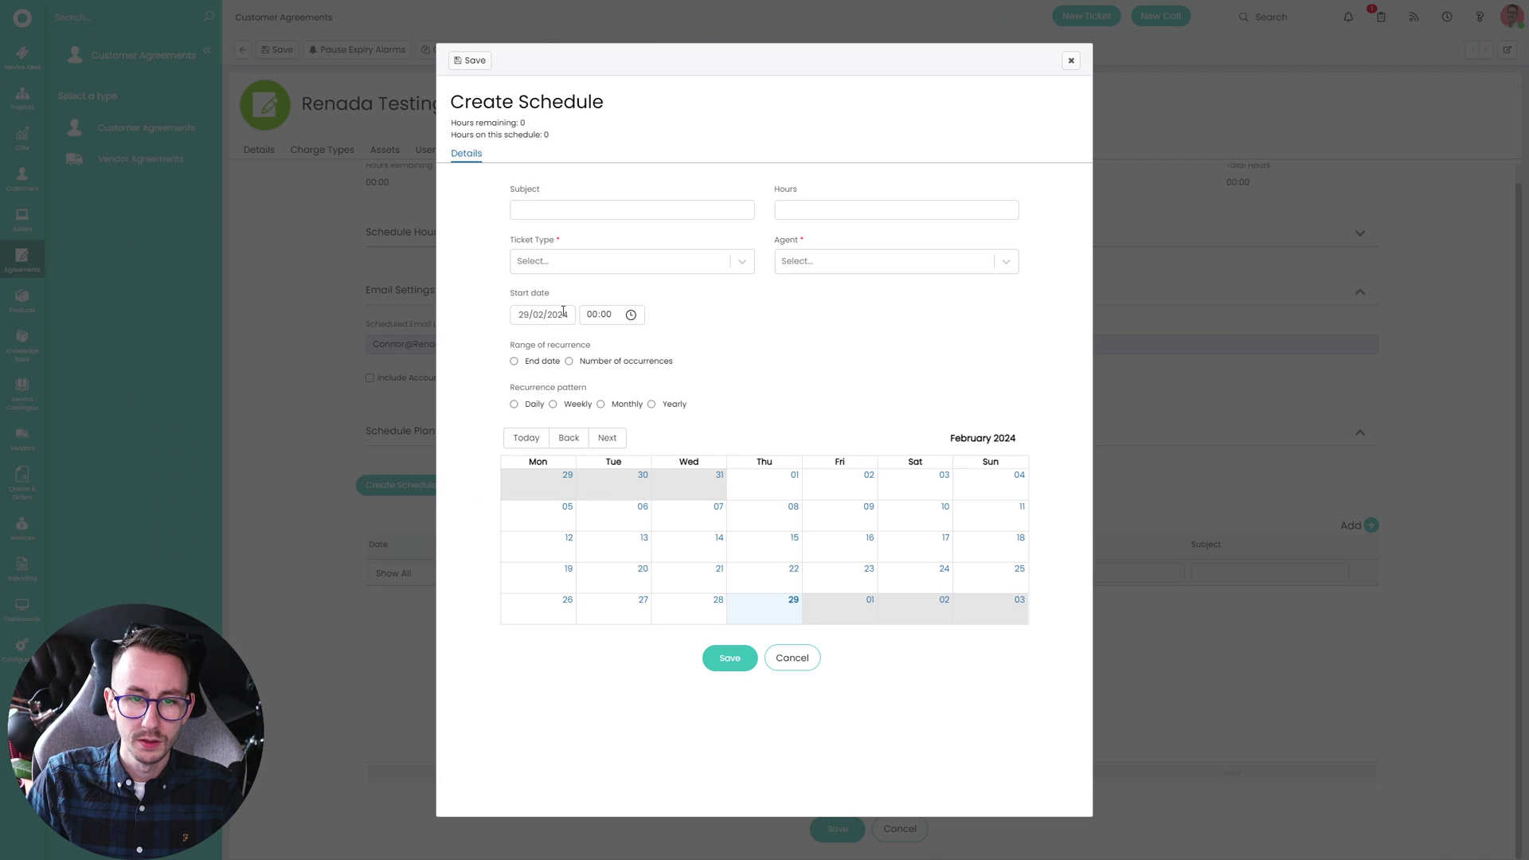
click(596, 211)
text(Site Visit)
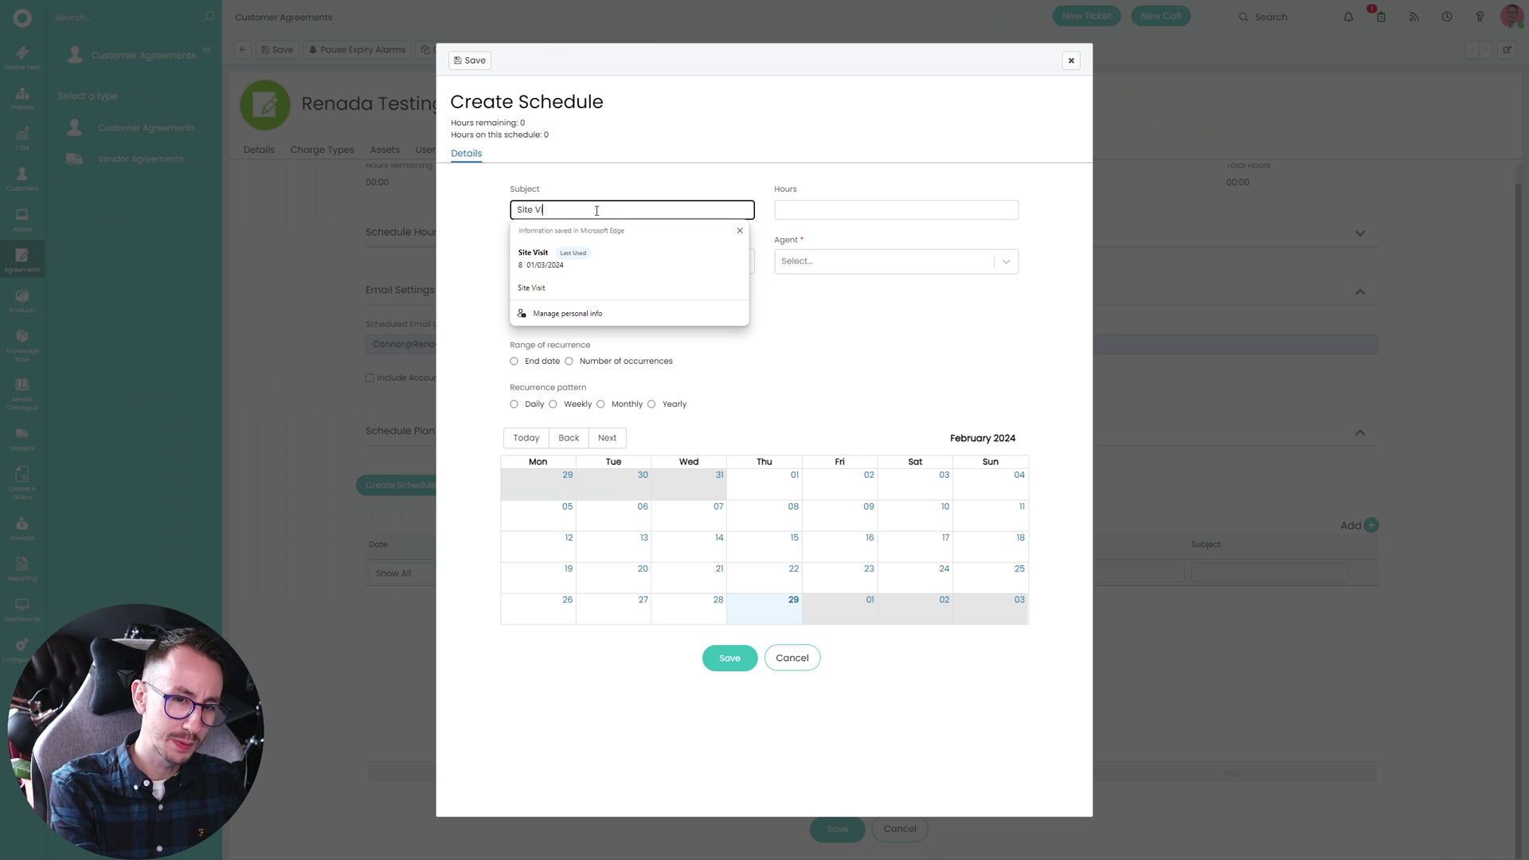
key(Tab)
click(590, 262)
click(590, 288)
click(875, 262)
click(804, 291)
Set the Site Visit schedule's start date to 01/03/2024.
click(543, 315)
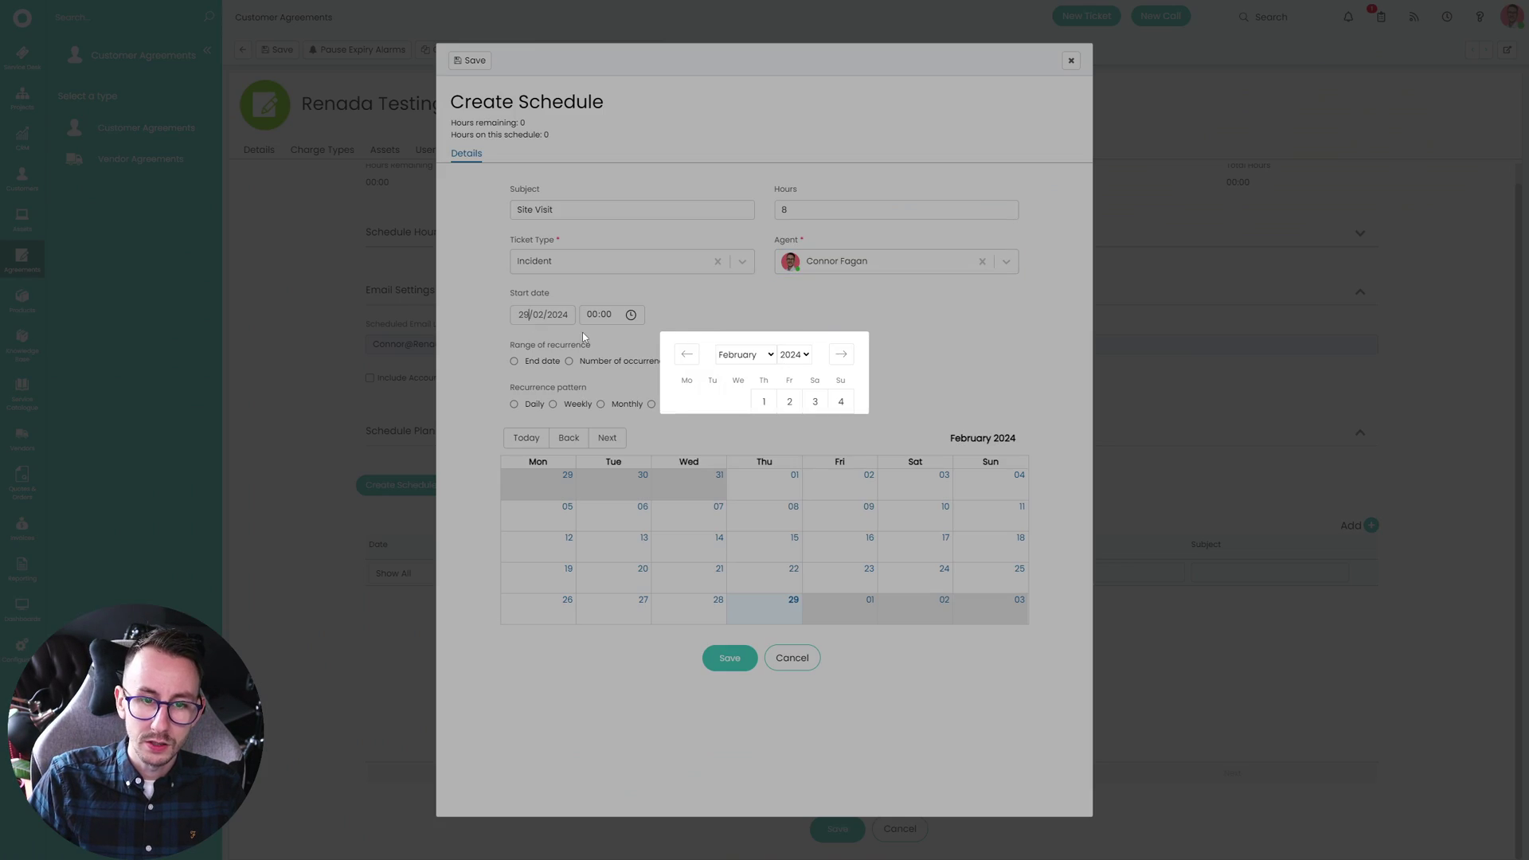
click(842, 355)
click(788, 400)
Limit the Site Visit recurrence by an end date of 02/03/2025.
click(514, 361)
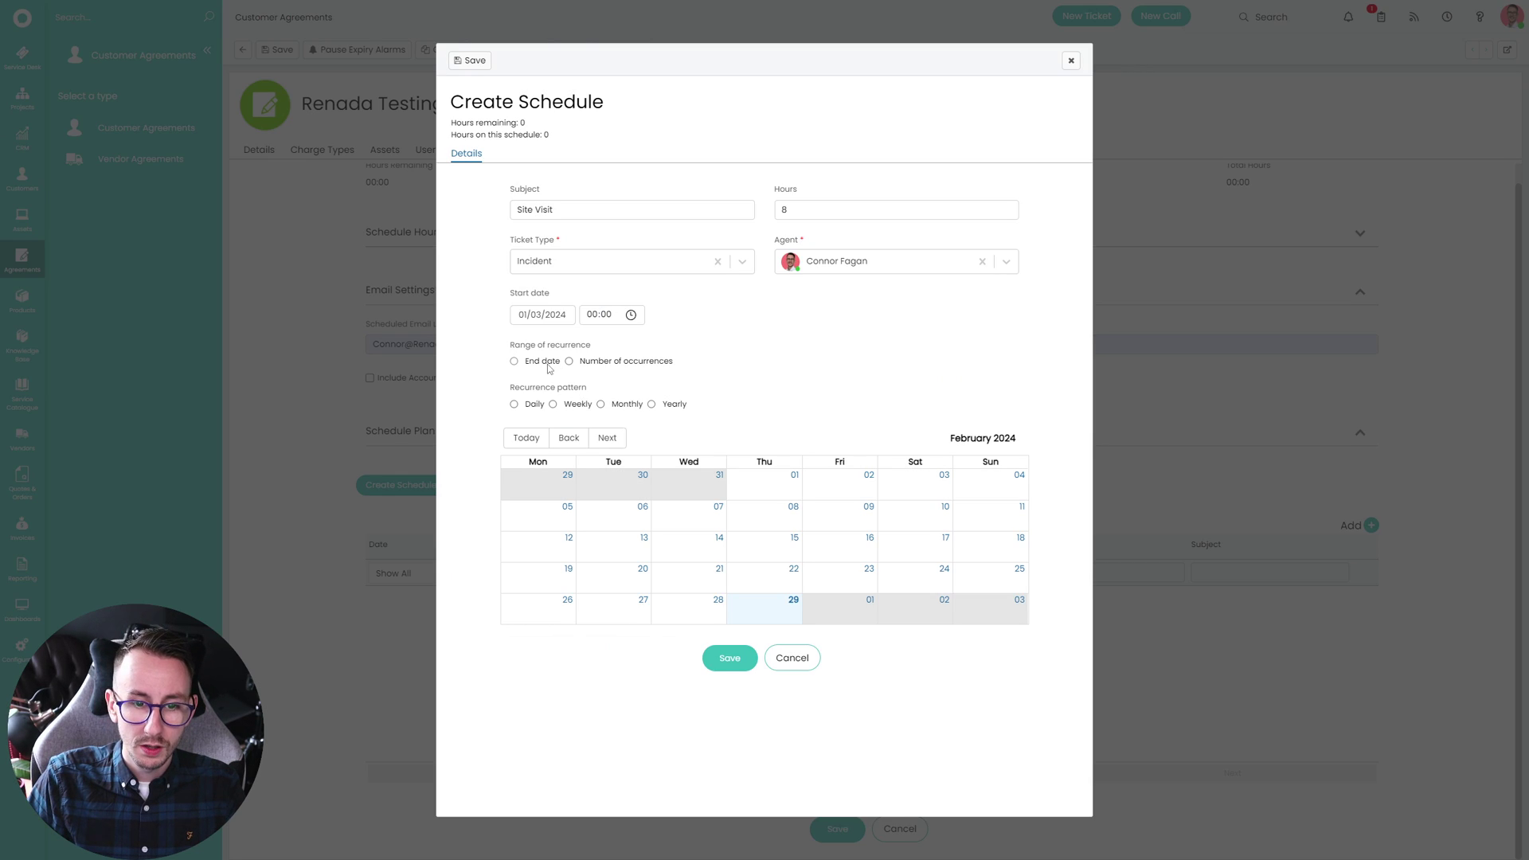
click(844, 367)
click(797, 356)
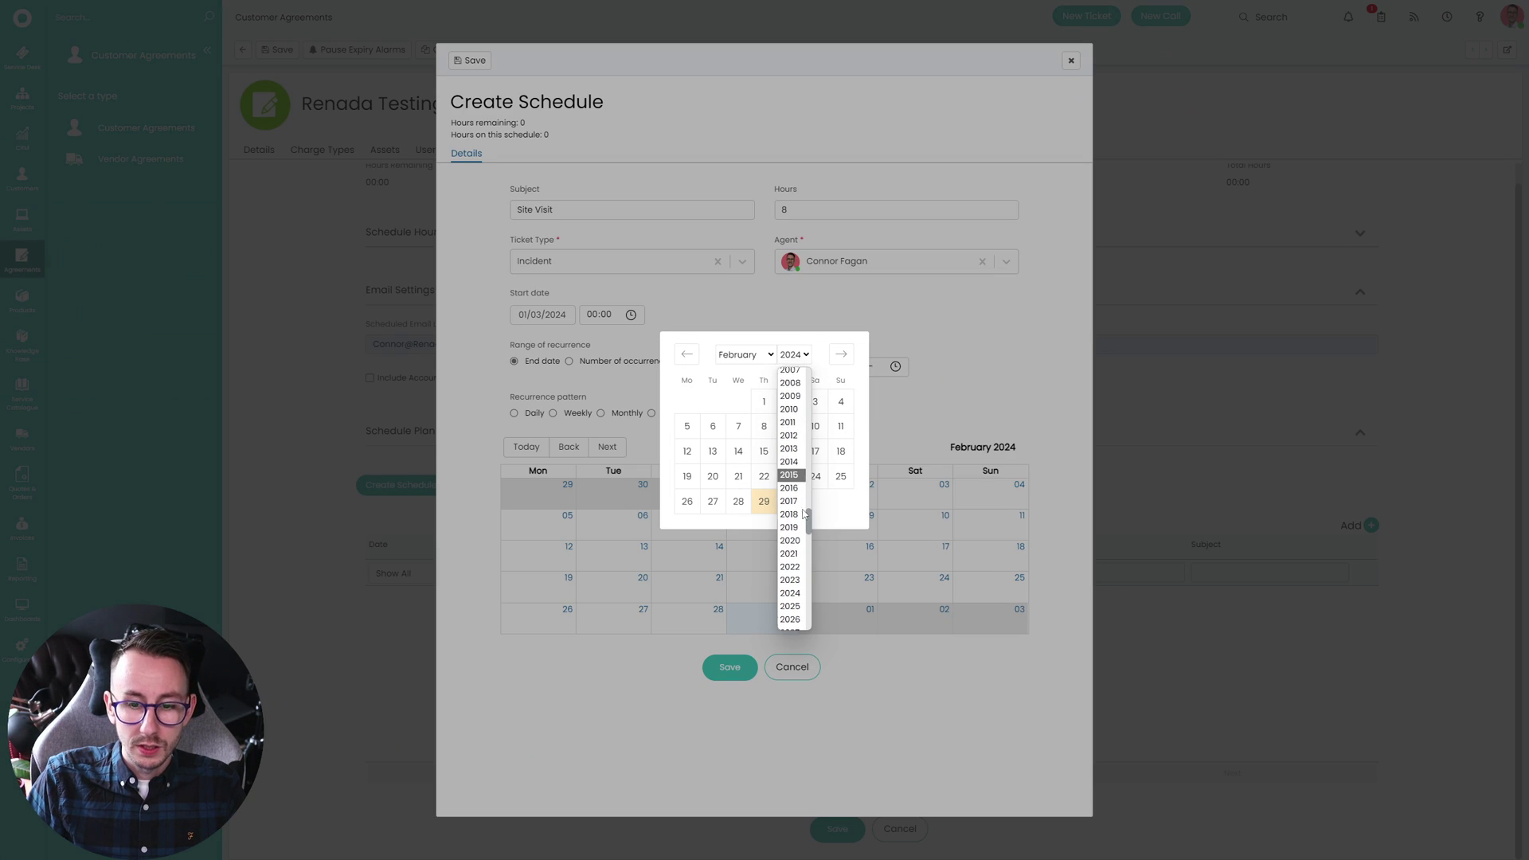
click(793, 596)
click(745, 355)
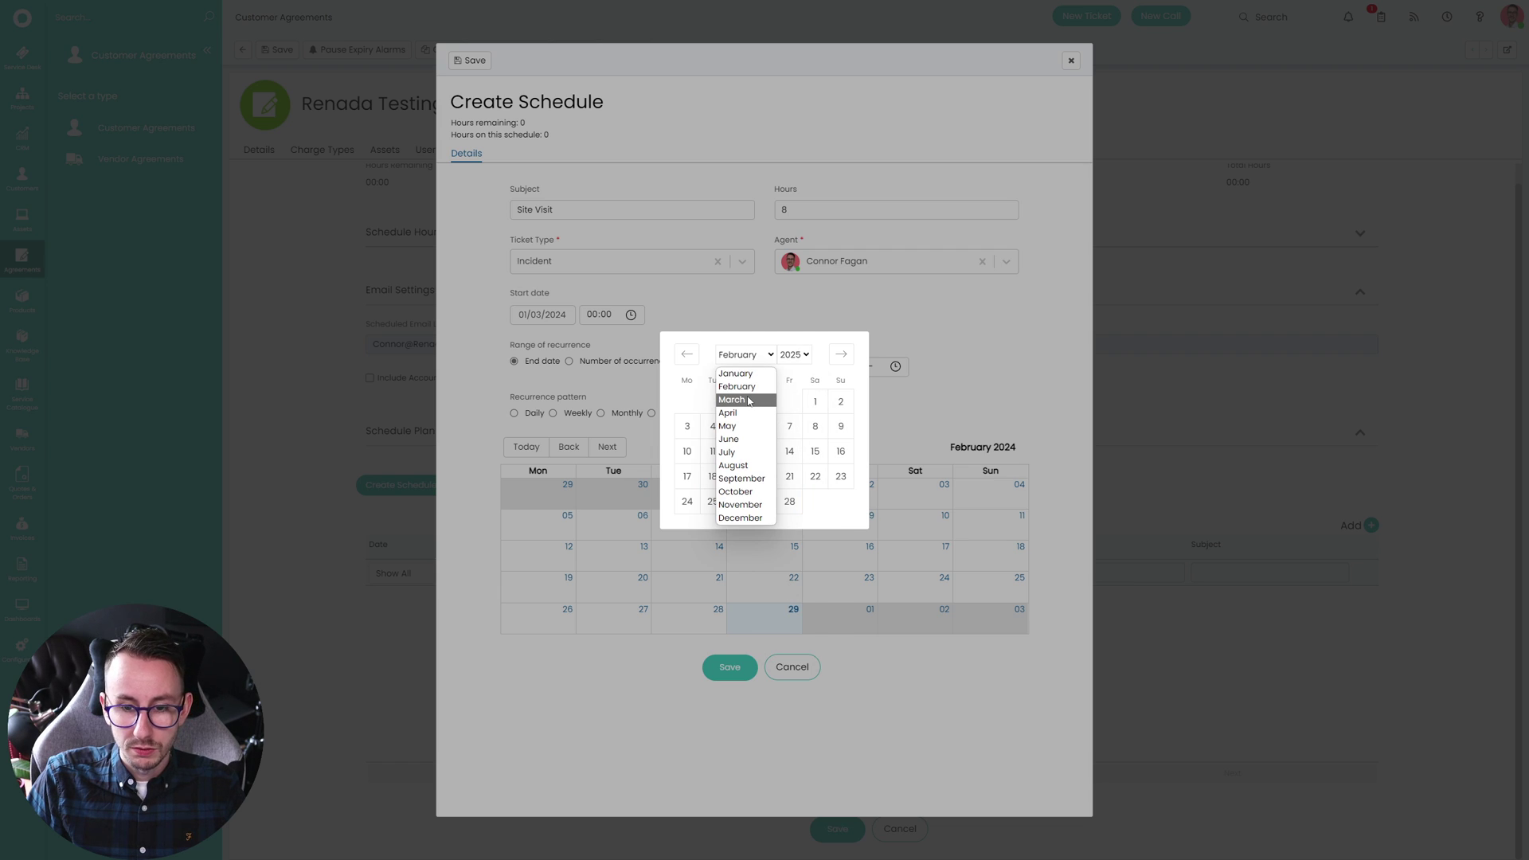
click(731, 399)
click(840, 402)
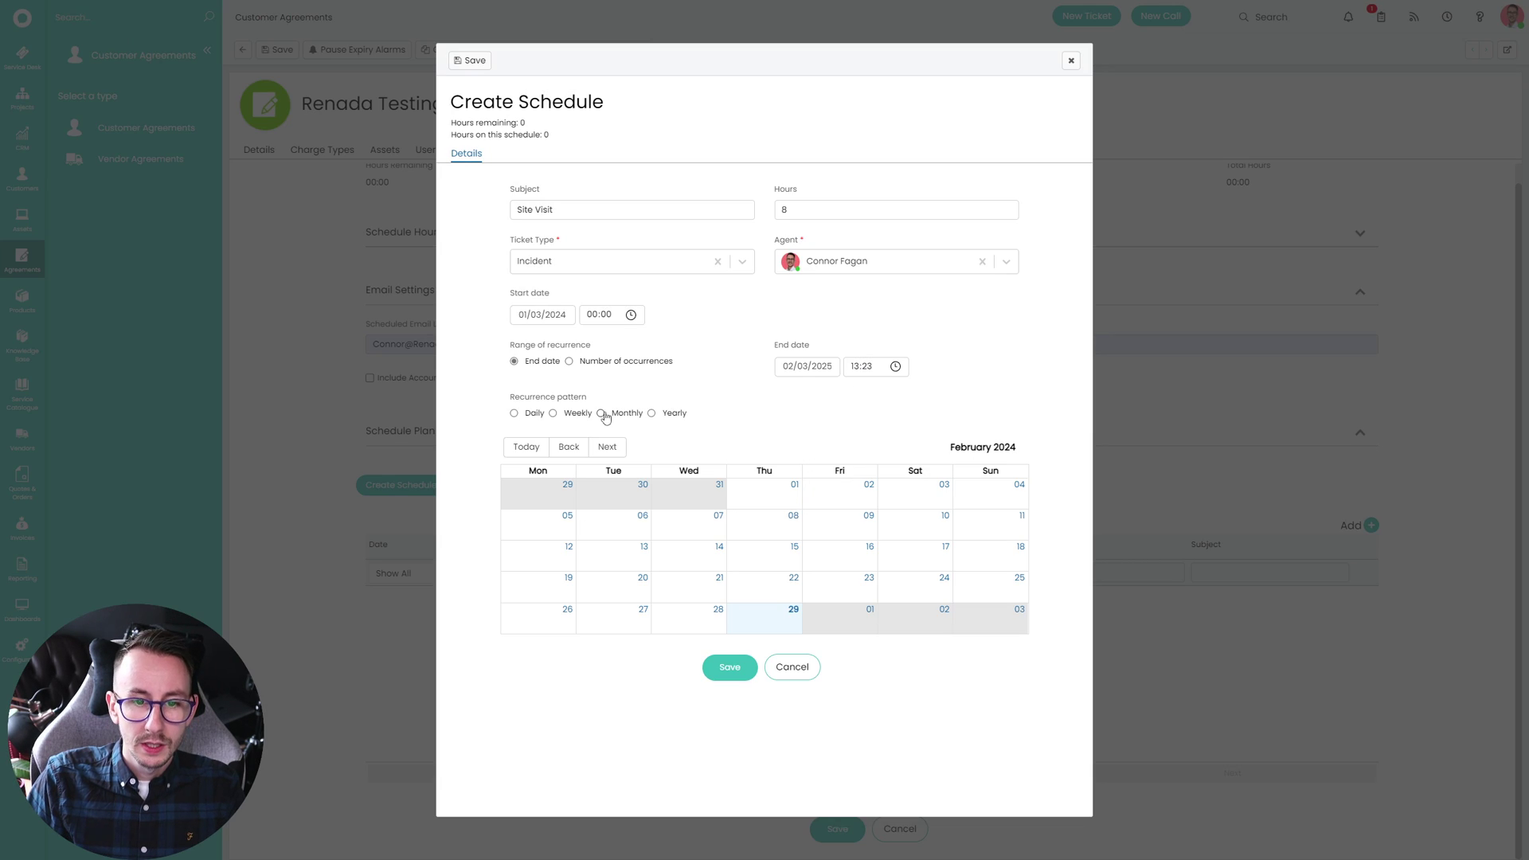
Set the Site Visit schedule to recur weekly on Monday with an interval of 1.
click(570, 415)
click(652, 462)
click(652, 492)
click(936, 460)
text(1)
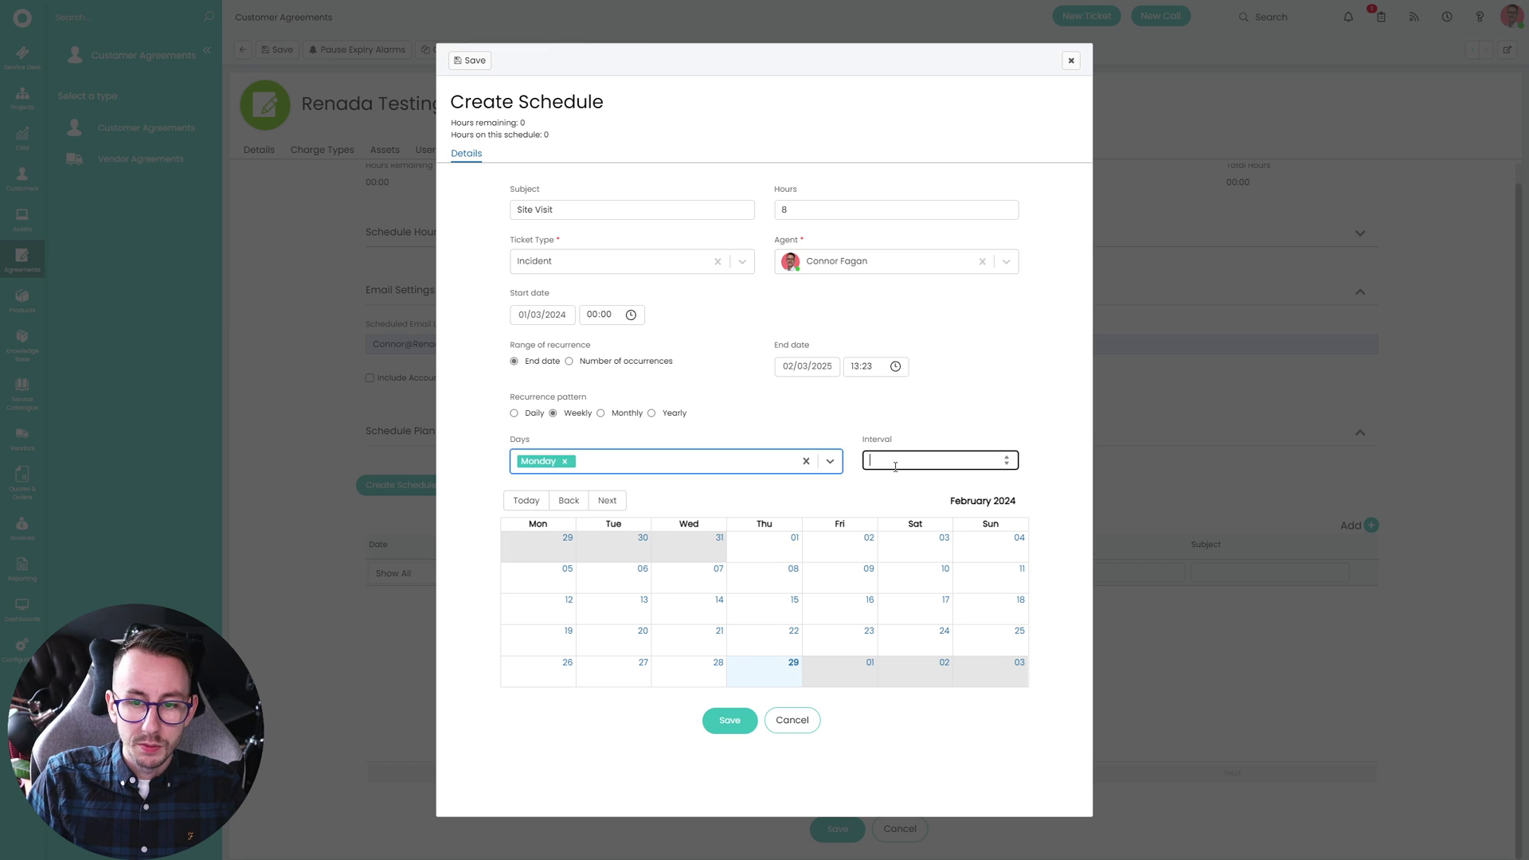
click(936, 414)
Review the Site Visit dates in the calendar preview month by month through March 2025.
click(607, 500)
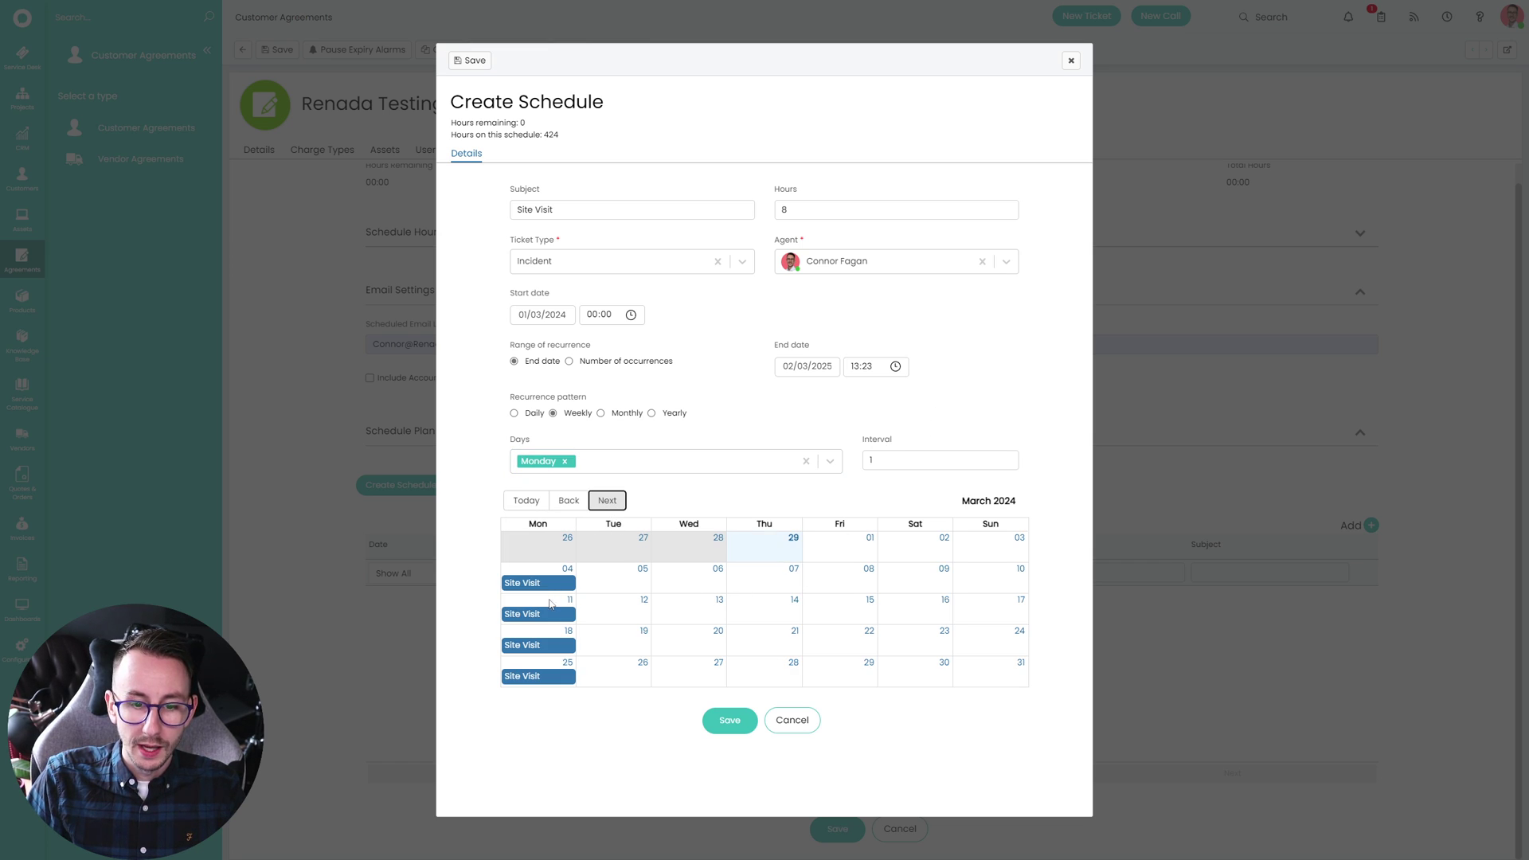
click(607, 500)
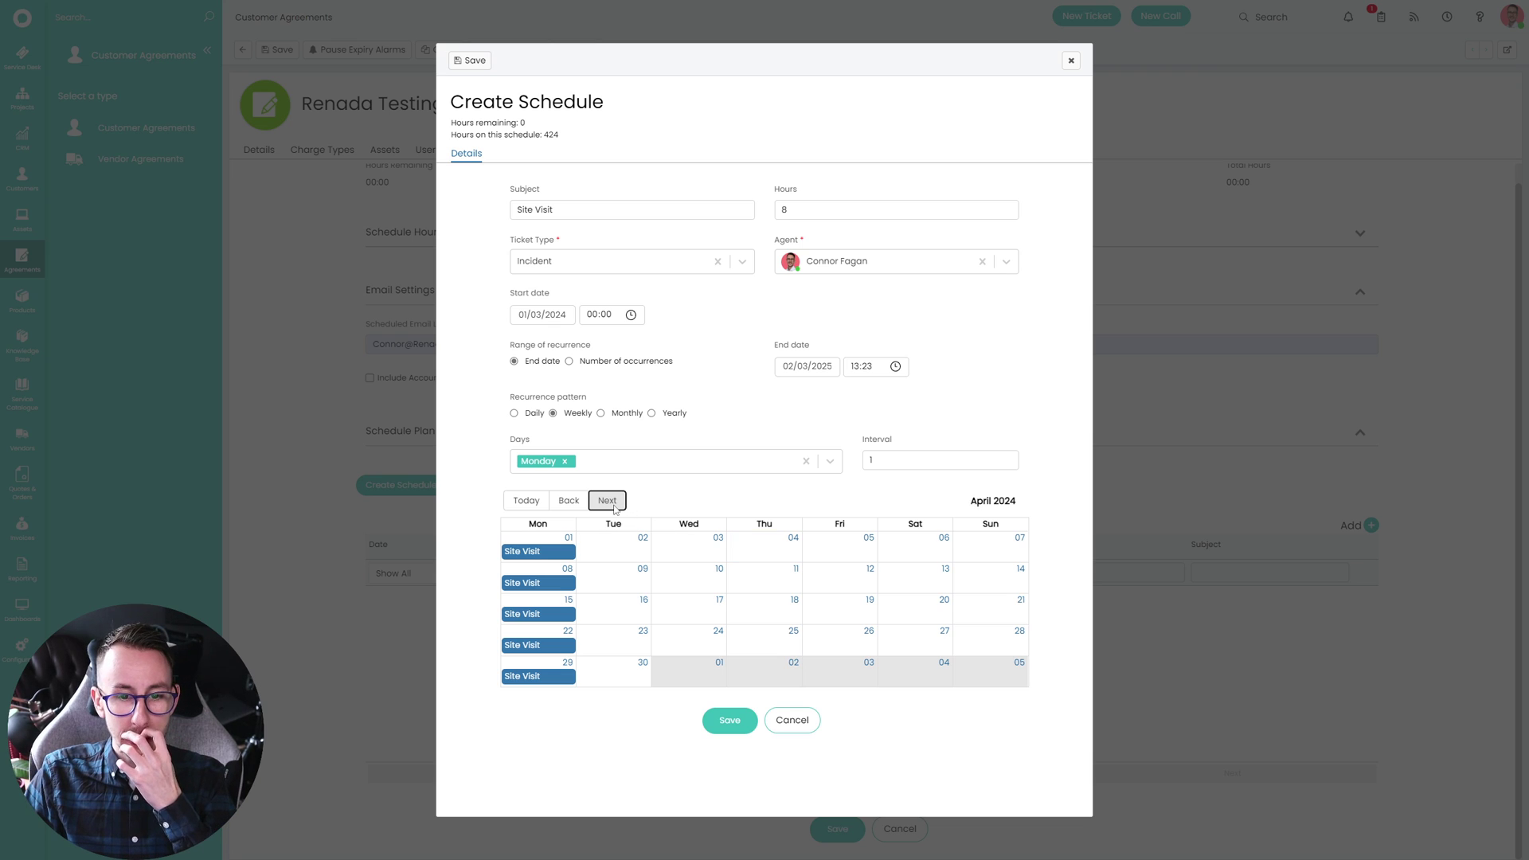
click(607, 500)
click(607, 500)
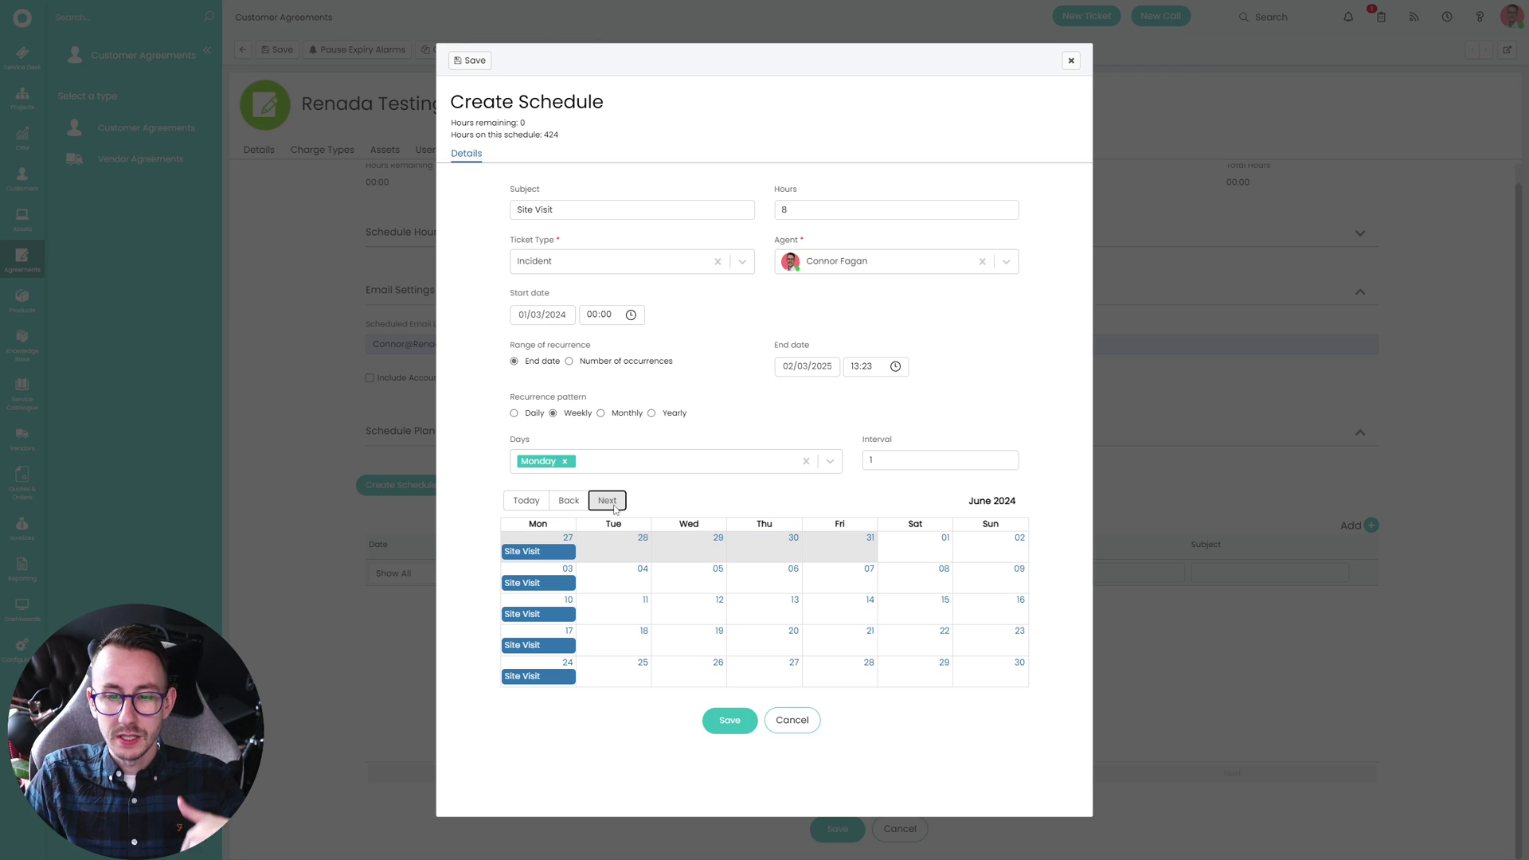
click(607, 500)
click(607, 500)
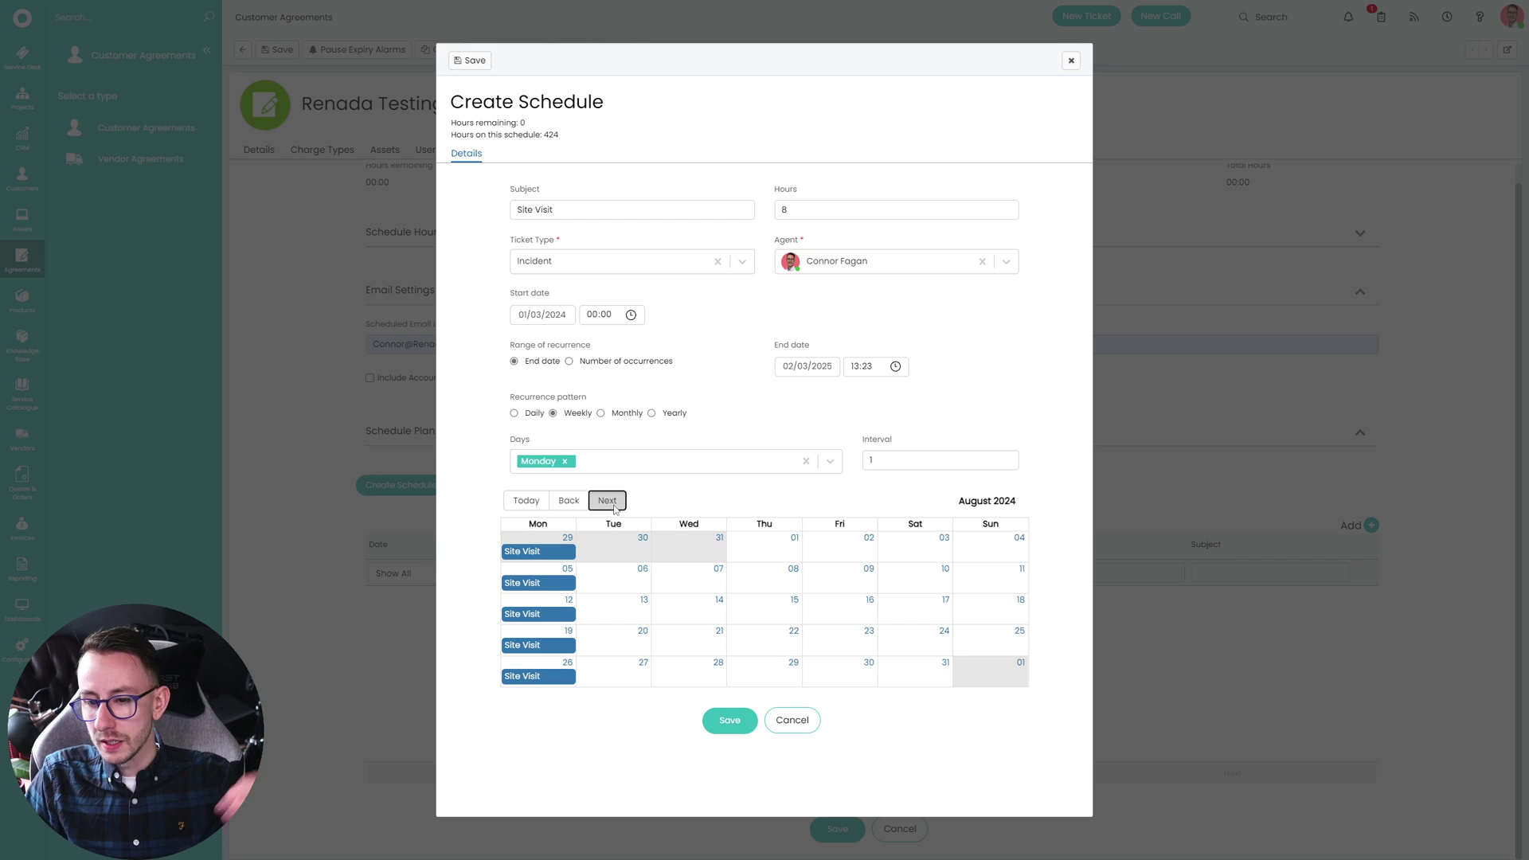
click(607, 501)
click(607, 501)
click(607, 500)
click(606, 500)
click(607, 500)
click(607, 500)
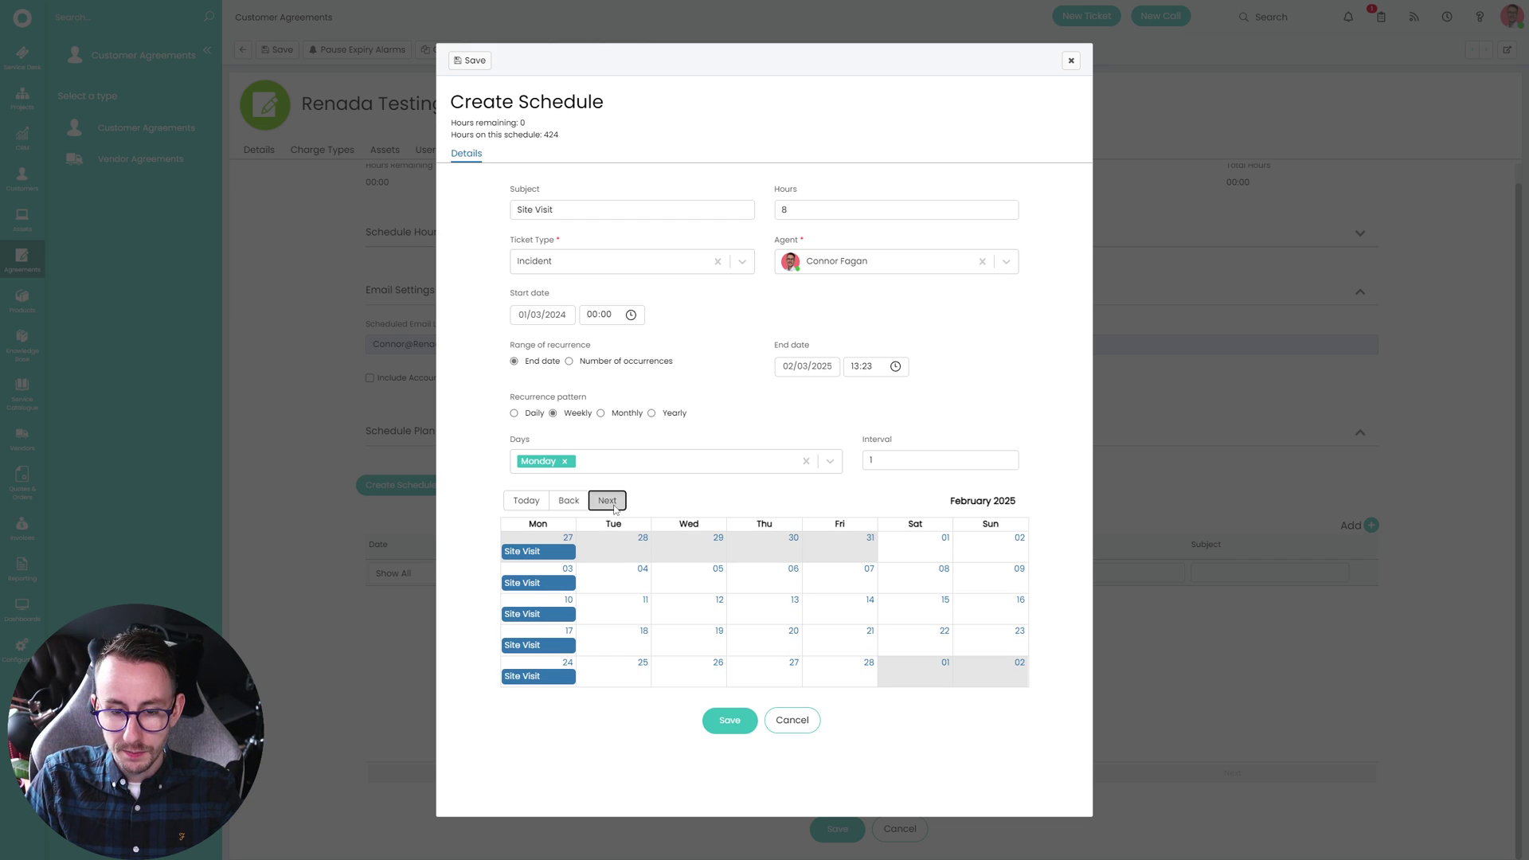
click(607, 500)
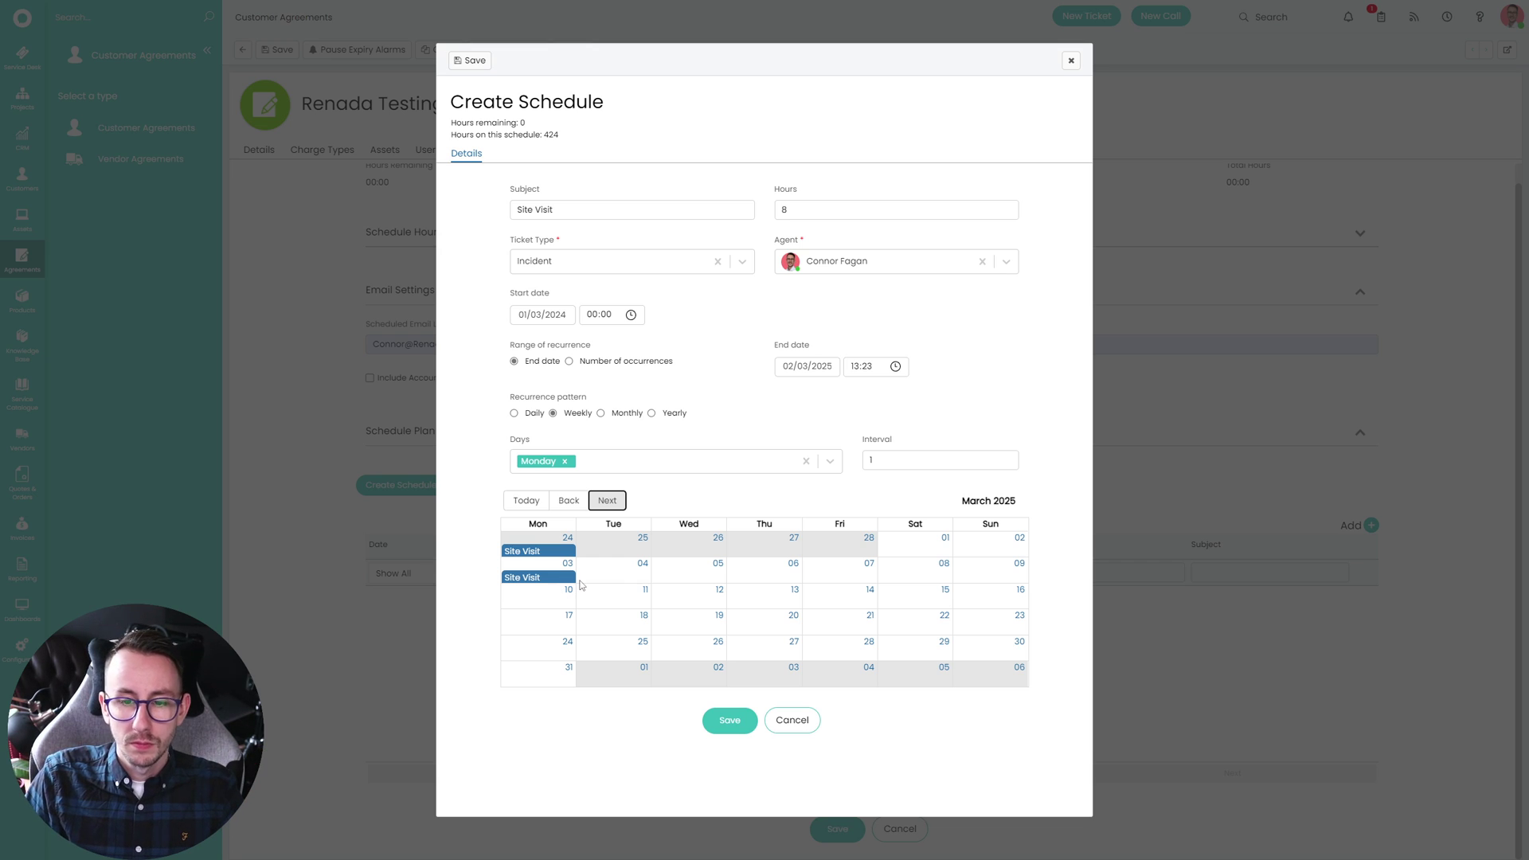
Save the Site Visit schedule, review its entries in the Schedule Plan and save the agreement.
click(731, 726)
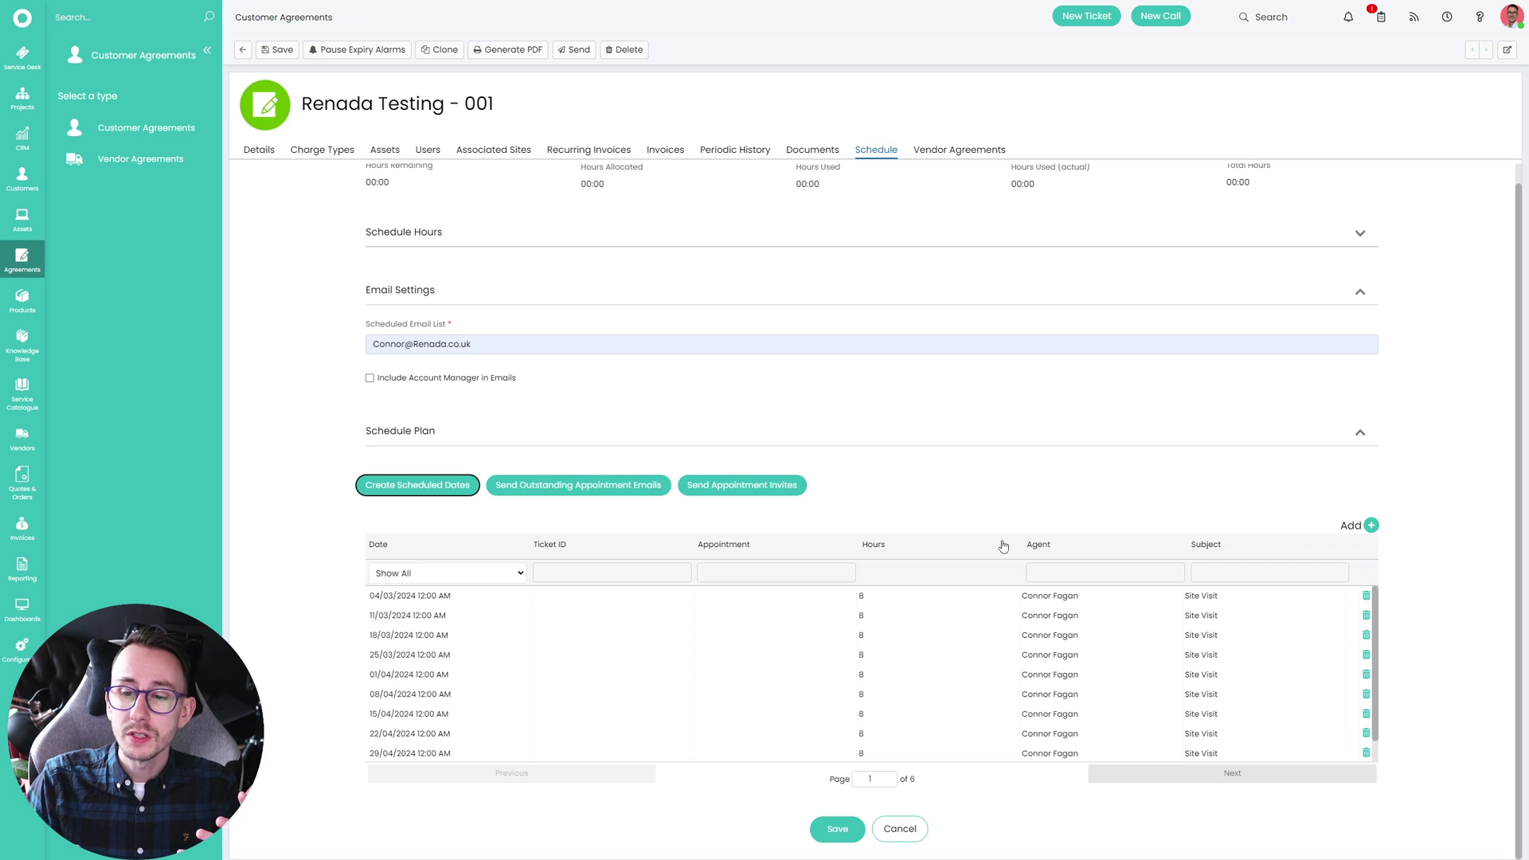
scroll(1137, 689, down, 1)
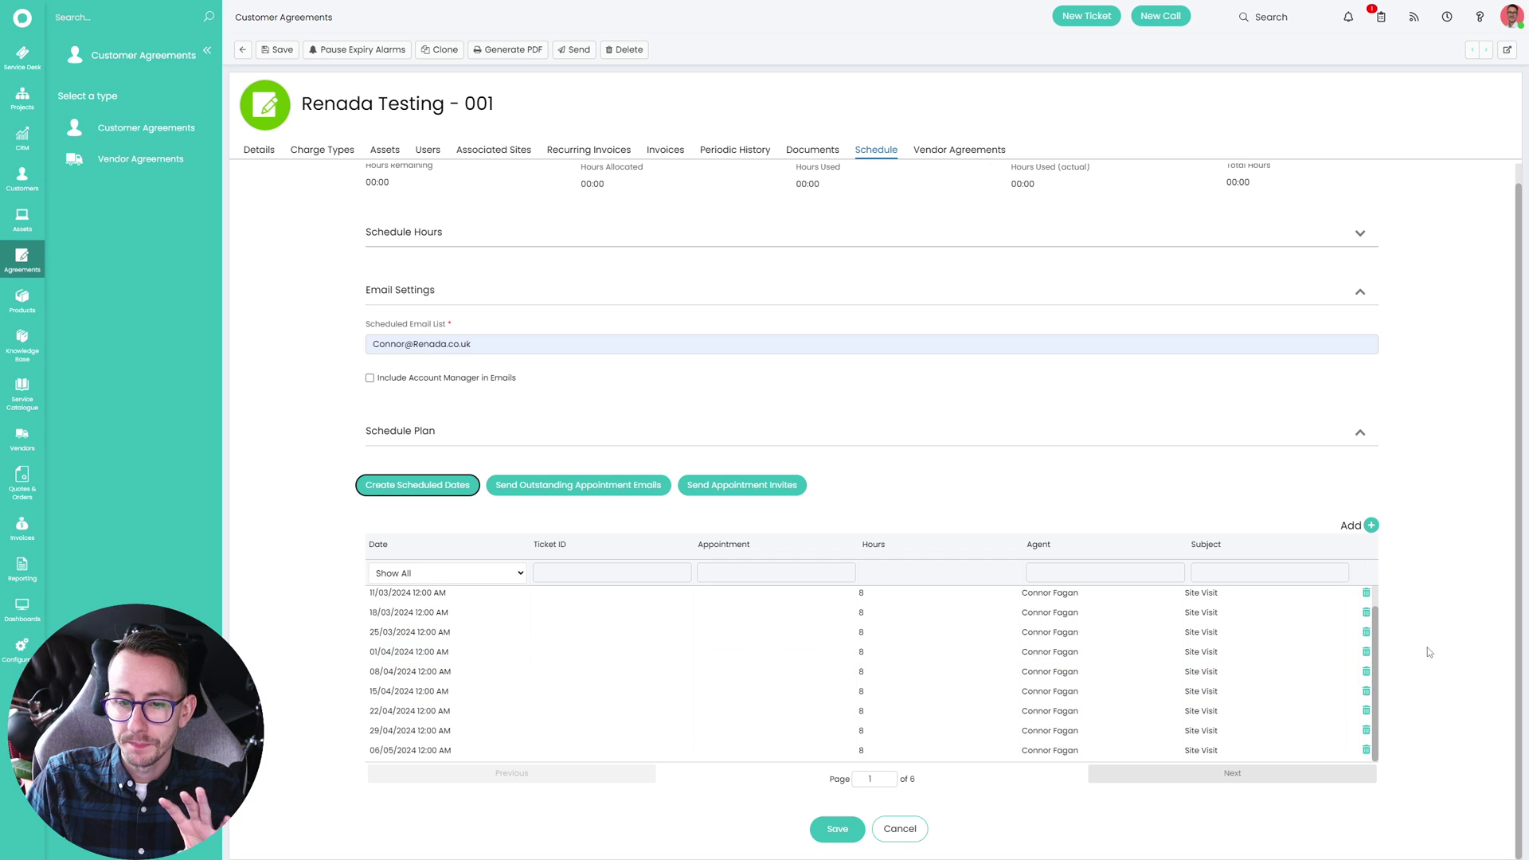
scroll(1377, 697, up, 1)
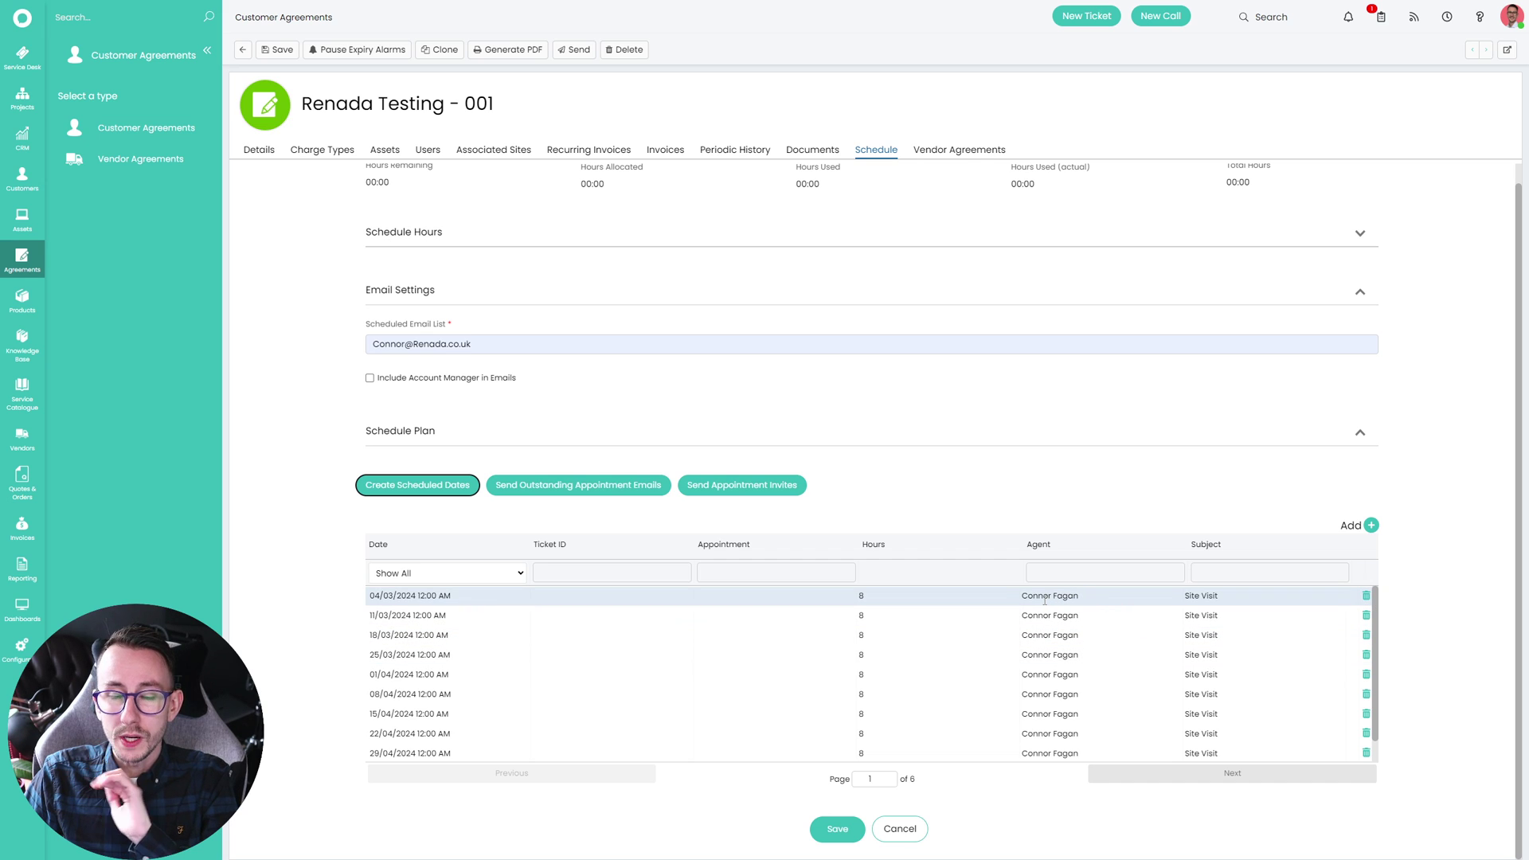
scroll(918, 483, up, 1)
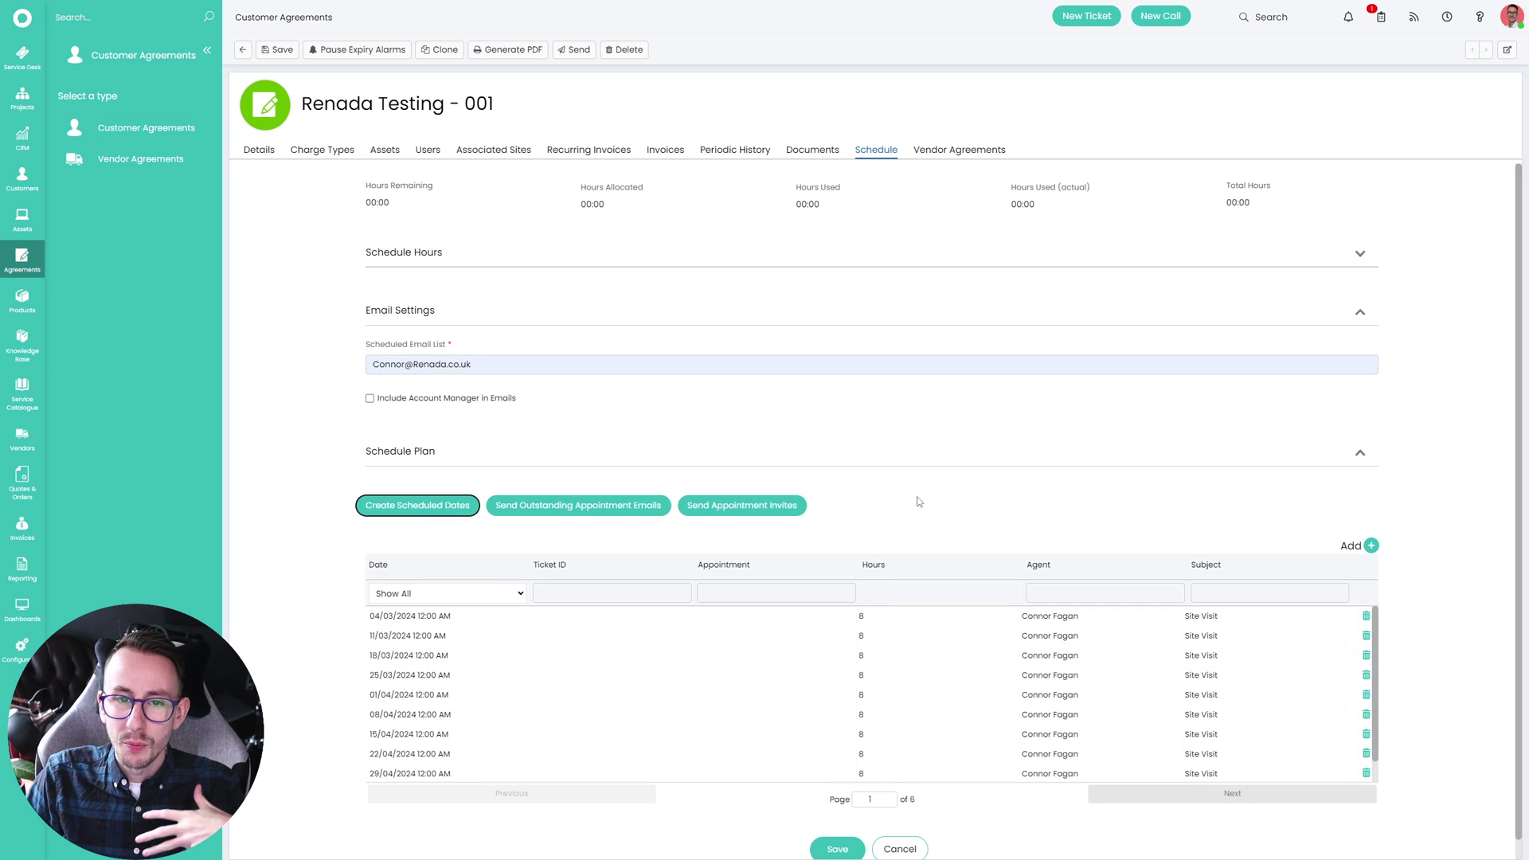
click(309, 424)
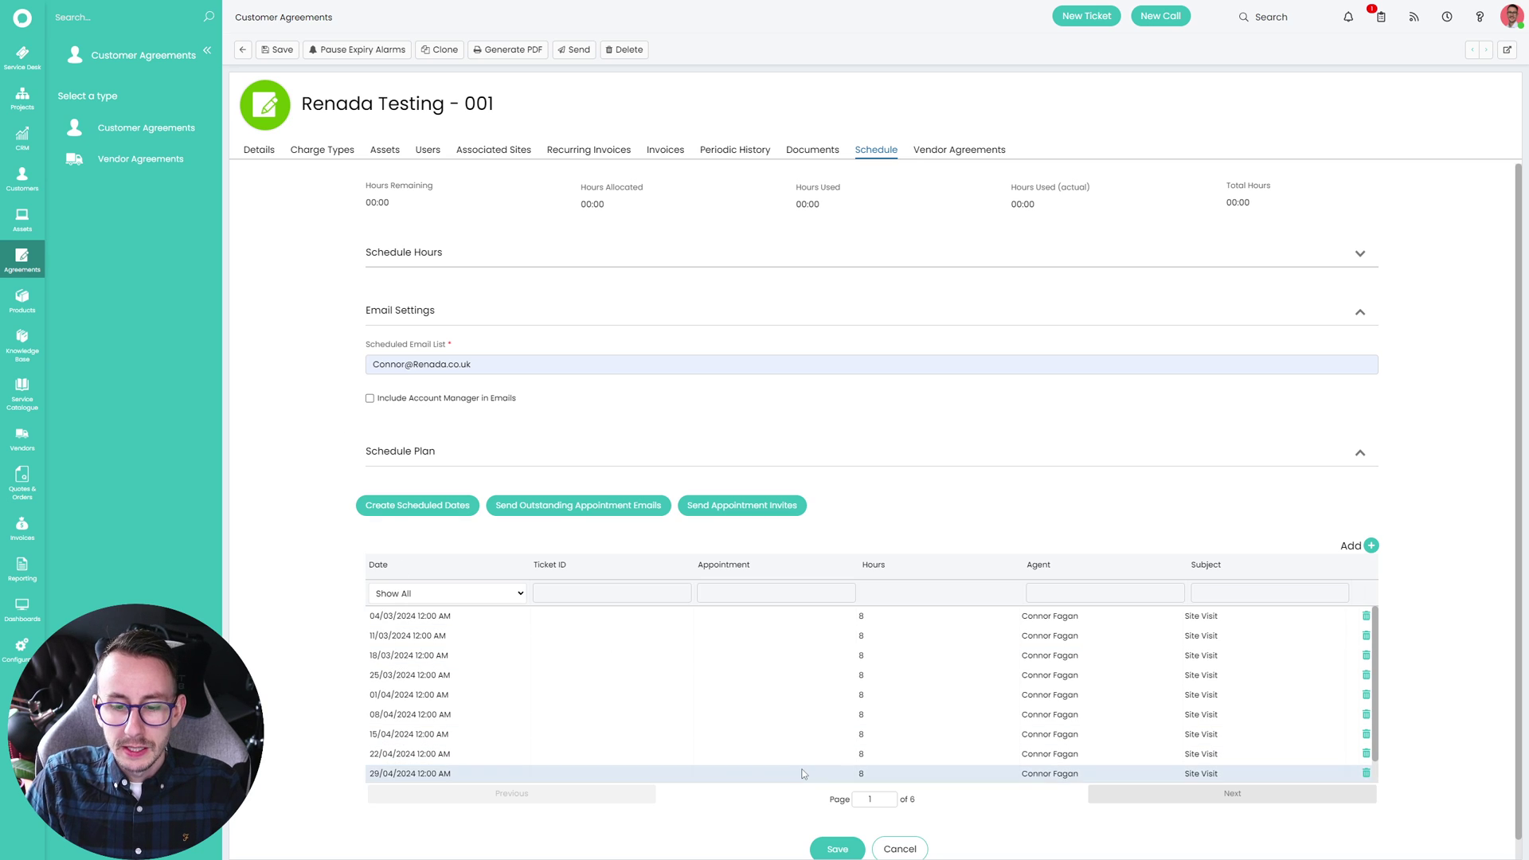
click(841, 850)
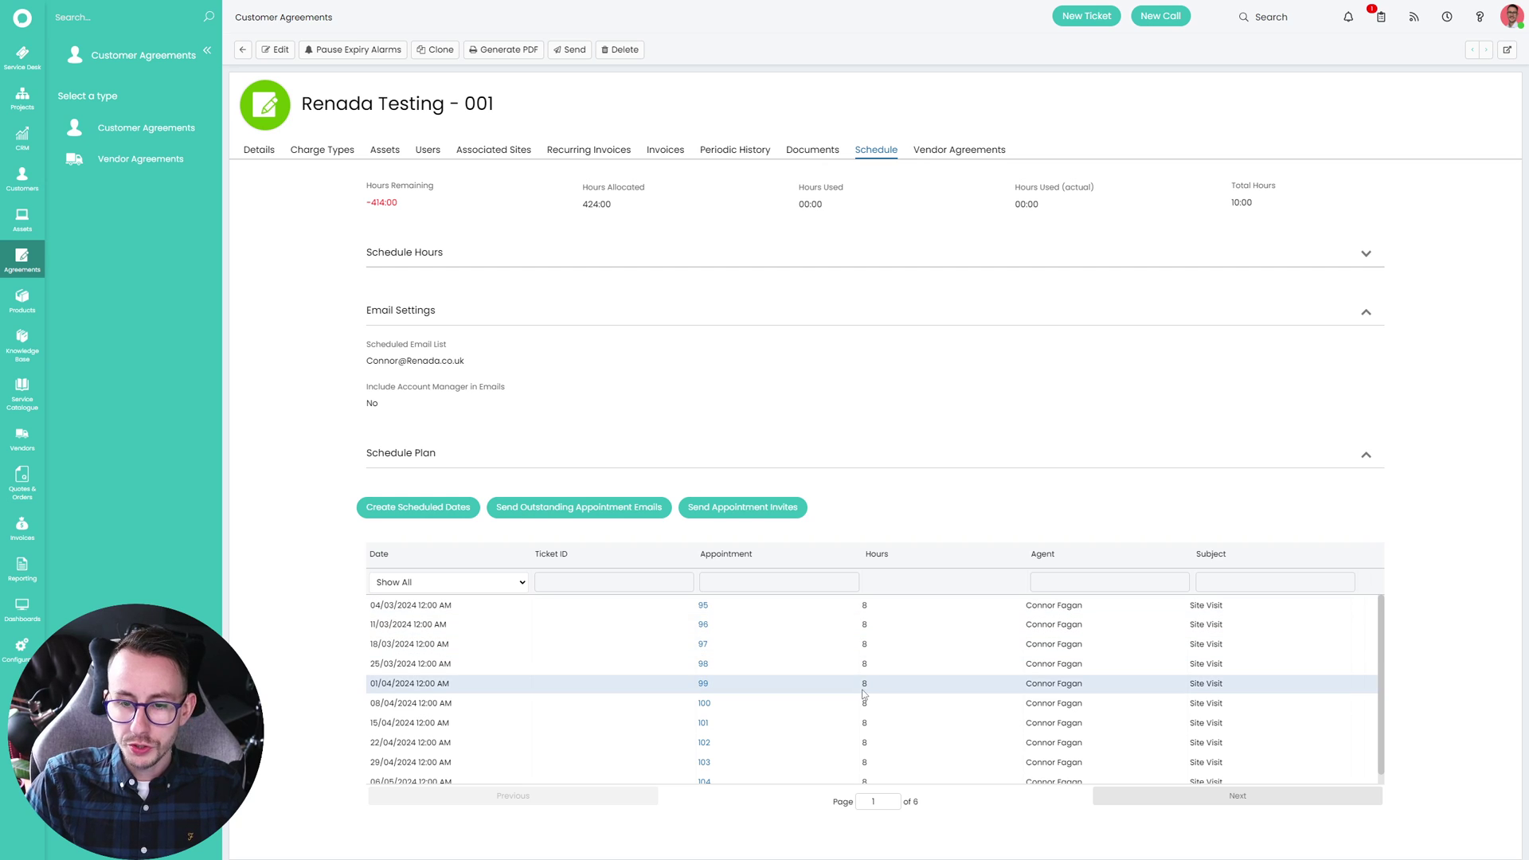
Check the agreement's remaining hours and expand the Schedule Hours section.
drag(399, 203, 368, 207)
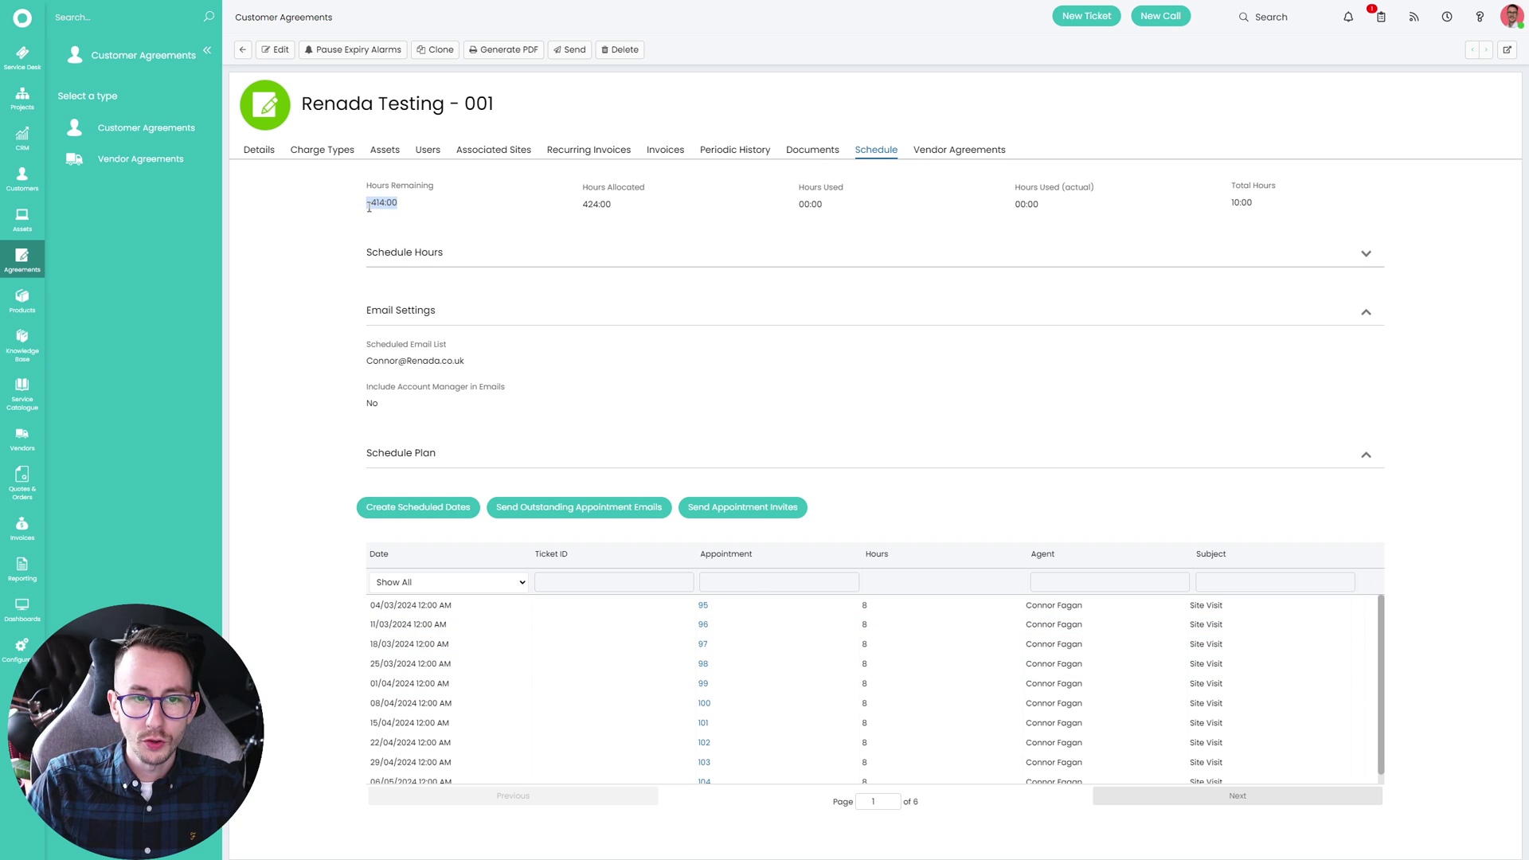
click(338, 257)
click(374, 253)
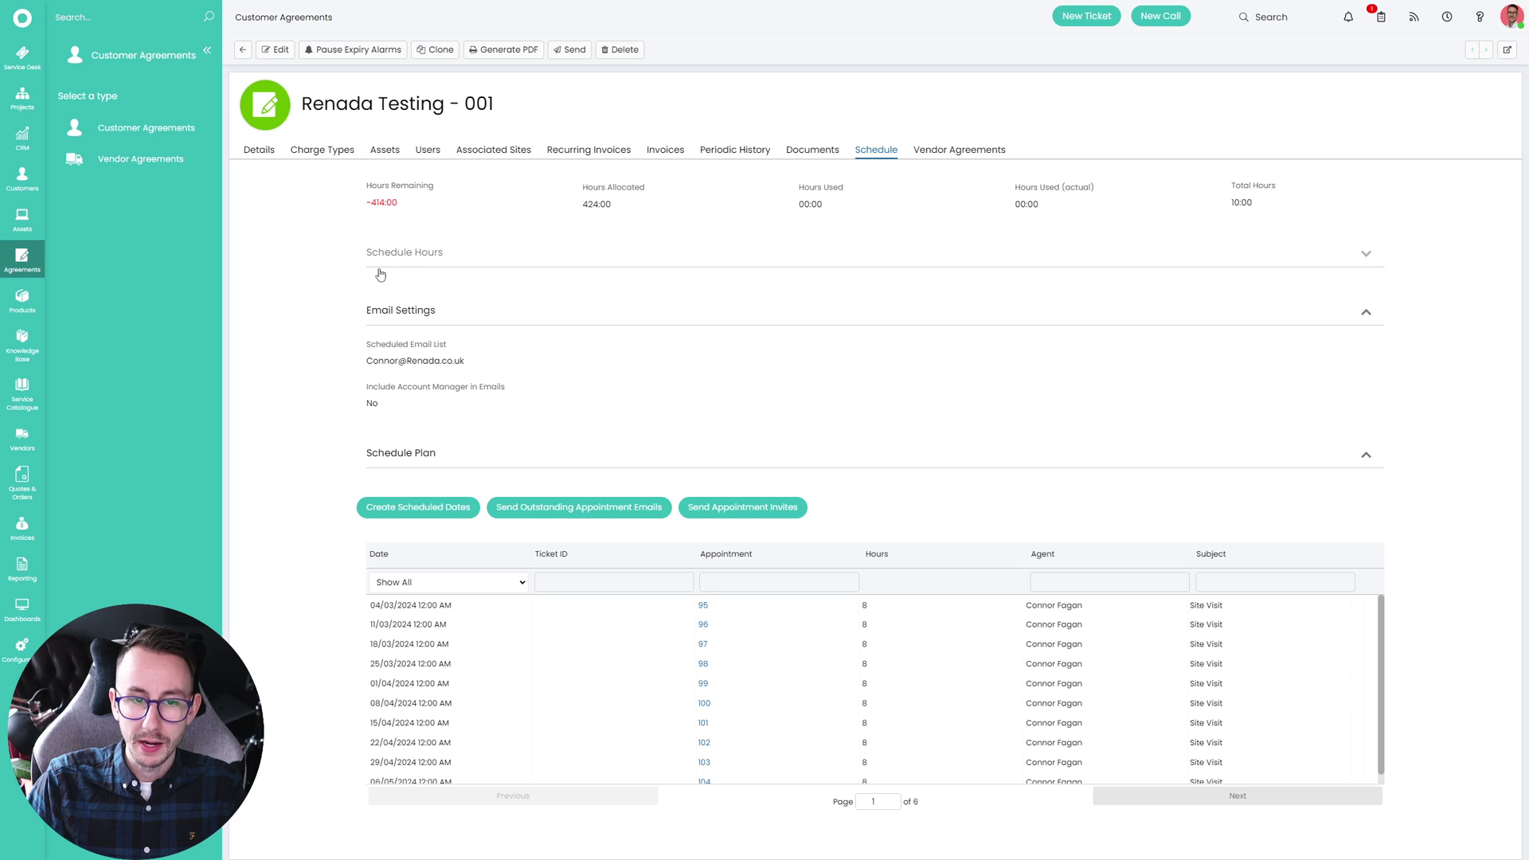
drag(589, 325, 1043, 349)
click(1043, 348)
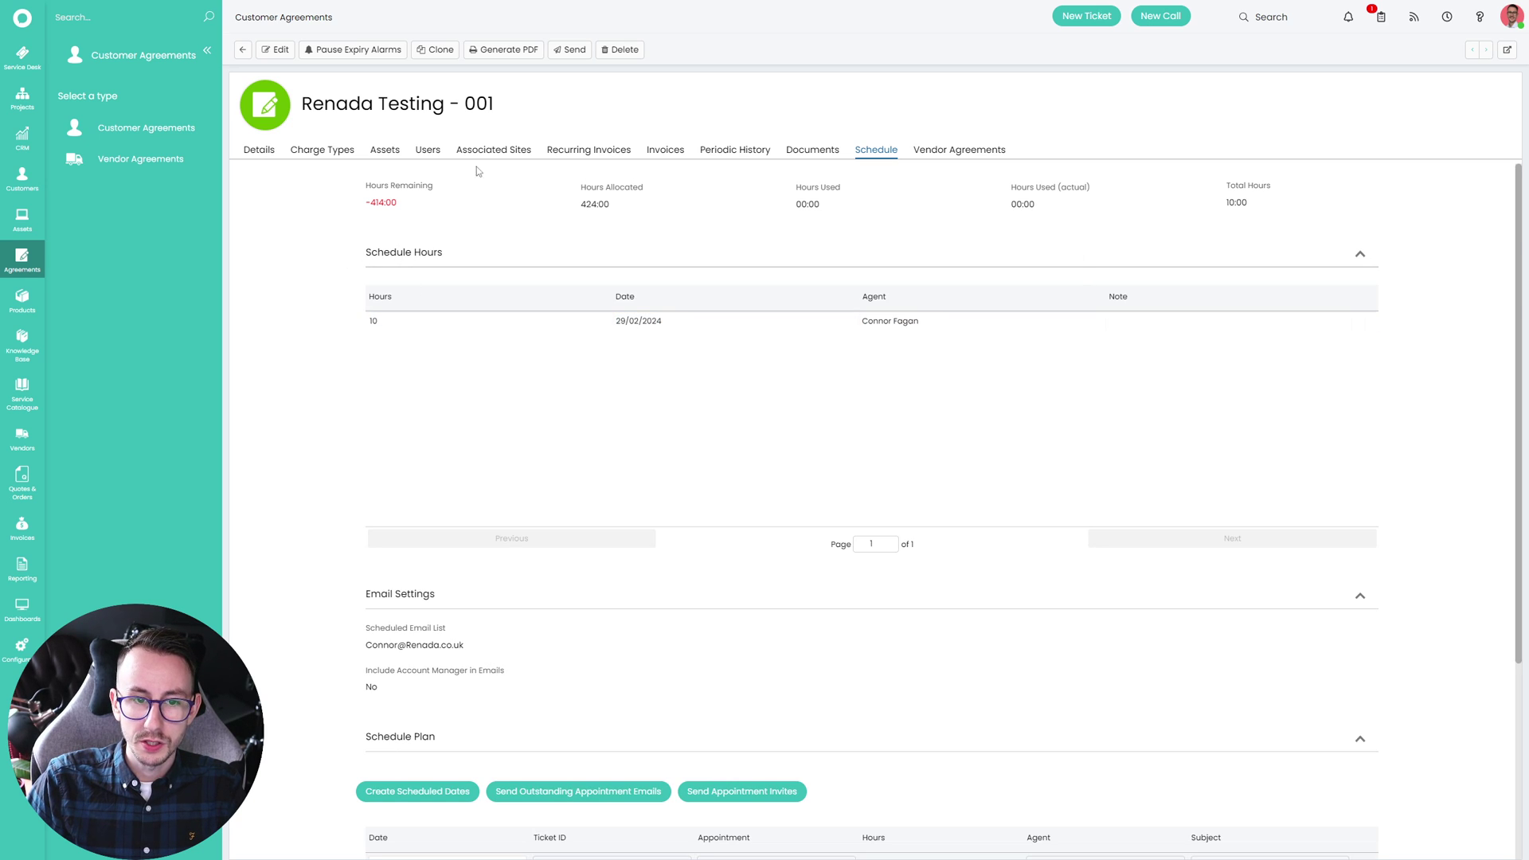
Change the existing Schedule Hours entry to 424 hours and save the agreement.
click(276, 50)
click(1359, 334)
click(693, 357)
drag(693, 358, 594, 354)
text(424)
click(729, 546)
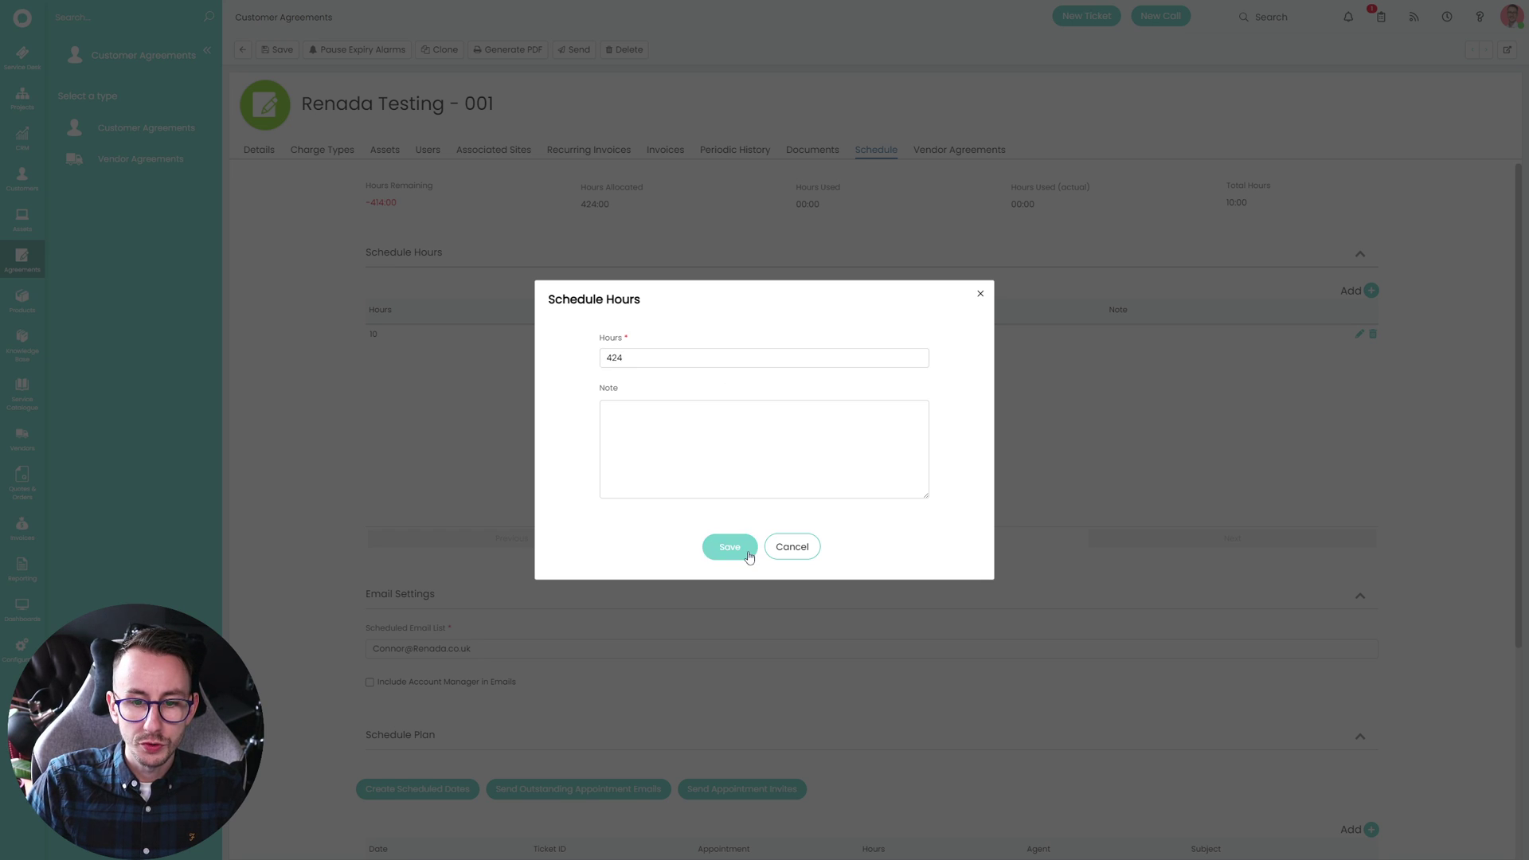
click(287, 51)
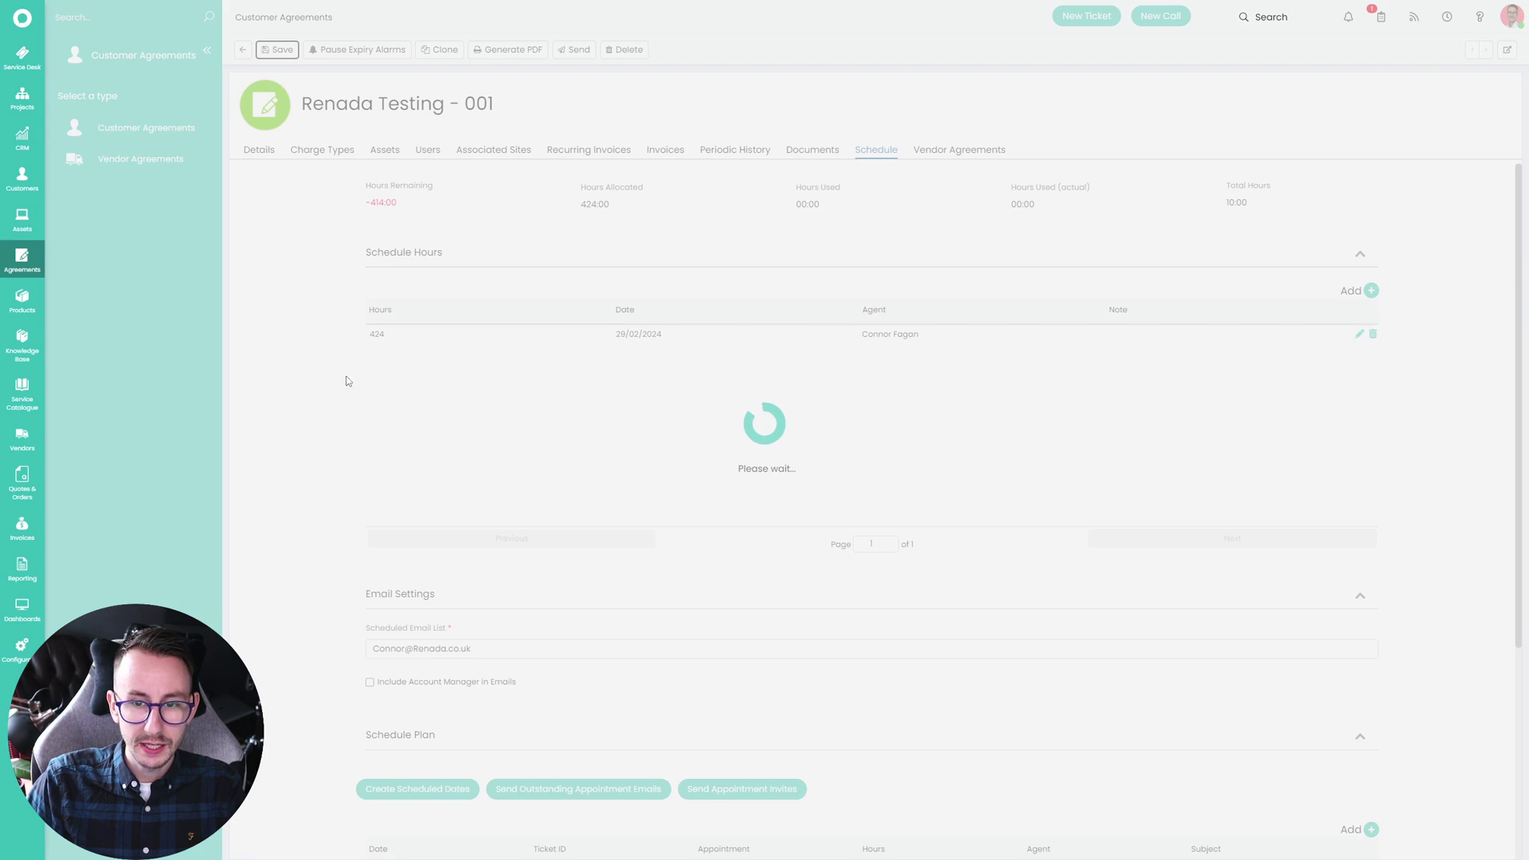
click(371, 204)
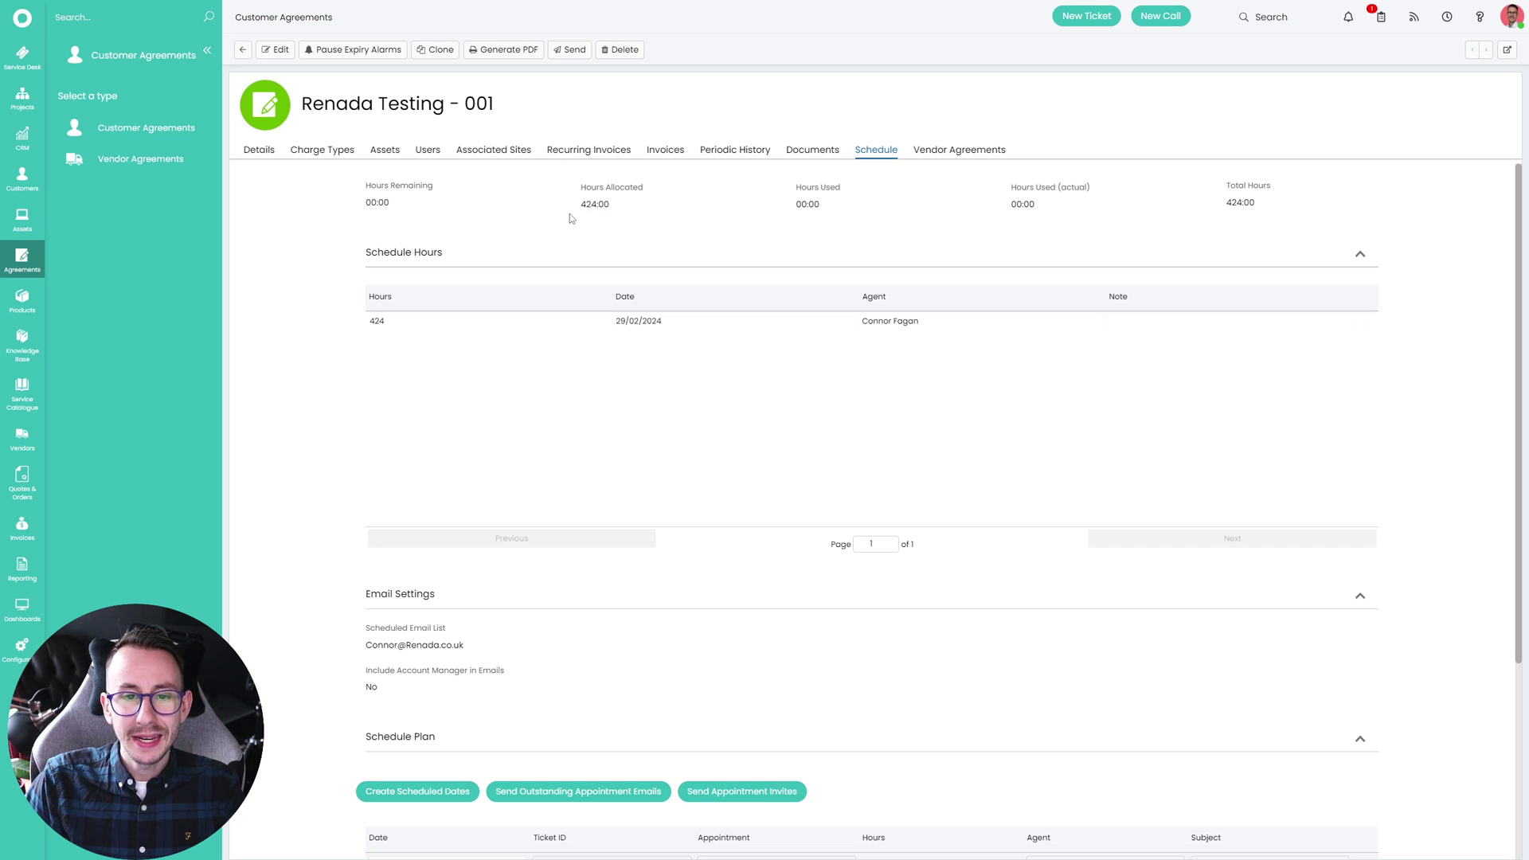
Reopen the agreement for editing, view and dismiss a blank Schedule Hours entry, and examine the used and actual hours.
click(275, 49)
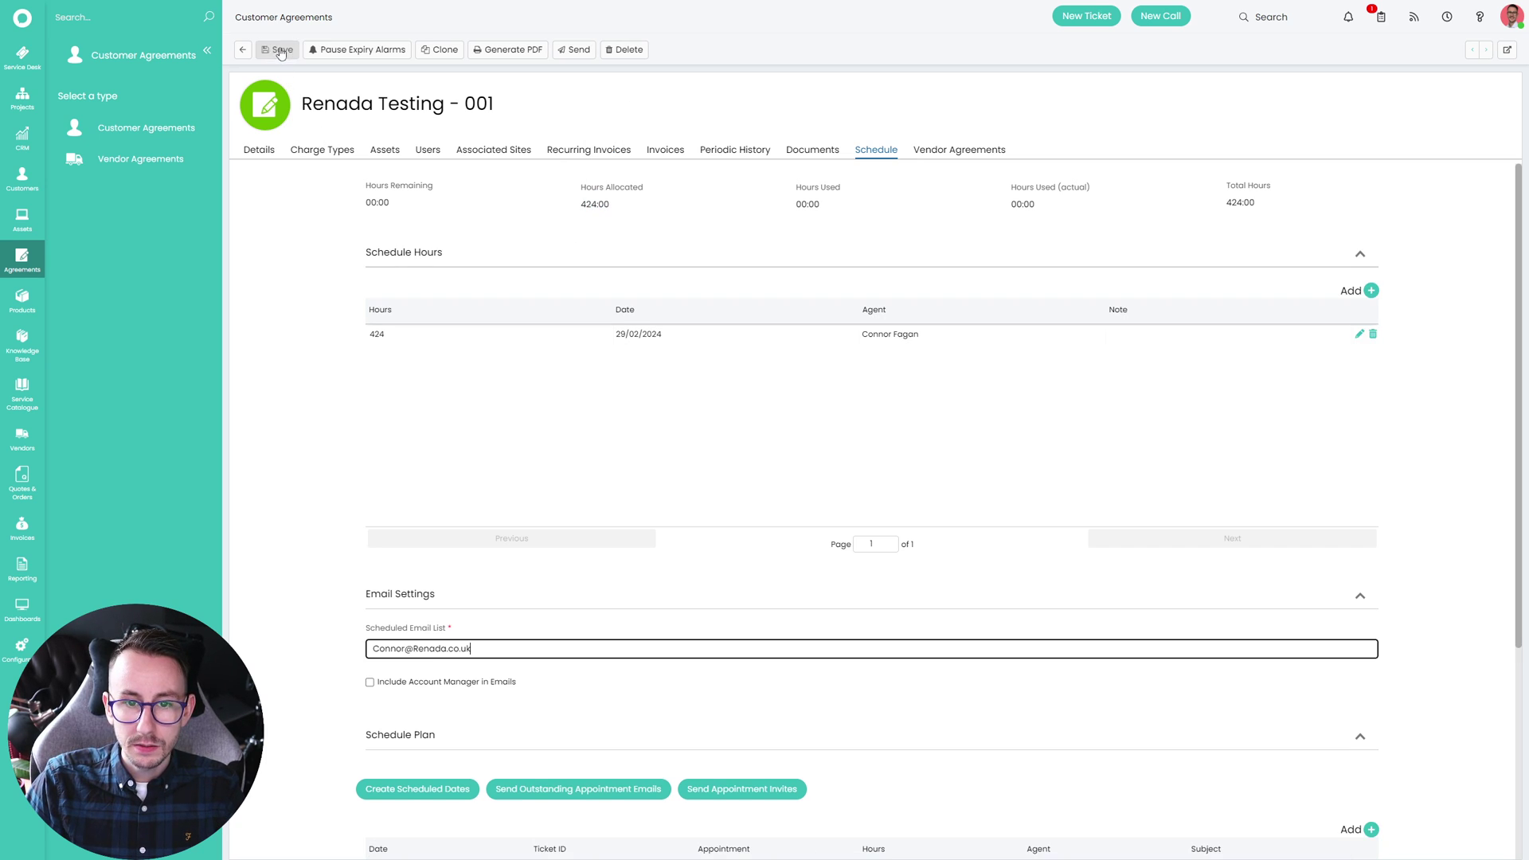
click(1370, 290)
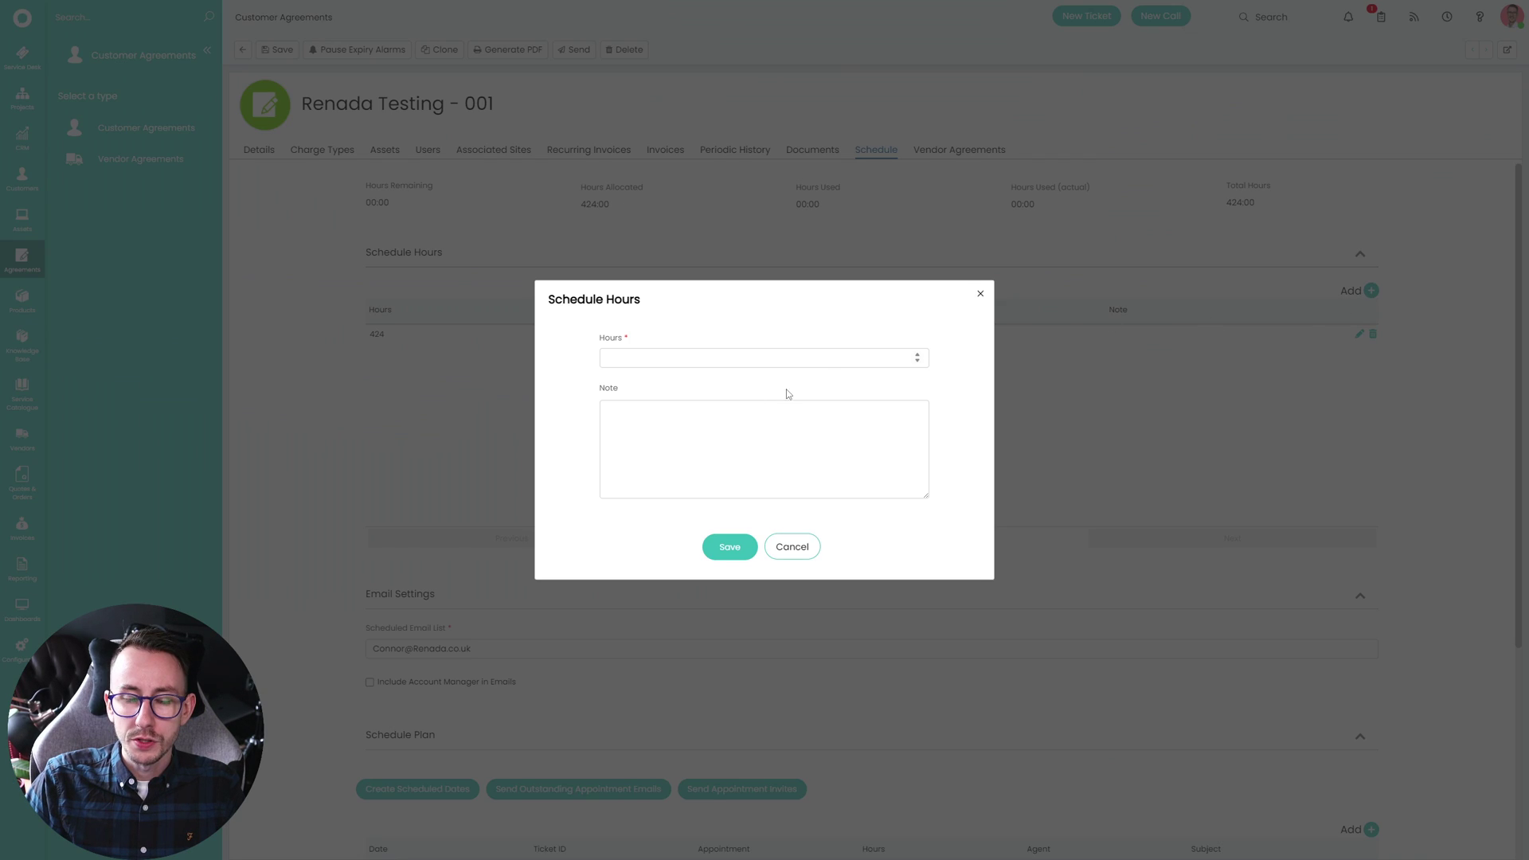
click(792, 546)
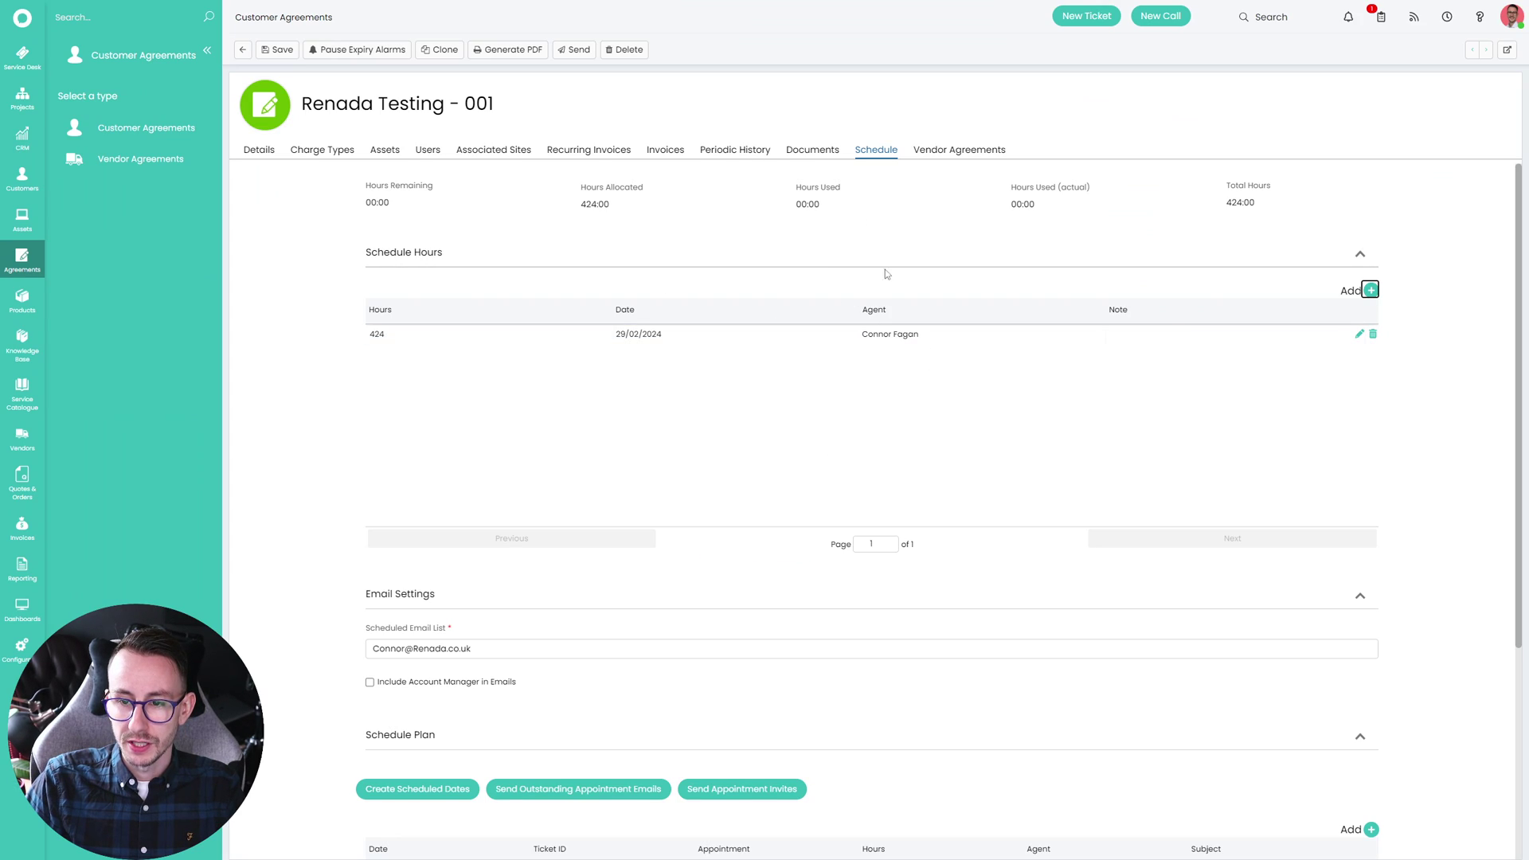
drag(797, 205, 826, 211)
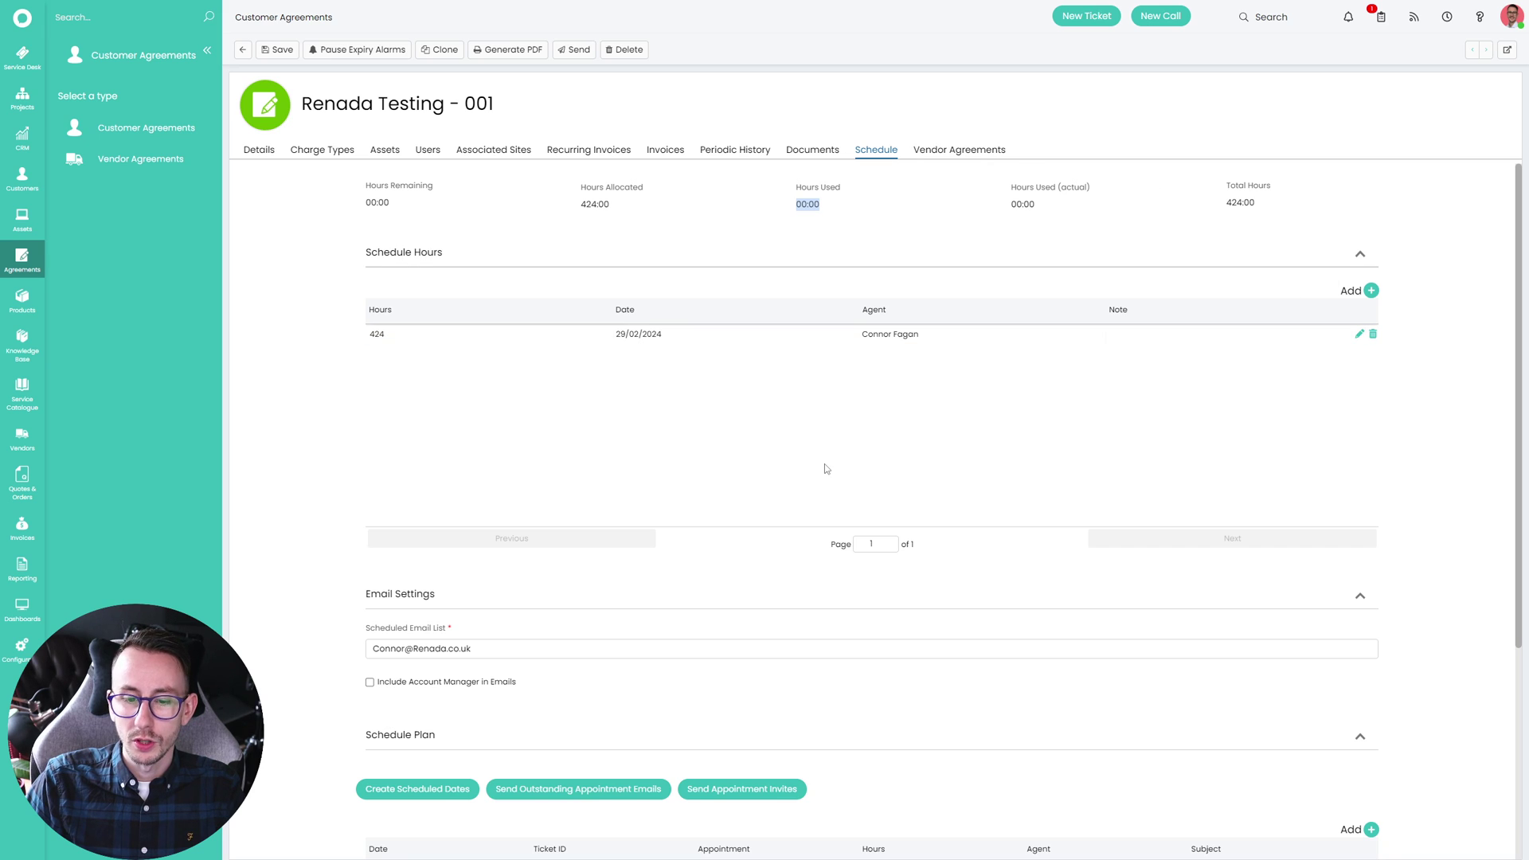
drag(1273, 218, 1000, 227)
click(1023, 208)
double_click(1023, 208)
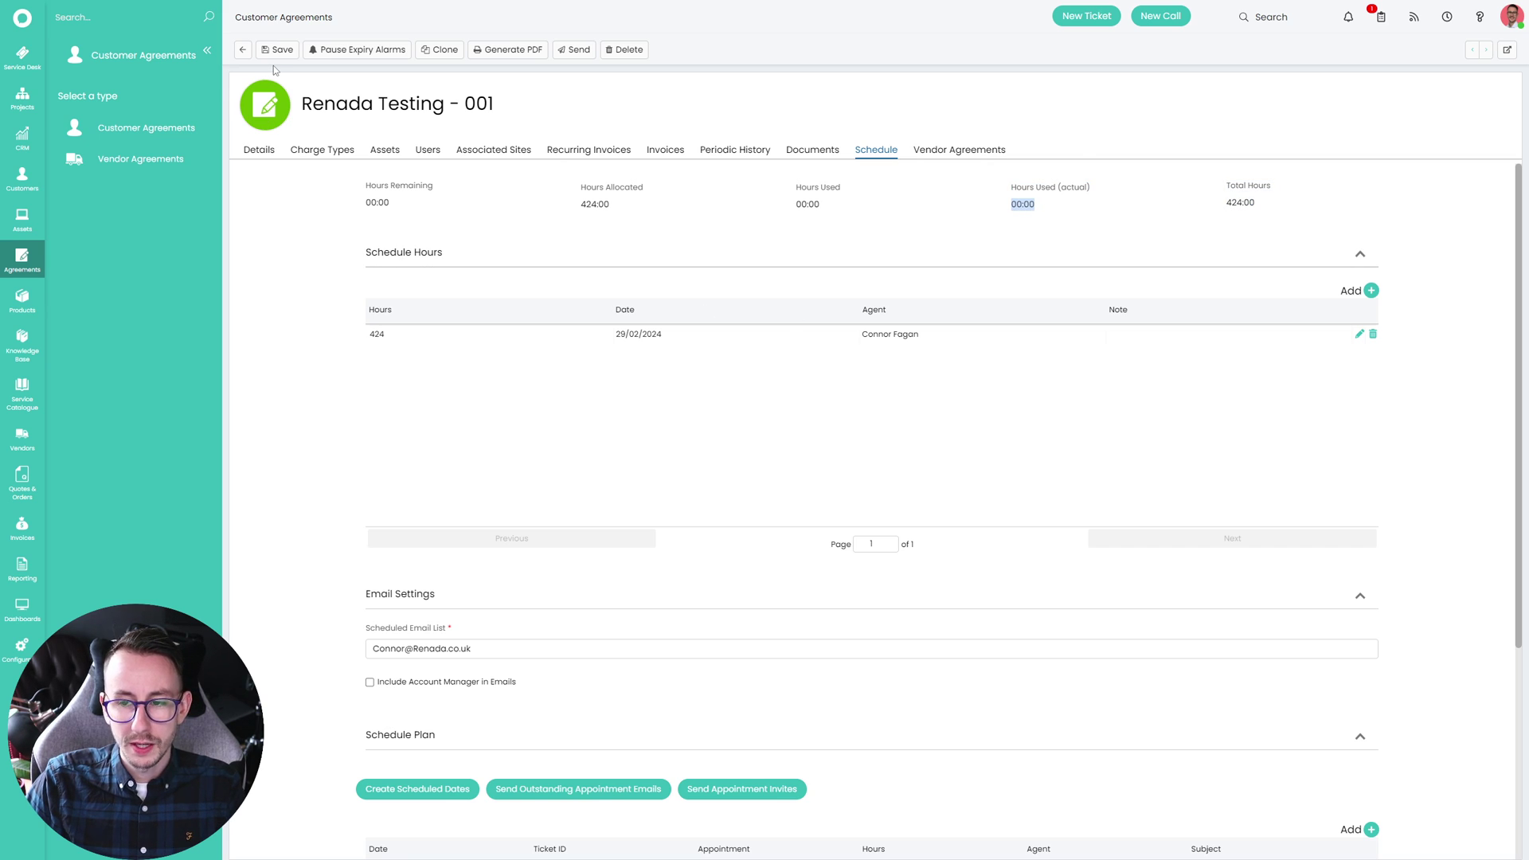
Send the outstanding appointment emails and the appointment invites for the Schedule Plan.
scroll(314, 512, down, 4)
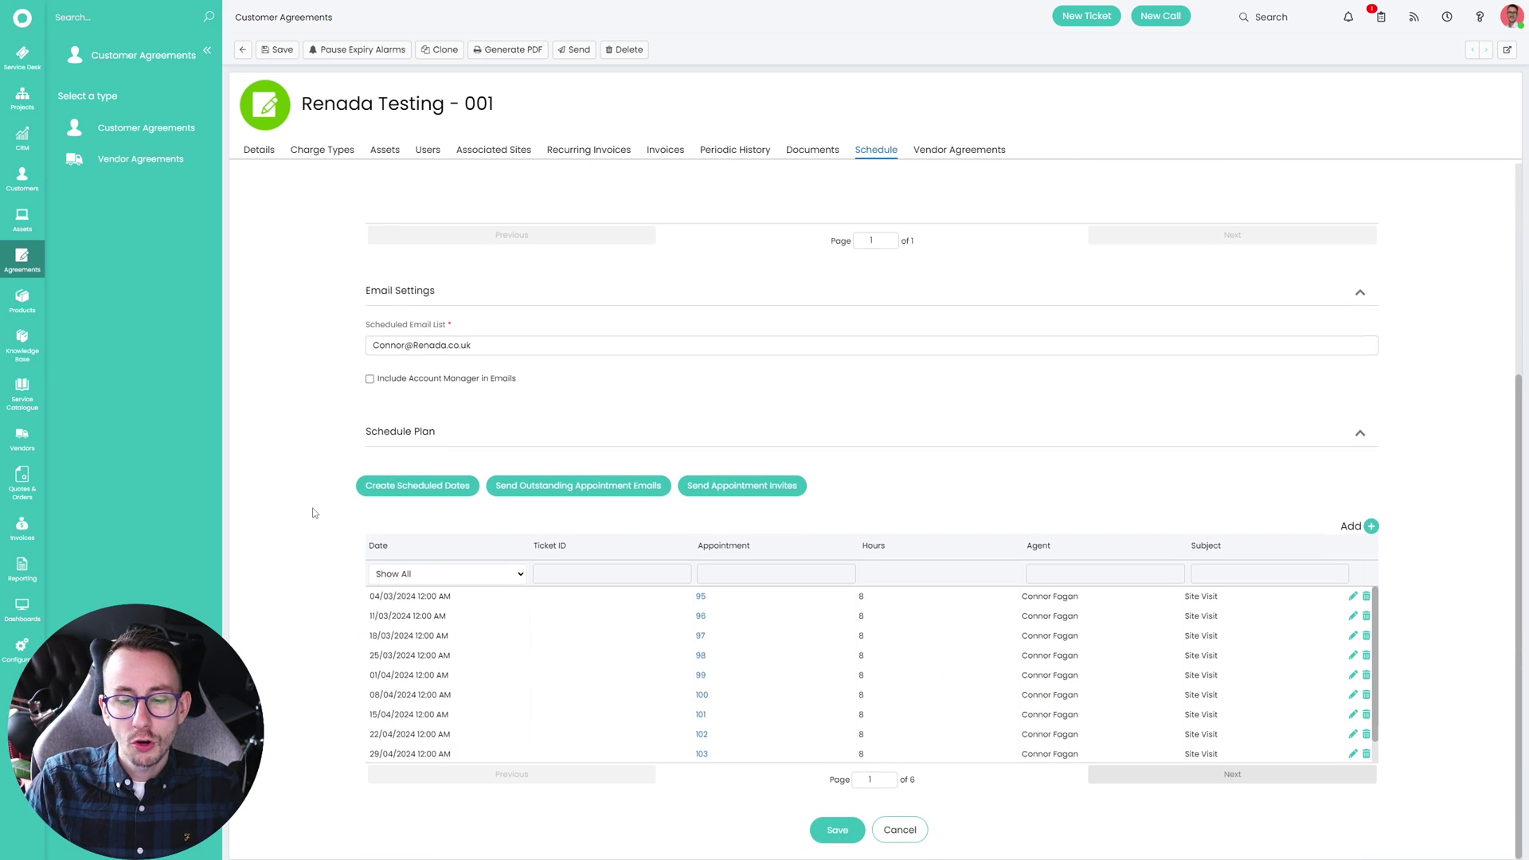
click(544, 492)
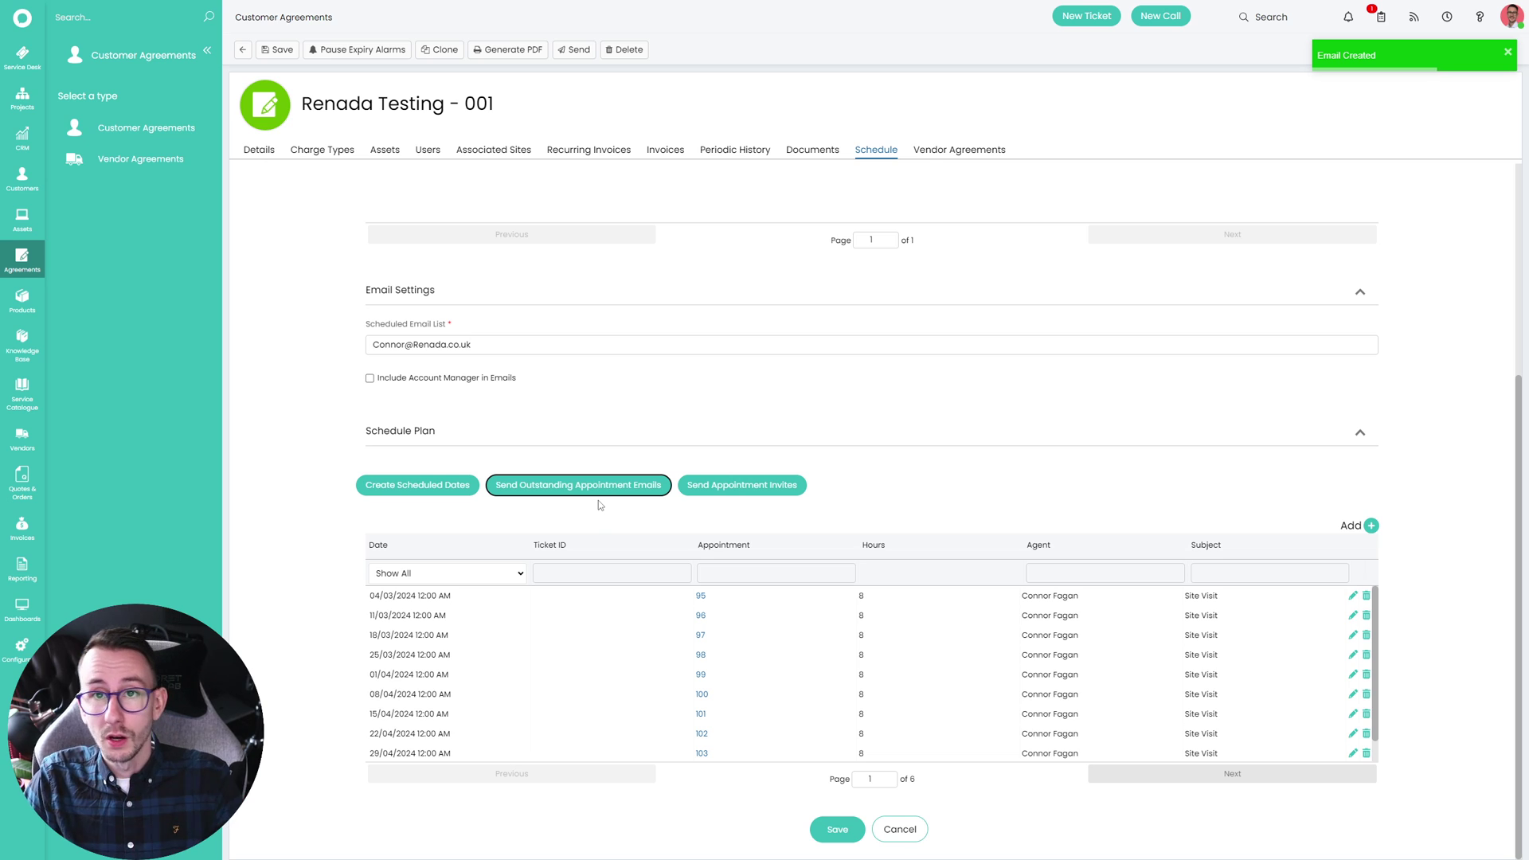
click(766, 491)
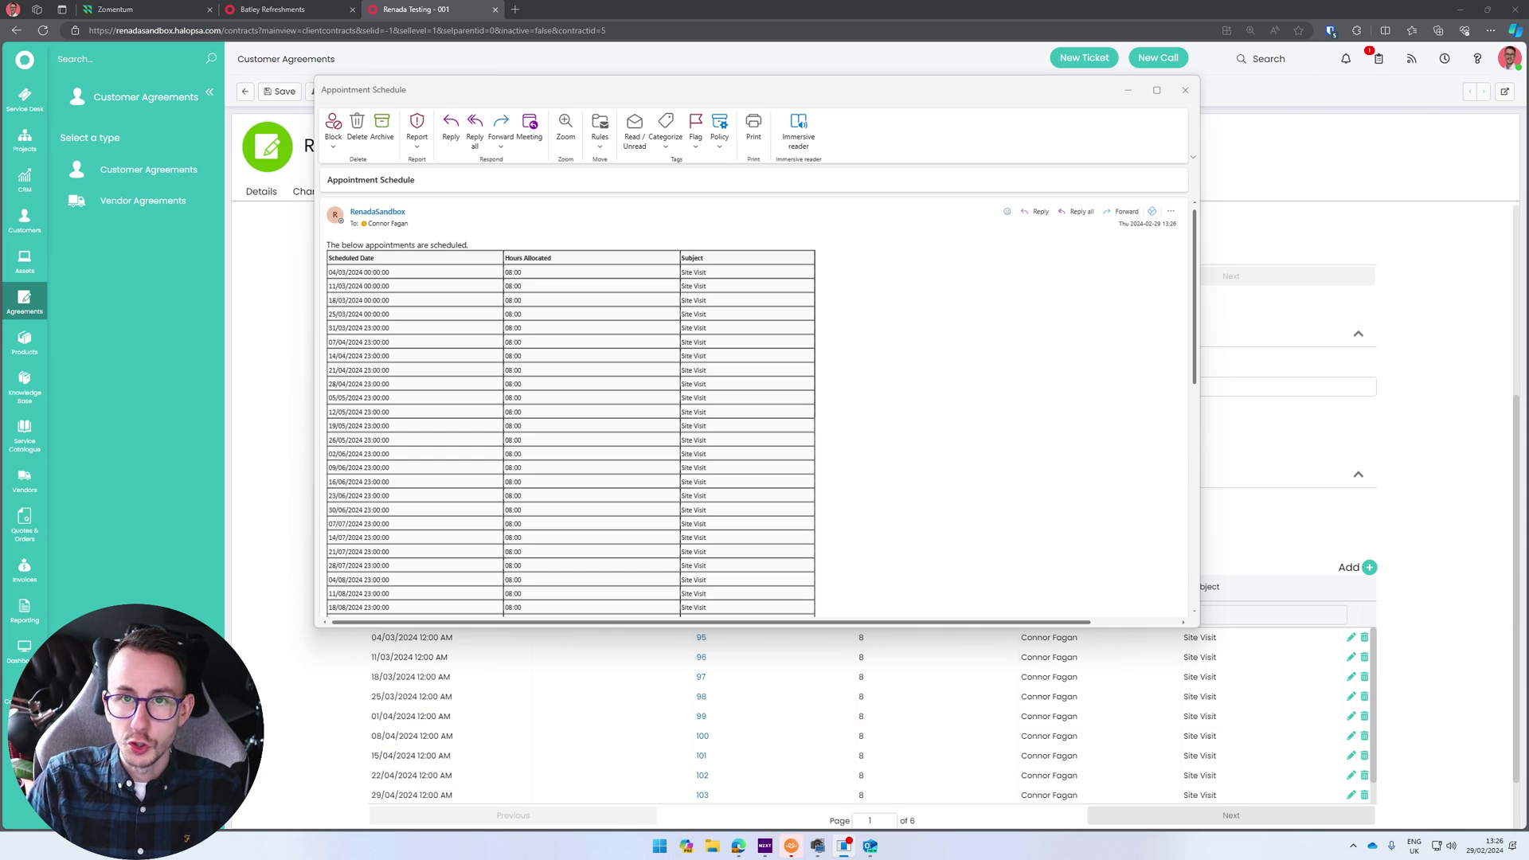
Examine the dates, allocated hours and subjects in the maximized Appointment Schedule email, and close it.
double_click(752, 90)
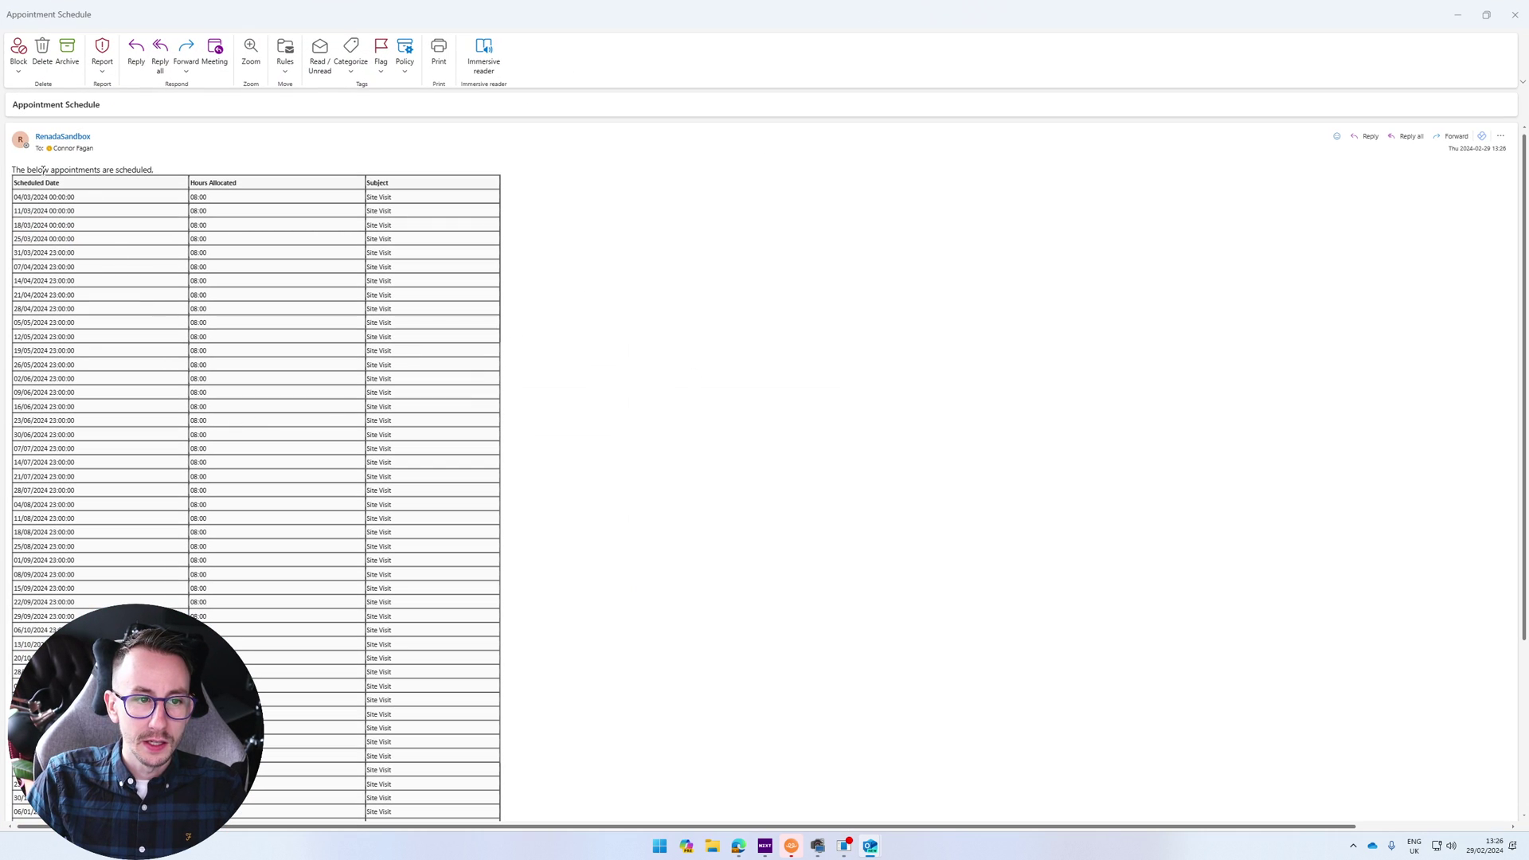
drag(45, 170, 156, 172)
click(262, 281)
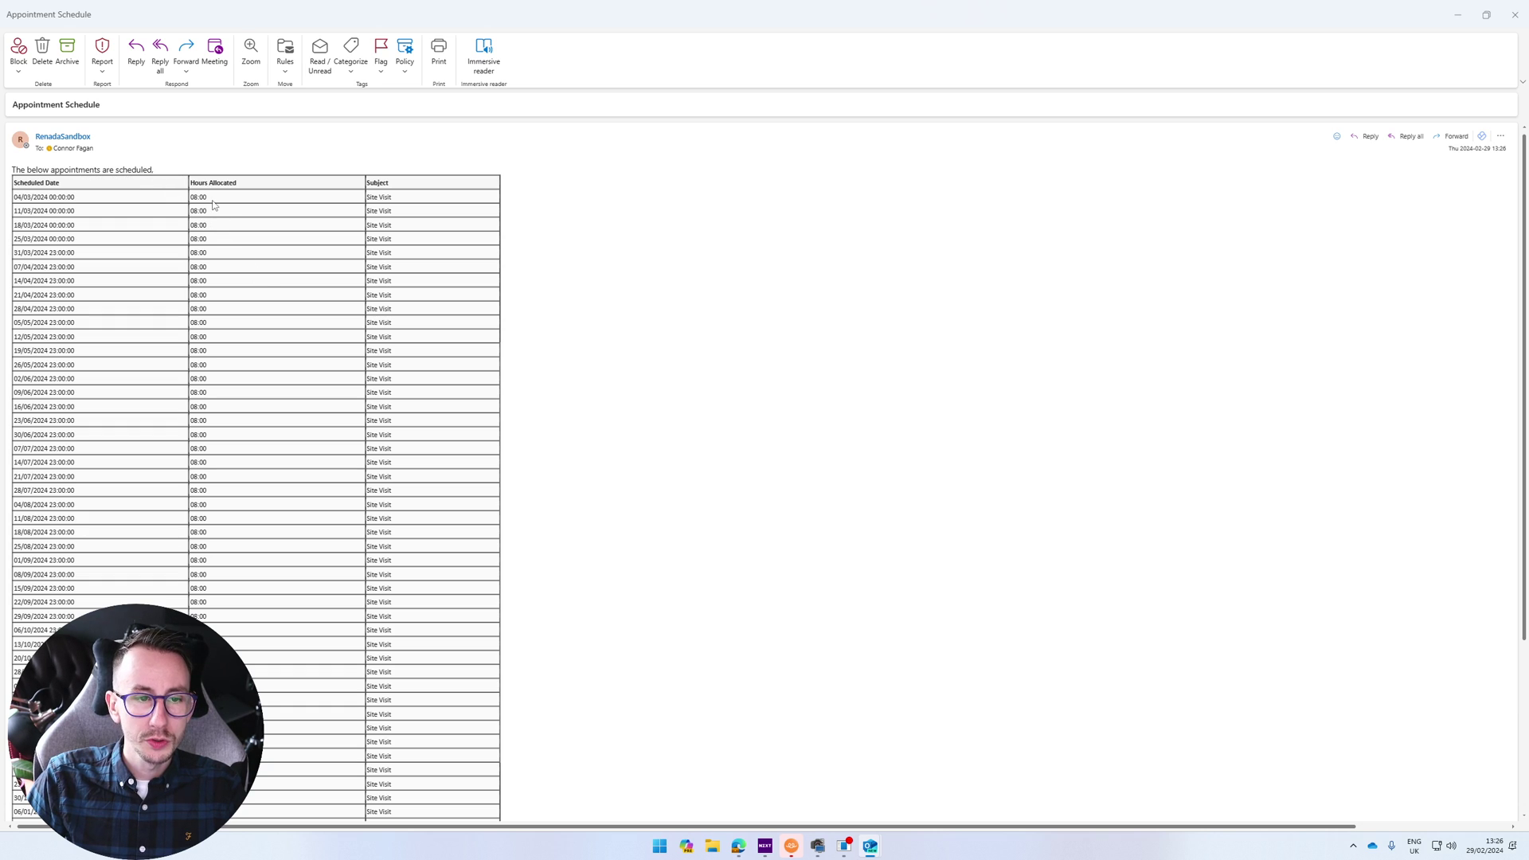
drag(199, 197, 14, 197)
click(335, 211)
drag(398, 199, 370, 197)
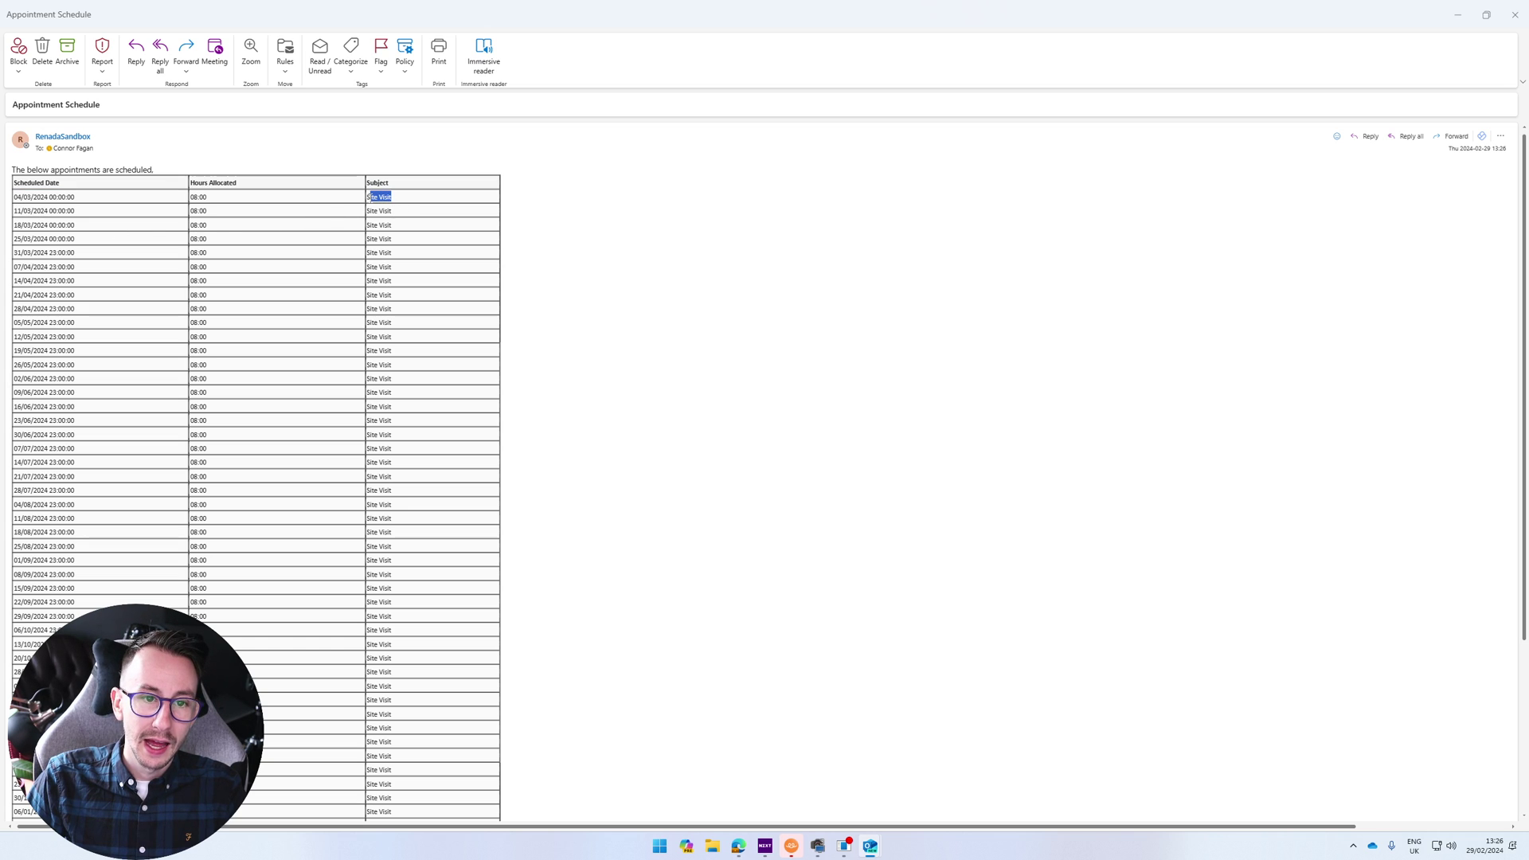
click(369, 197)
scroll(408, 372, down, 5)
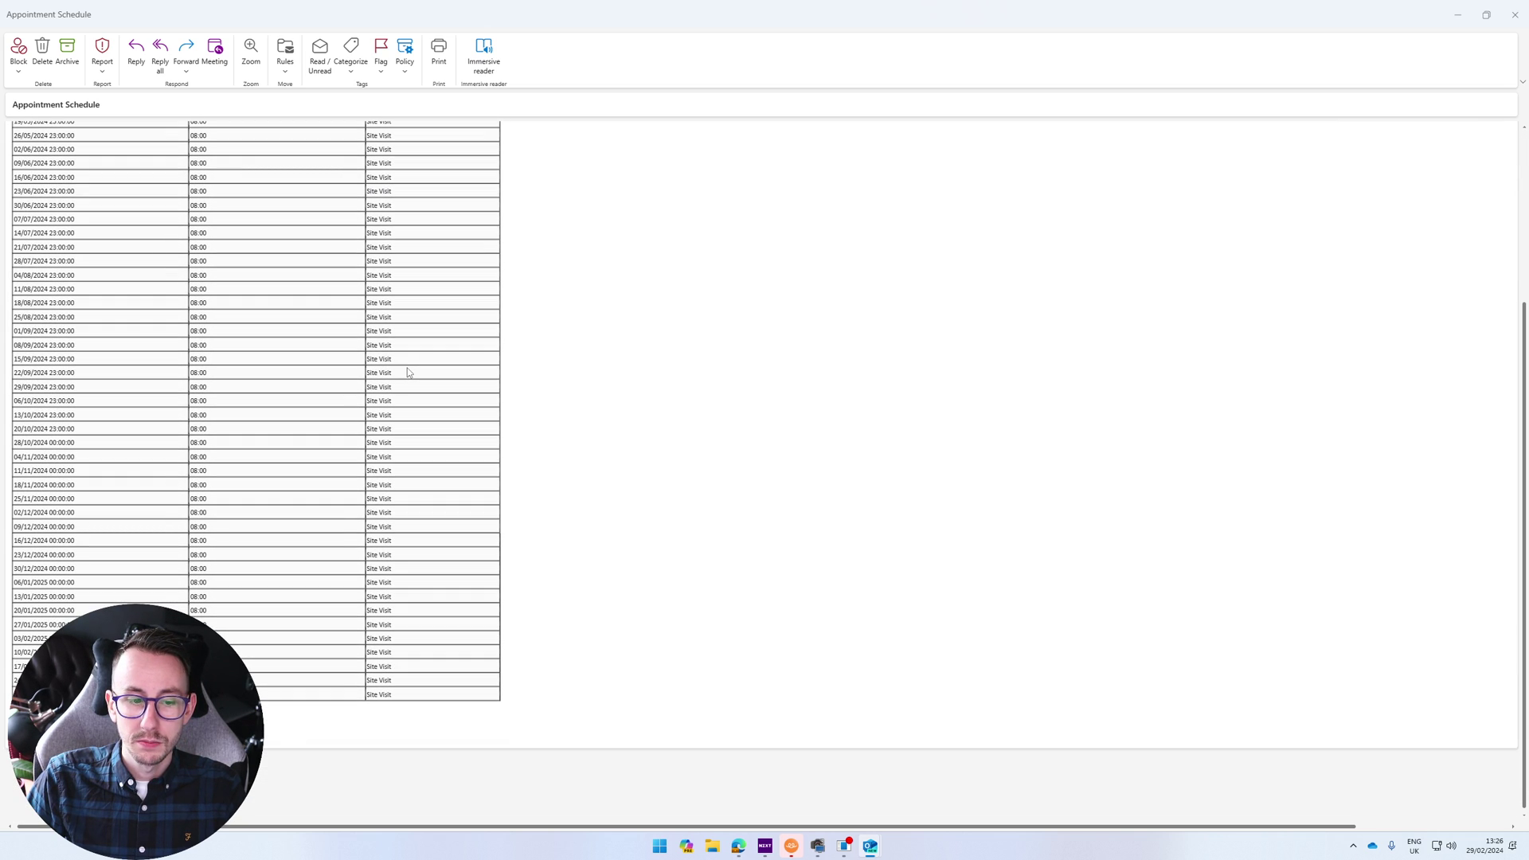
scroll(408, 372, up, 3)
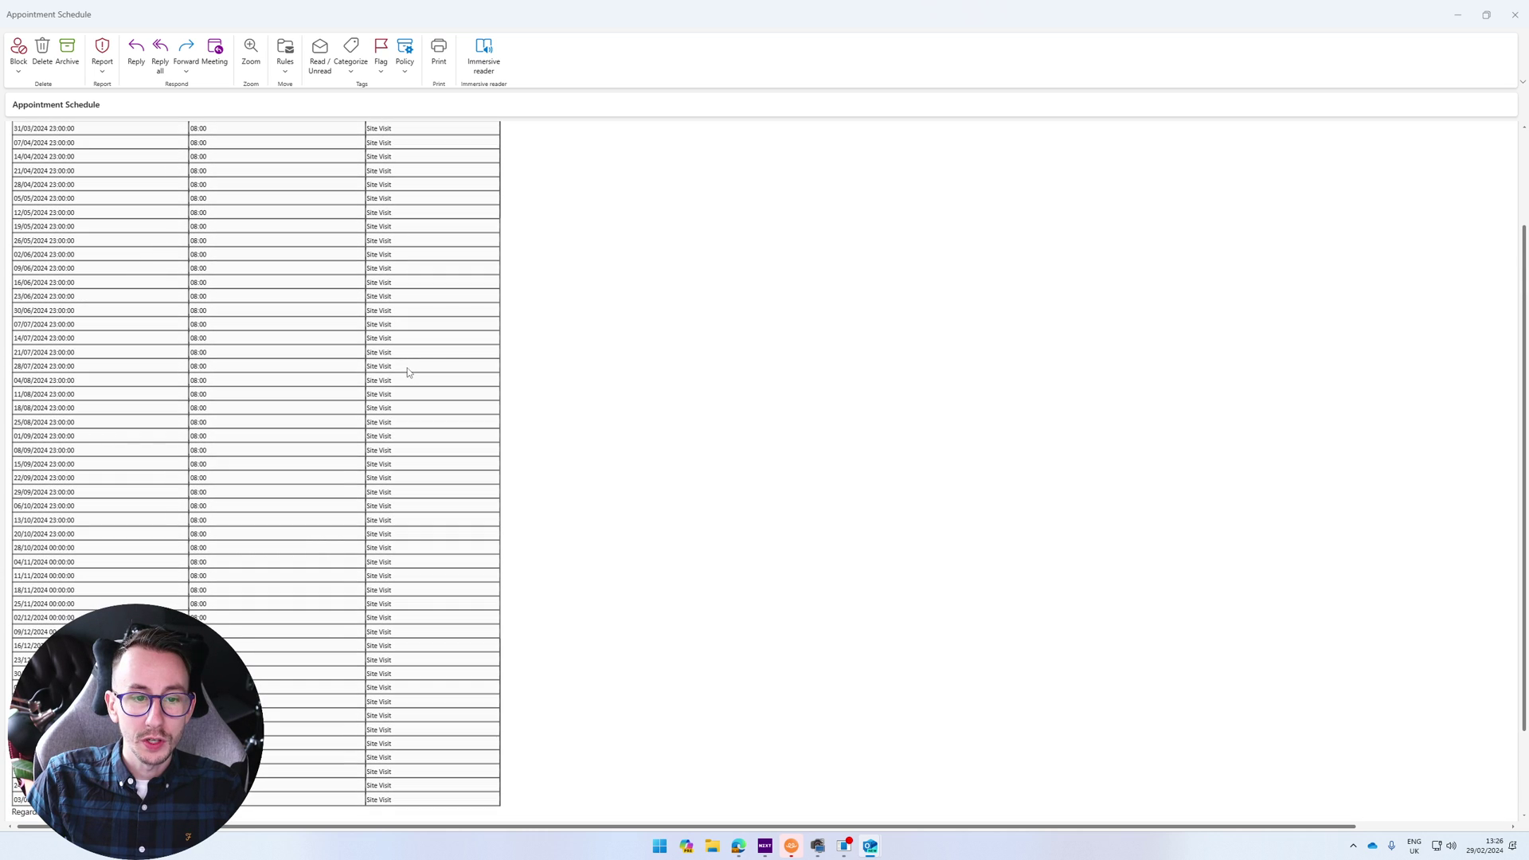
scroll(407, 371, up, 2)
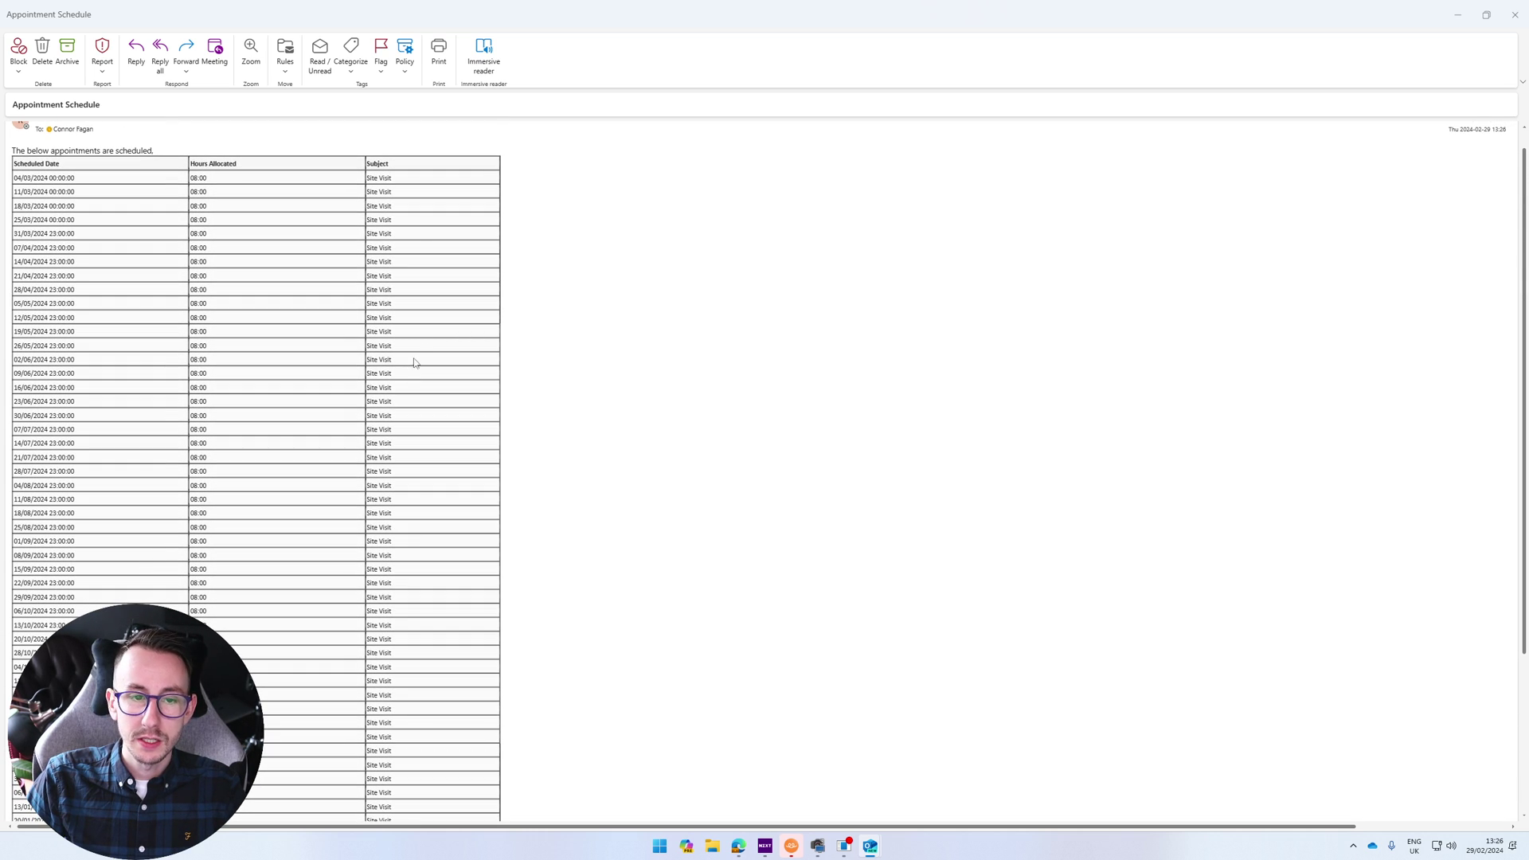
drag(392, 179, 195, 180)
click(794, 310)
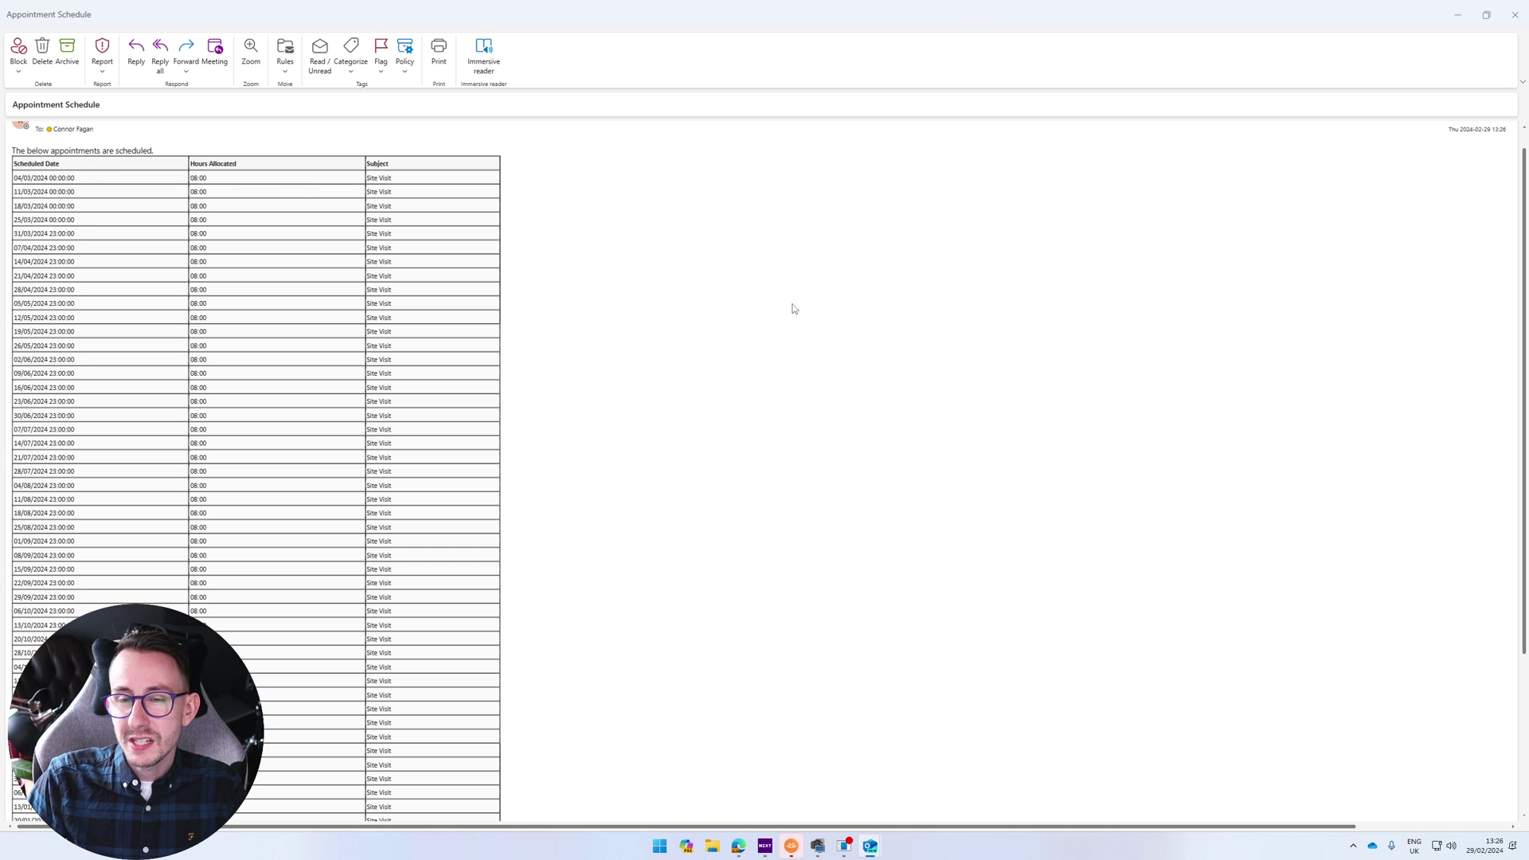
click(1515, 14)
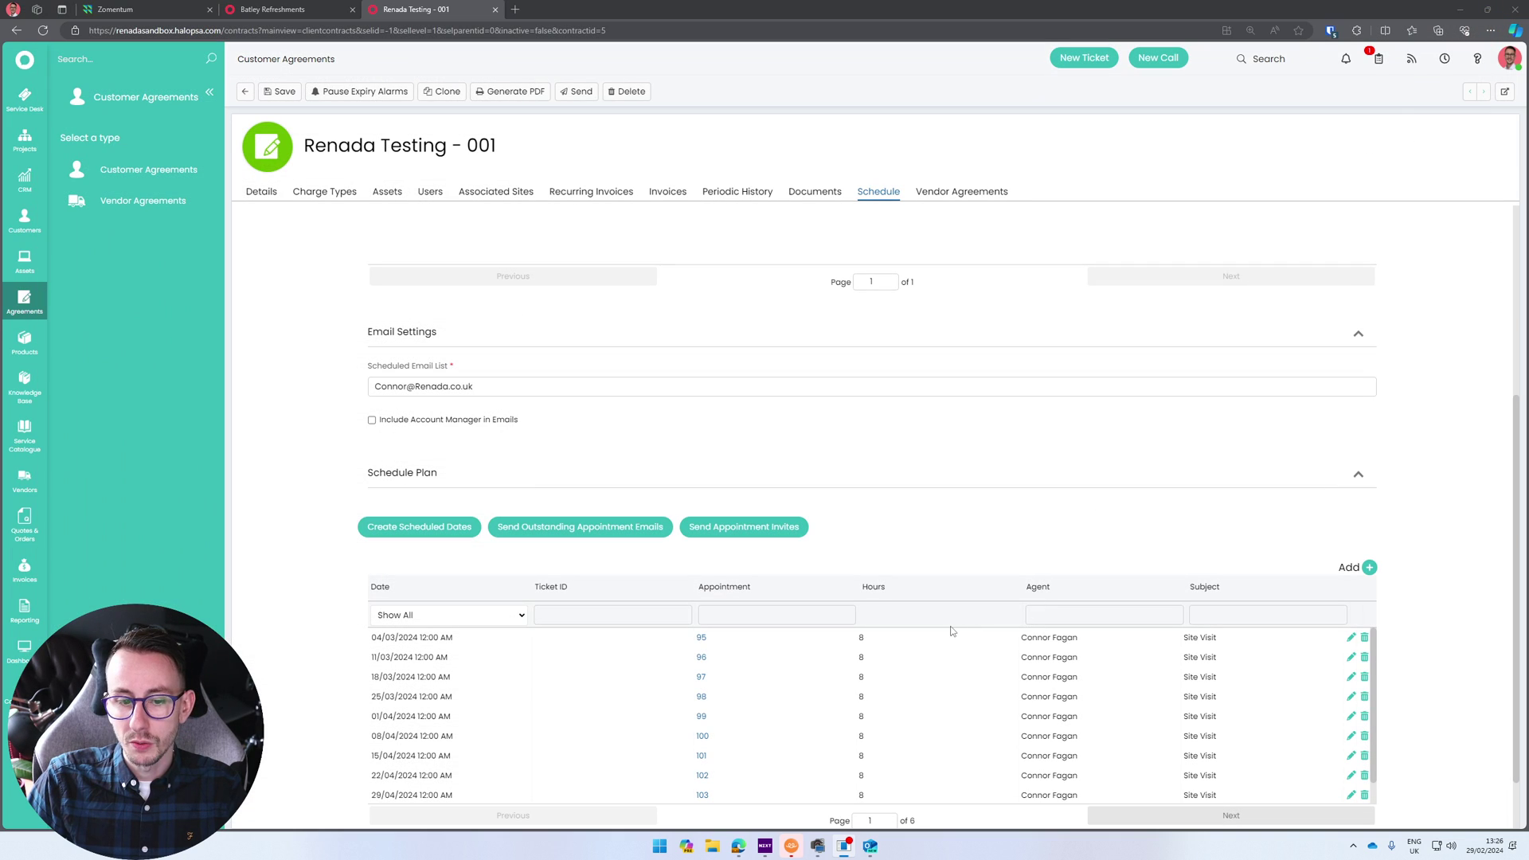
Open the 18/03/2024 Site Visit appointment from the Schedule Plan in a new tab and examine its details.
scroll(1387, 619, down, 2)
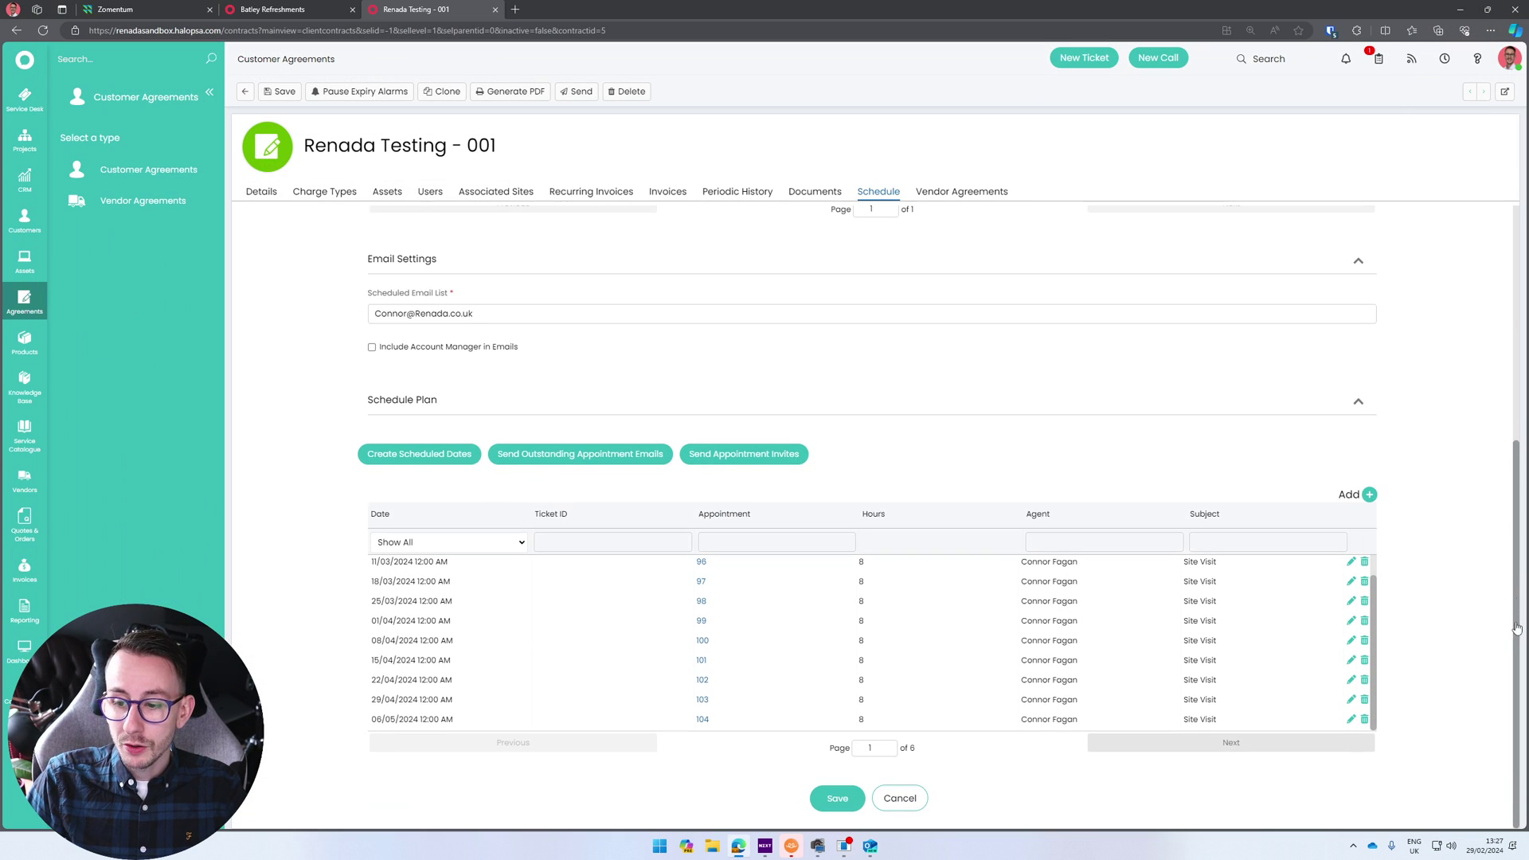
scroll(1373, 622, up, 1)
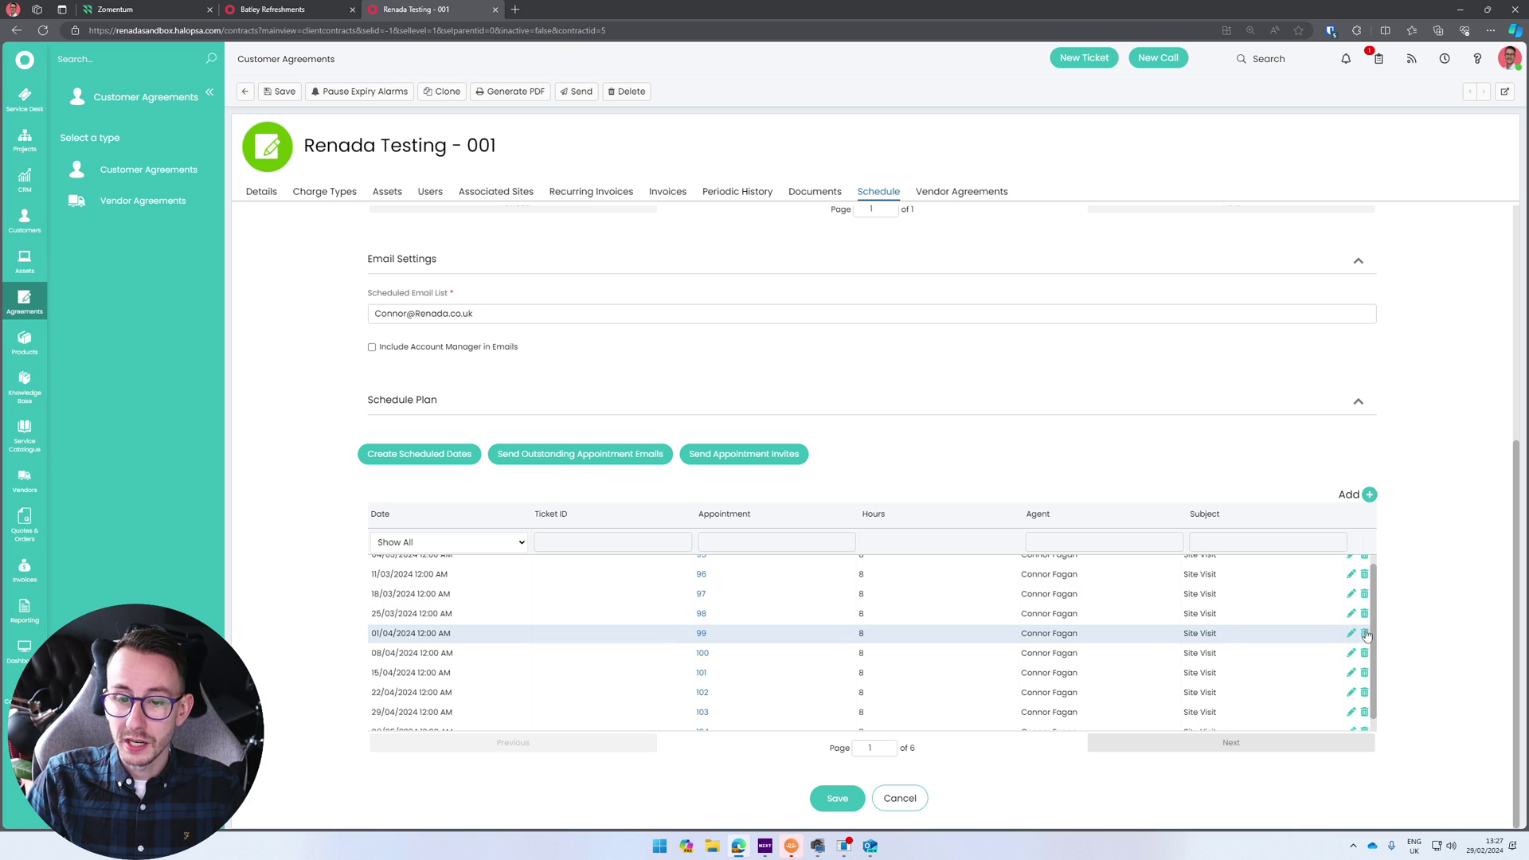
scroll(1363, 583, up, 1)
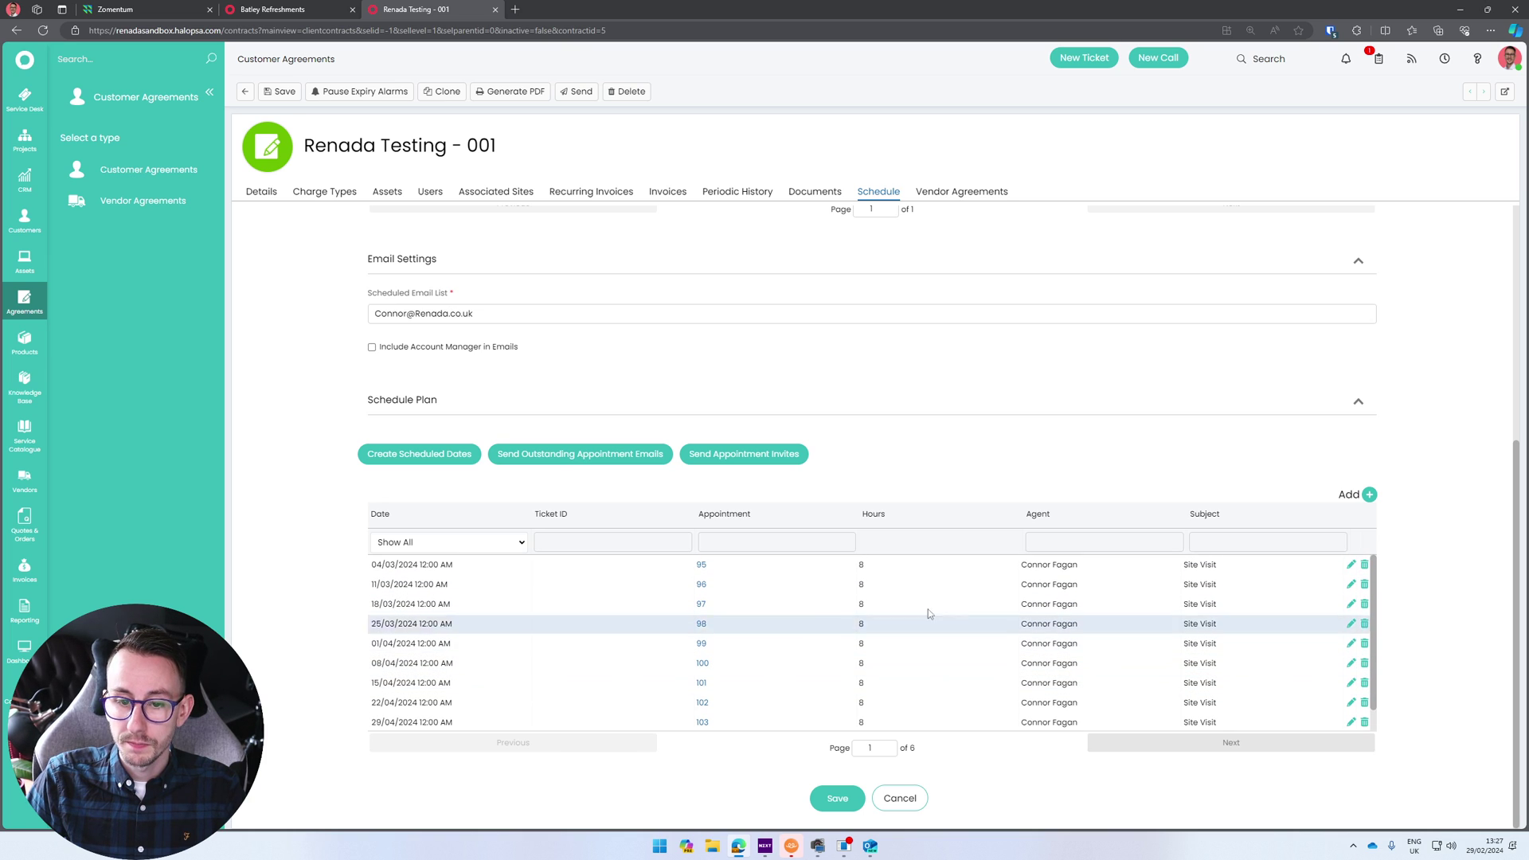
right_click(701, 603)
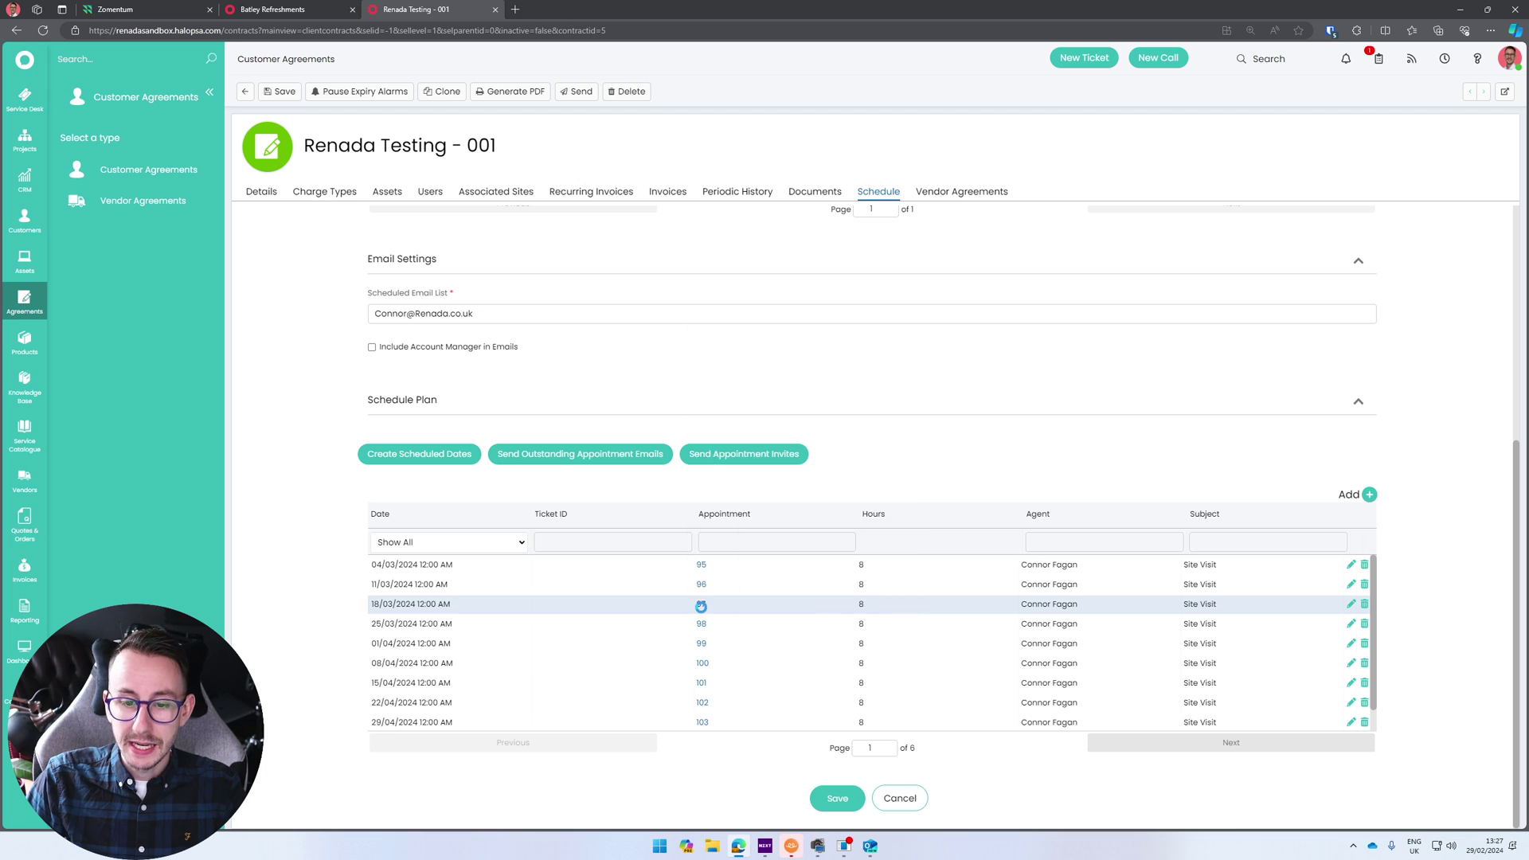
click(701, 604)
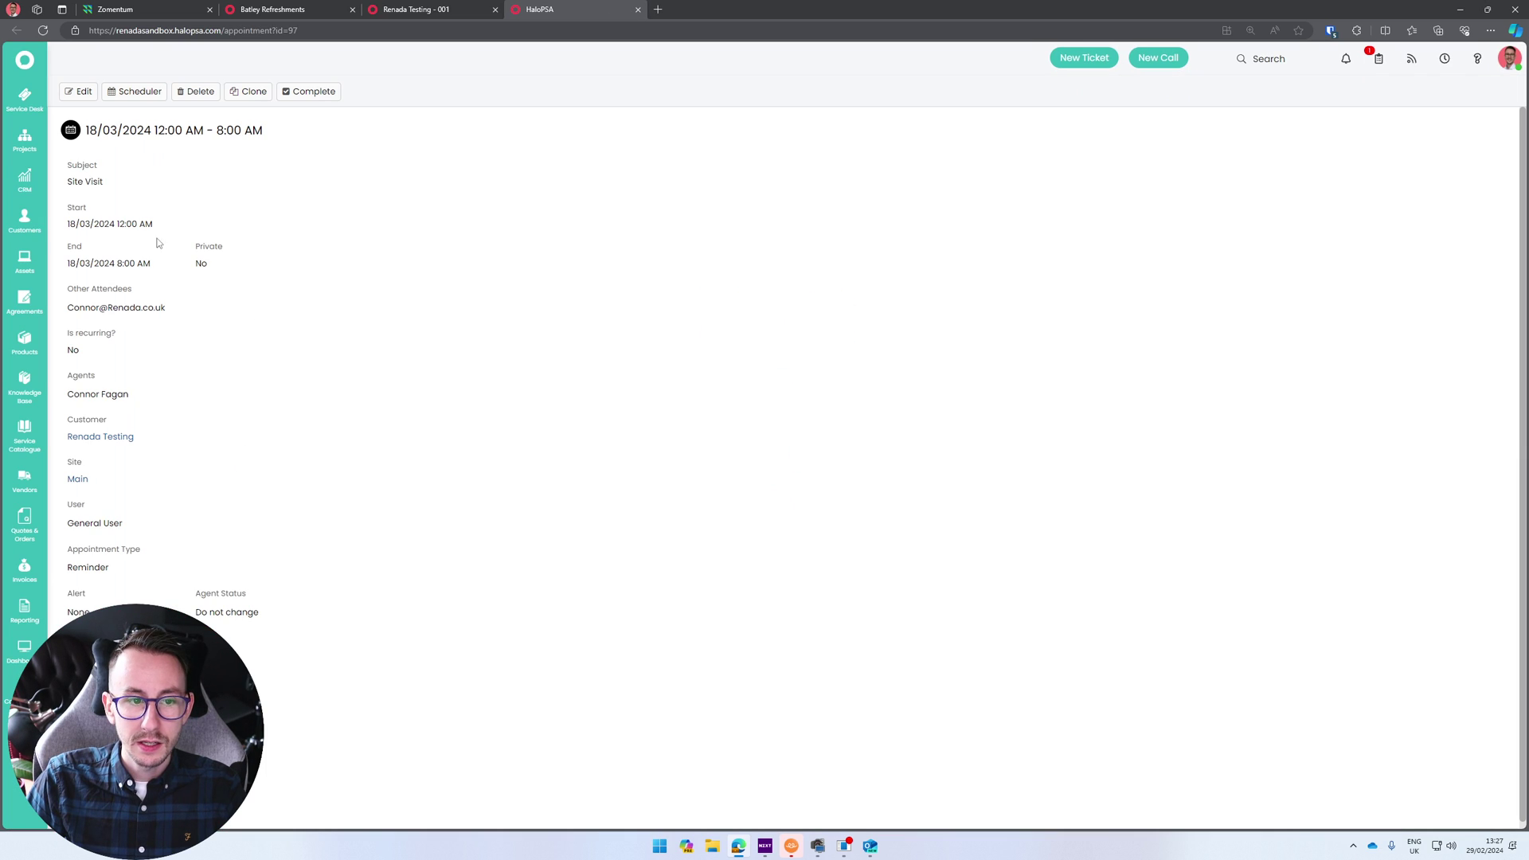
drag(83, 130, 403, 631)
click(381, 628)
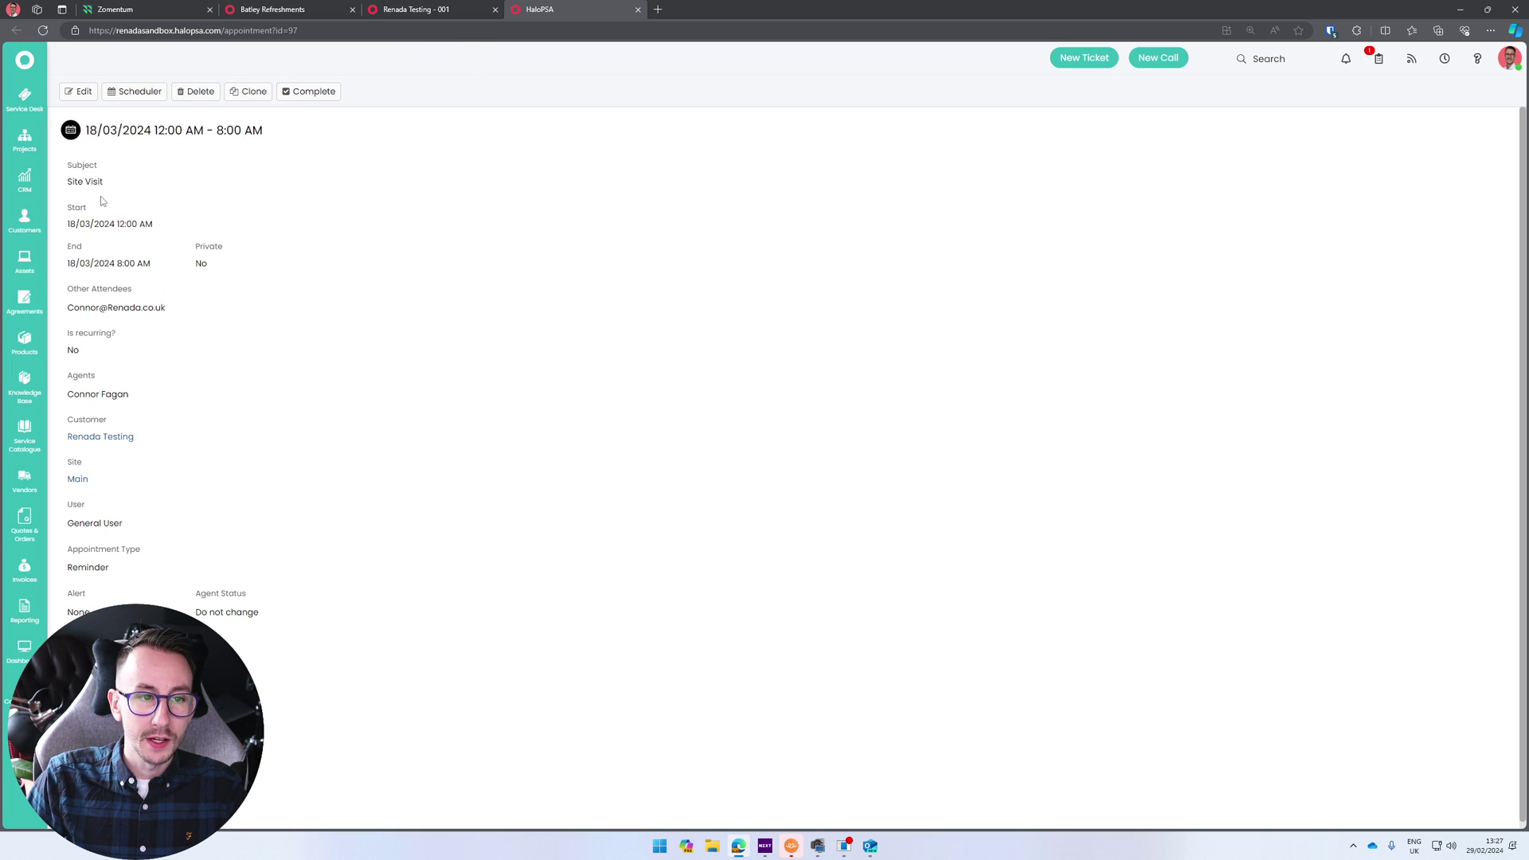
Open the Site Visit appointment for editing and examine its Ticket field.
click(79, 91)
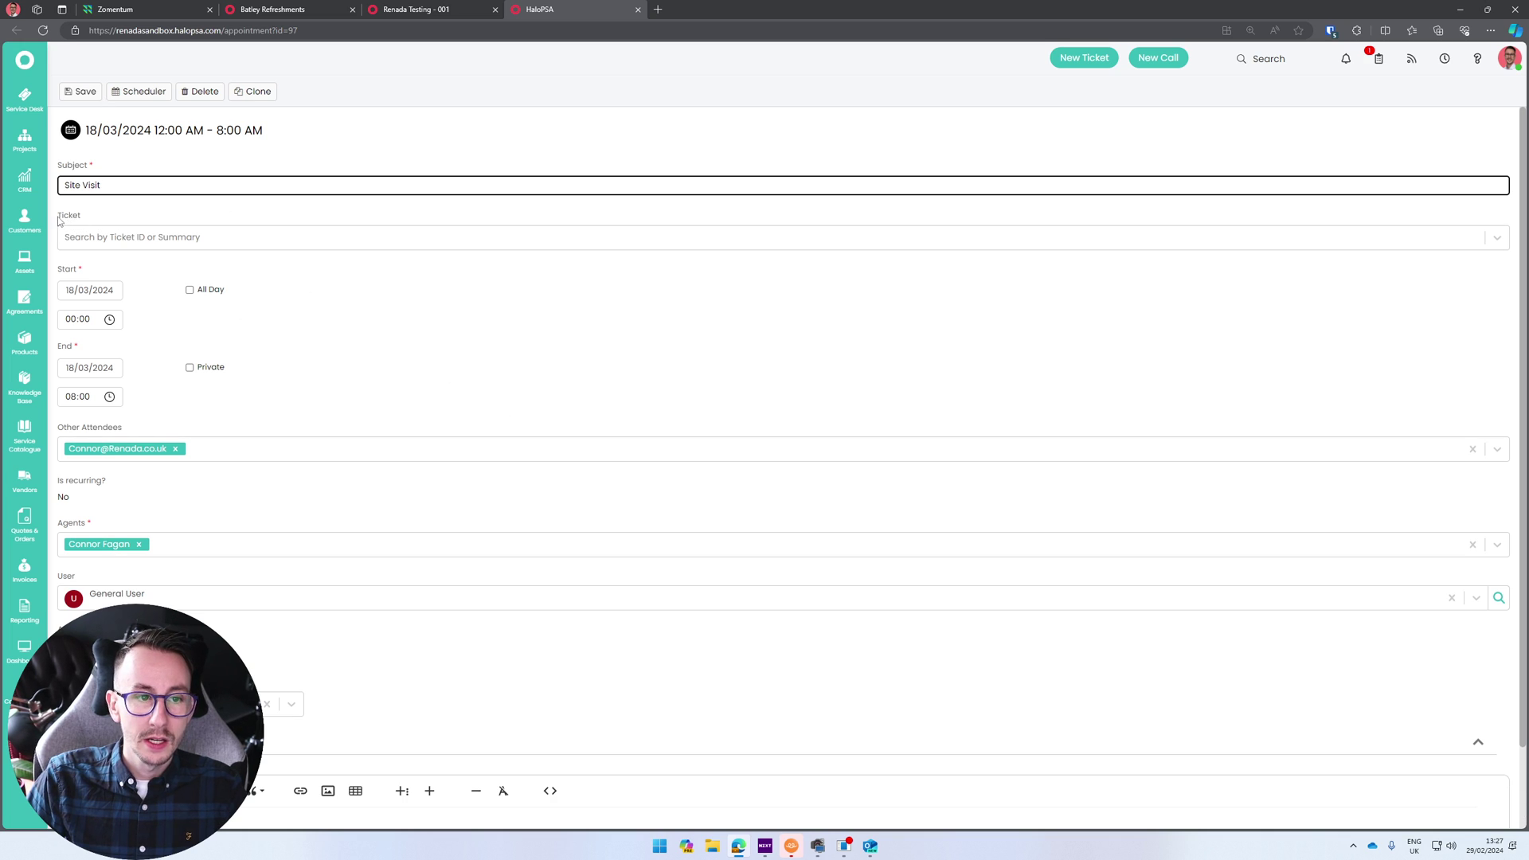
drag(60, 217, 167, 244)
click(427, 376)
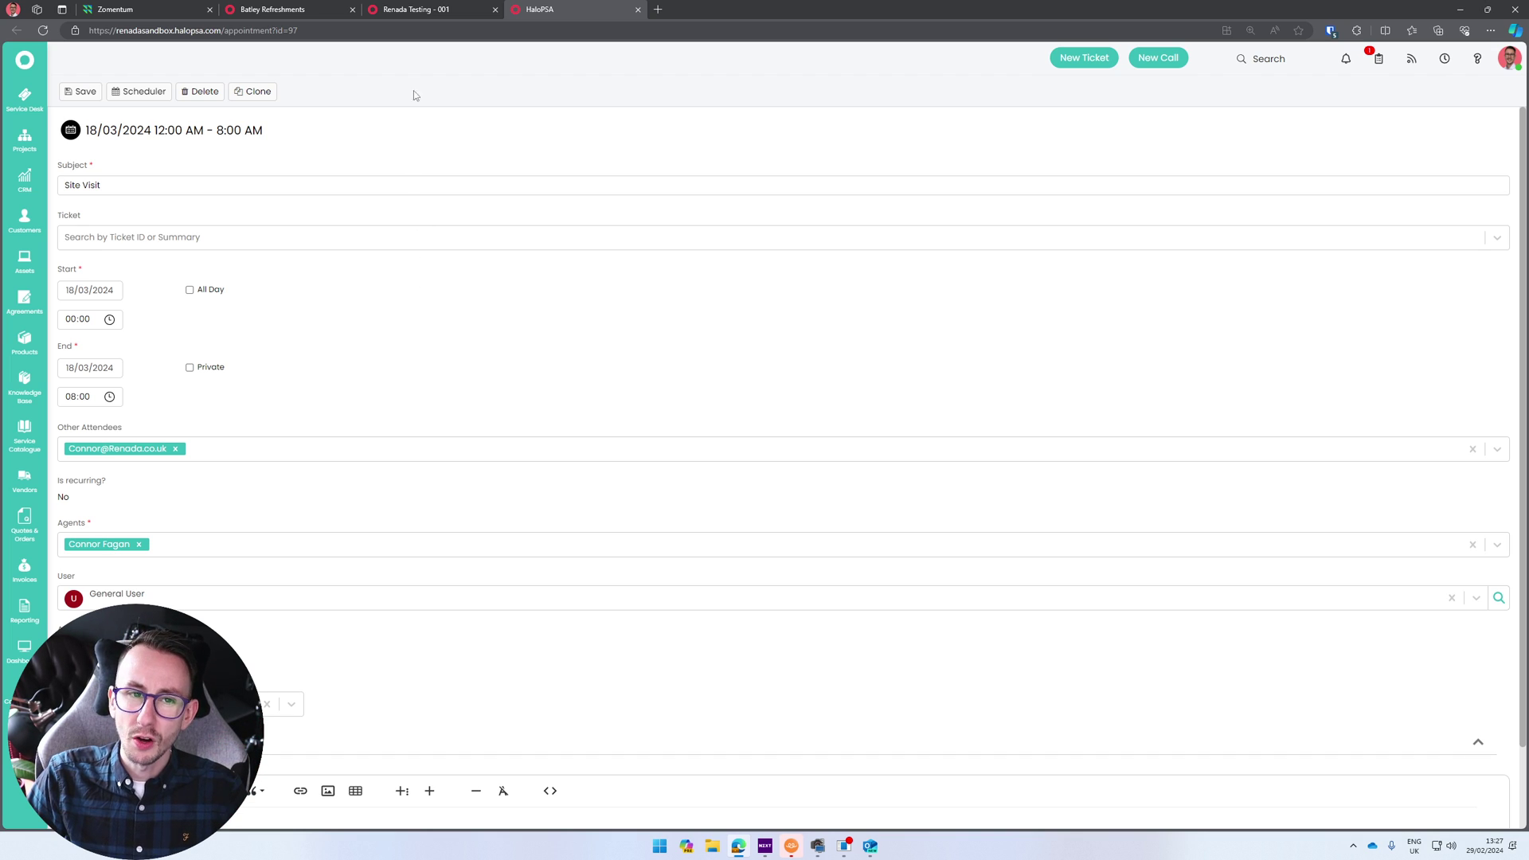
Return to the Renada Testing agreement and view the last page of its Schedule Plan dates.
click(430, 10)
click(1166, 743)
click(1167, 743)
click(1167, 743)
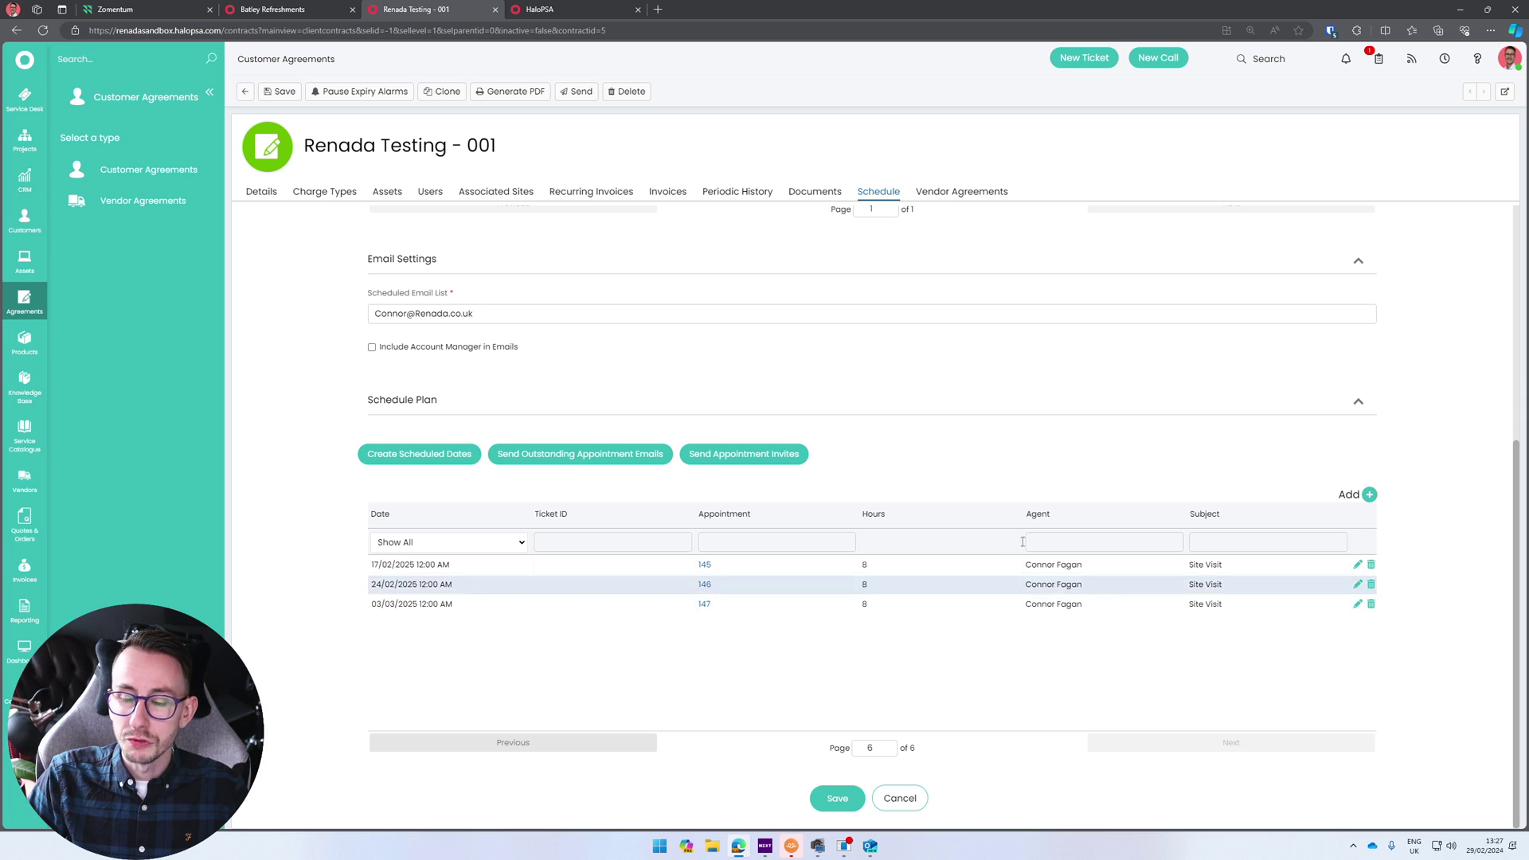
Switch to the appointment's tab and view the unassigned Support tickets in the Service Desk.
click(558, 10)
click(25, 97)
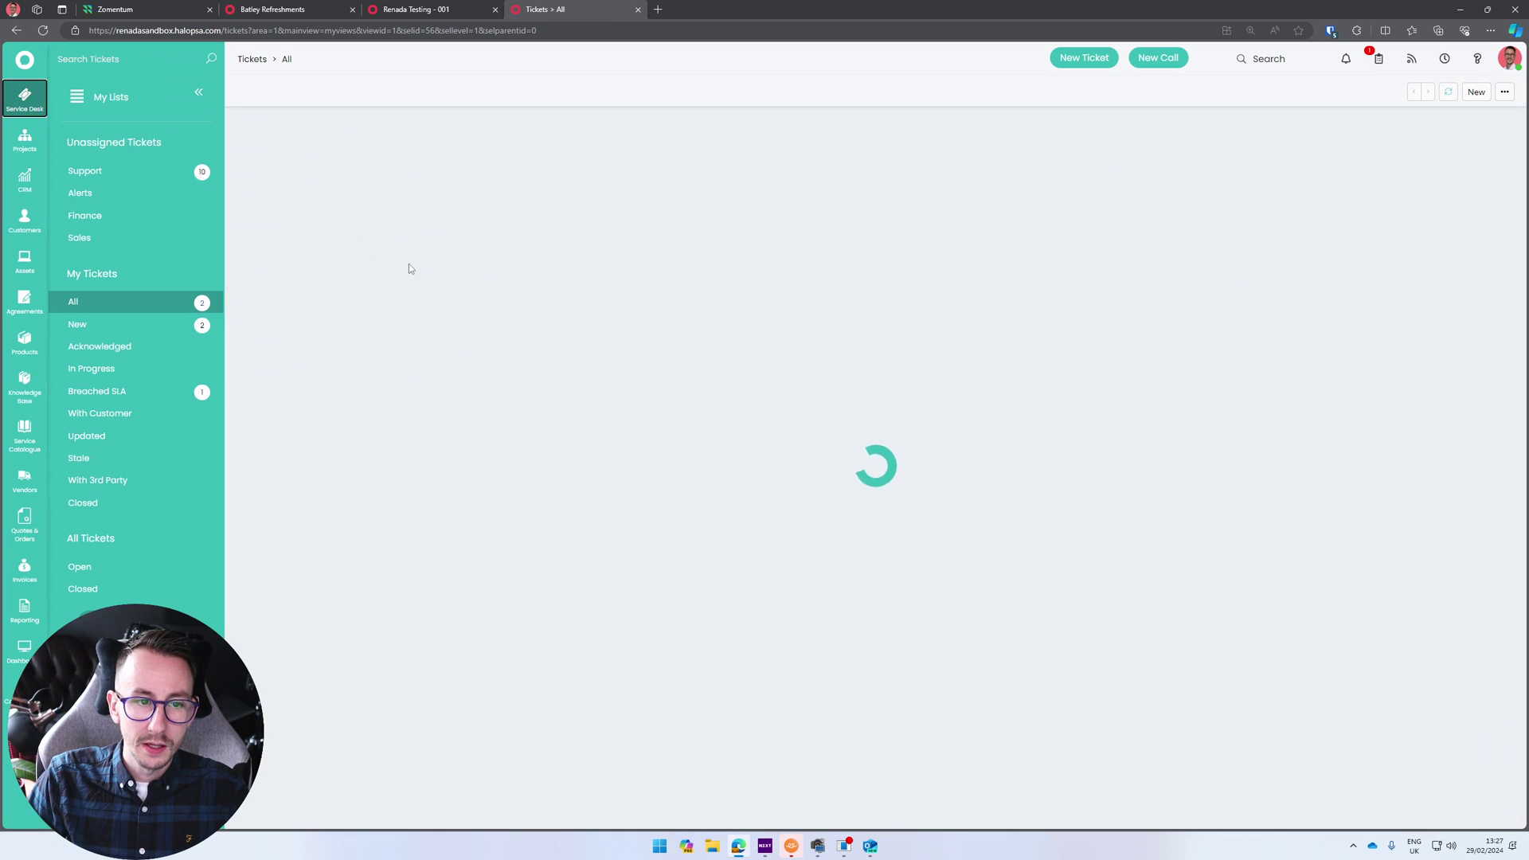
click(84, 171)
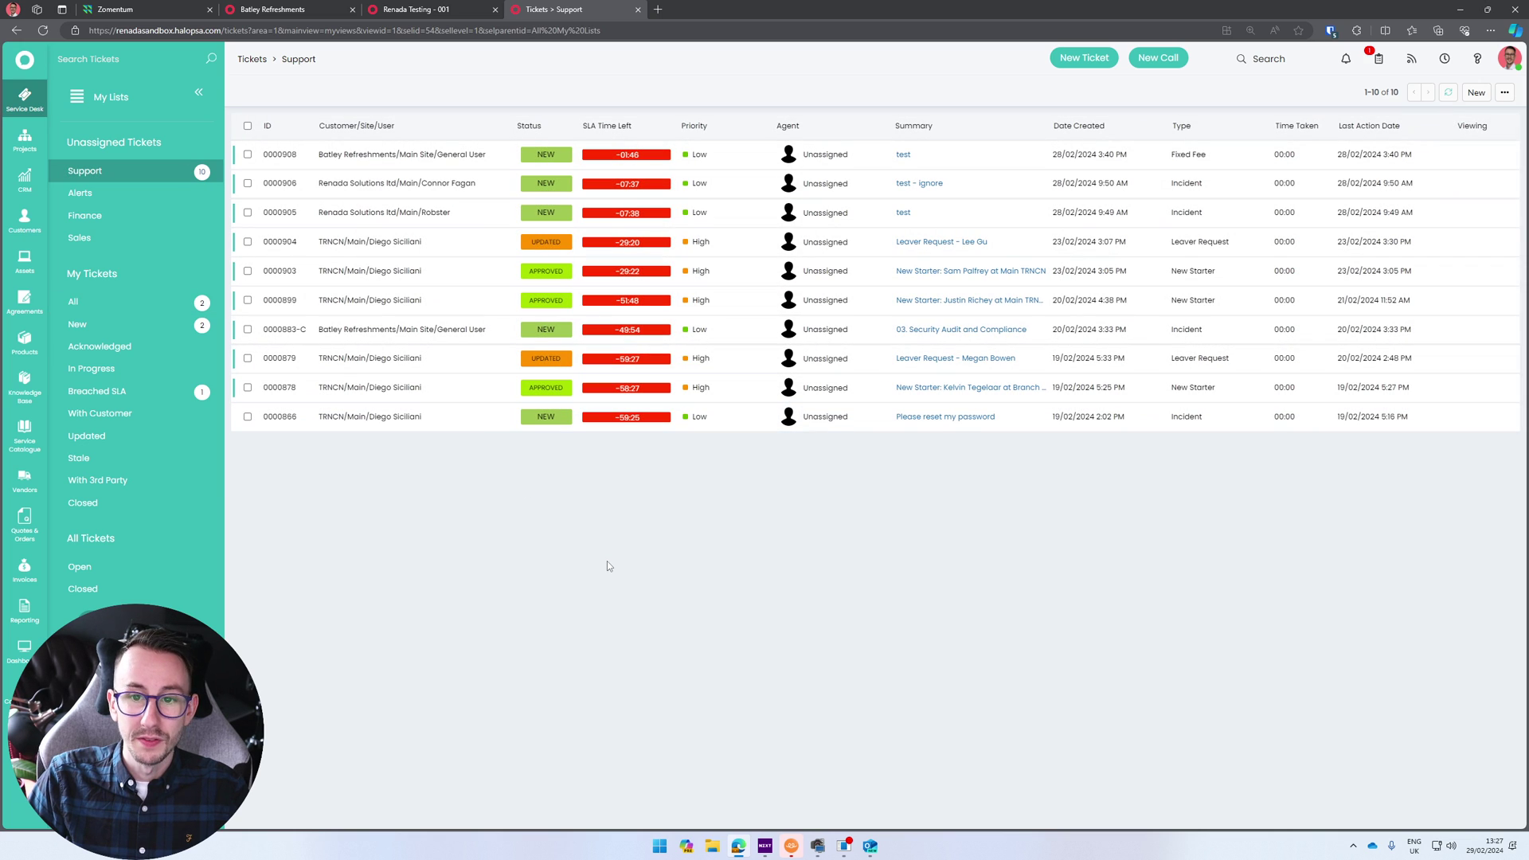
Switch back to the Renada Testing agreement and return to the first page of the Schedule Plan.
click(414, 9)
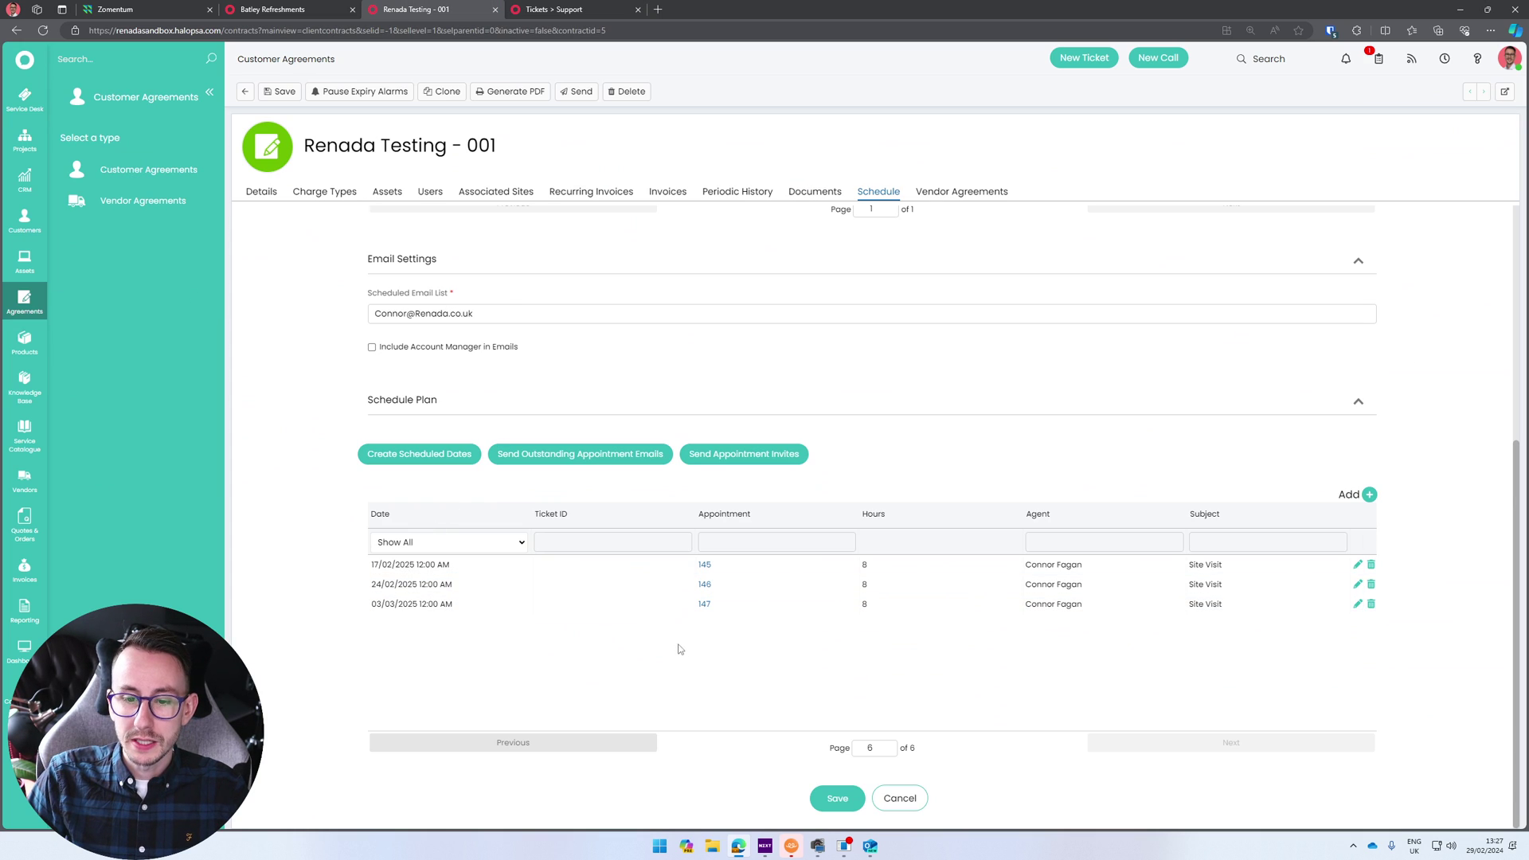
click(567, 741)
click(567, 741)
click(567, 741)
click(567, 741)
click(567, 741)
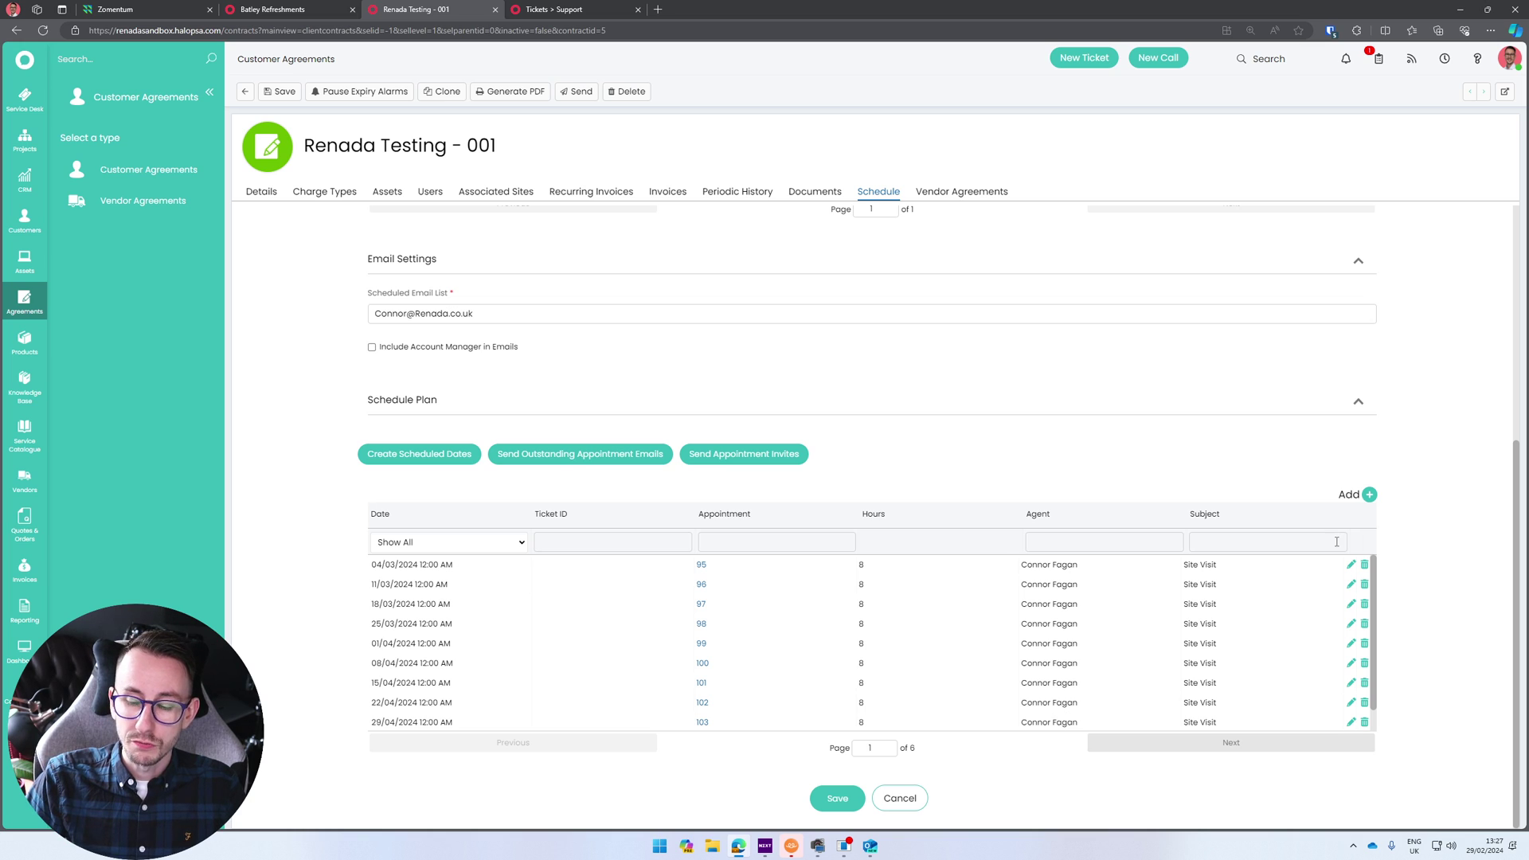
Review the agreement's hours summary, Schedule Hours entry, Email Settings and Schedule Plan appointments.
scroll(1339, 543, up, 3)
scroll(1340, 543, up, 2)
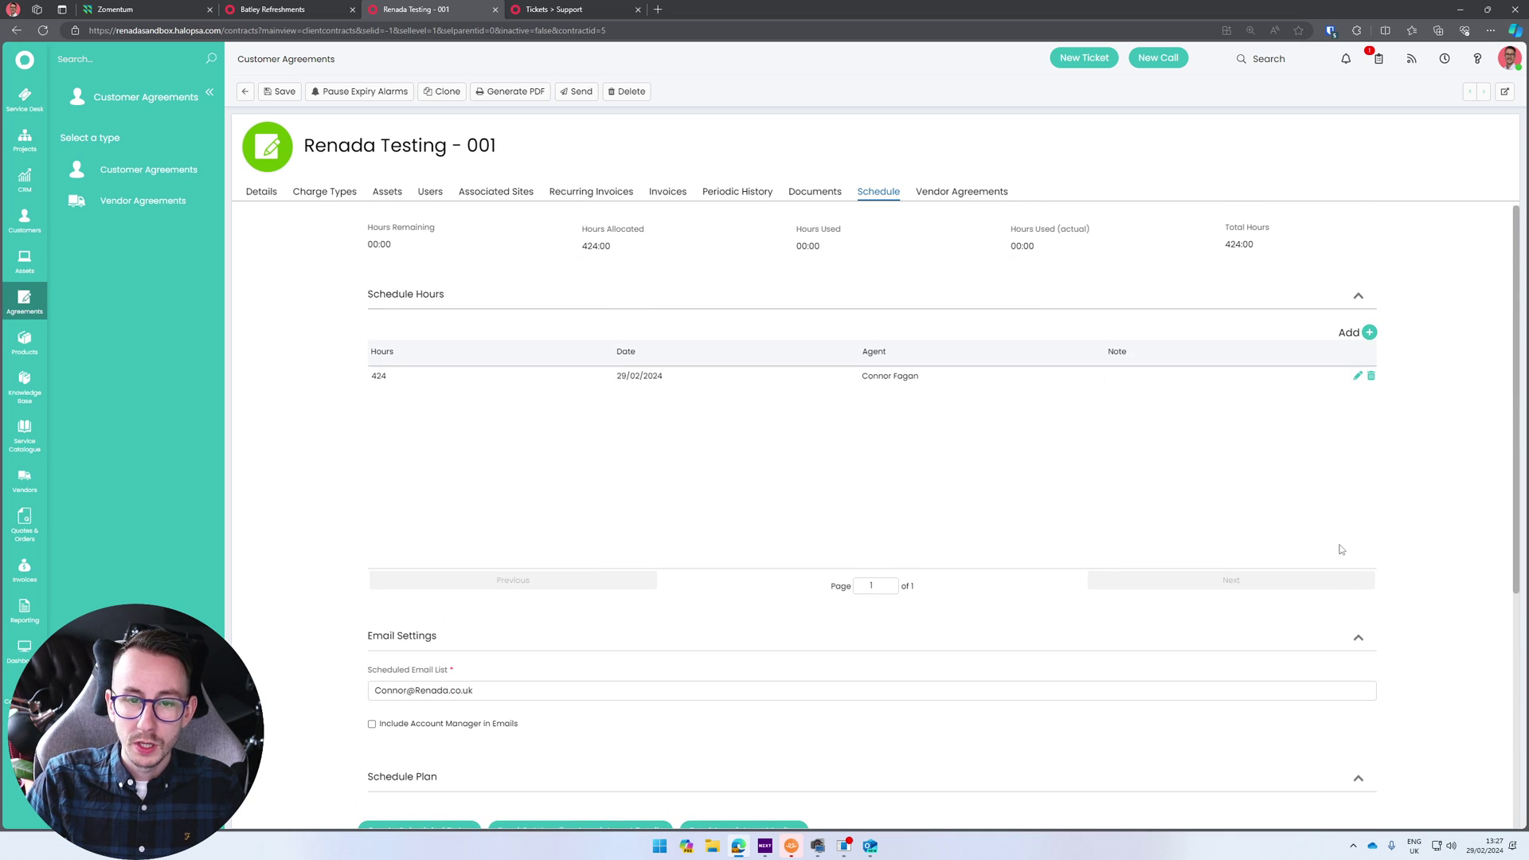
drag(948, 396, 867, 402)
click(676, 396)
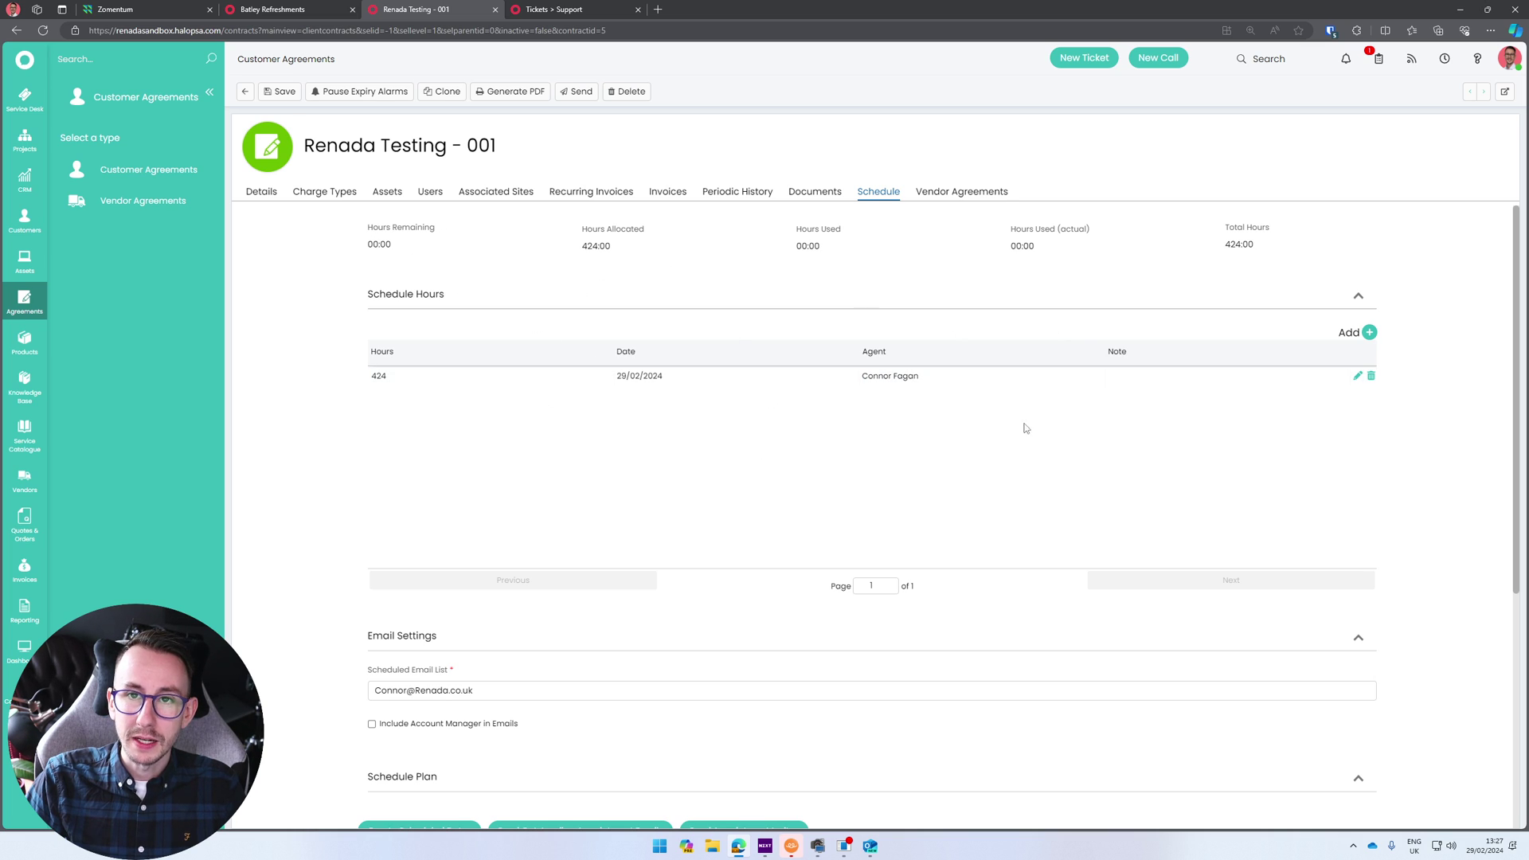
scroll(1047, 579, down, 3)
scroll(891, 624, up, 3)
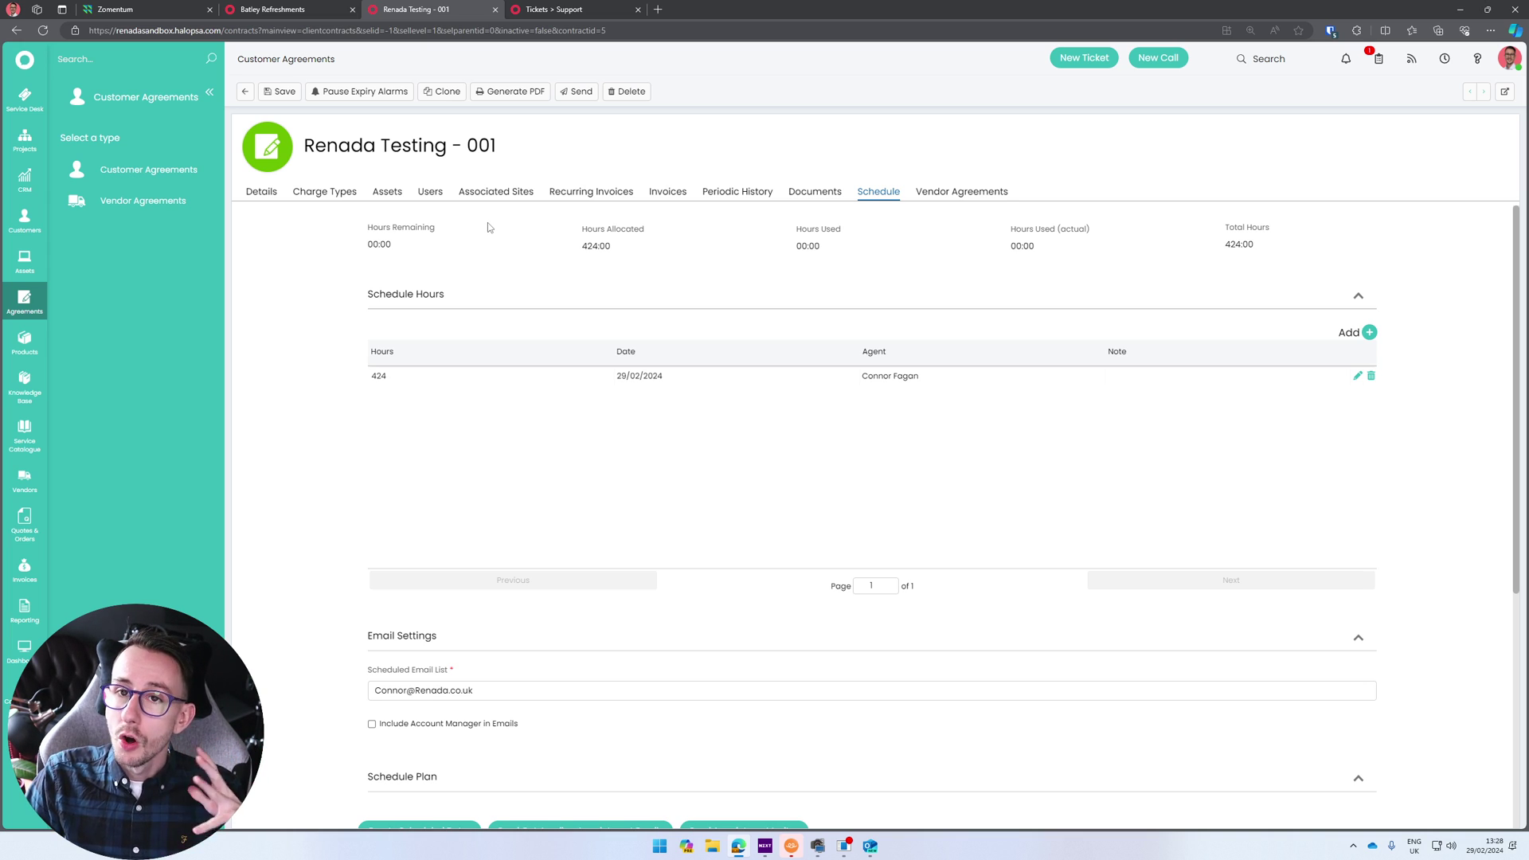
click(24, 300)
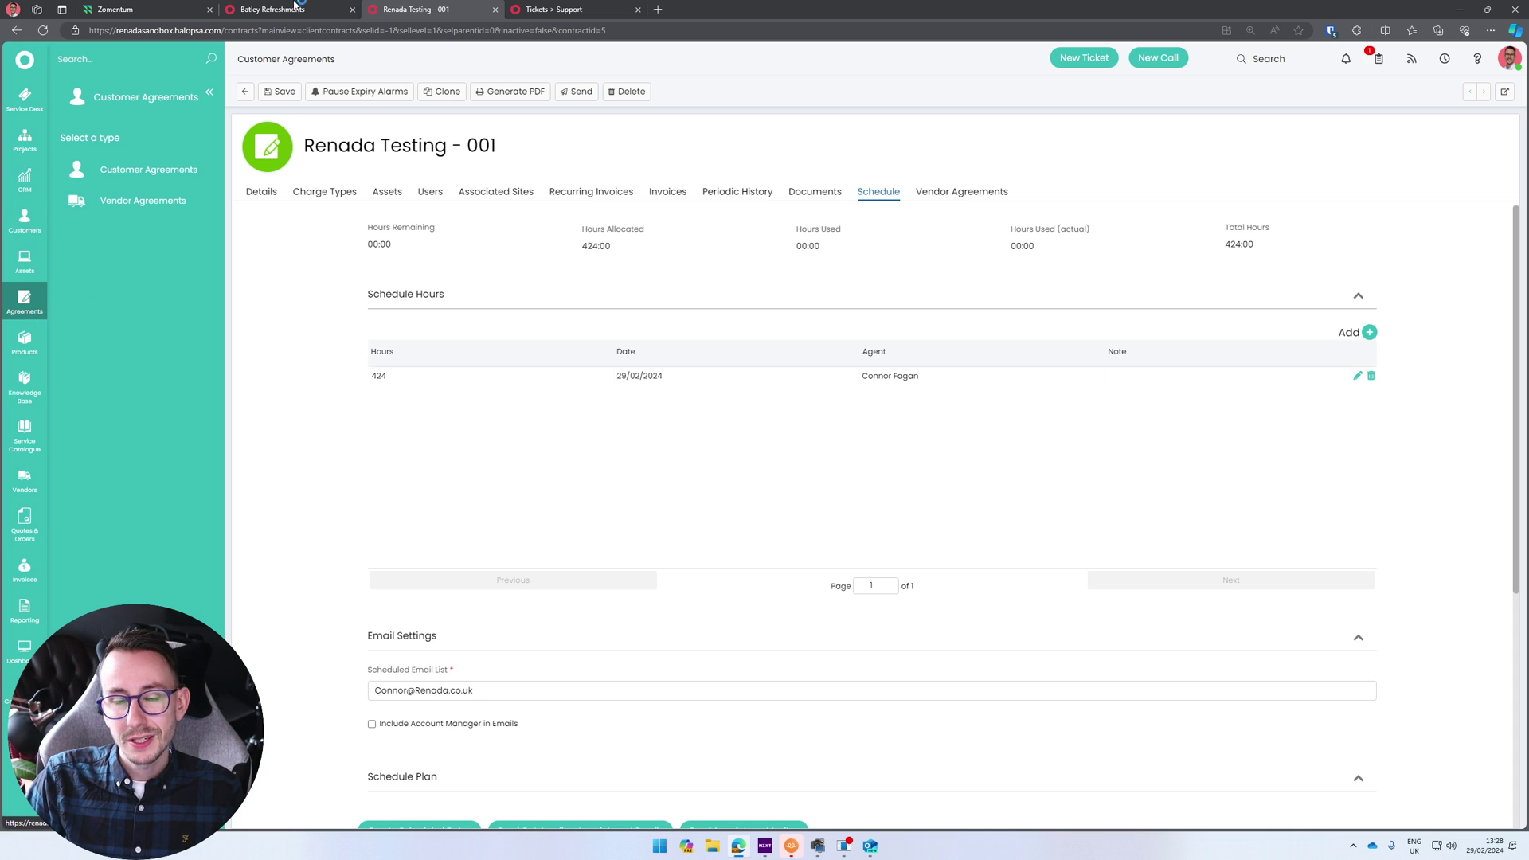
scroll(735, 579, down, 5)
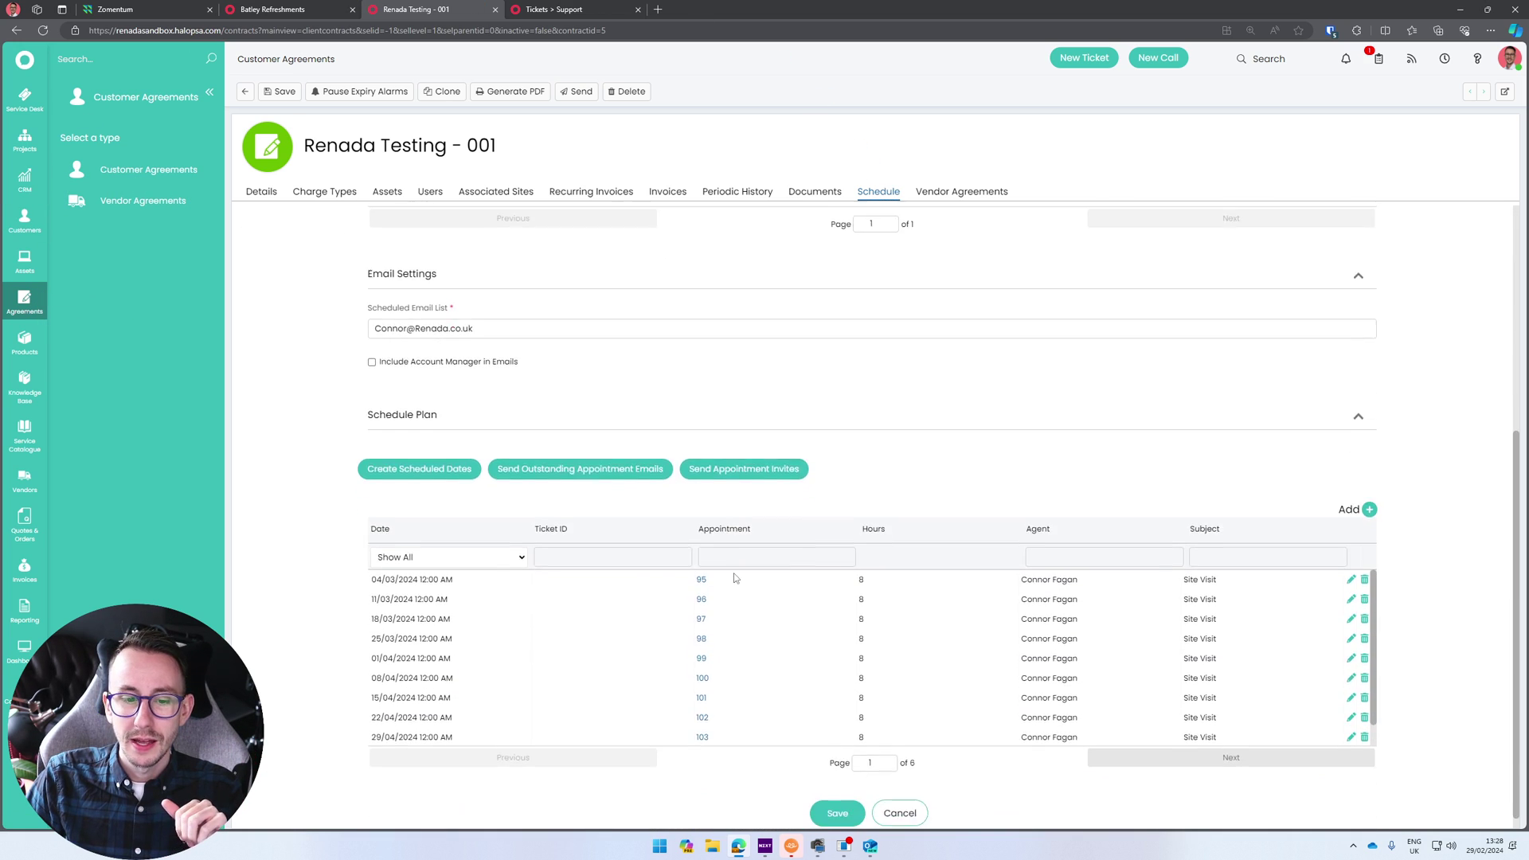
scroll(734, 577, down, 1)
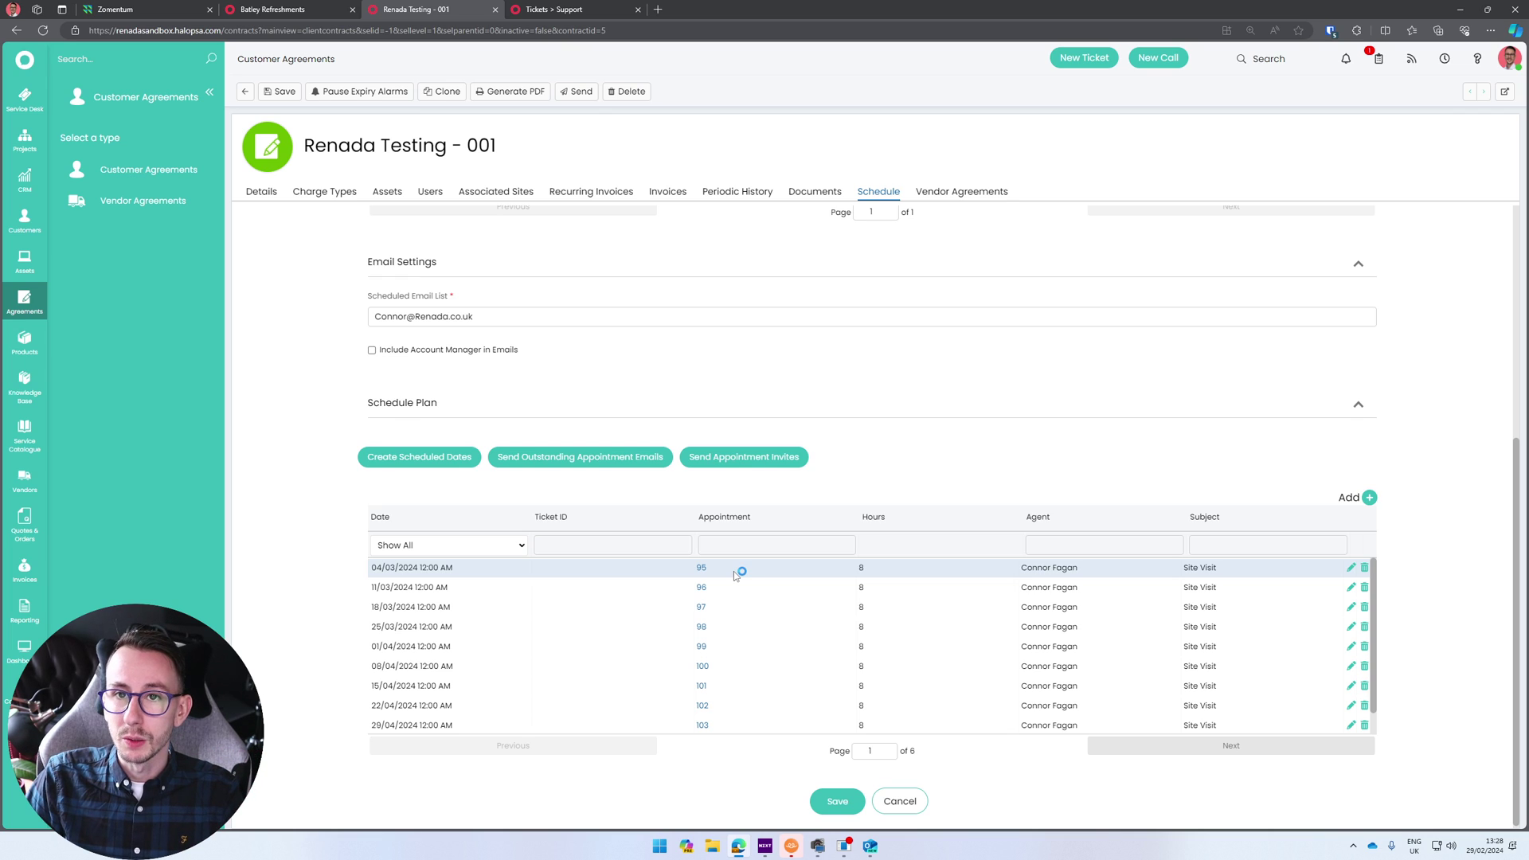